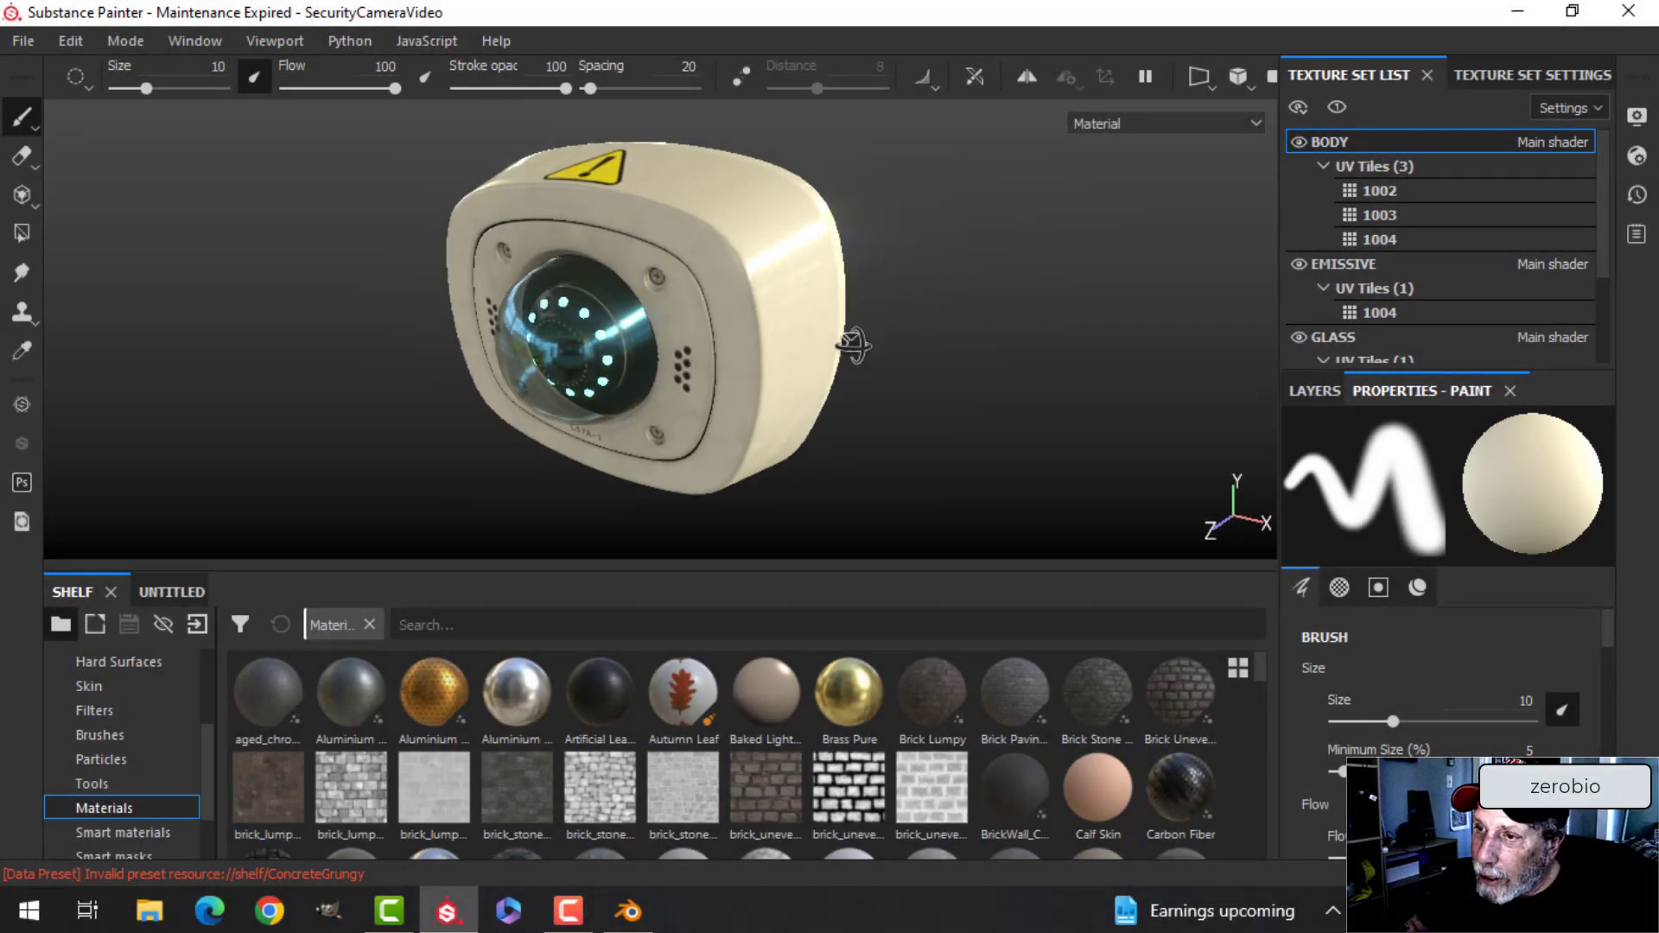
Step: Examine the textured security camera model and the UV tiles of its texture sets
mouse_move(852, 345)
alt+mouse_down()
mouse_move(903, 334)
mouse_move(864, 339)
alt+mouse_up()
alt+drag(629, 370, 764, 359)
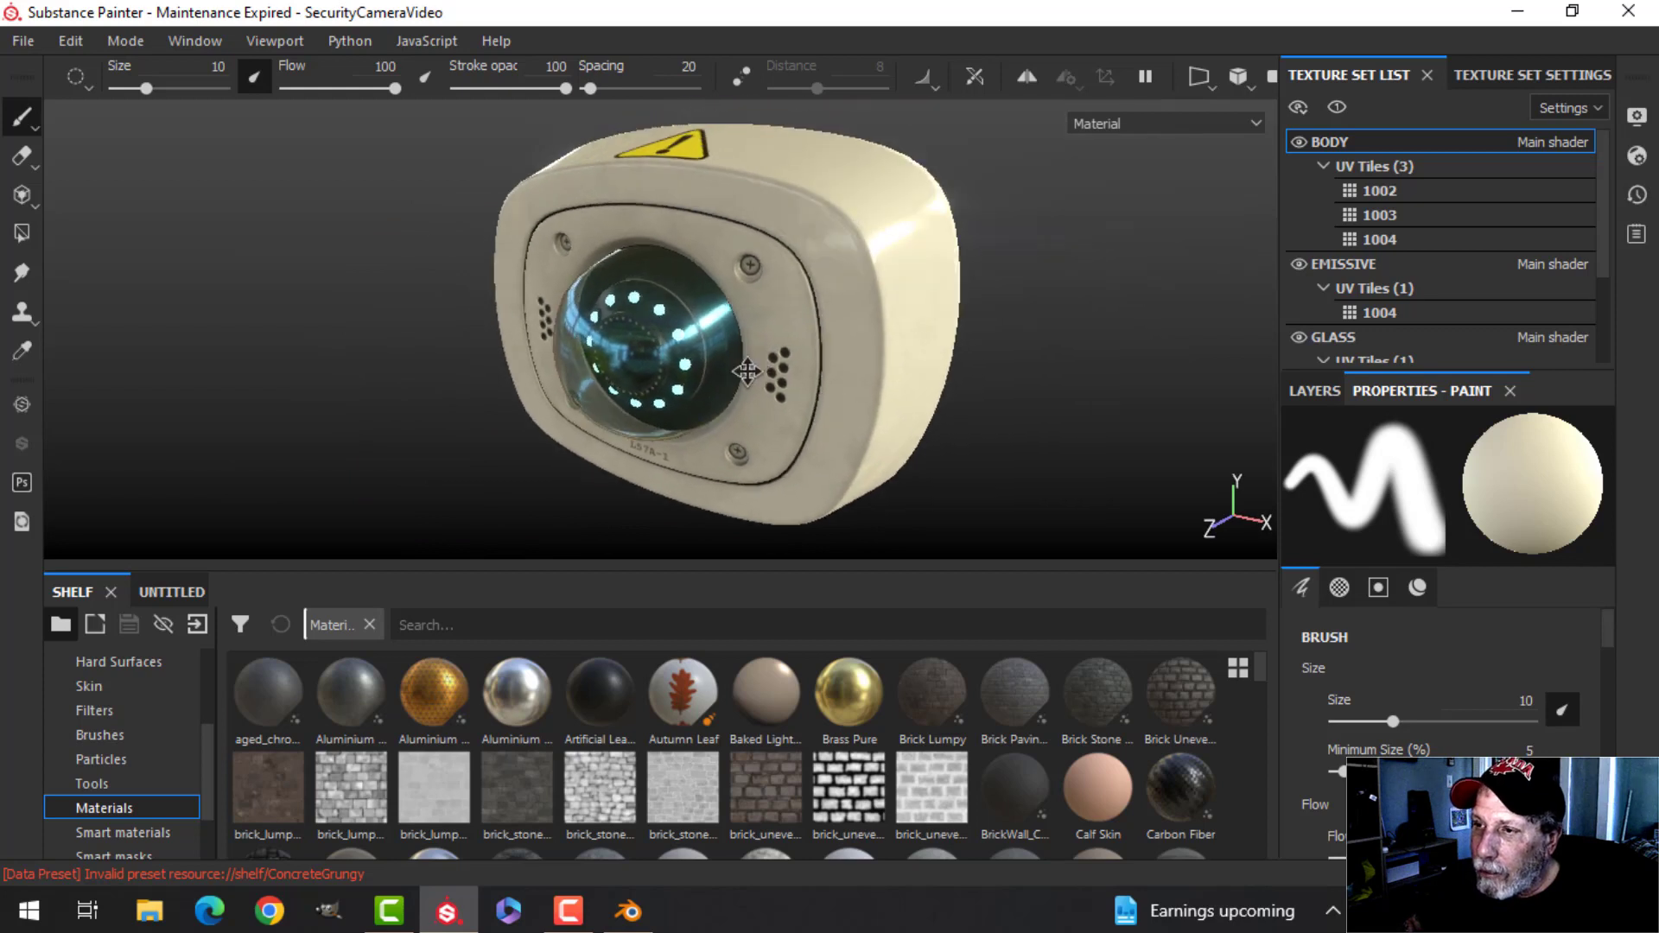
mouse_move(764, 359)
alt+middle_down()
mouse_move(717, 378)
mouse_move(763, 362)
alt+middle_up()
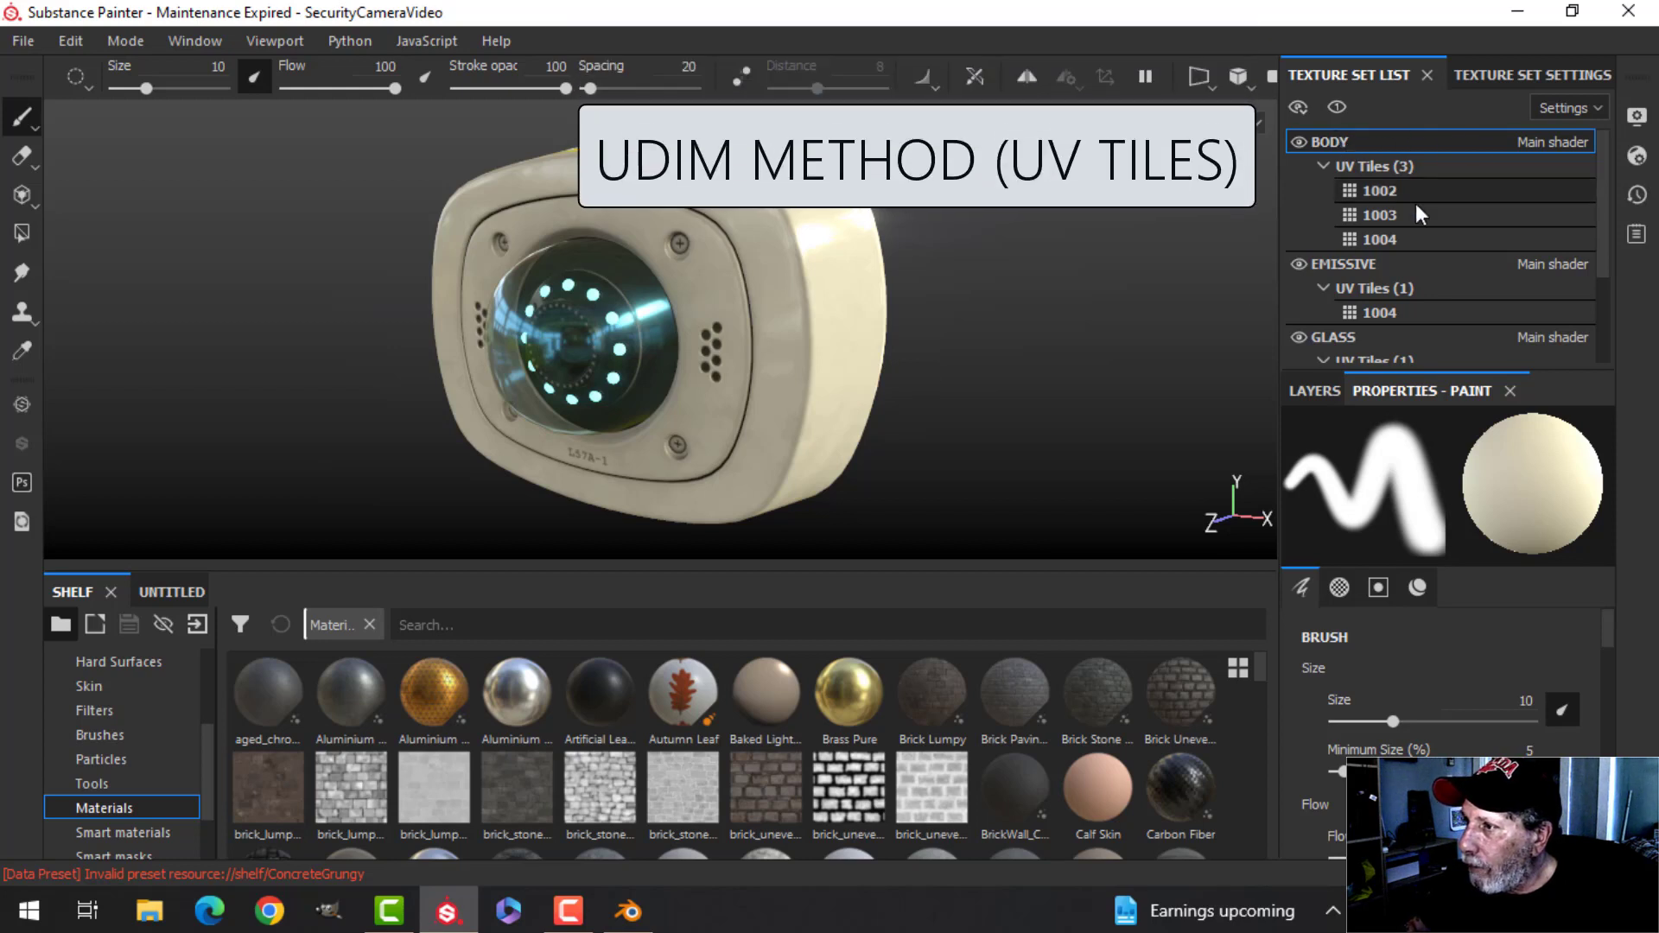
scroll(1420, 315, down, 2)
scroll(1418, 314, up, 2)
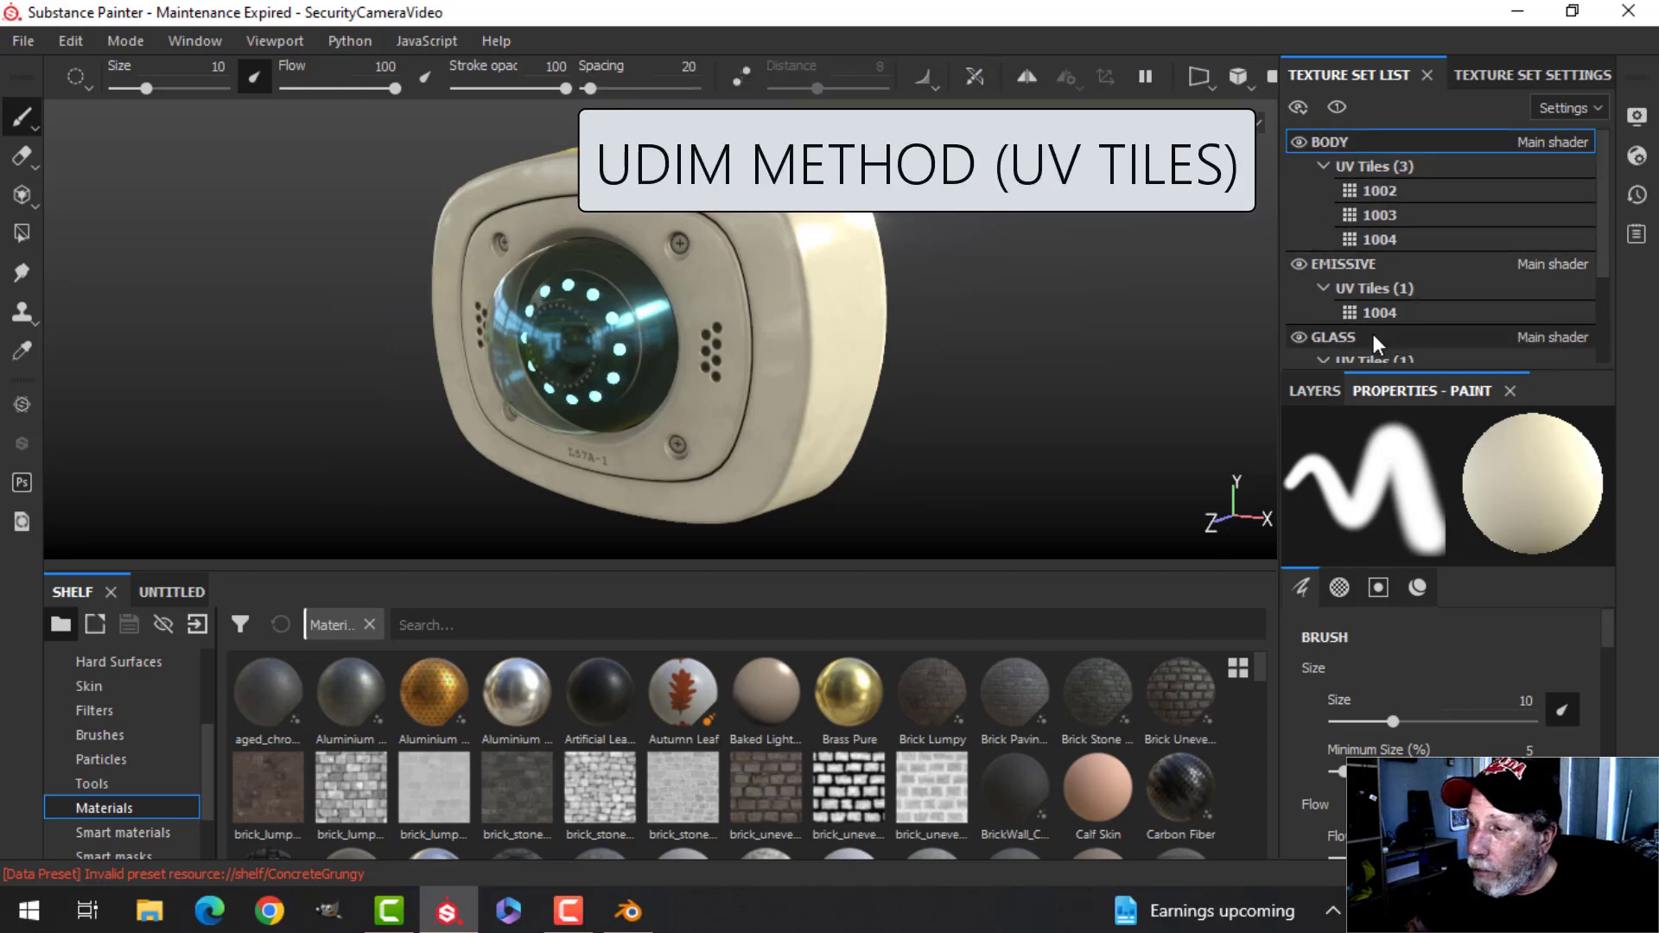
Step: Open the texture export settings and compare the output maps of the PBR Metallic Roughness and PBR Metallic Roughness Opacity templates
click(35, 39)
click(116, 471)
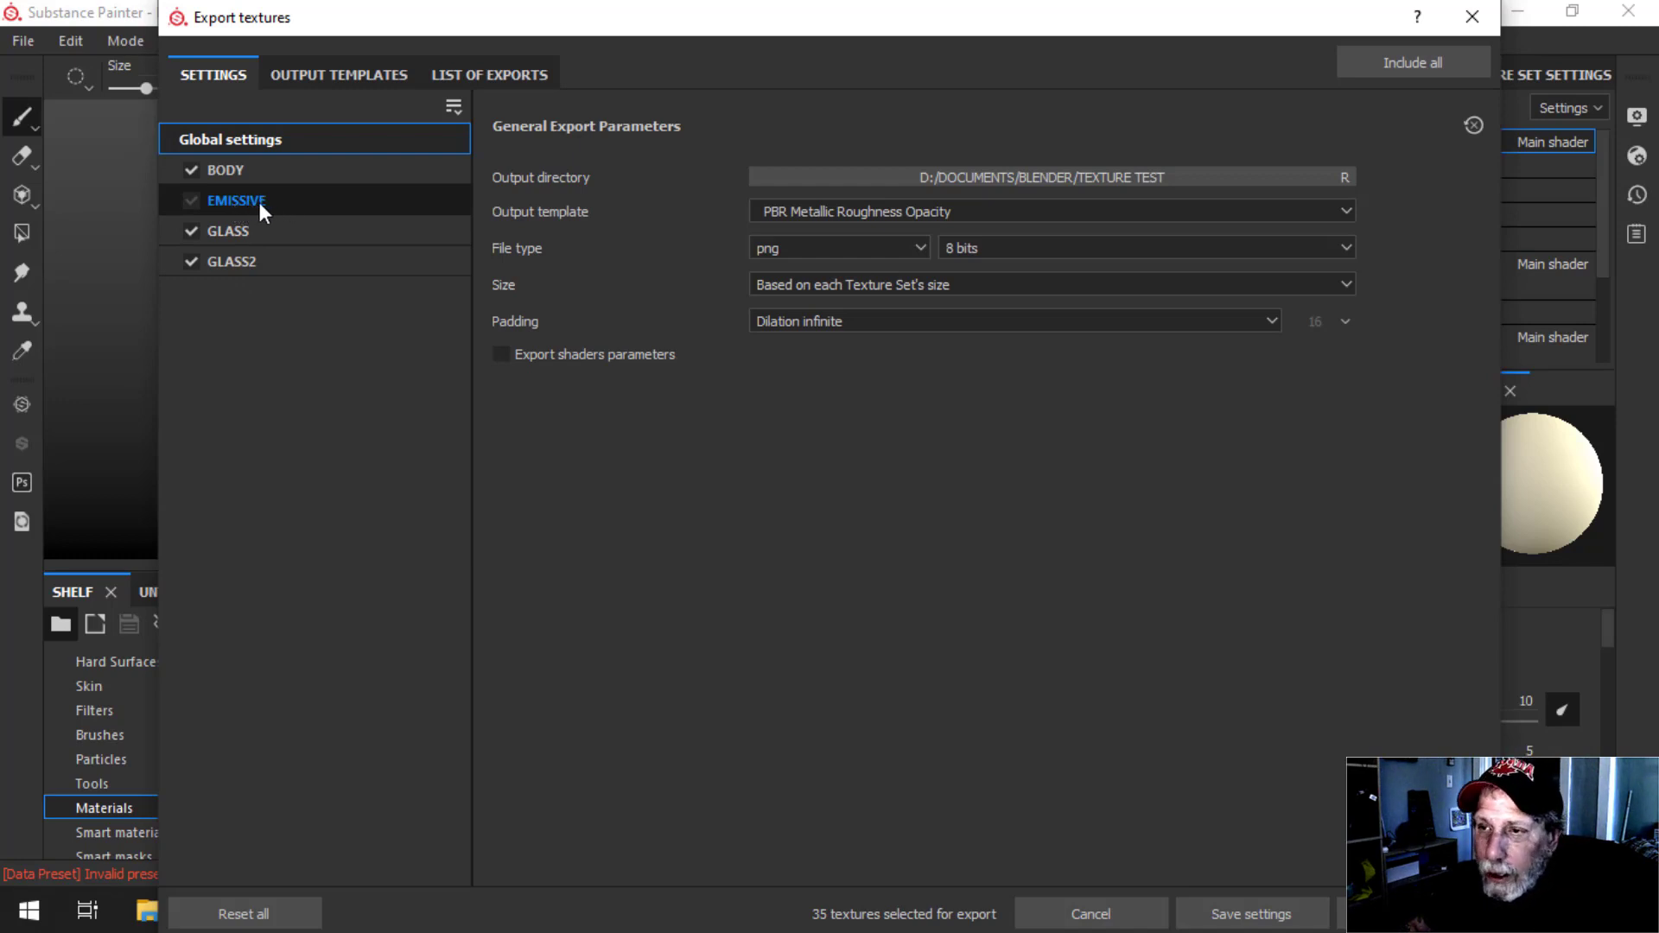
click(354, 76)
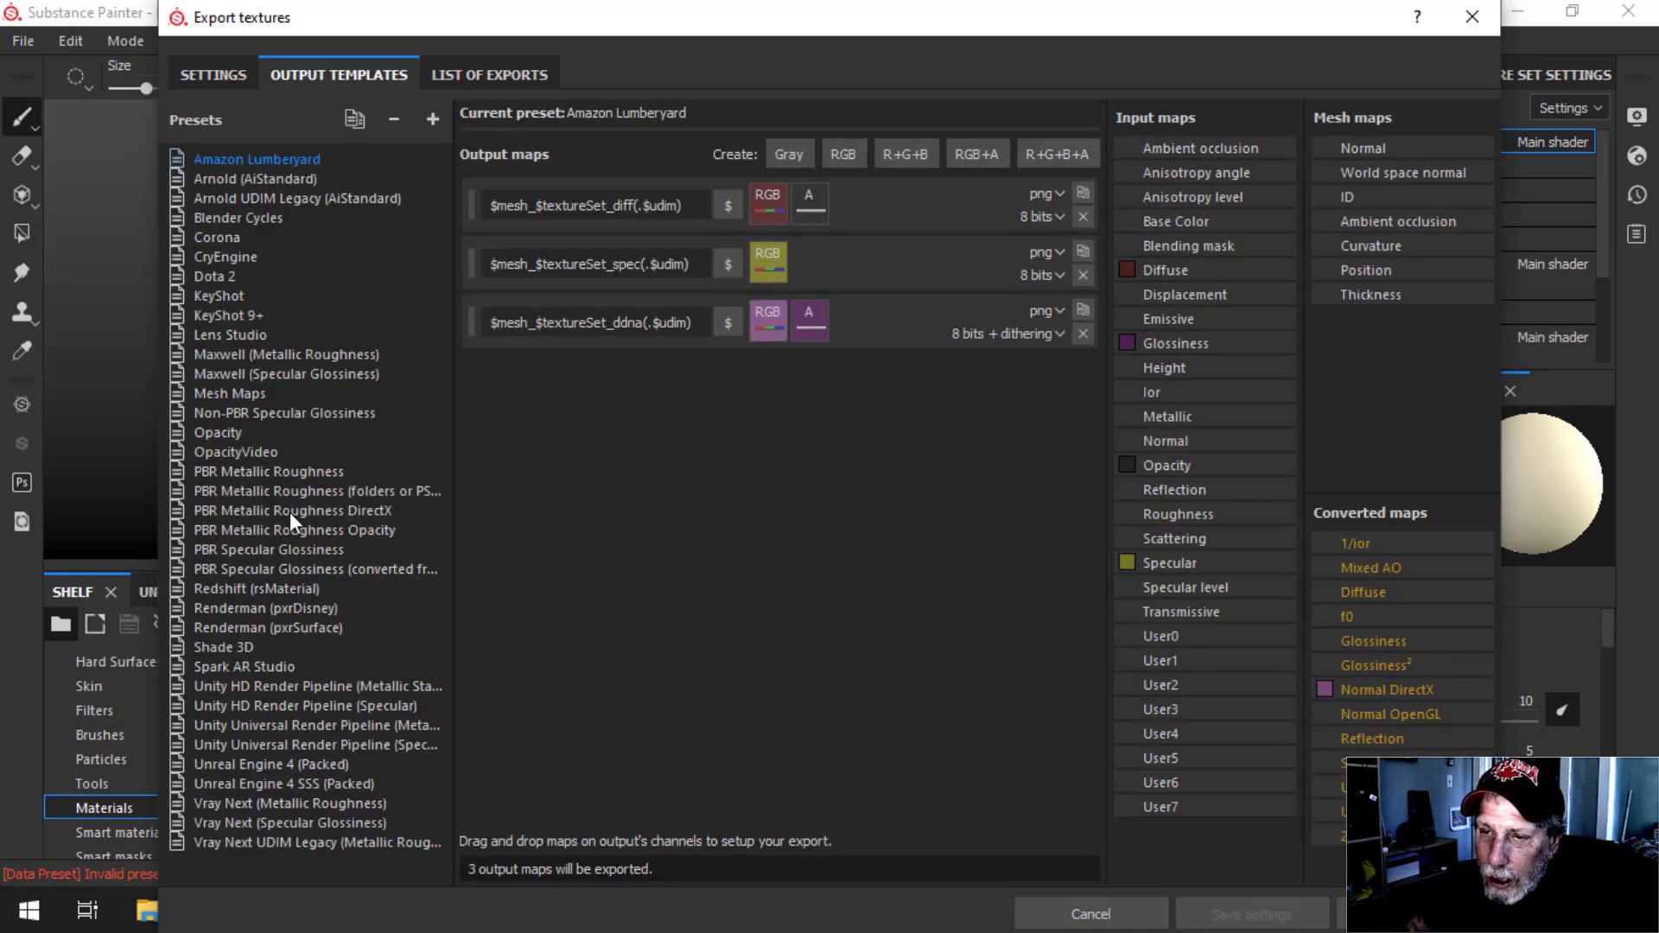
click(276, 472)
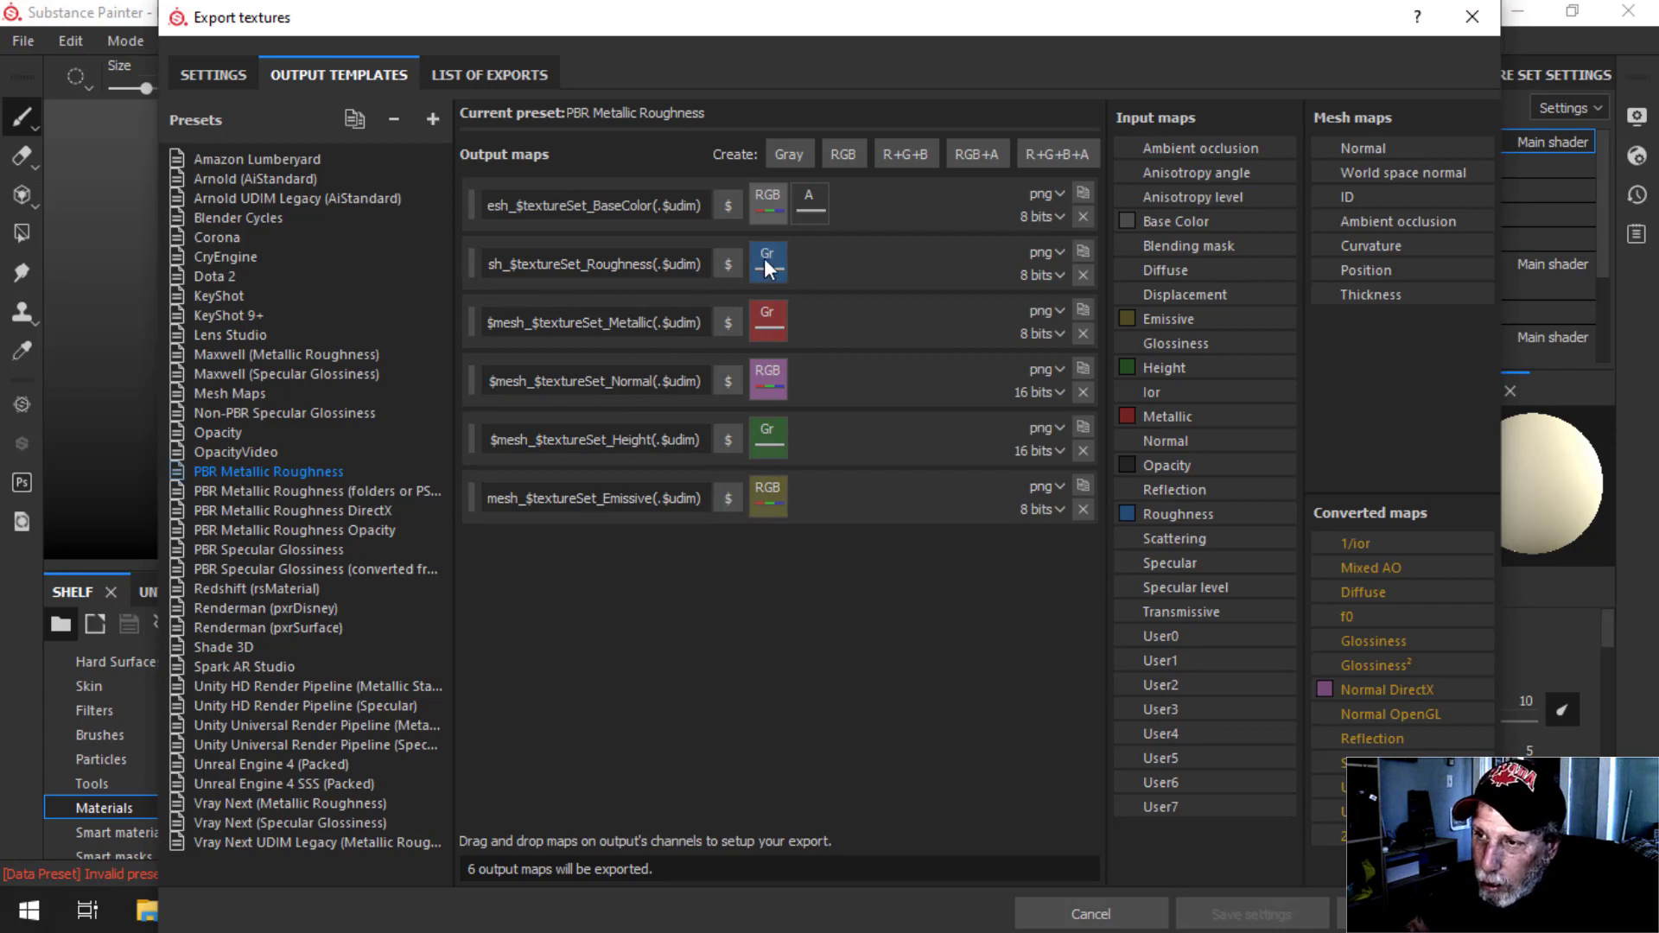
click(325, 530)
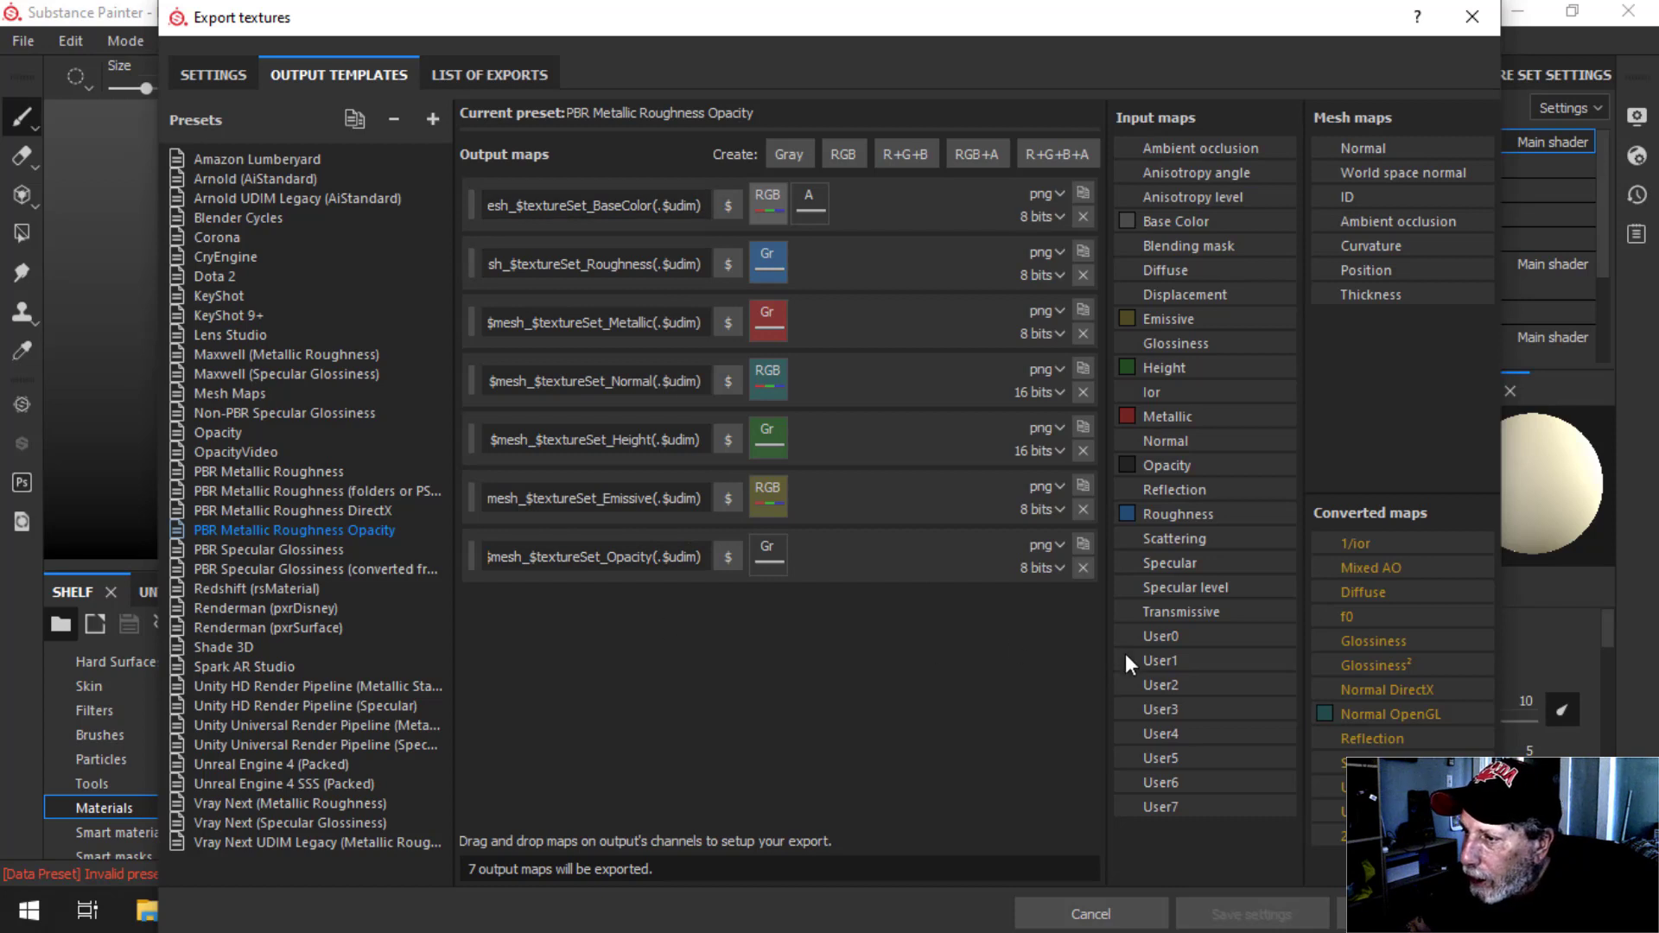
drag(1172, 463, 1171, 427)
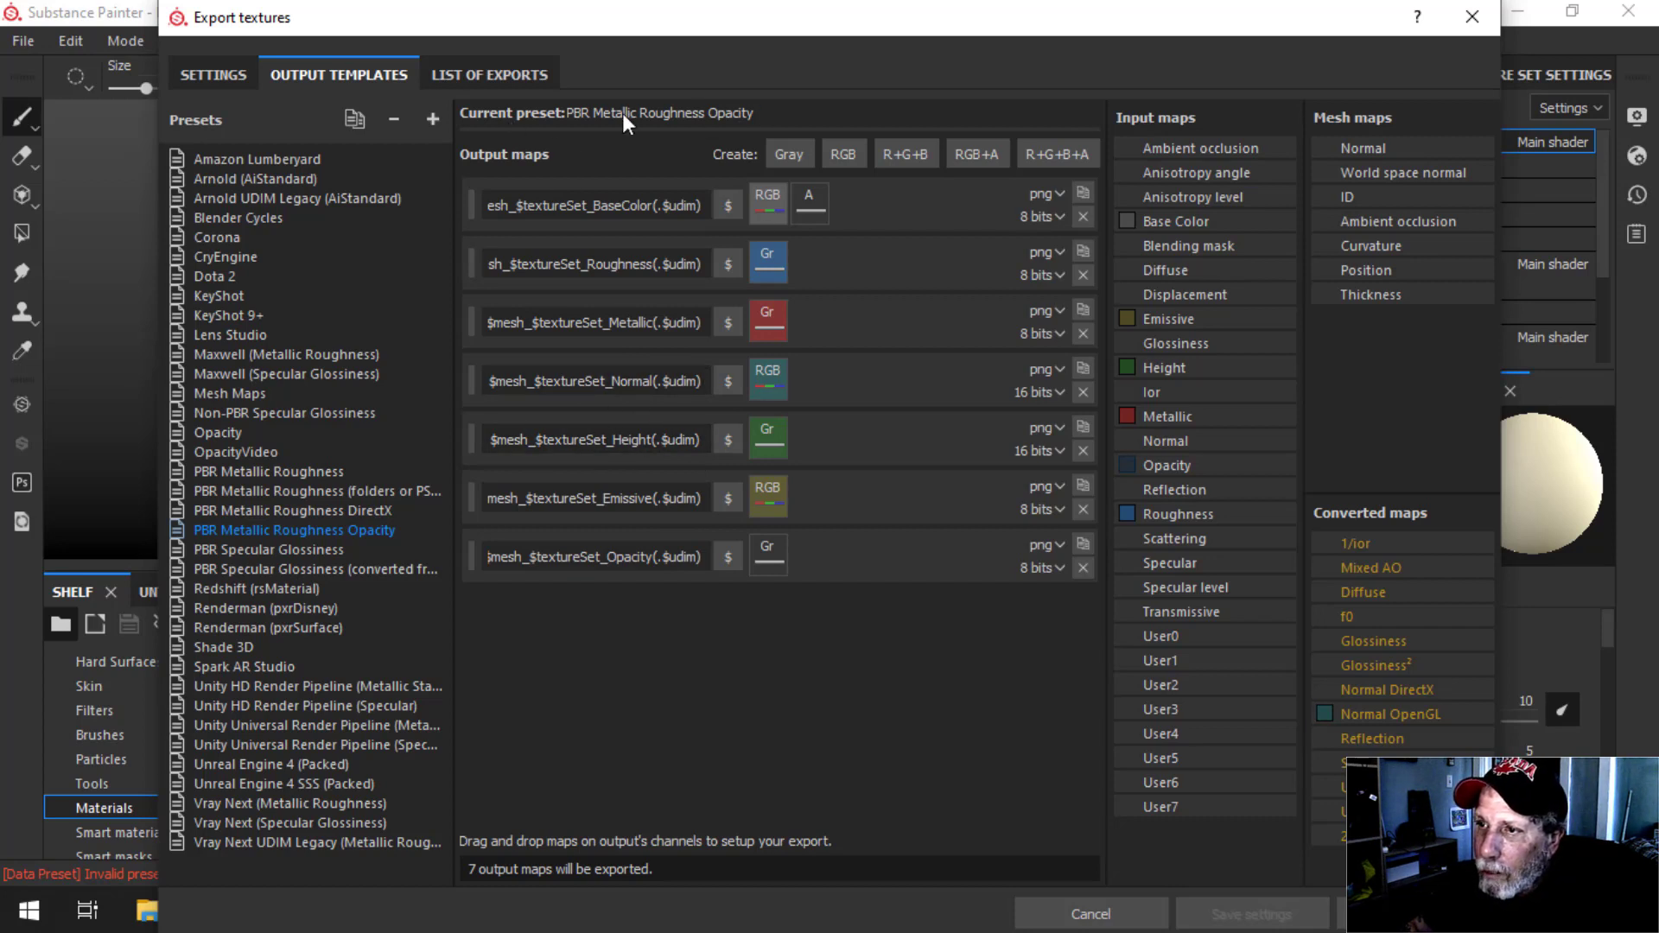
Step: Export the BODY, GLASS and GLASS2 texture sets as PNG with the PBR Metallic Roughness Opacity template, review the exported files and close the export dialog
click(213, 73)
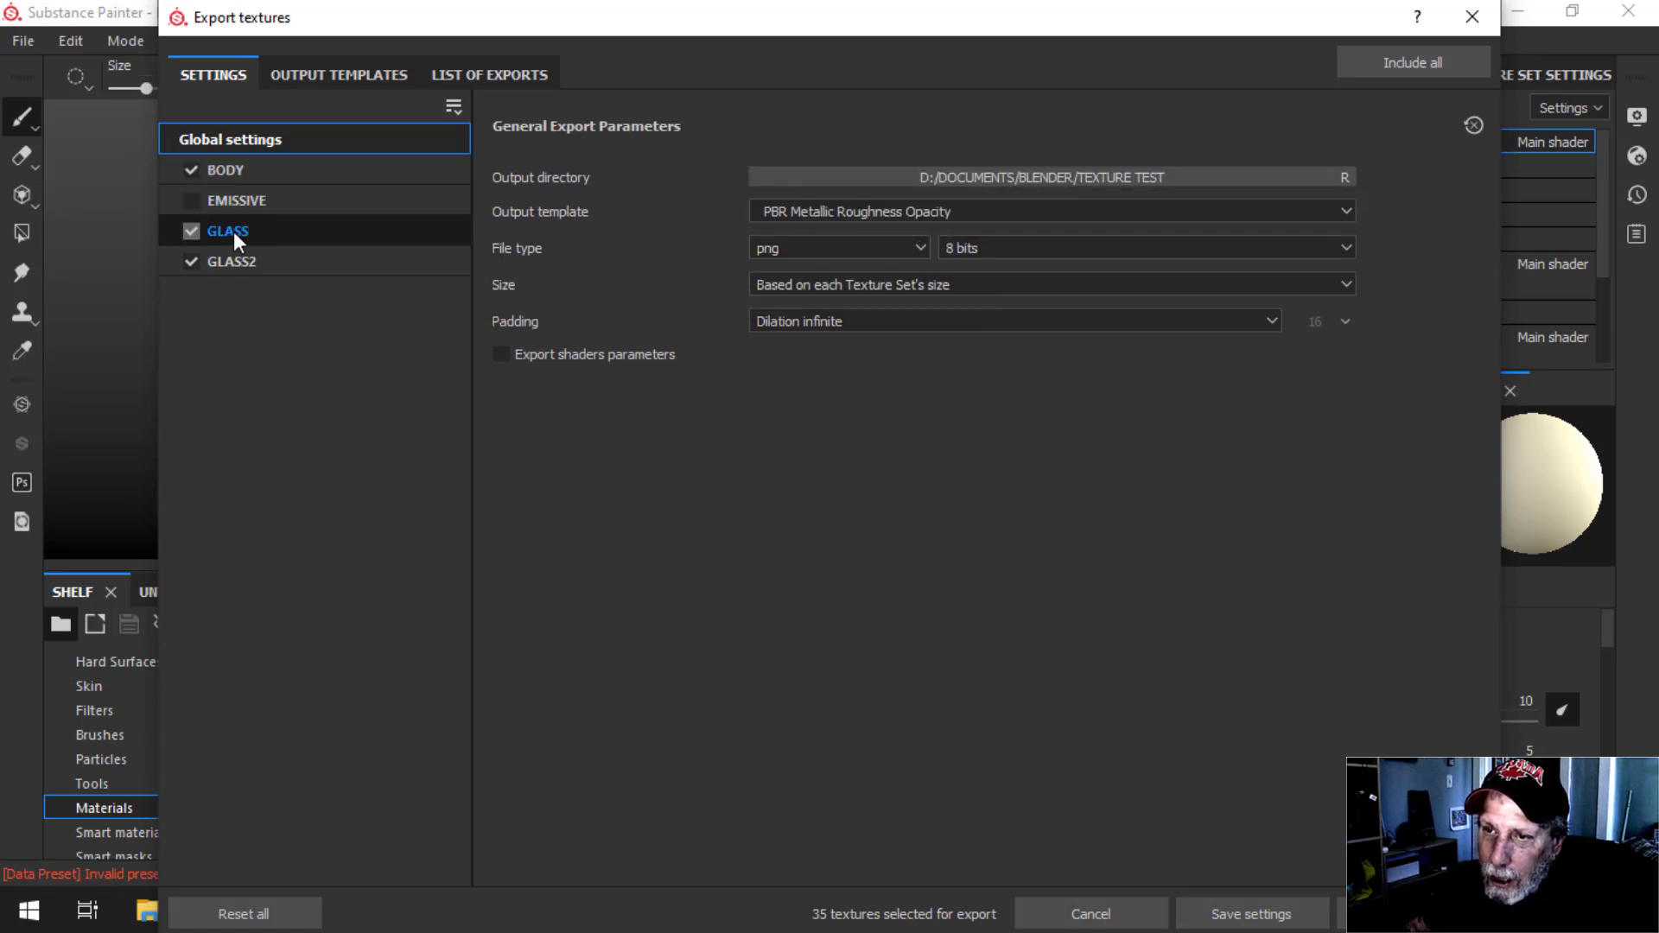
drag(1029, 17, 957, 17)
click(1340, 756)
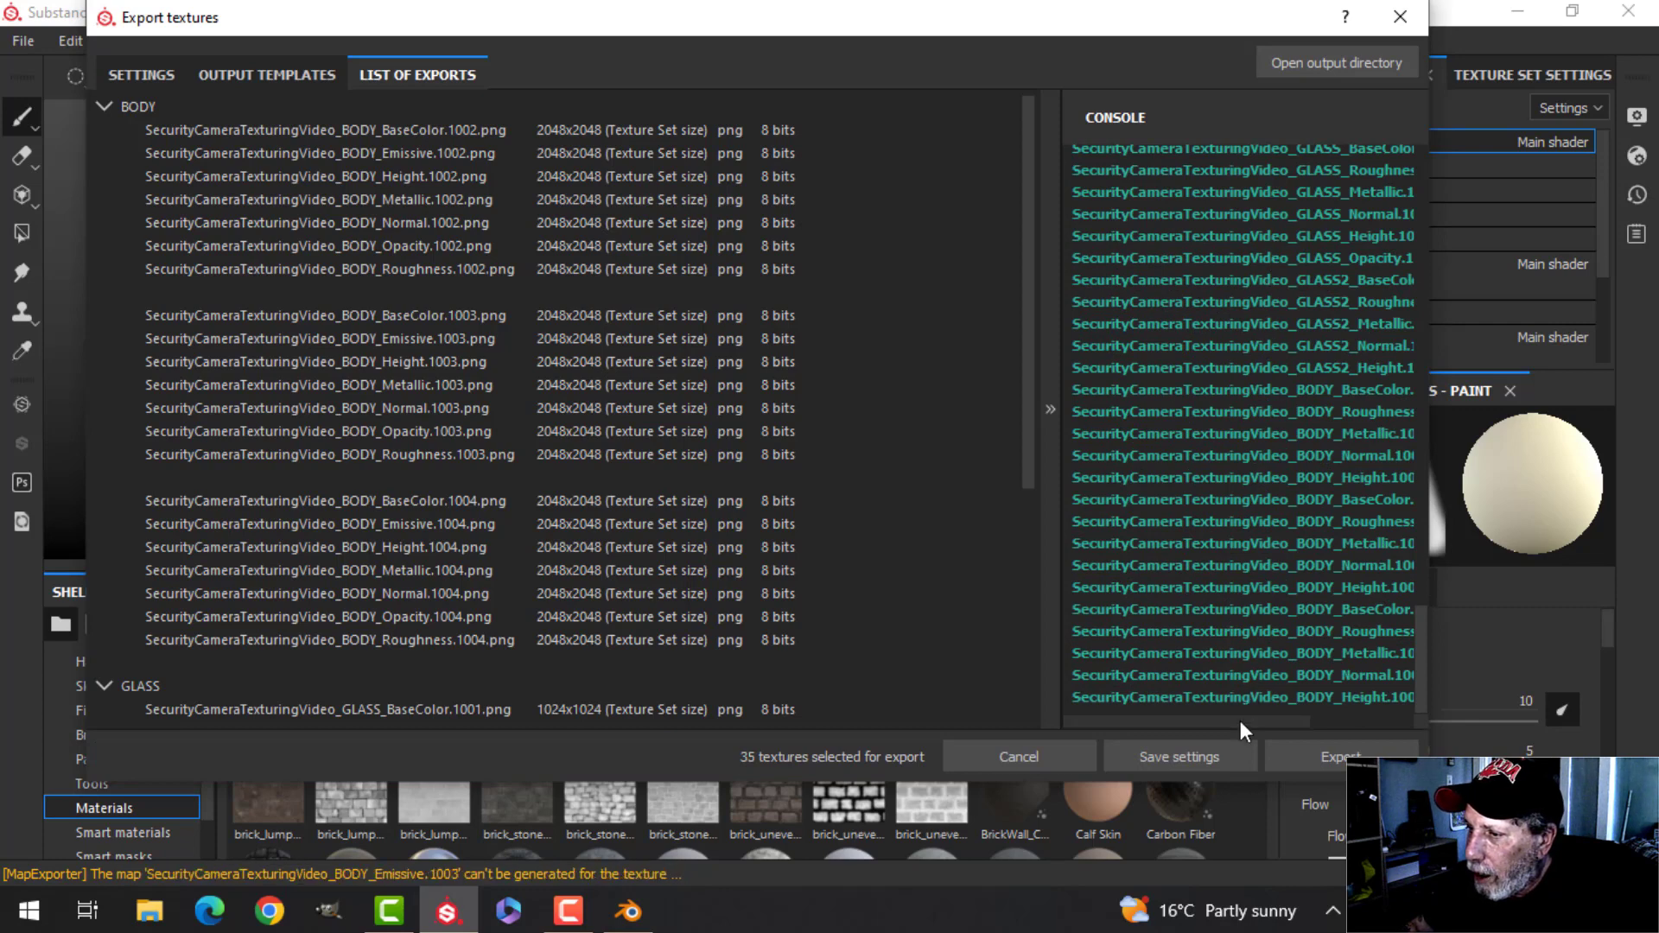
drag(1241, 720, 1452, 694)
scroll(1267, 471, up, 1)
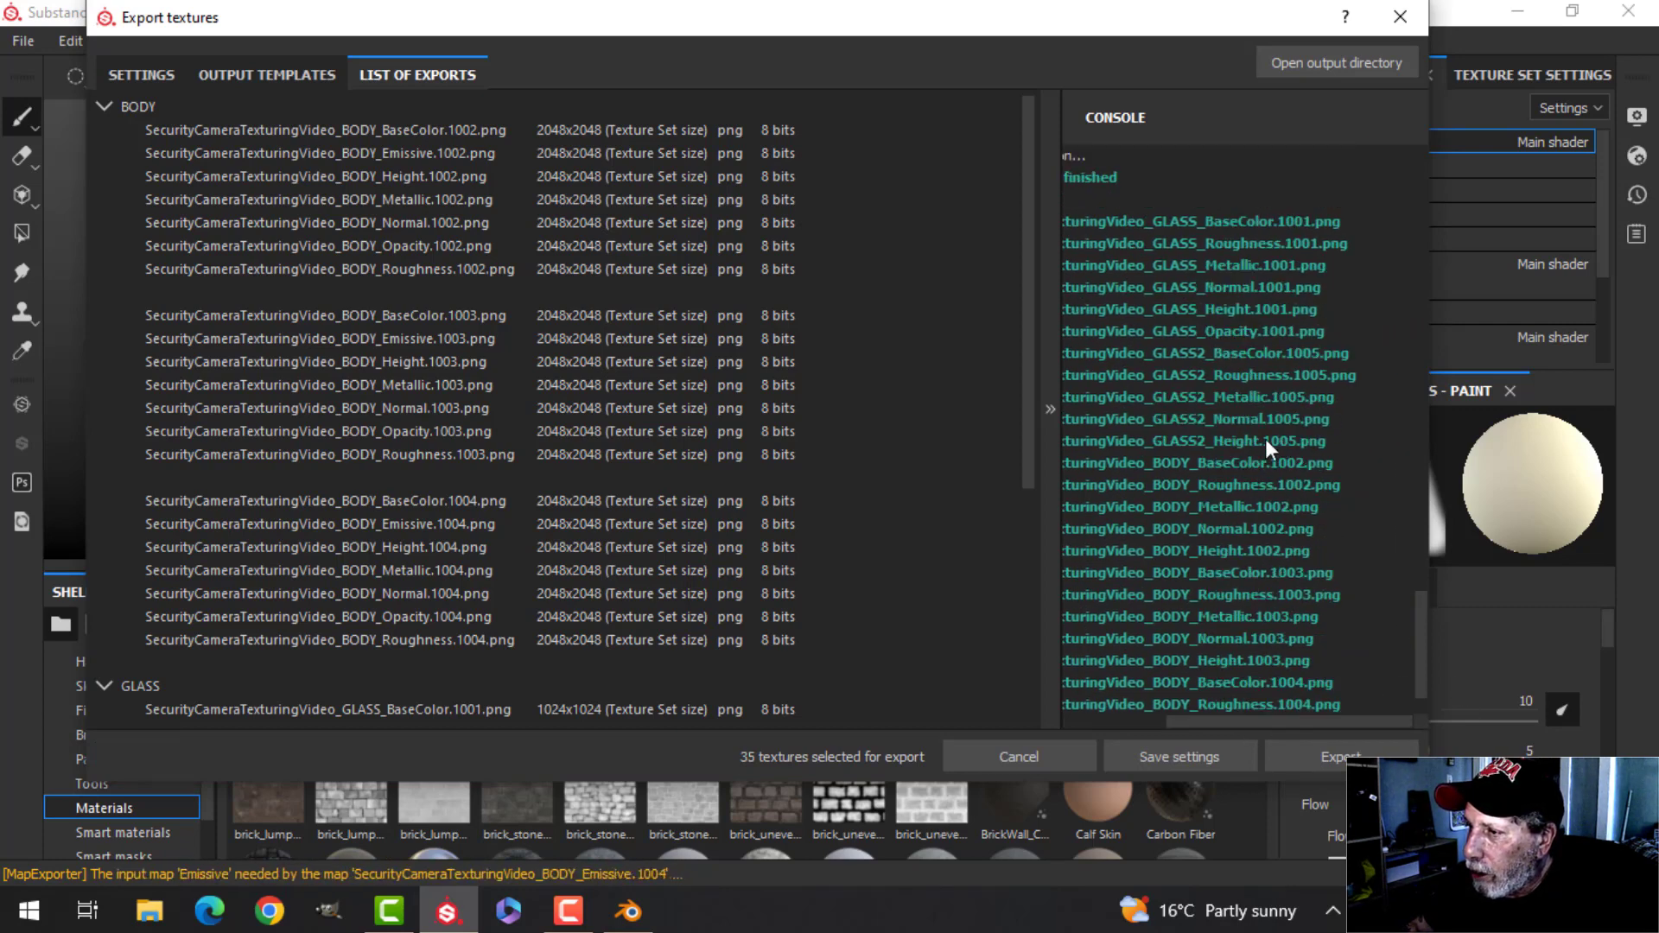
click(1400, 16)
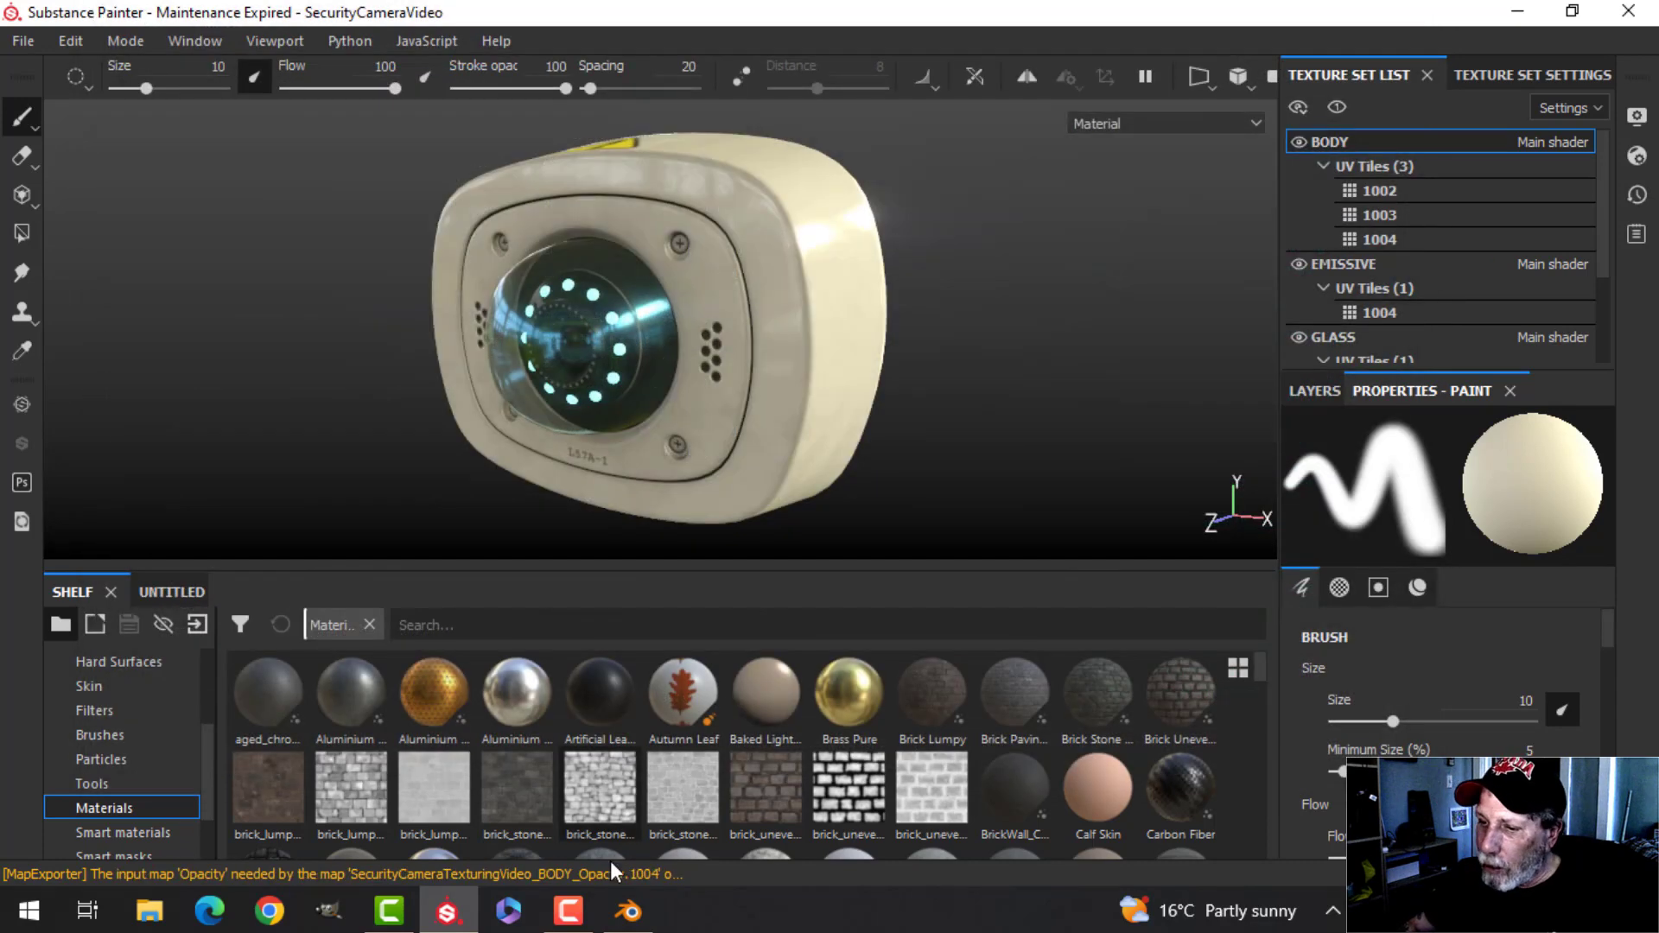
Step: Switch to Blender and select the camera housing to bring up the BODY material's shader nodes
click(628, 911)
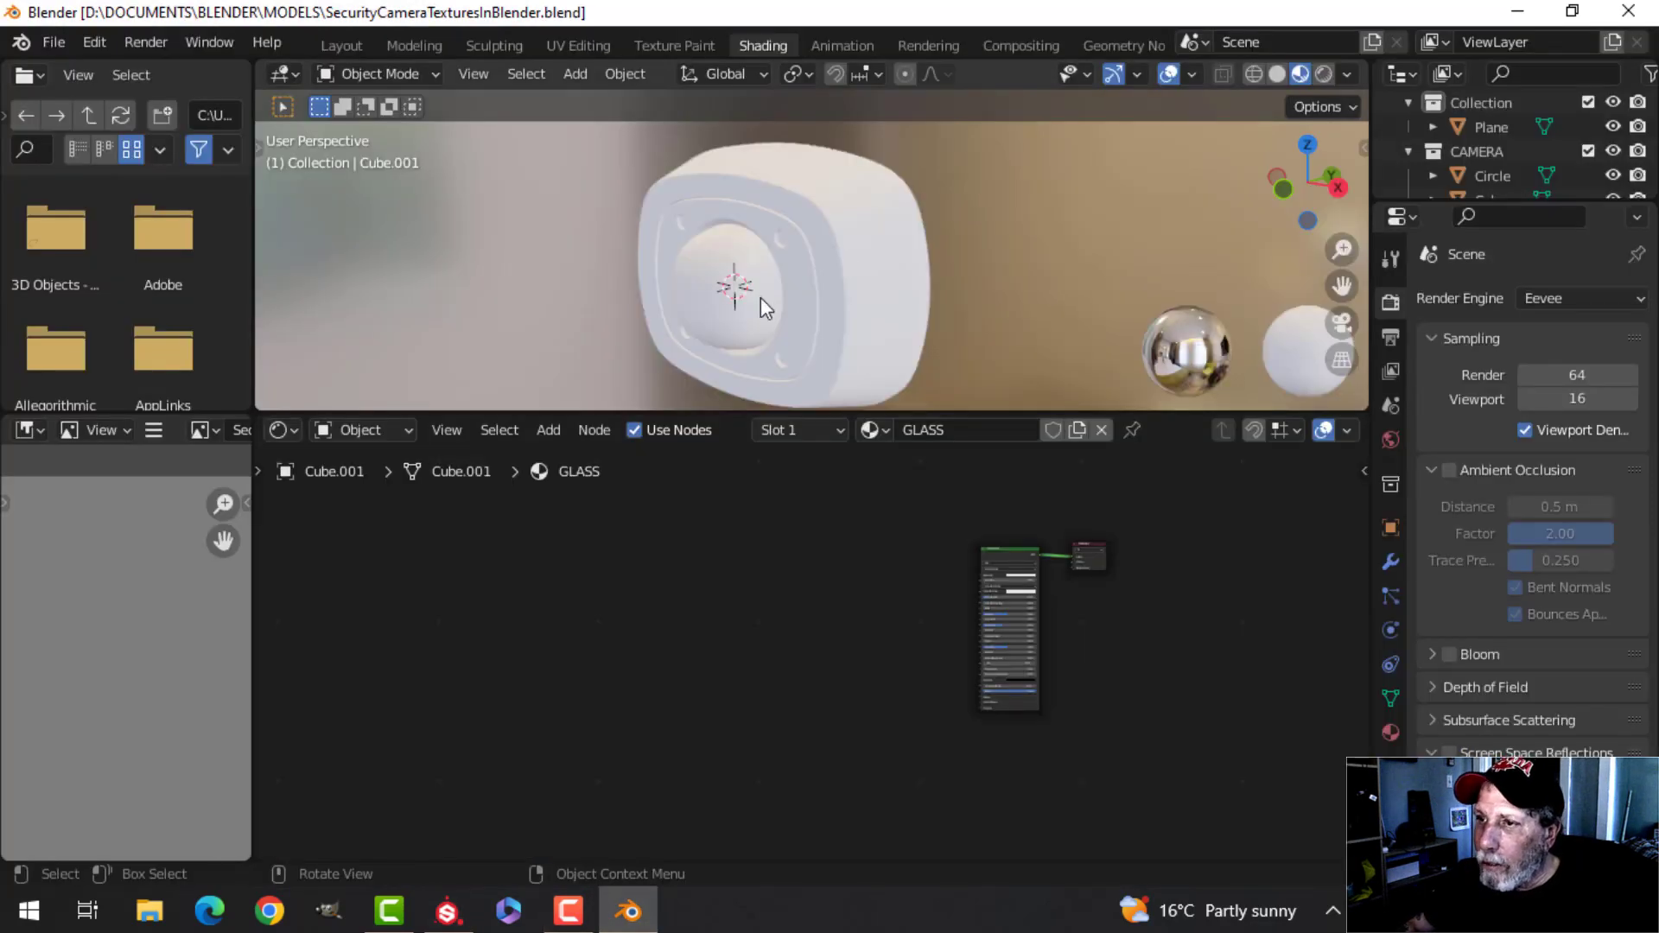
click(912, 289)
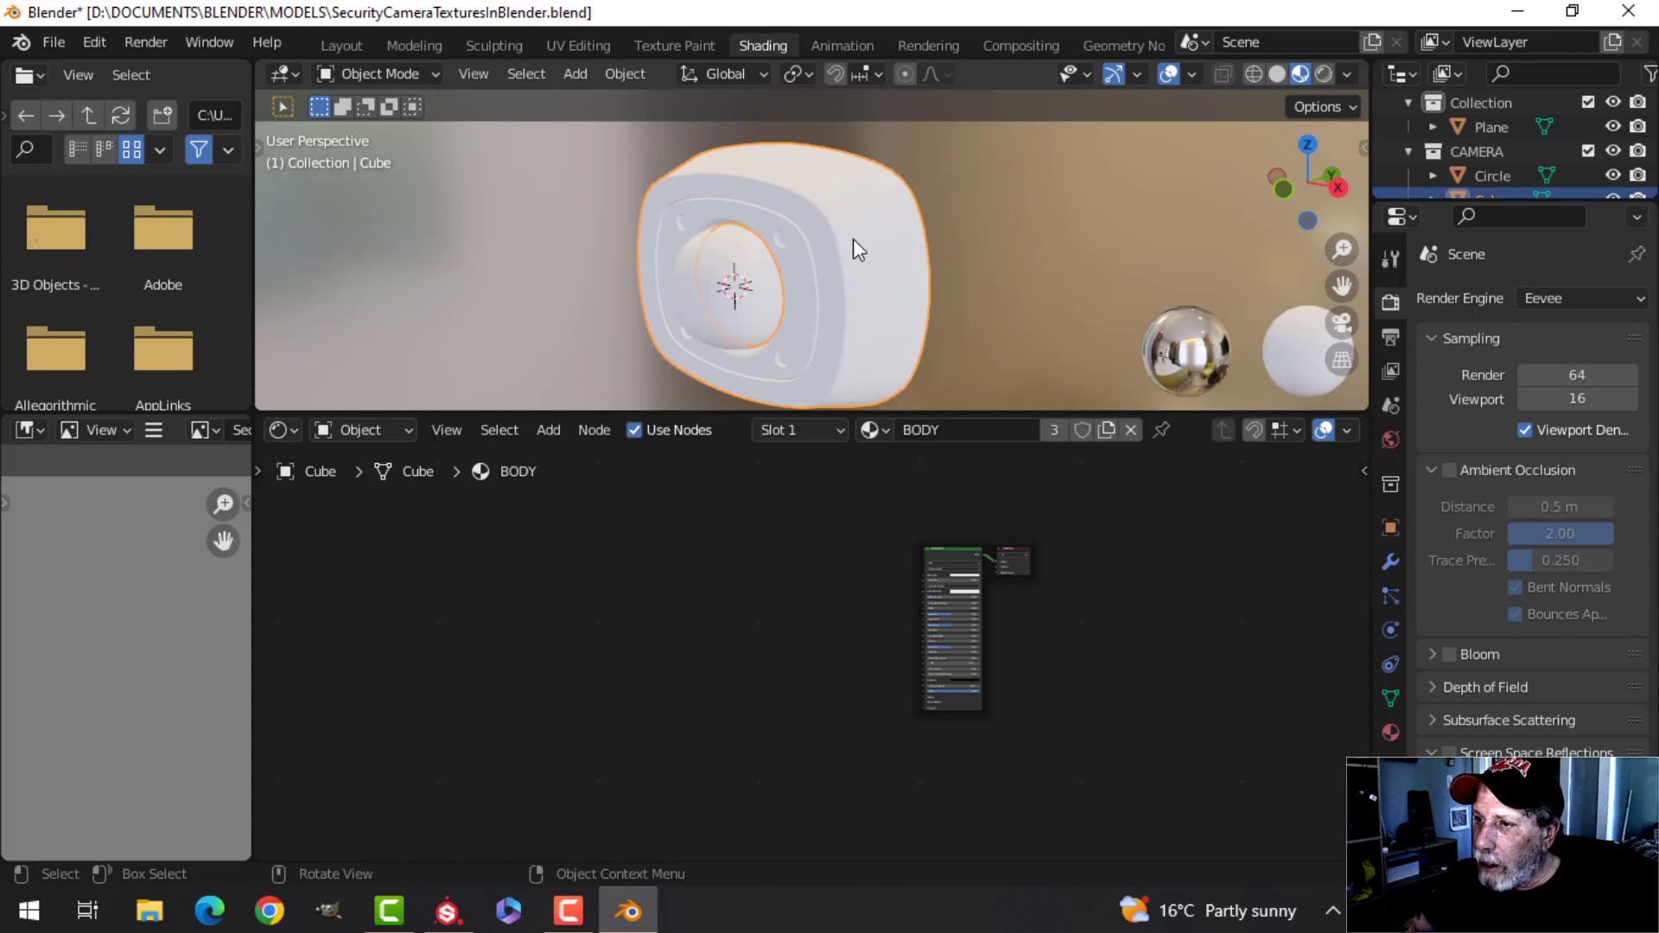
scroll(1050, 596, up, 2)
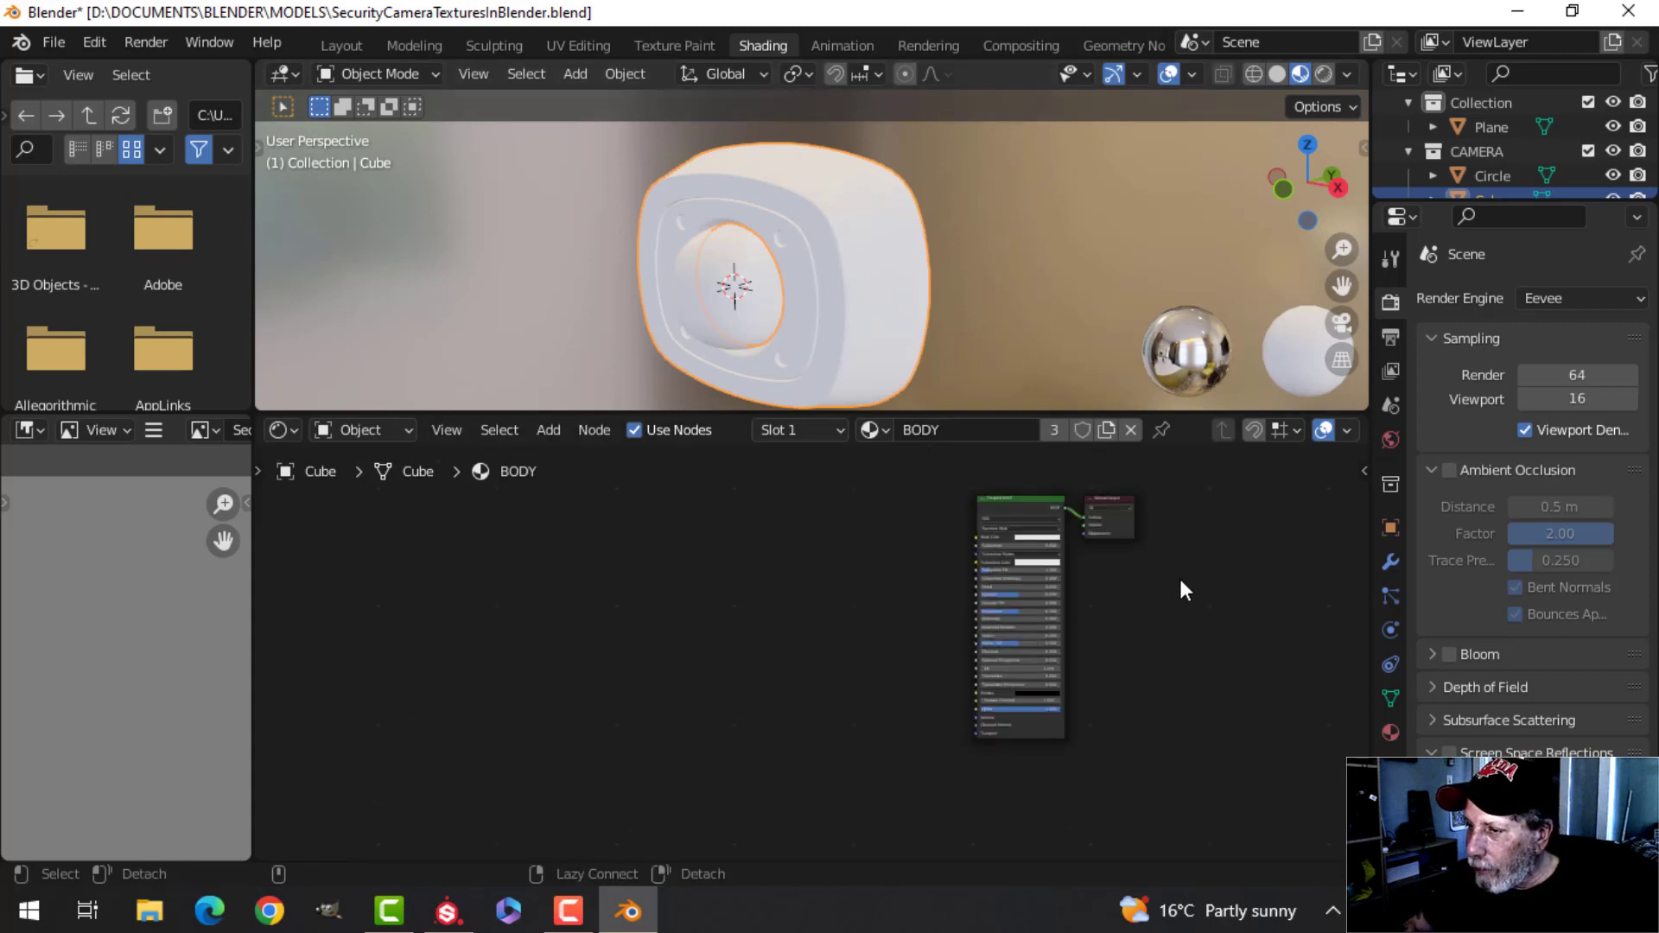
scroll(1134, 587, up, 3)
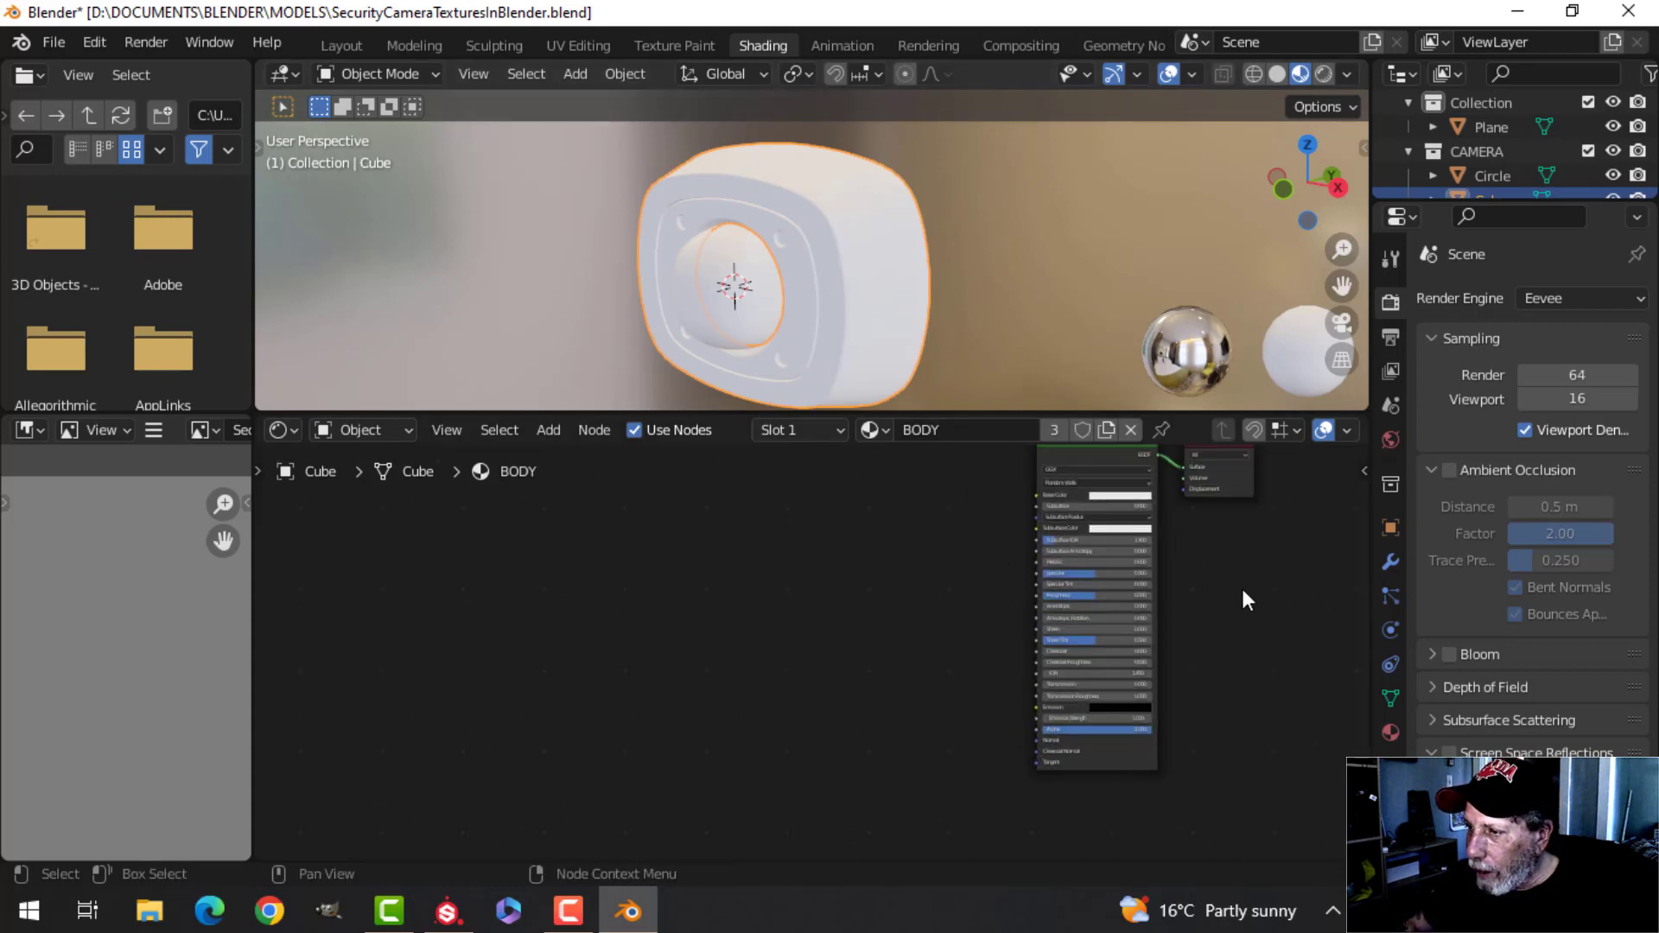
middle_drag(1241, 584, 1035, 631)
scroll(1039, 624, down, 1)
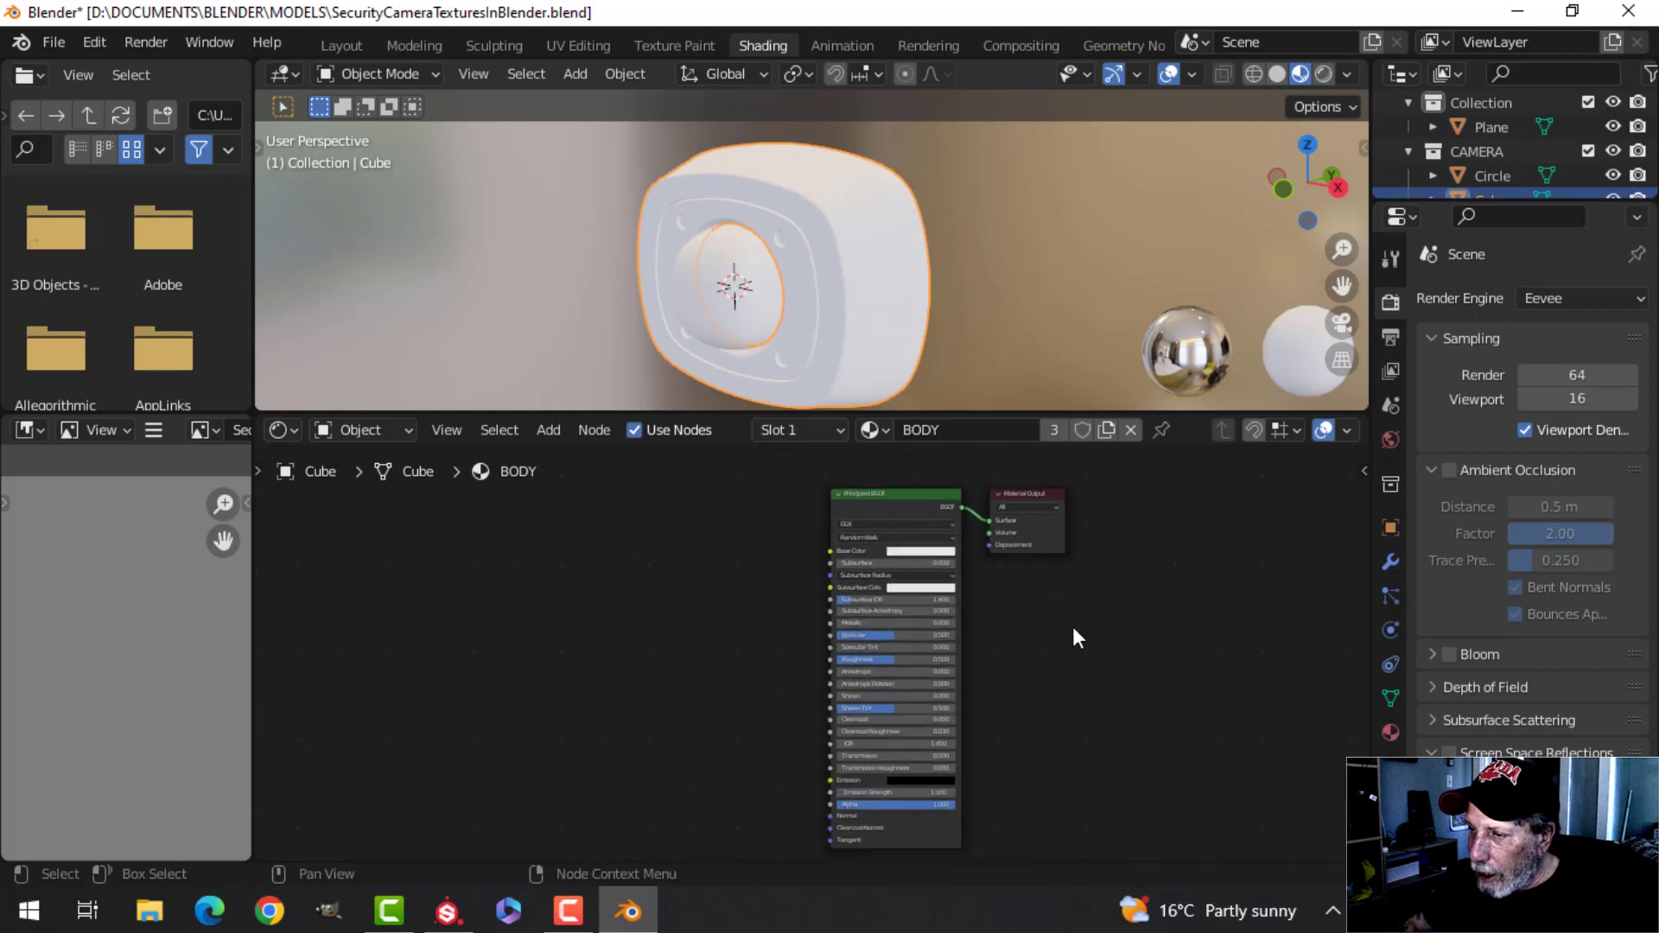
click(891, 499)
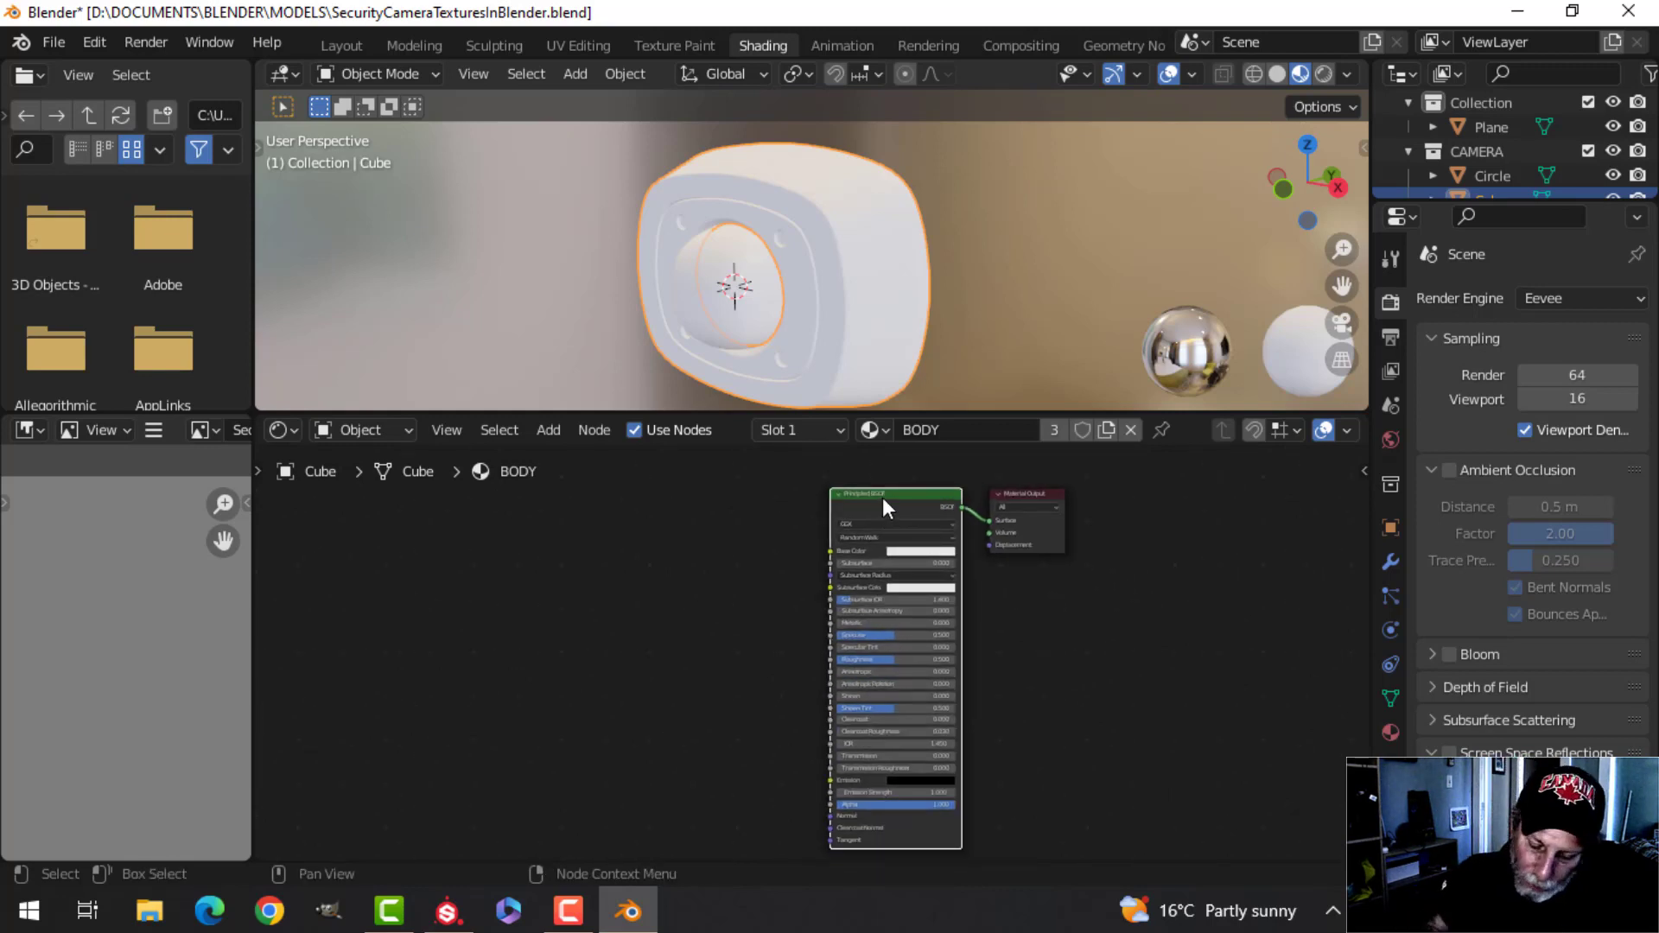
key(ctrl+shift+t)
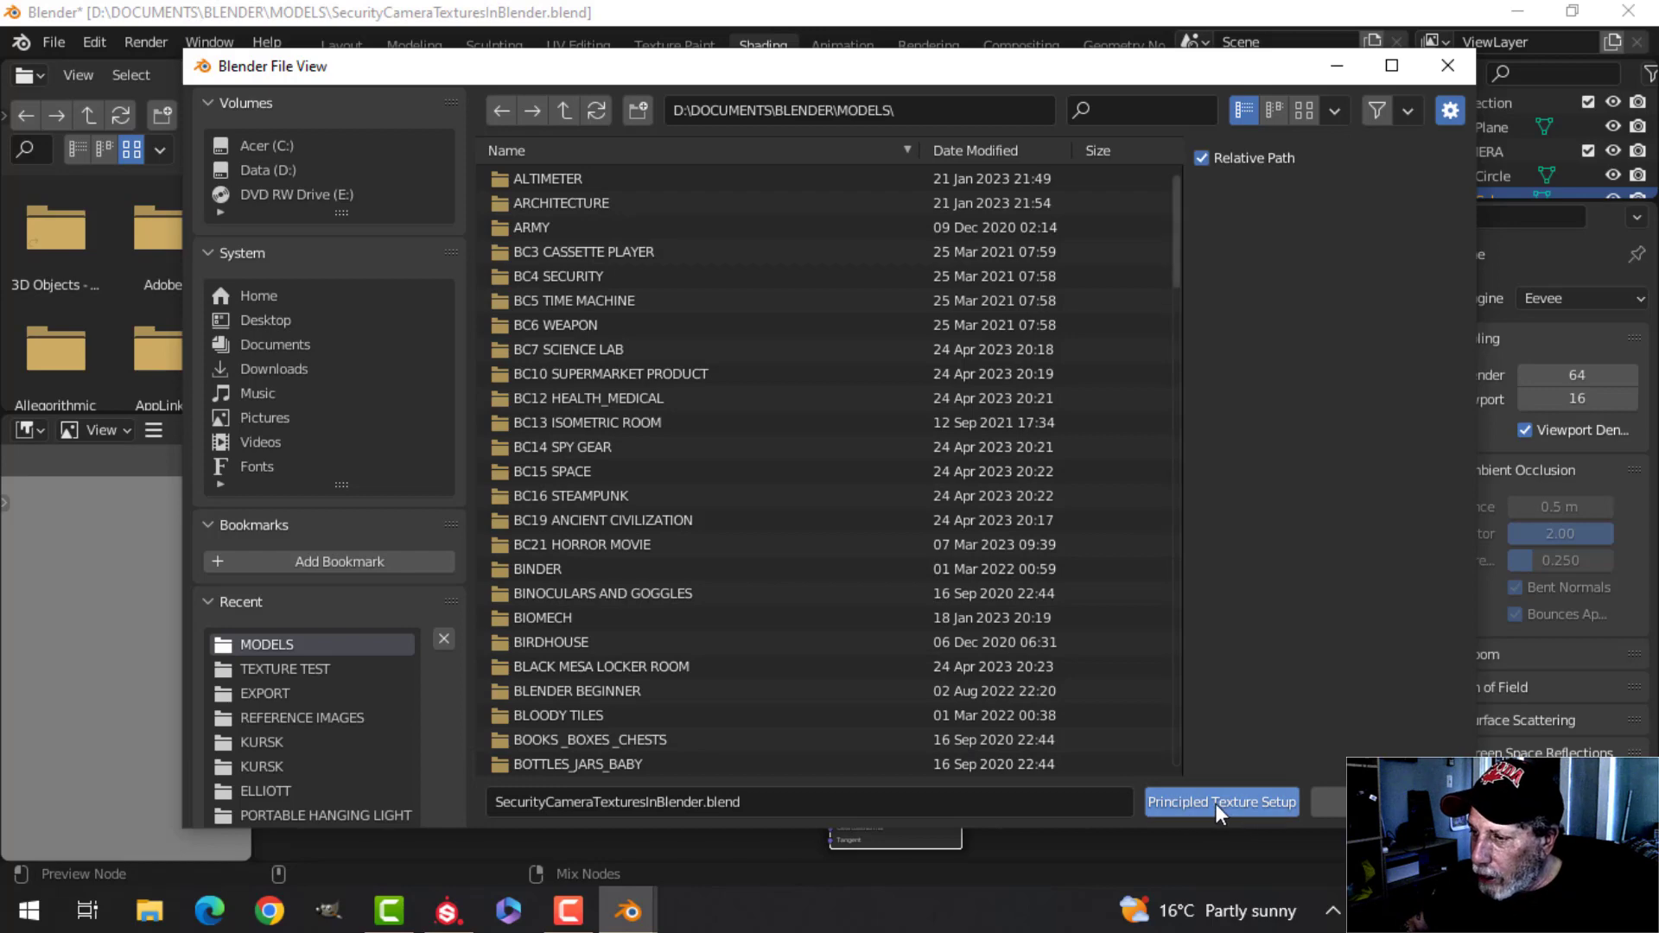
click(1328, 801)
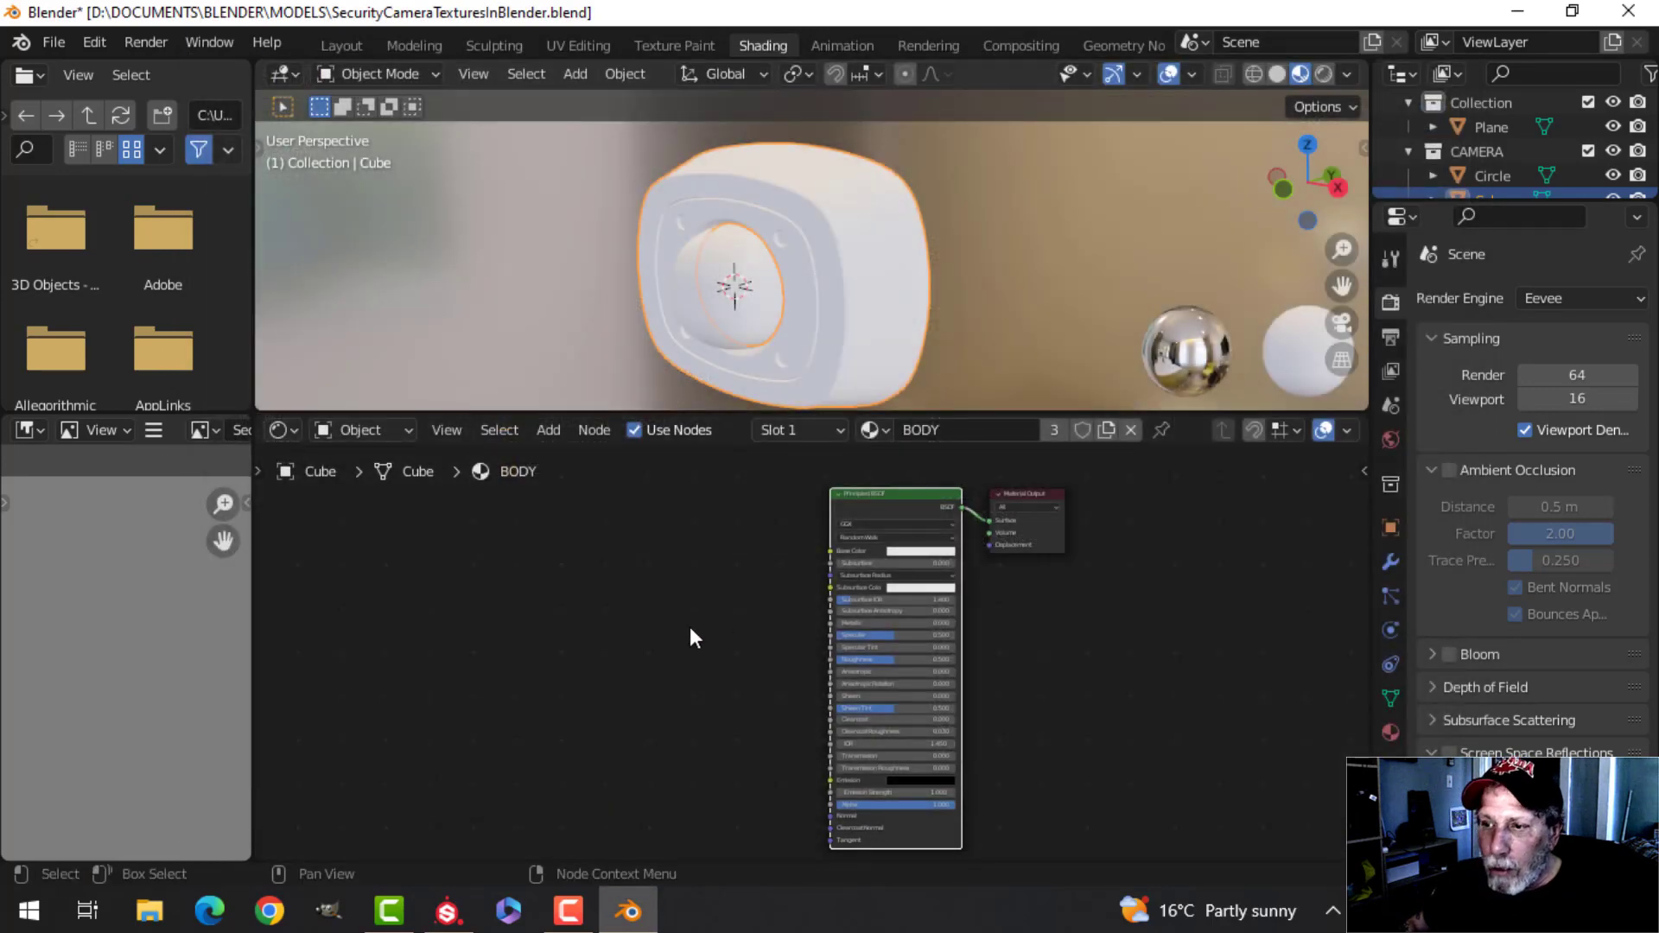
Step: Add an Image Texture node beside the Principled BSDF in the BODY material
key(shift+a)
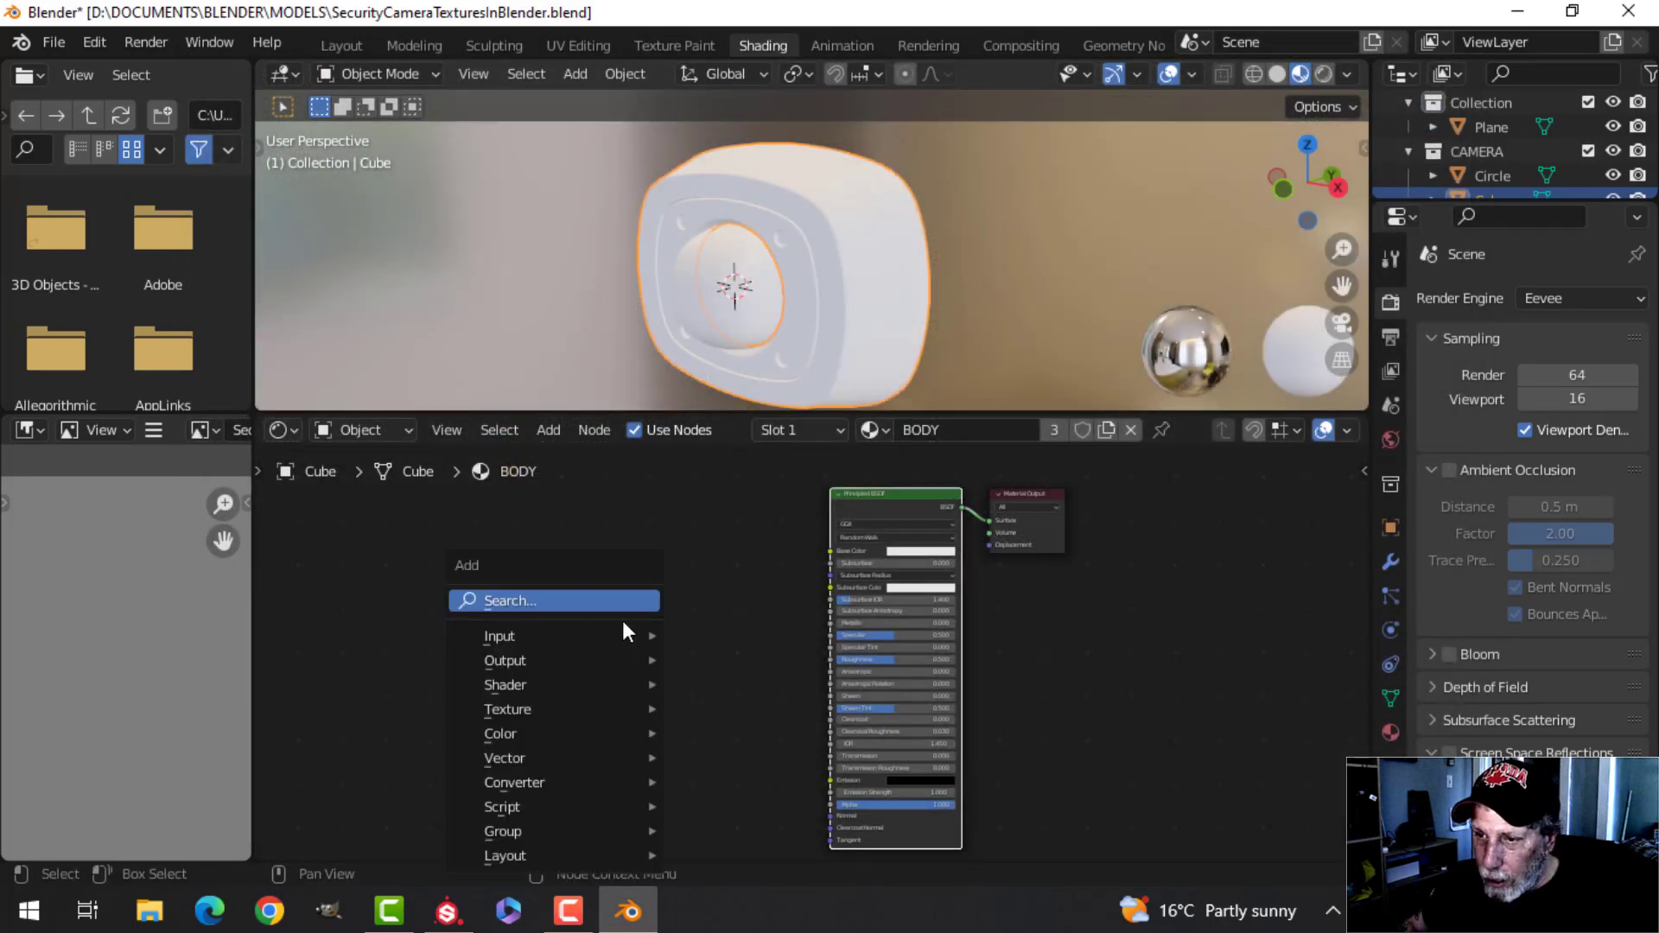
mouse_move(567, 710)
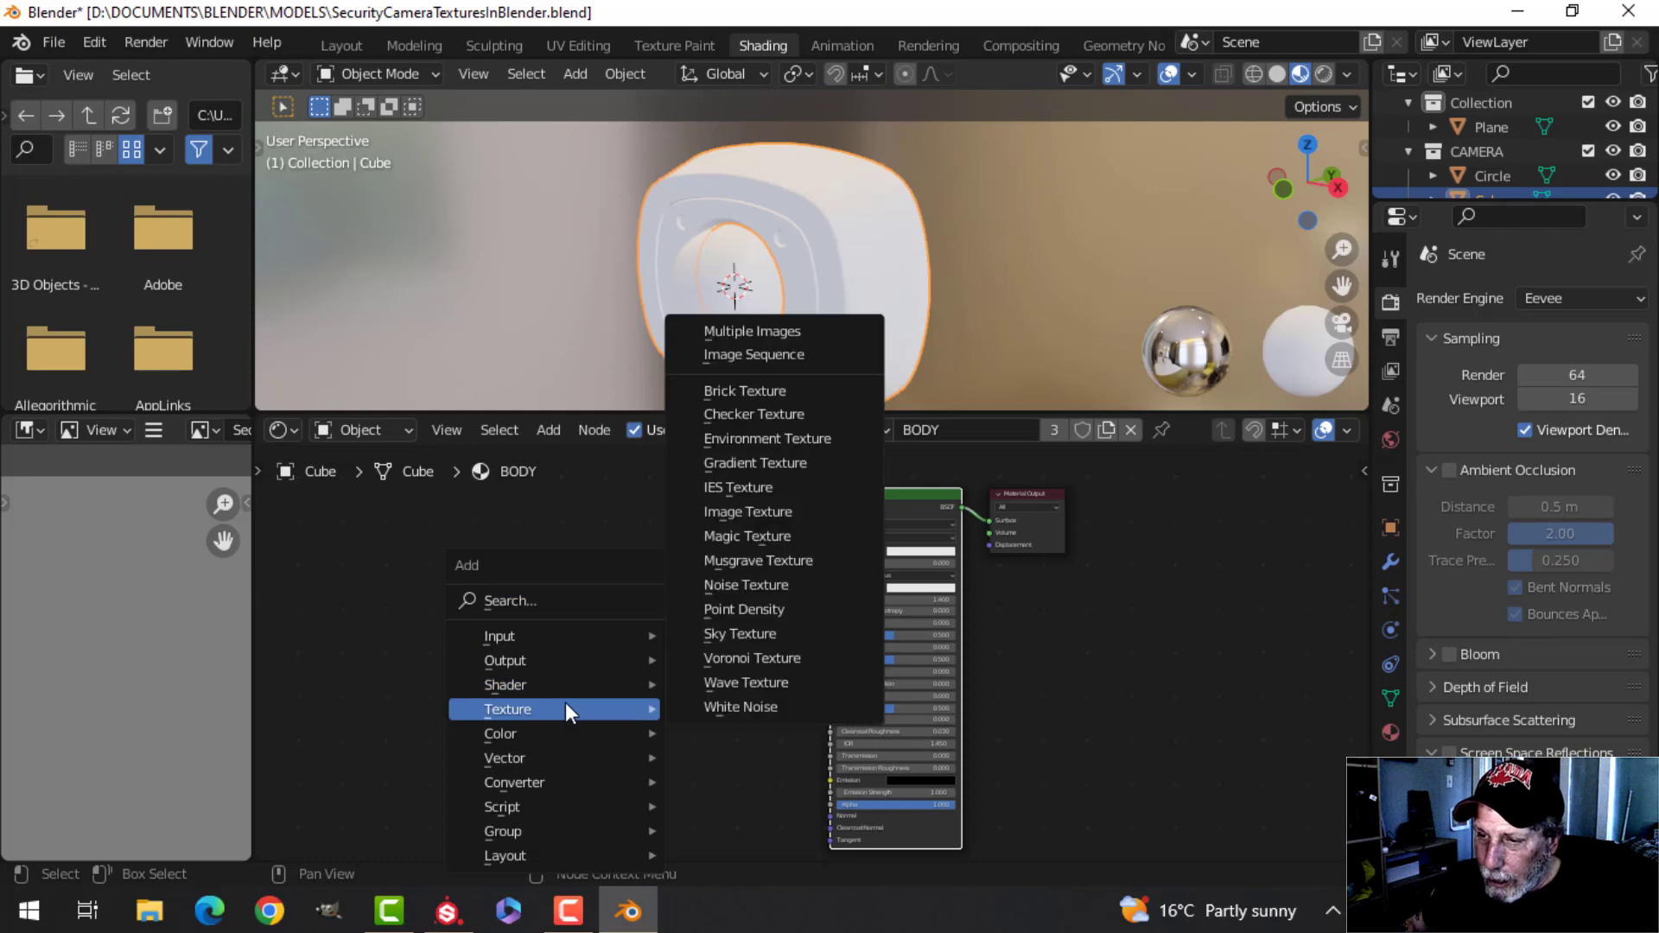
click(774, 514)
click(580, 513)
scroll(718, 563, up, 3)
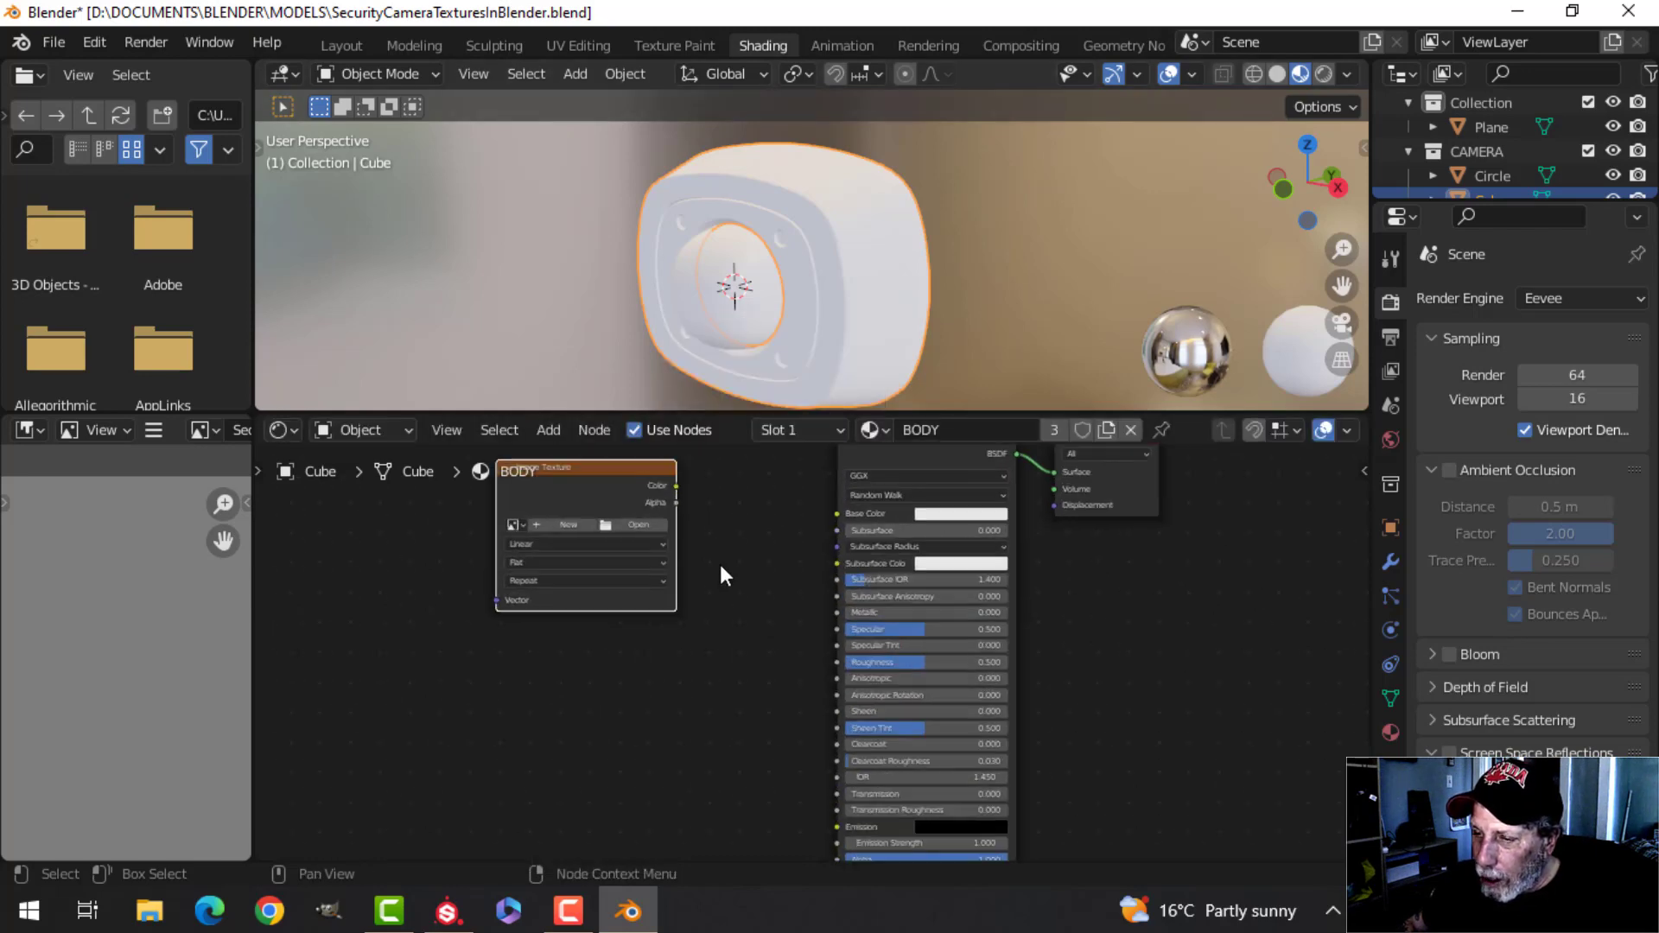
Step: Load SecurityCameraTexturingVideo_BODY_BaseColor.1002.png from the TEXTURE TEST folder as UDIM tiles and connect its Color output to the Principled BSDF's Base Color
click(696, 627)
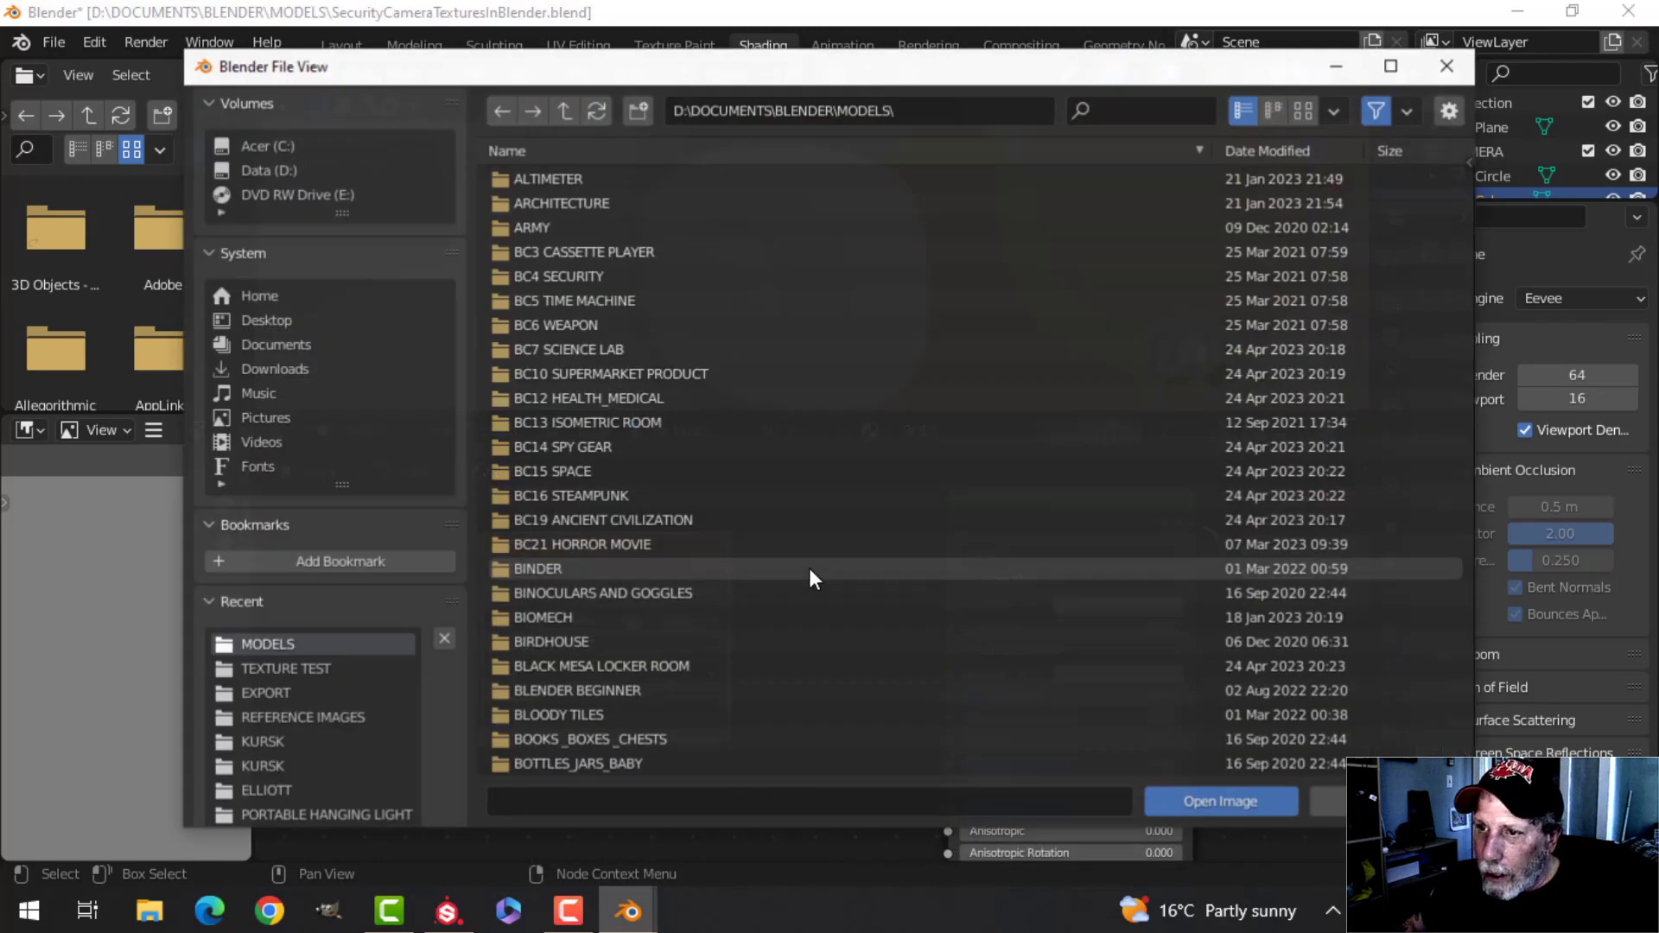
click(283, 671)
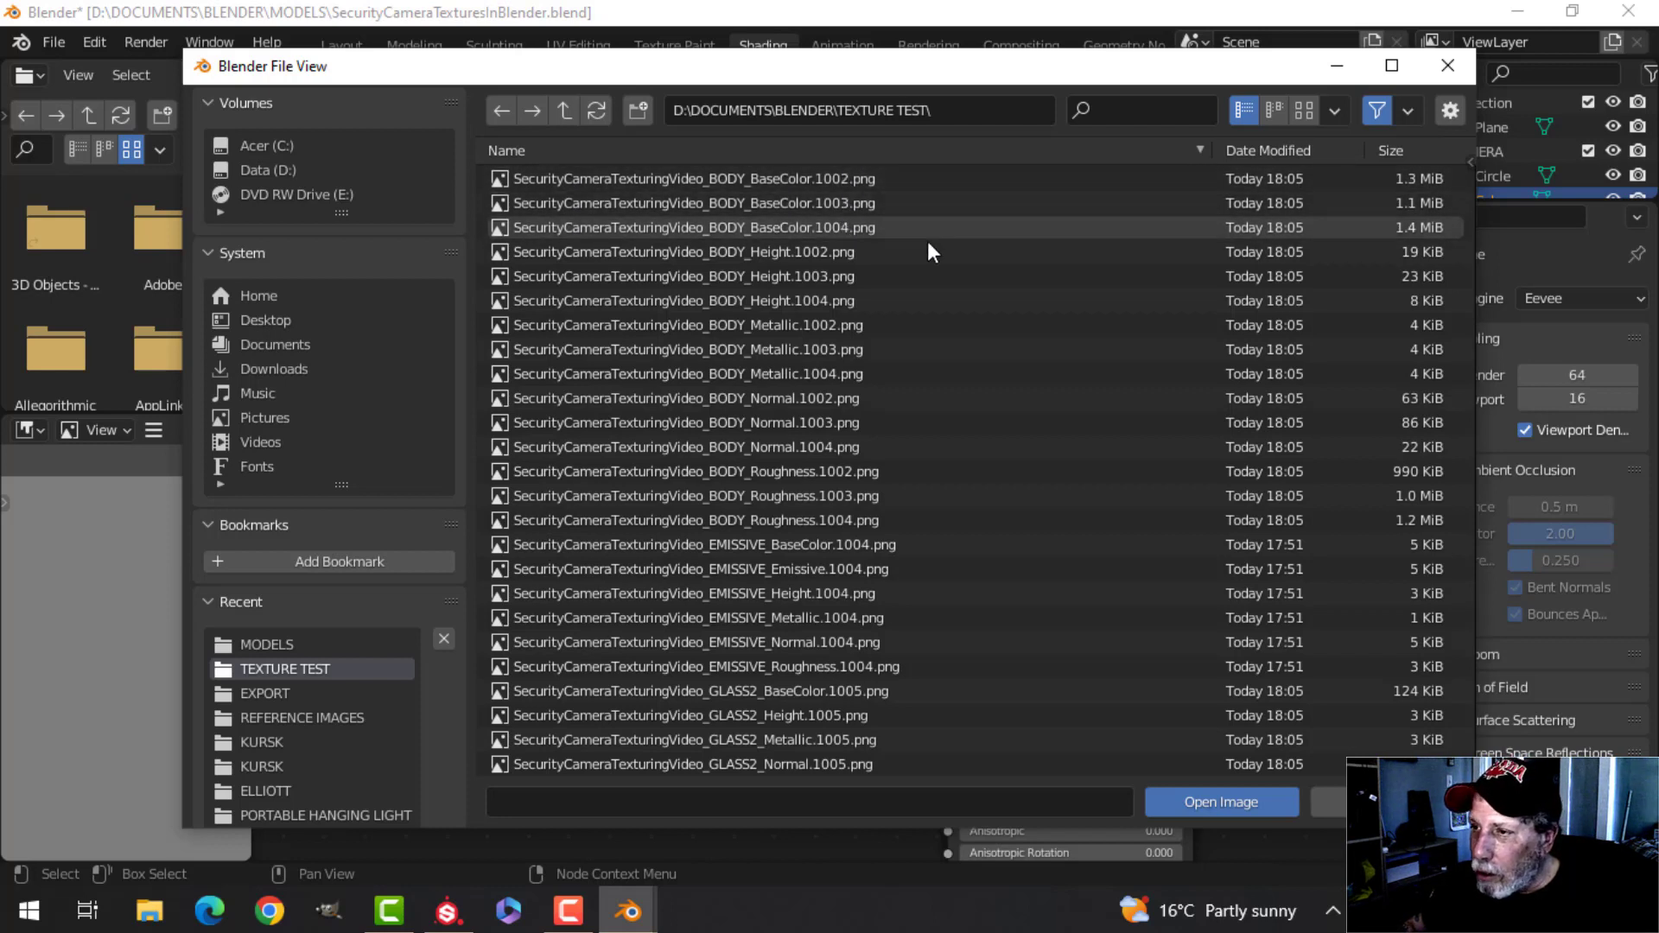
click(873, 186)
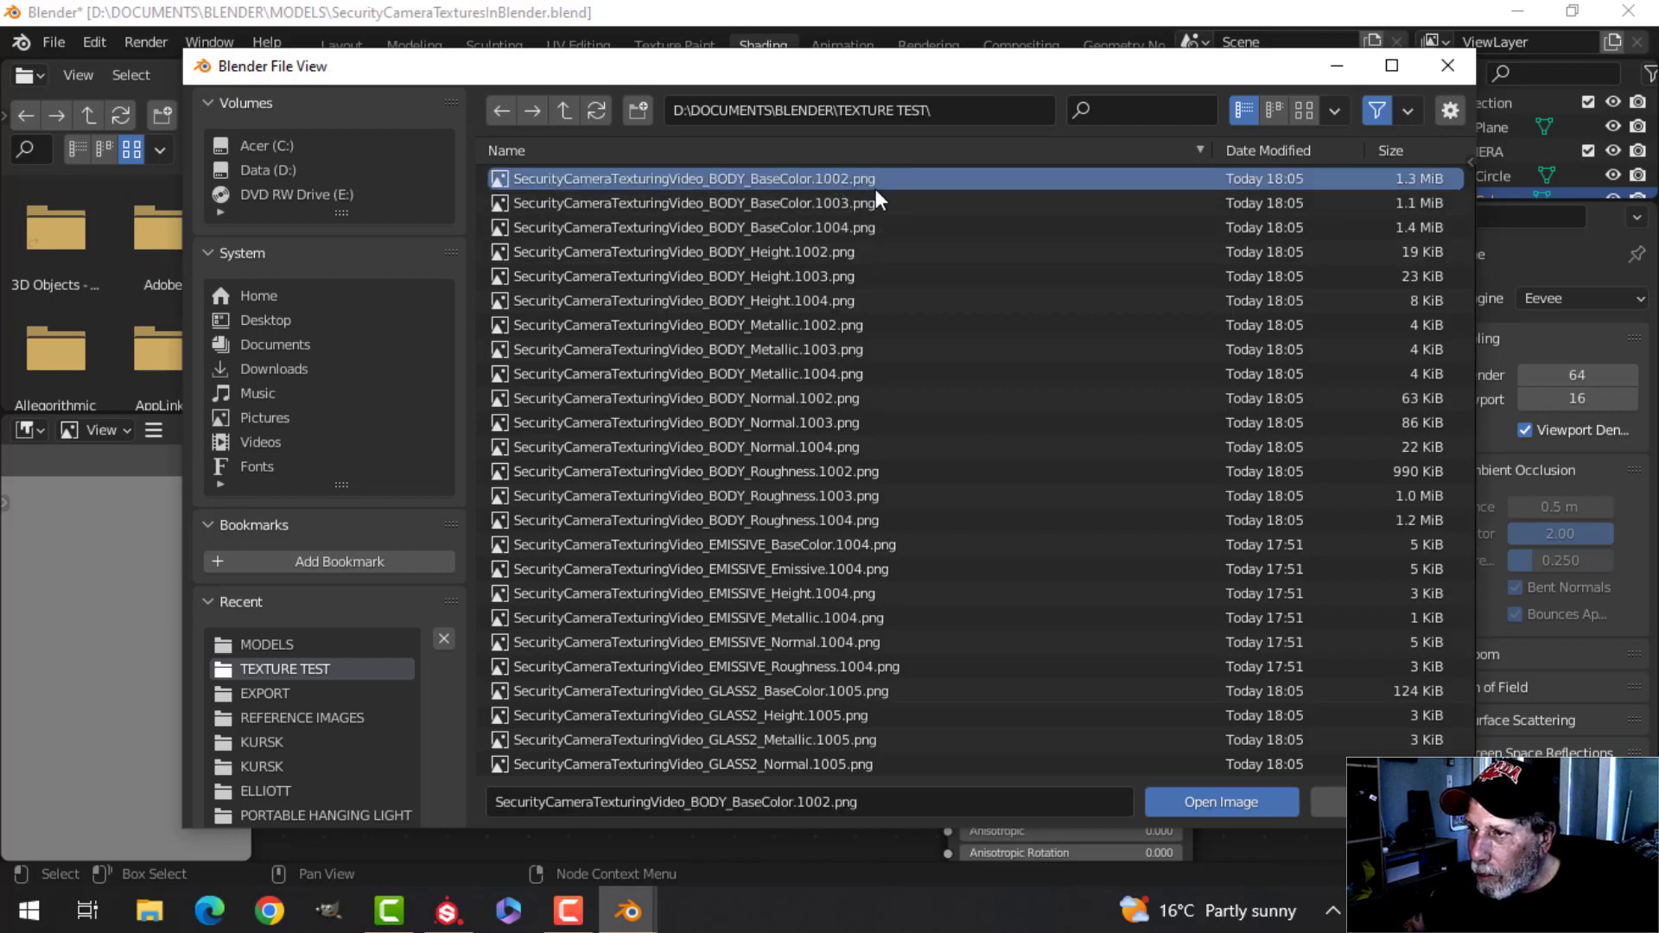
click(1221, 804)
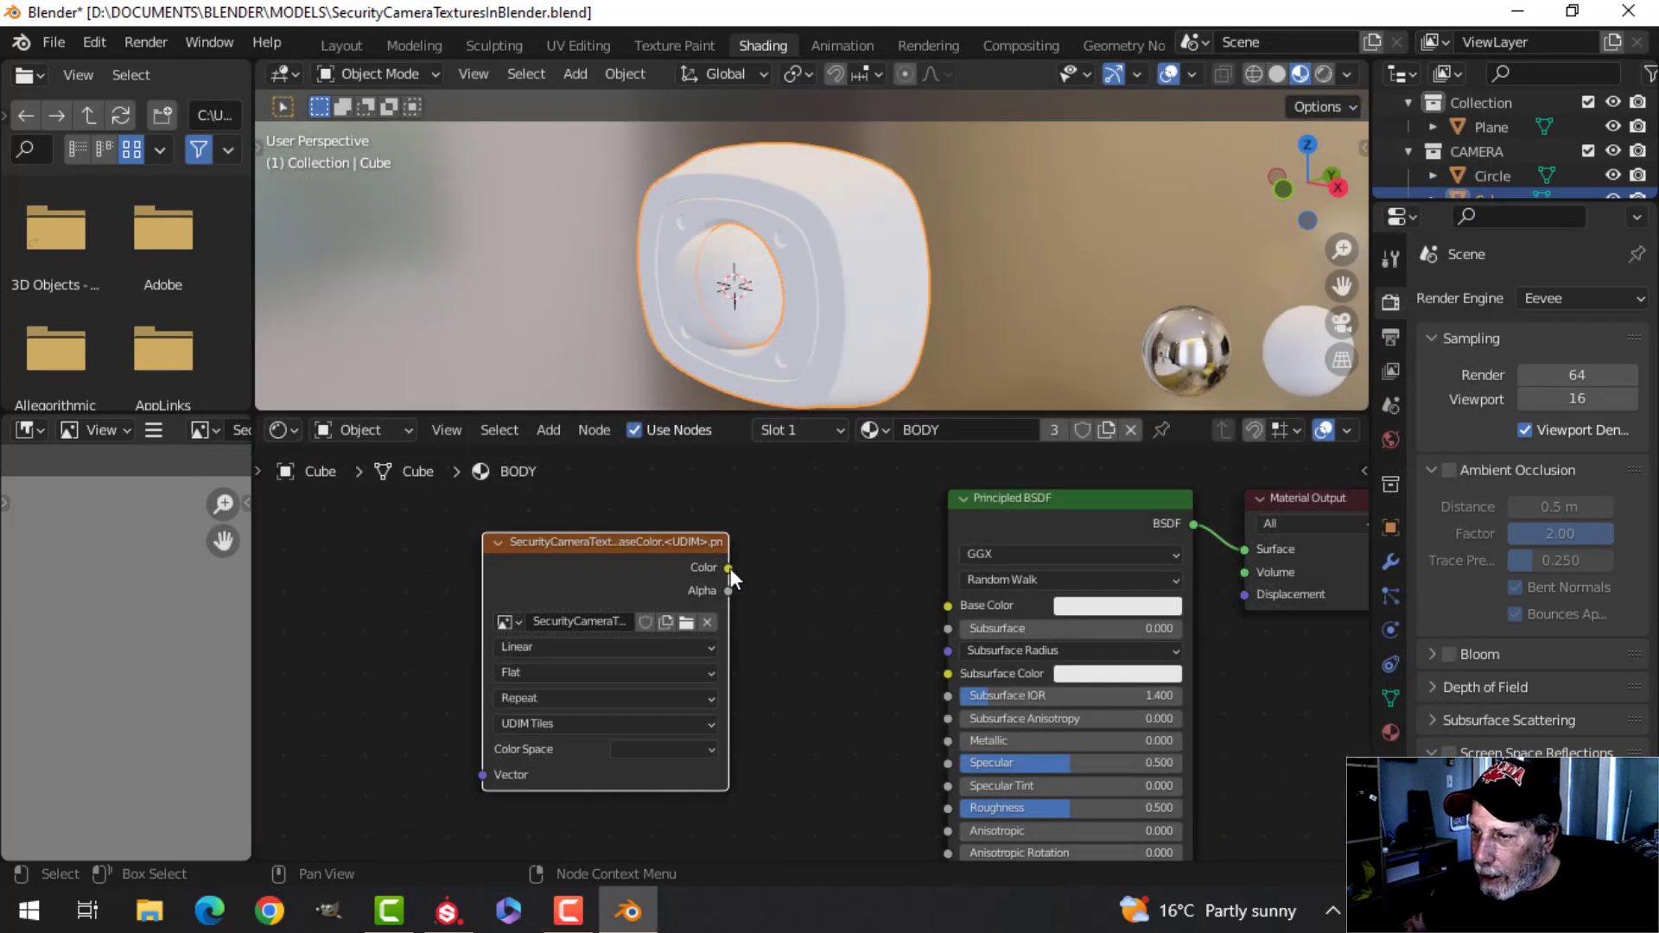
drag(730, 568, 949, 604)
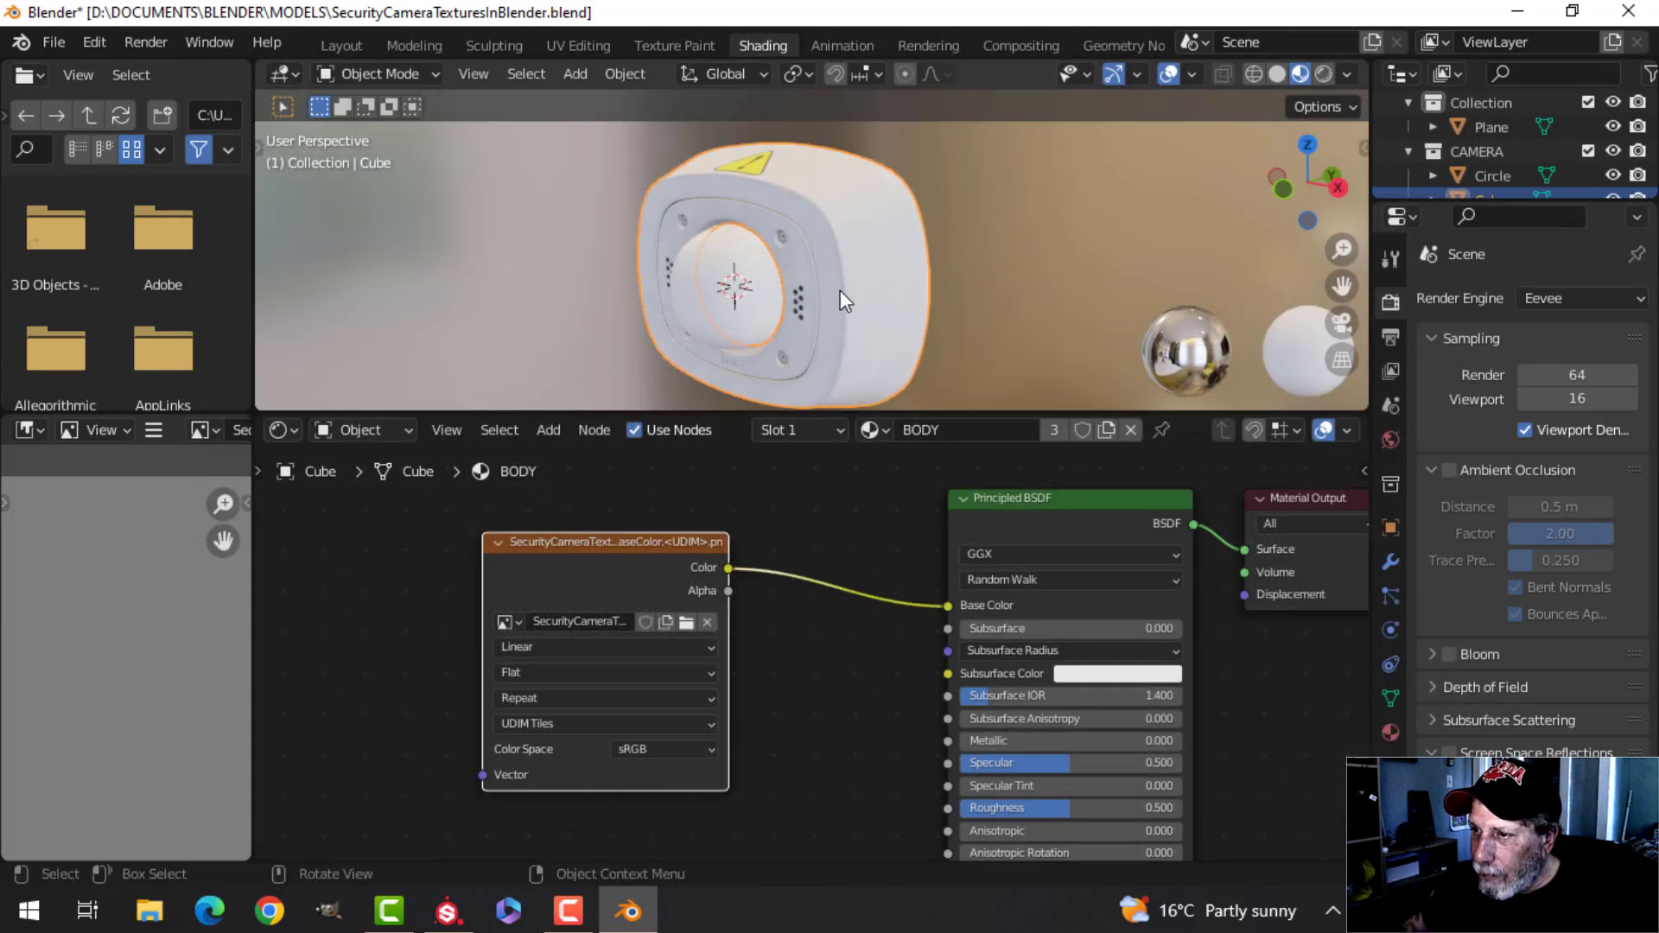
scroll(821, 267, up, 4)
scroll(821, 268, down, 3)
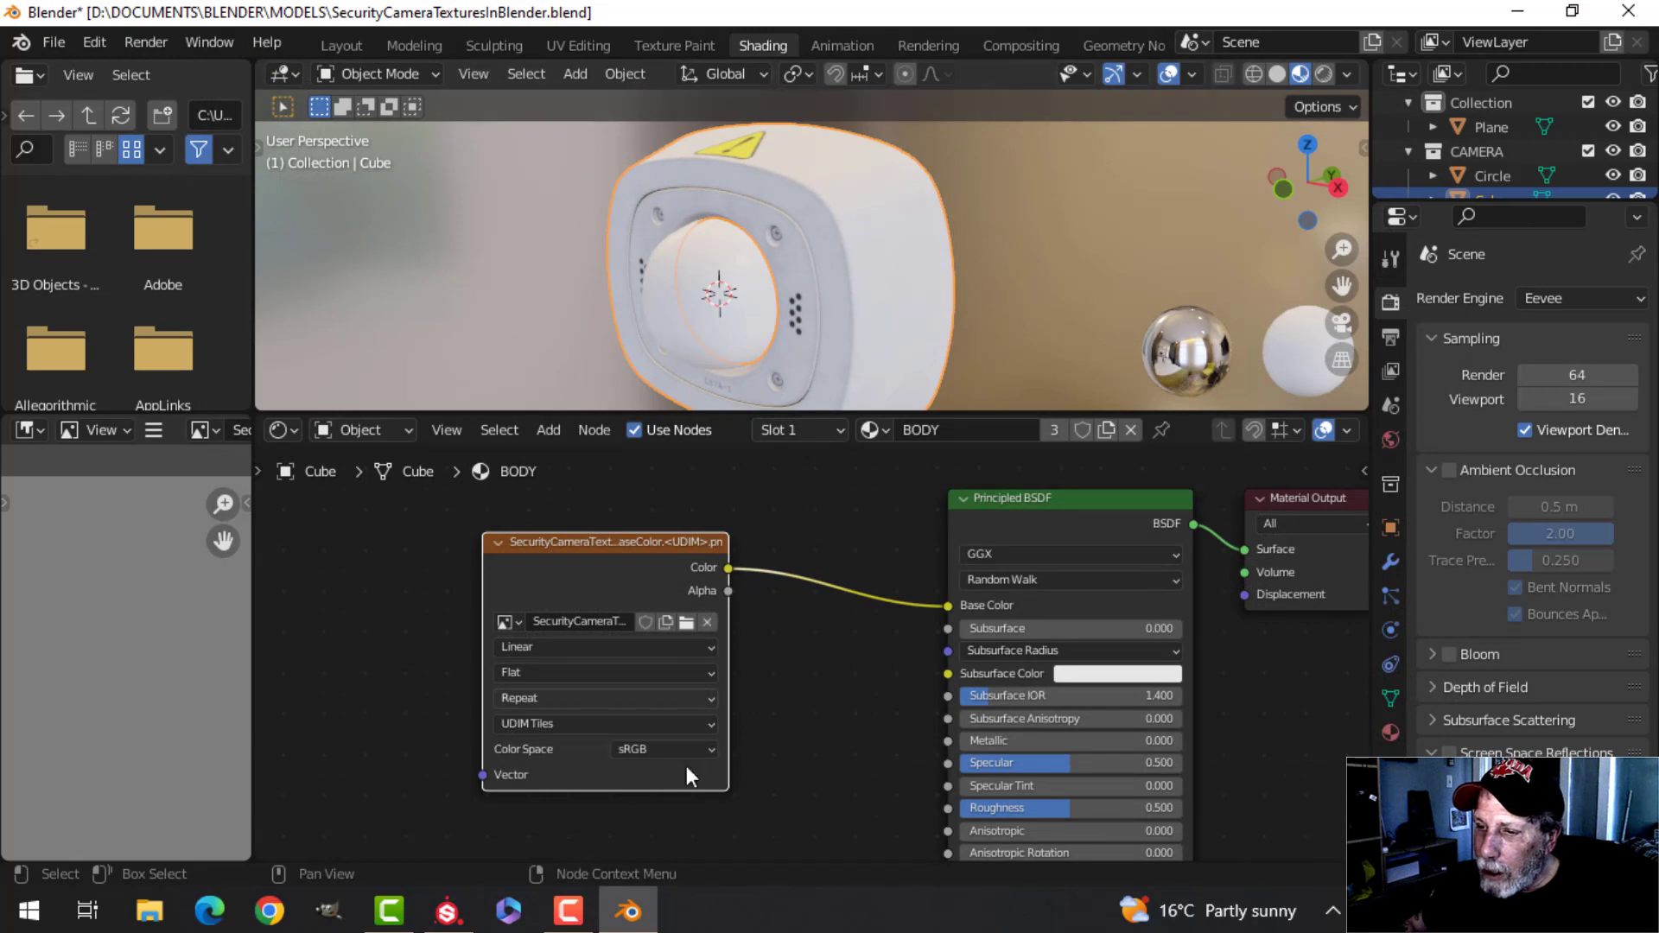
Step: Move the base color texture node up above the level of the Principled BSDF to free space beneath it
scroll(749, 733, up, 2)
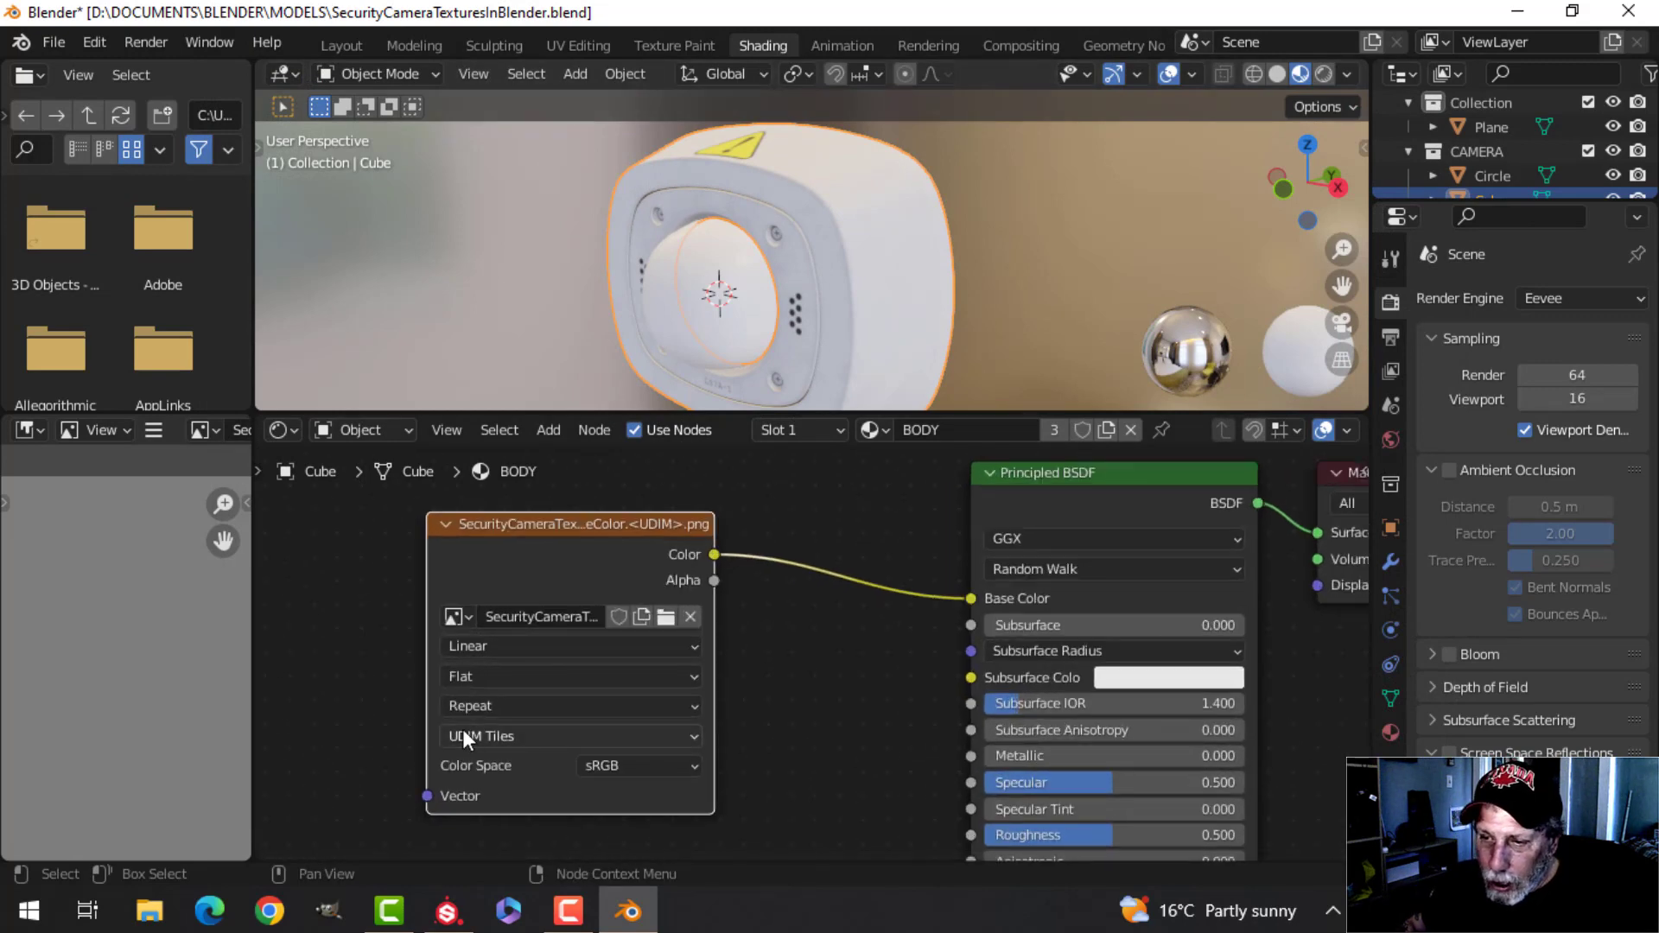
drag(574, 522, 577, 464)
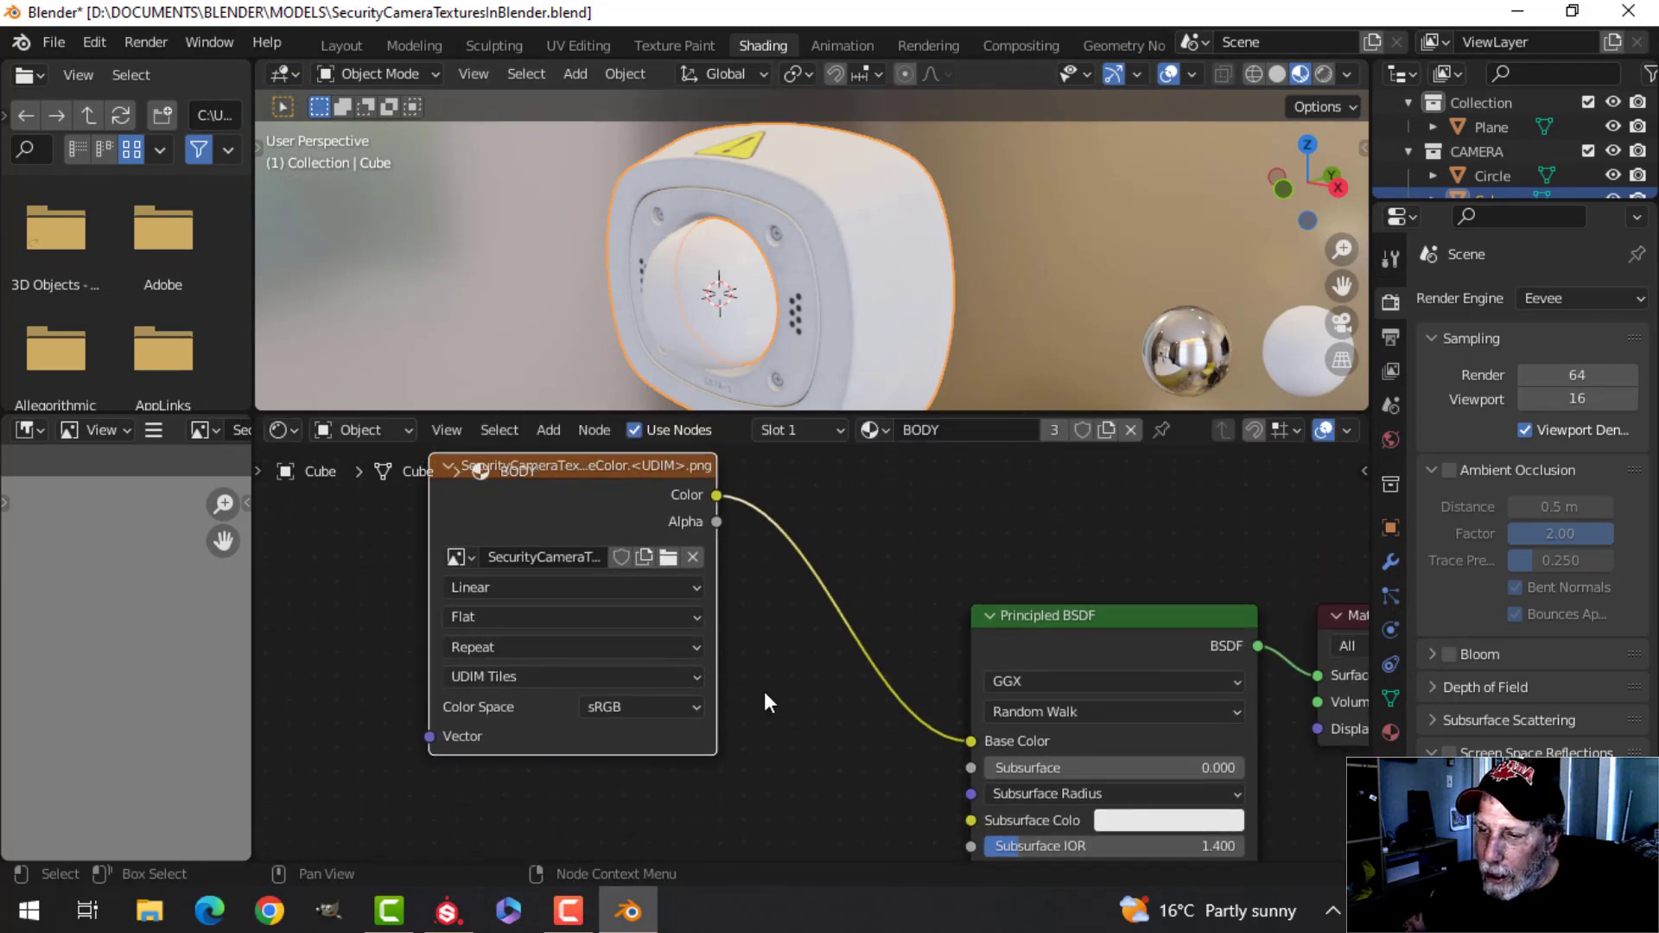
scroll(763, 691, down, 1)
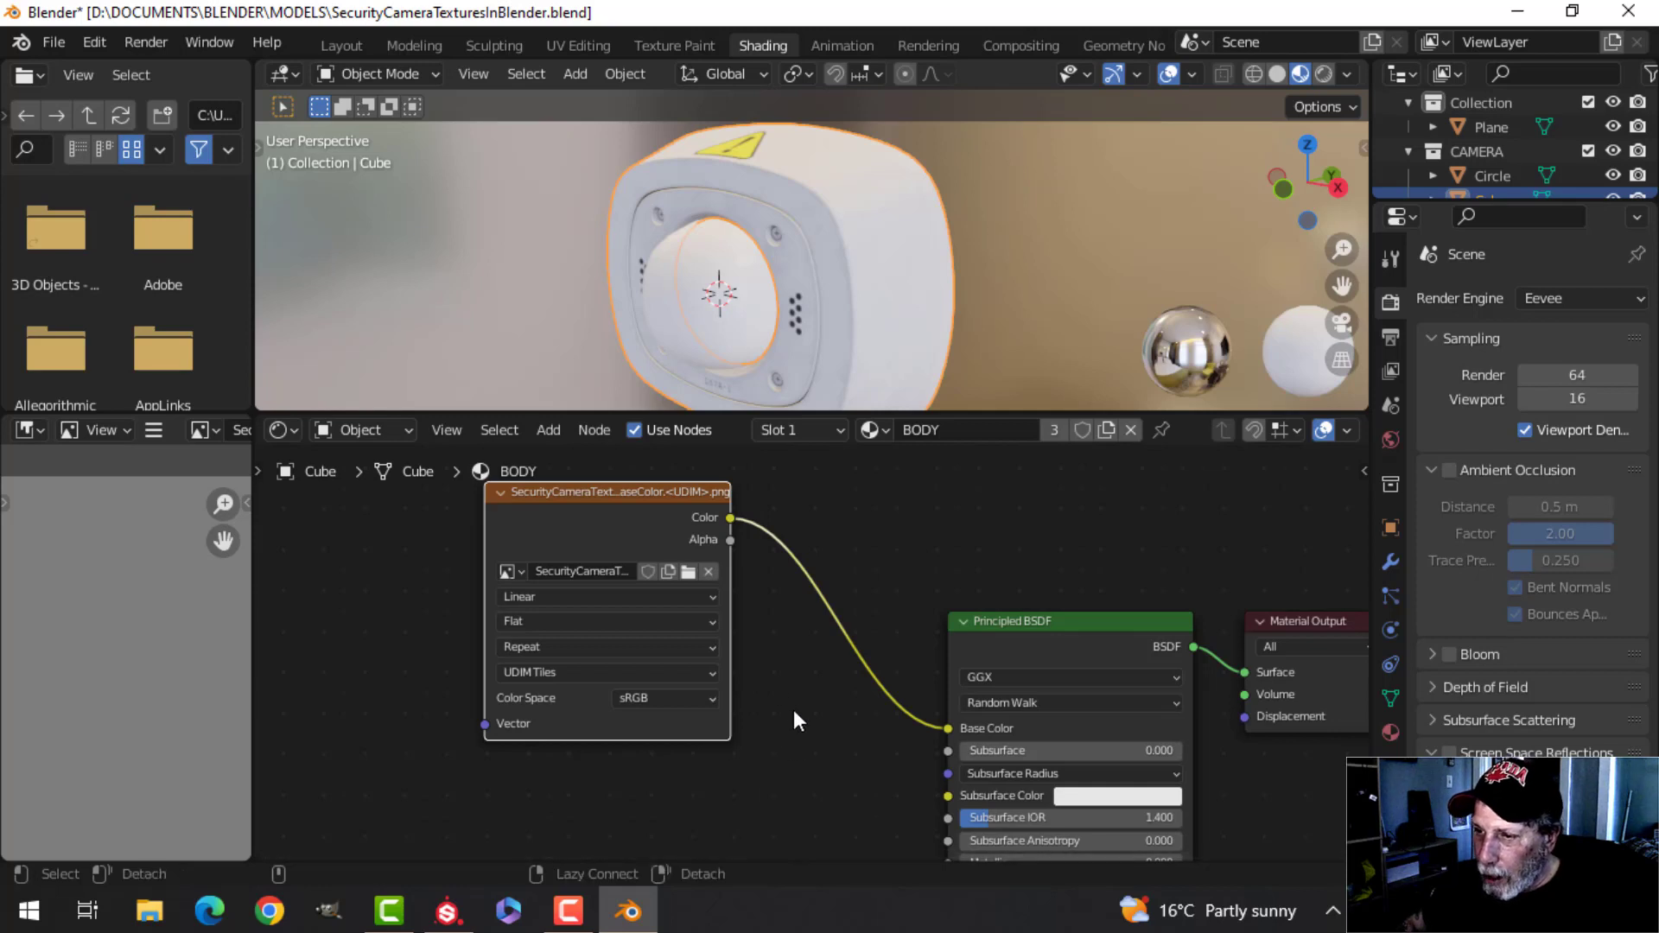
scroll(842, 698, up, 1)
middle_drag(839, 769, 882, 720)
scroll(878, 755, down, 2)
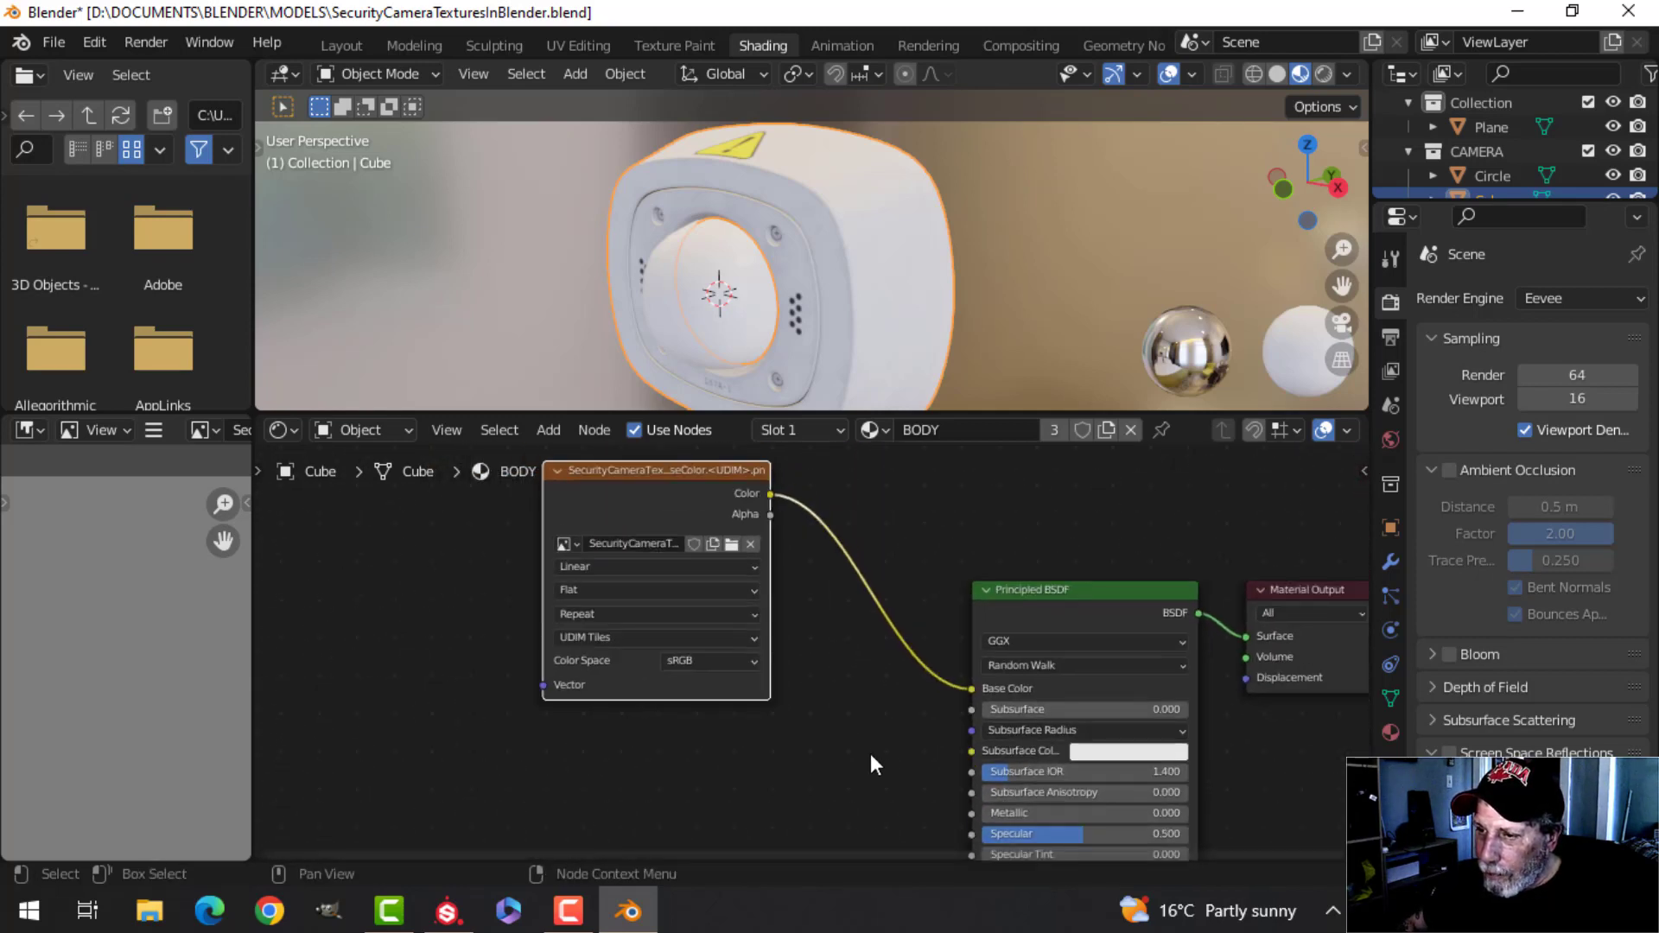
Step: Duplicate the base color texture node and place the copy directly below the original
key(shift+d)
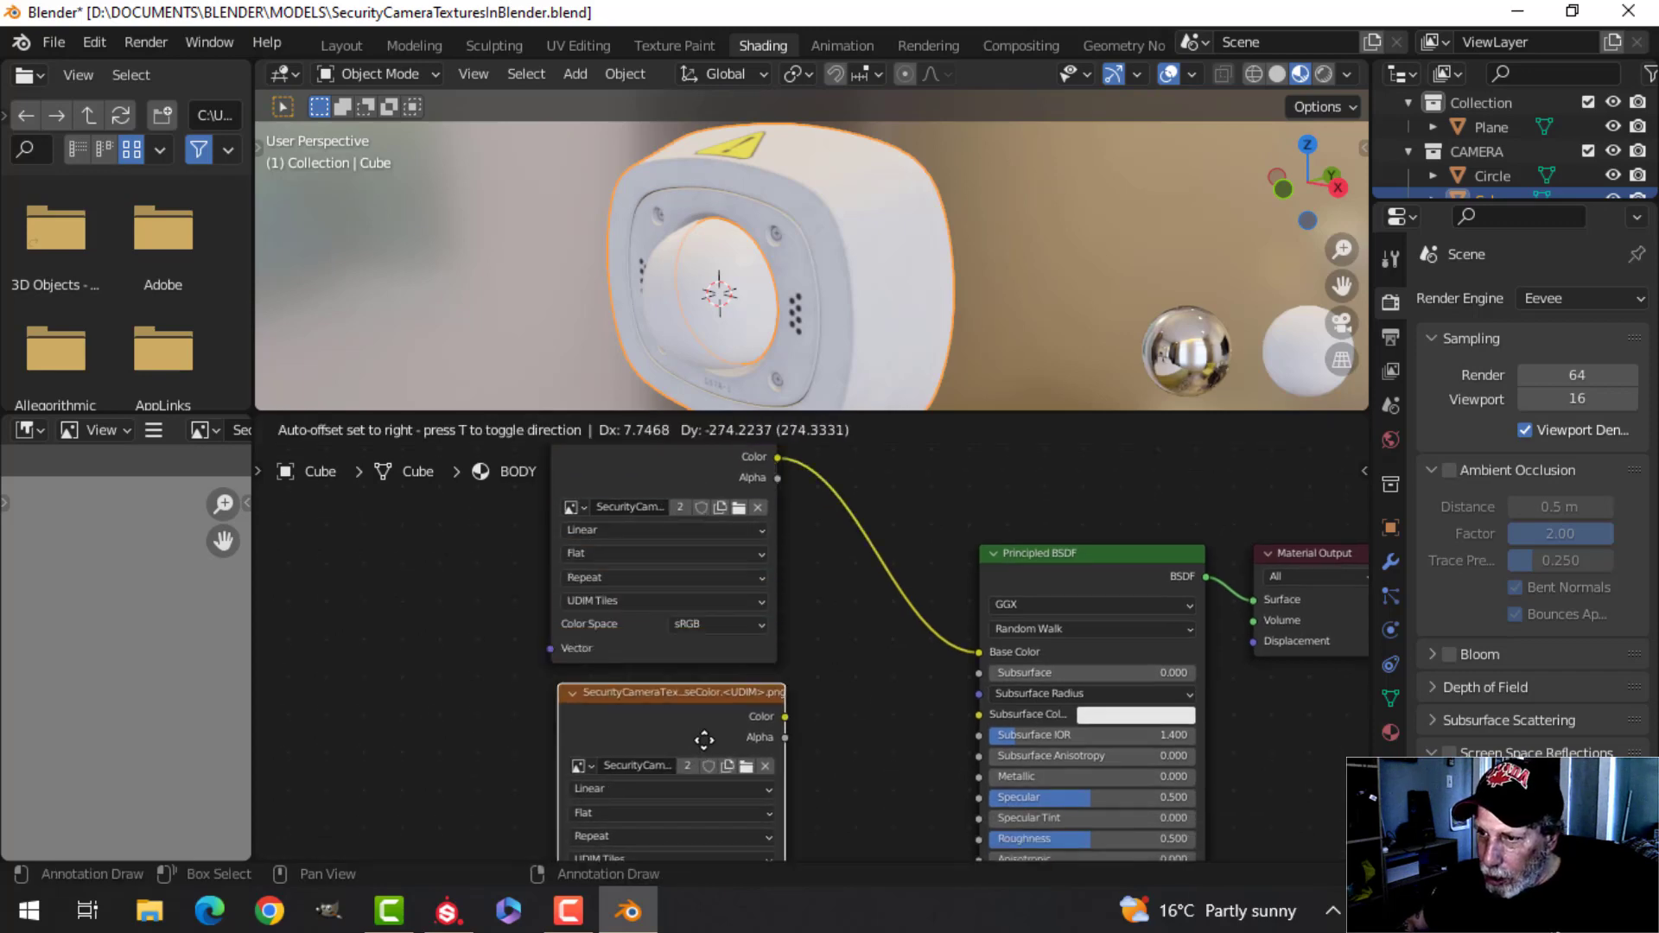
click(703, 738)
scroll(844, 766, up, 2)
middle_drag(868, 656, 901, 467)
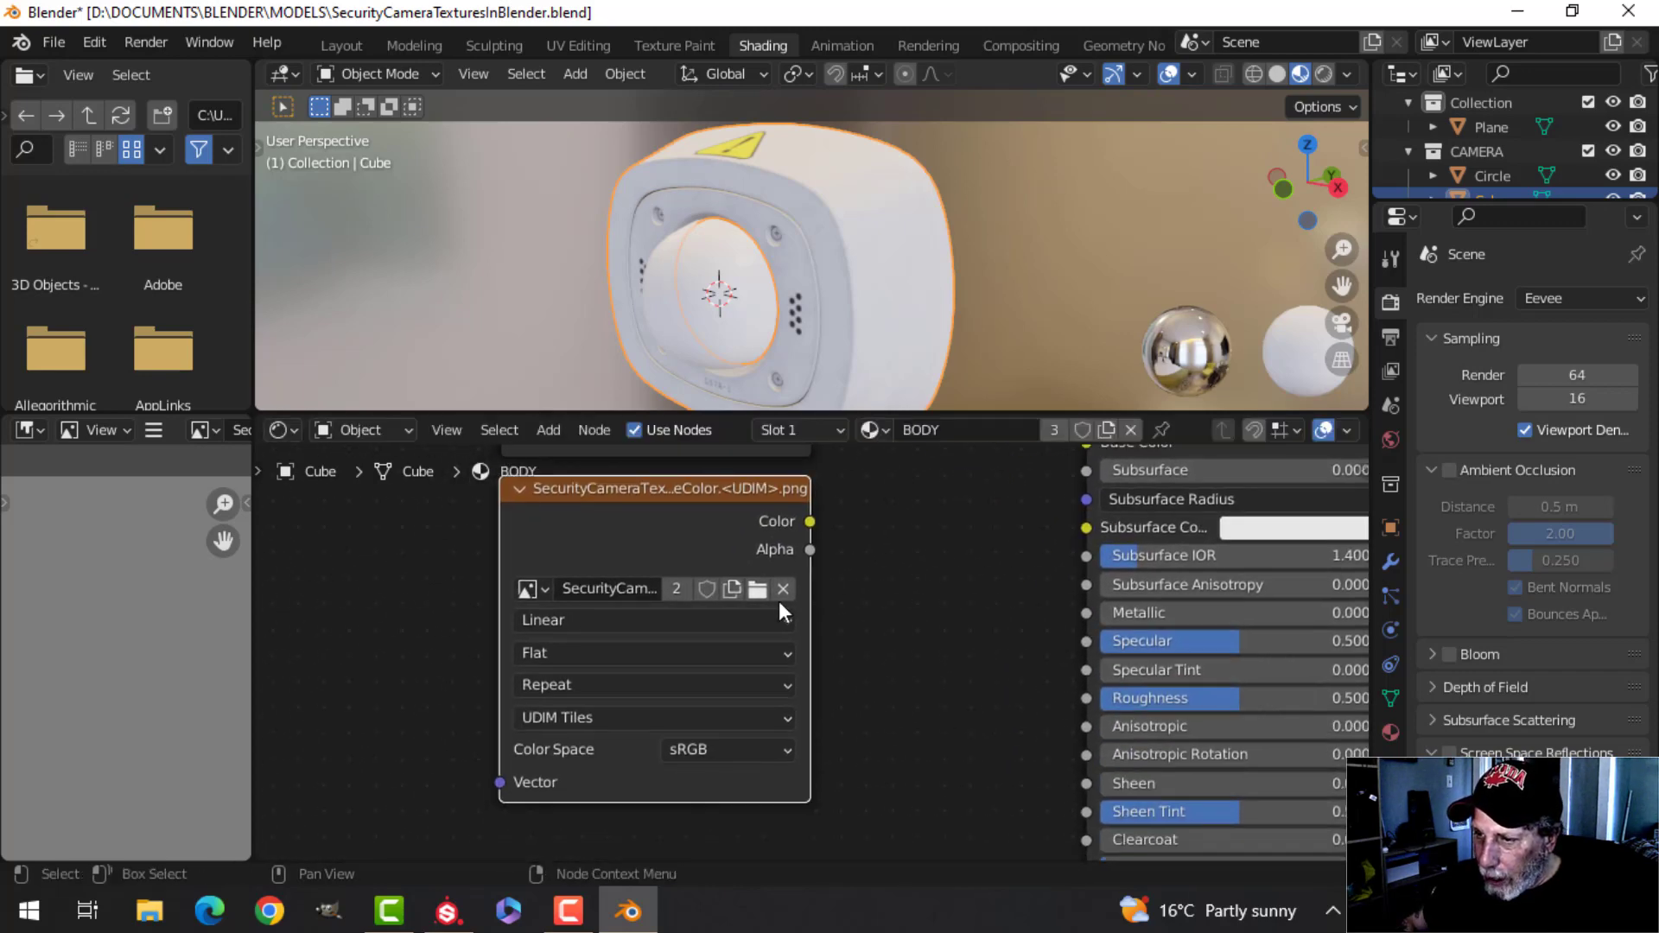
Step: Load SecurityCameraTexturingVideo_BODY_Metallic.1002.png into the duplicated texture node as UDIM tiles and set its color space to Non-Color
click(760, 584)
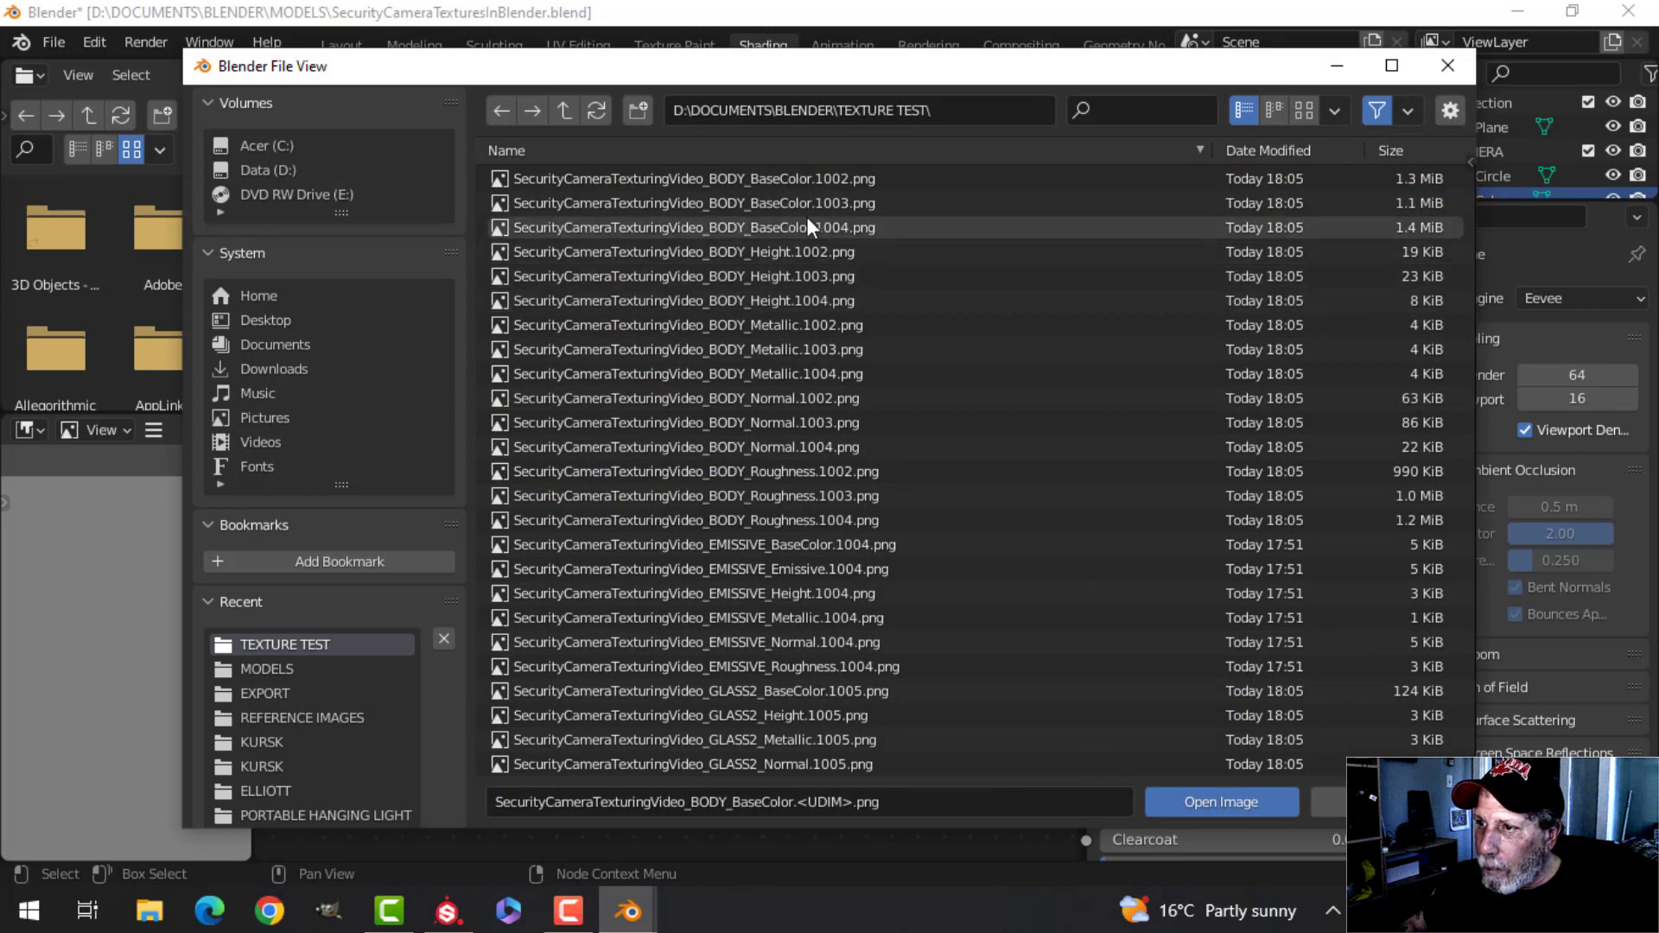
click(745, 325)
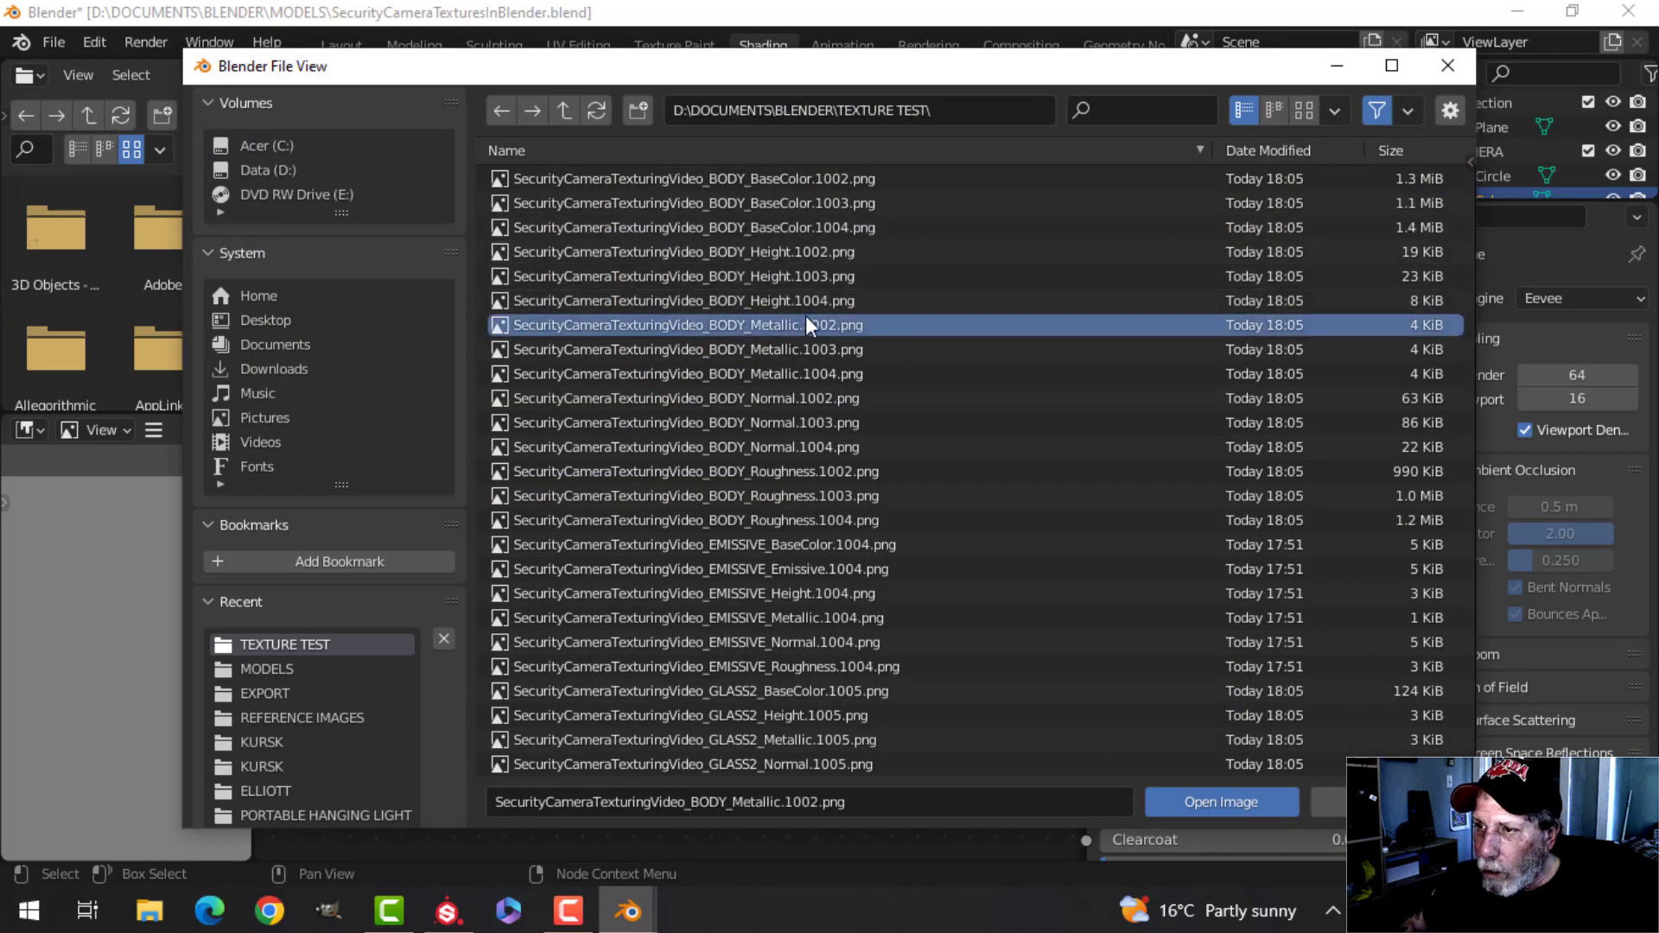
click(1197, 804)
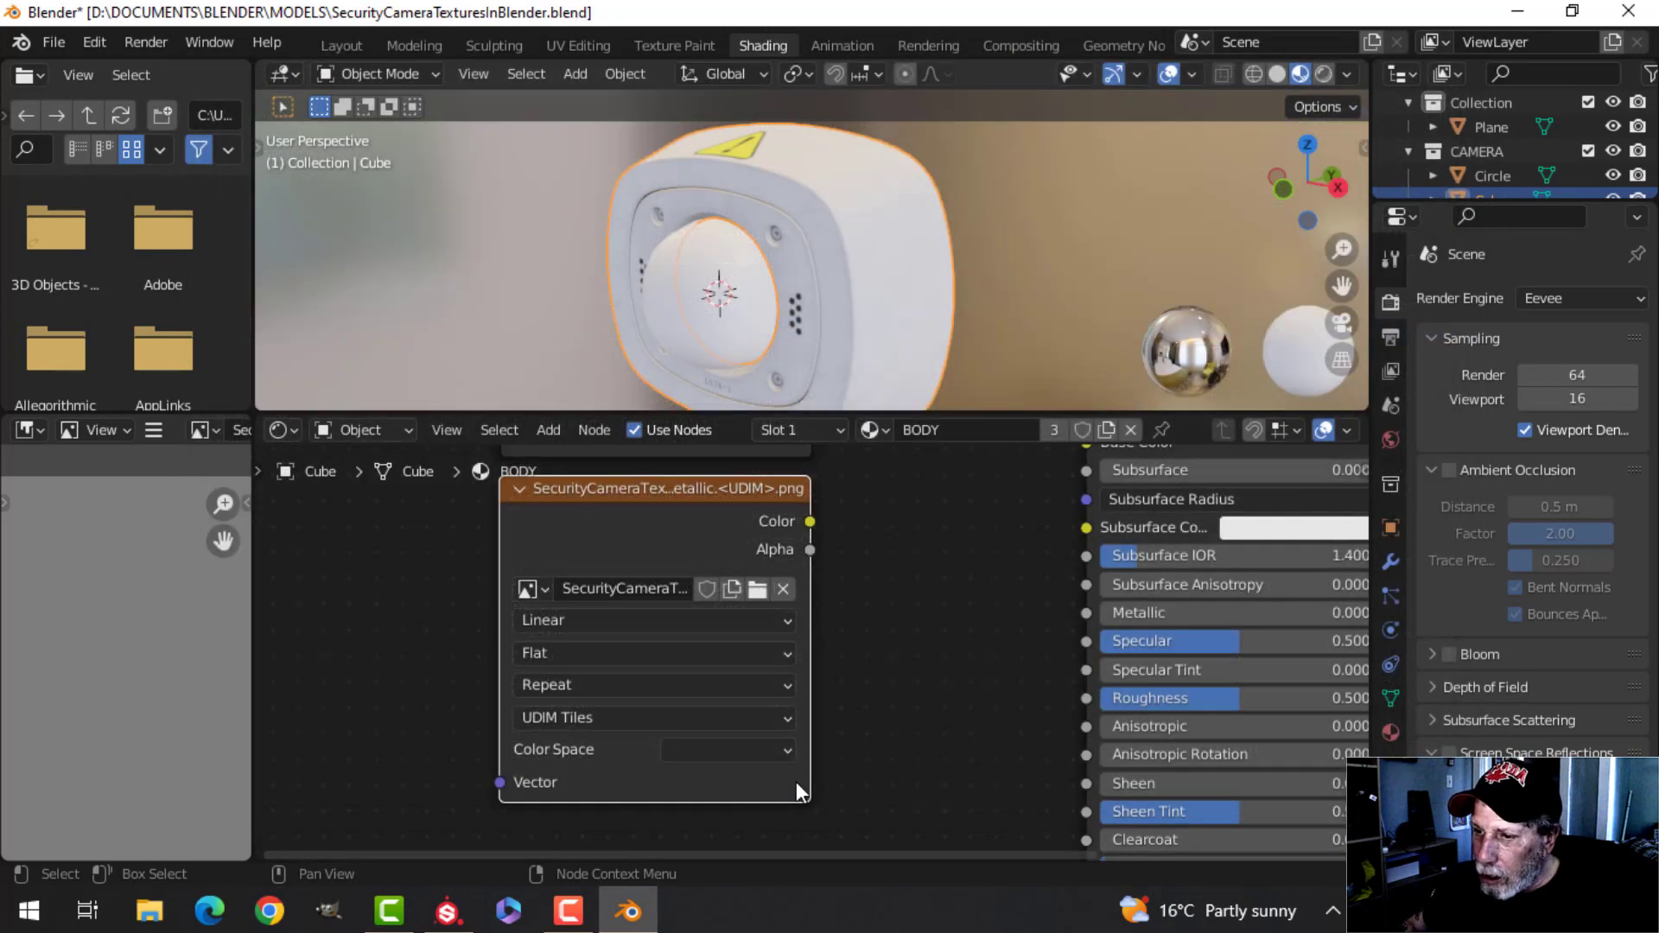
click(703, 750)
click(739, 631)
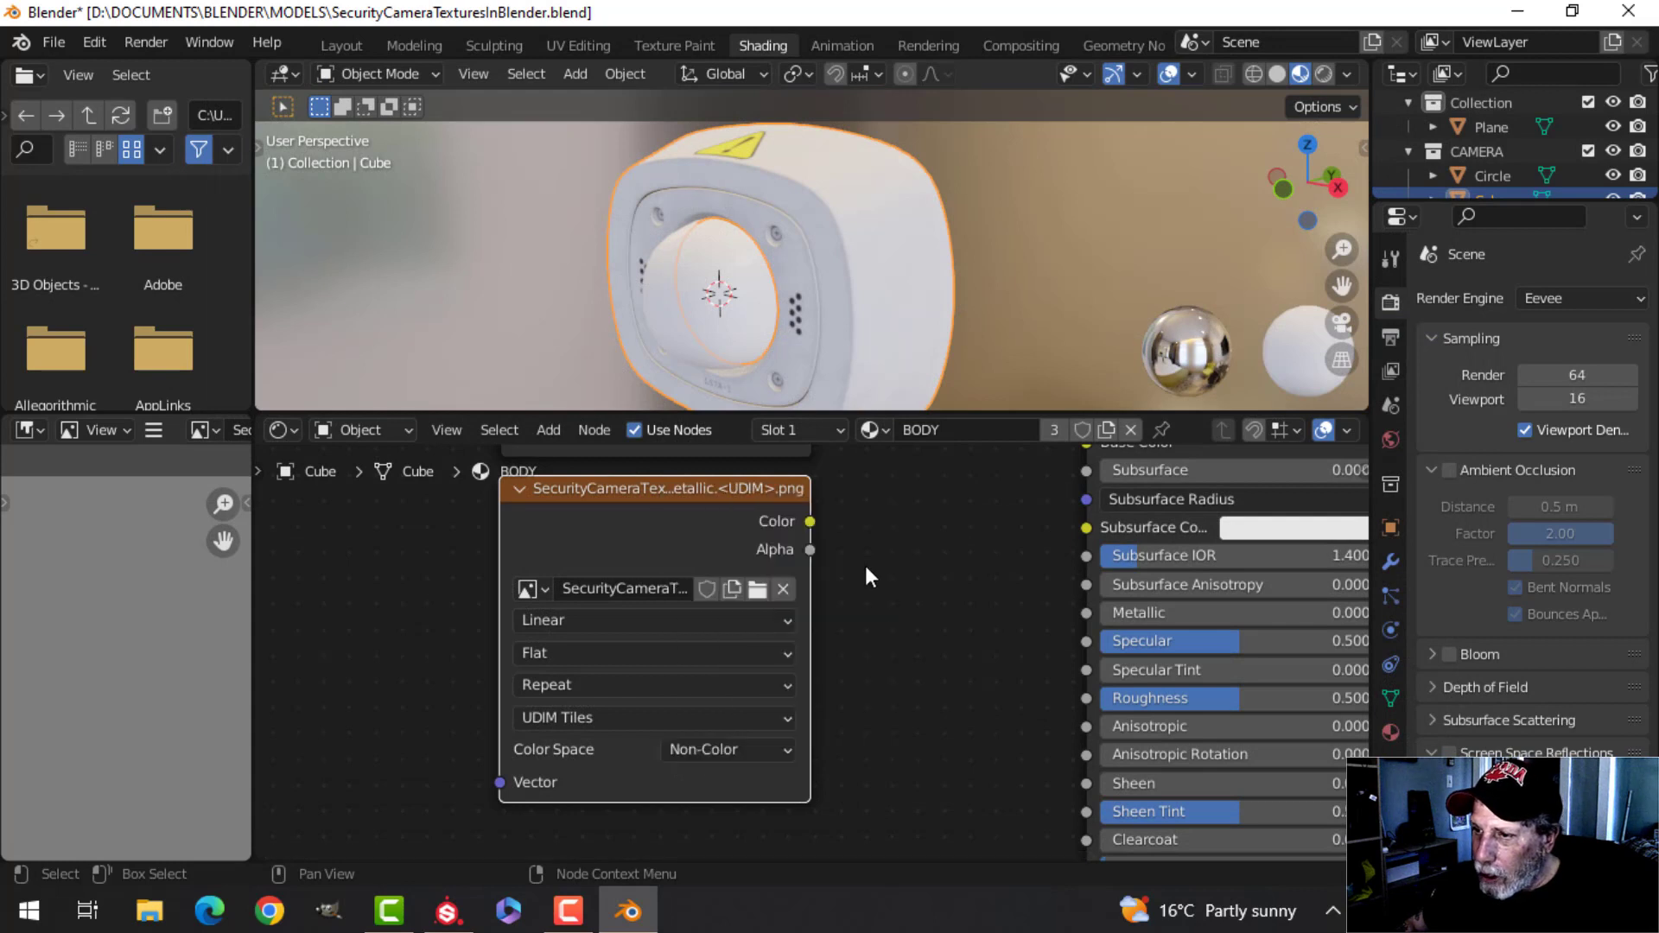
Step: Connect the metallic texture node's Color output to the Metallic input of the Principled BSDF
scroll(920, 611, down, 2)
middle_drag(921, 614, 867, 653)
drag(756, 604, 959, 669)
scroll(825, 286, up, 1)
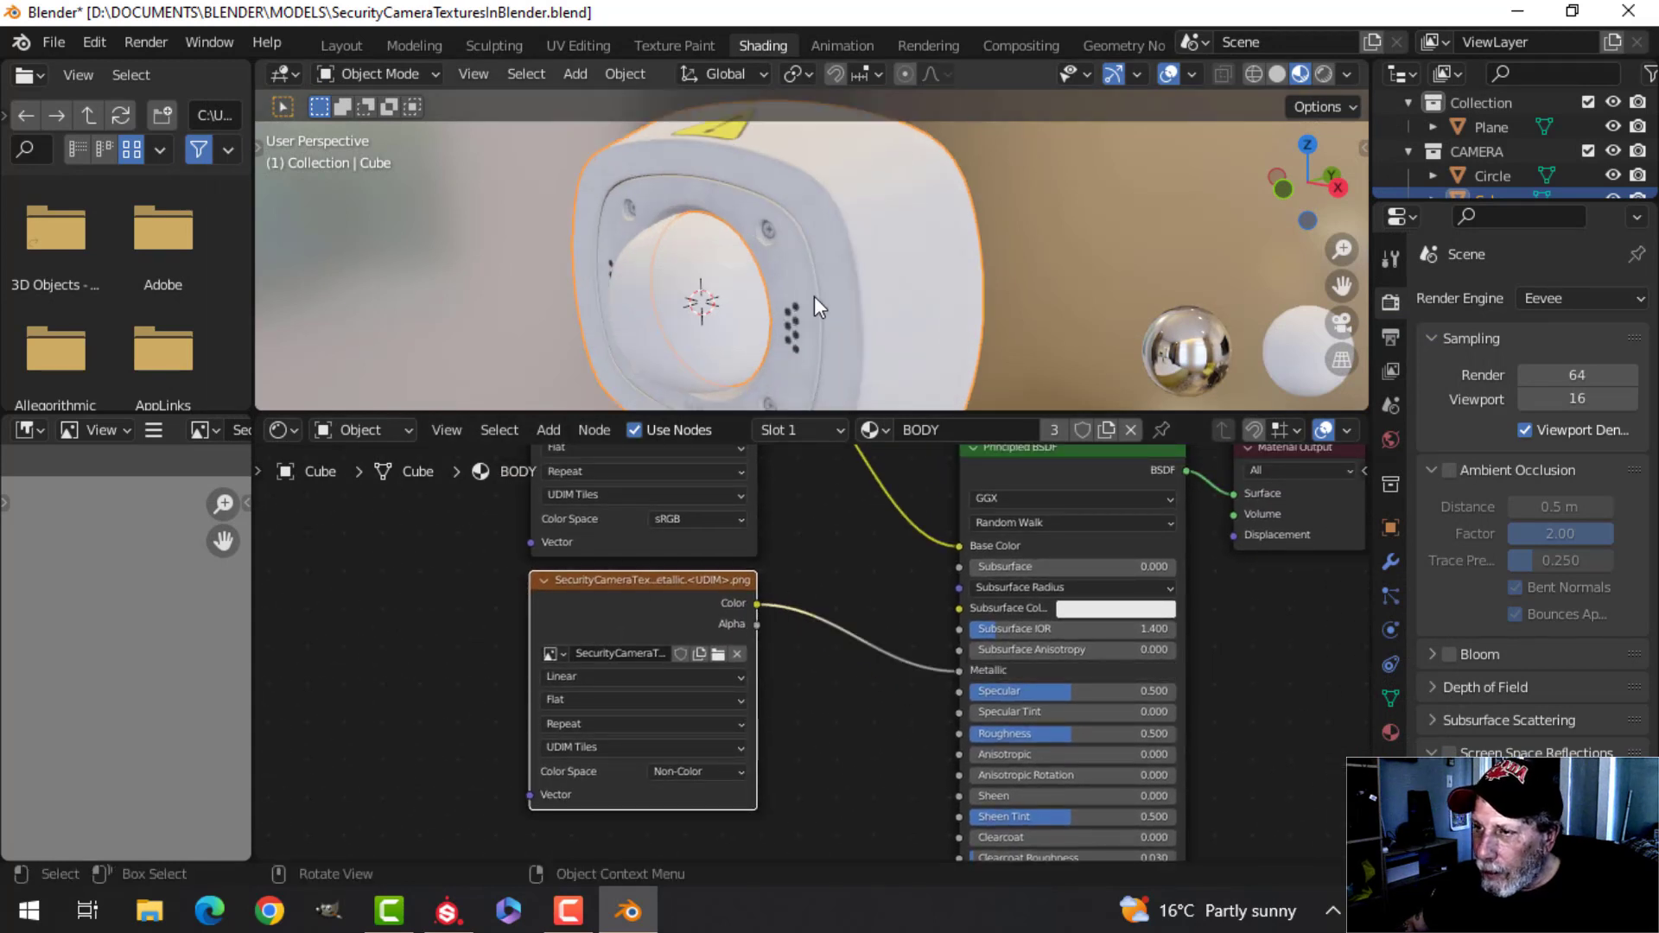
Step: Duplicate the metallic texture node and place the copy directly below it
scroll(814, 686, down, 1)
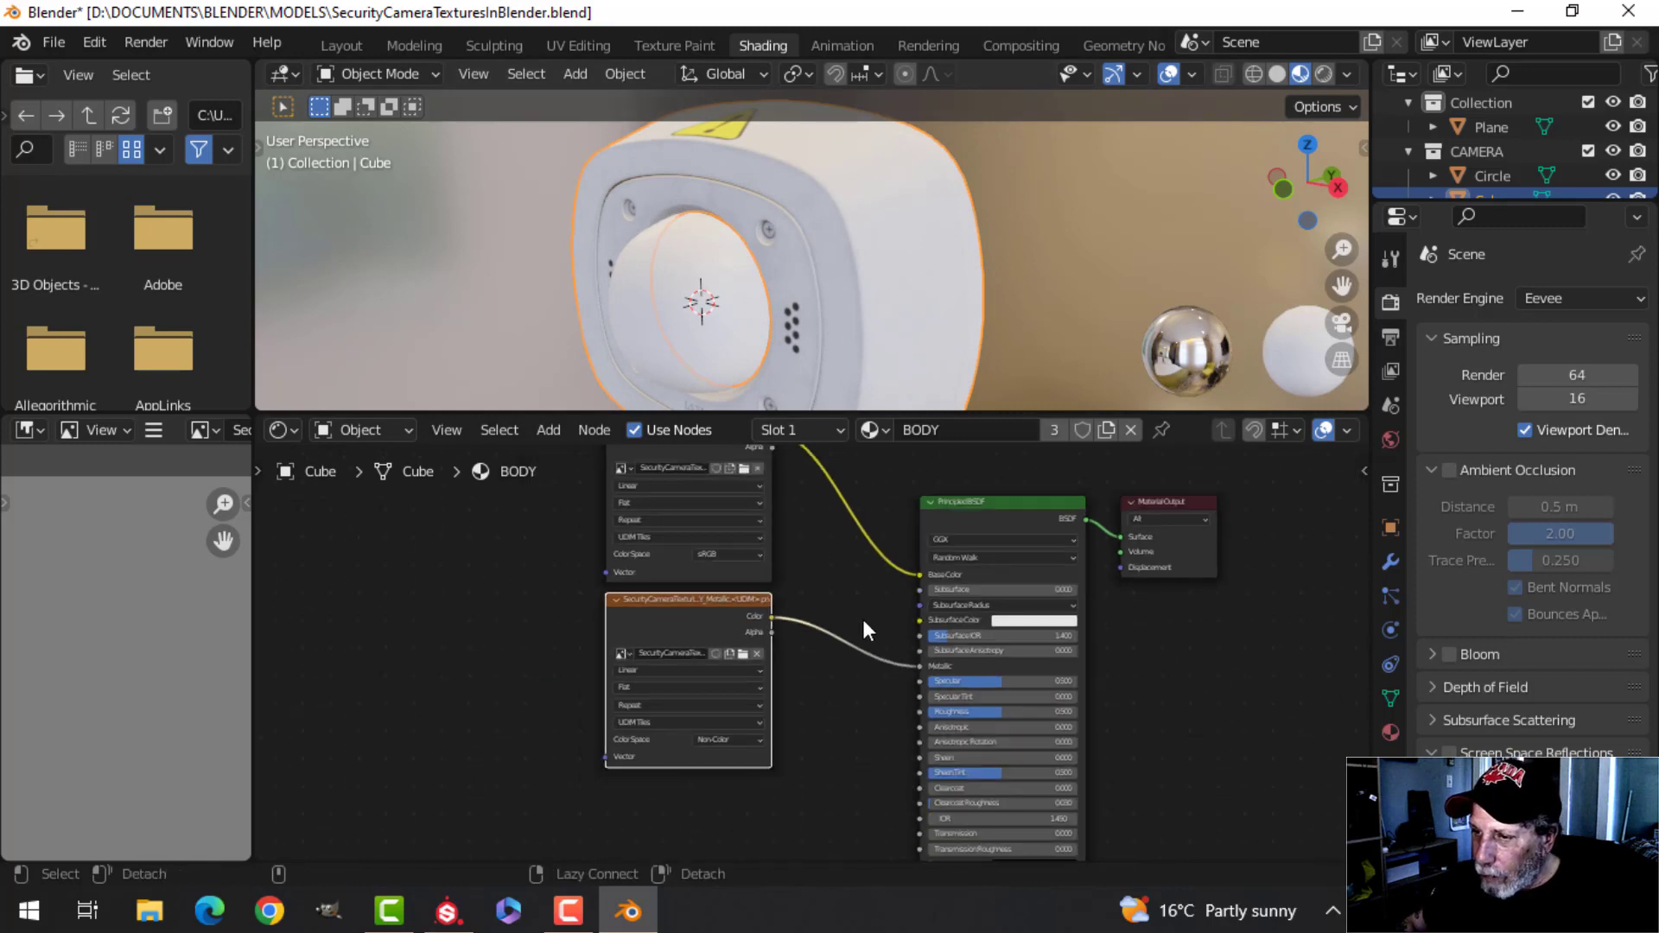
middle_drag(845, 722, 845, 619)
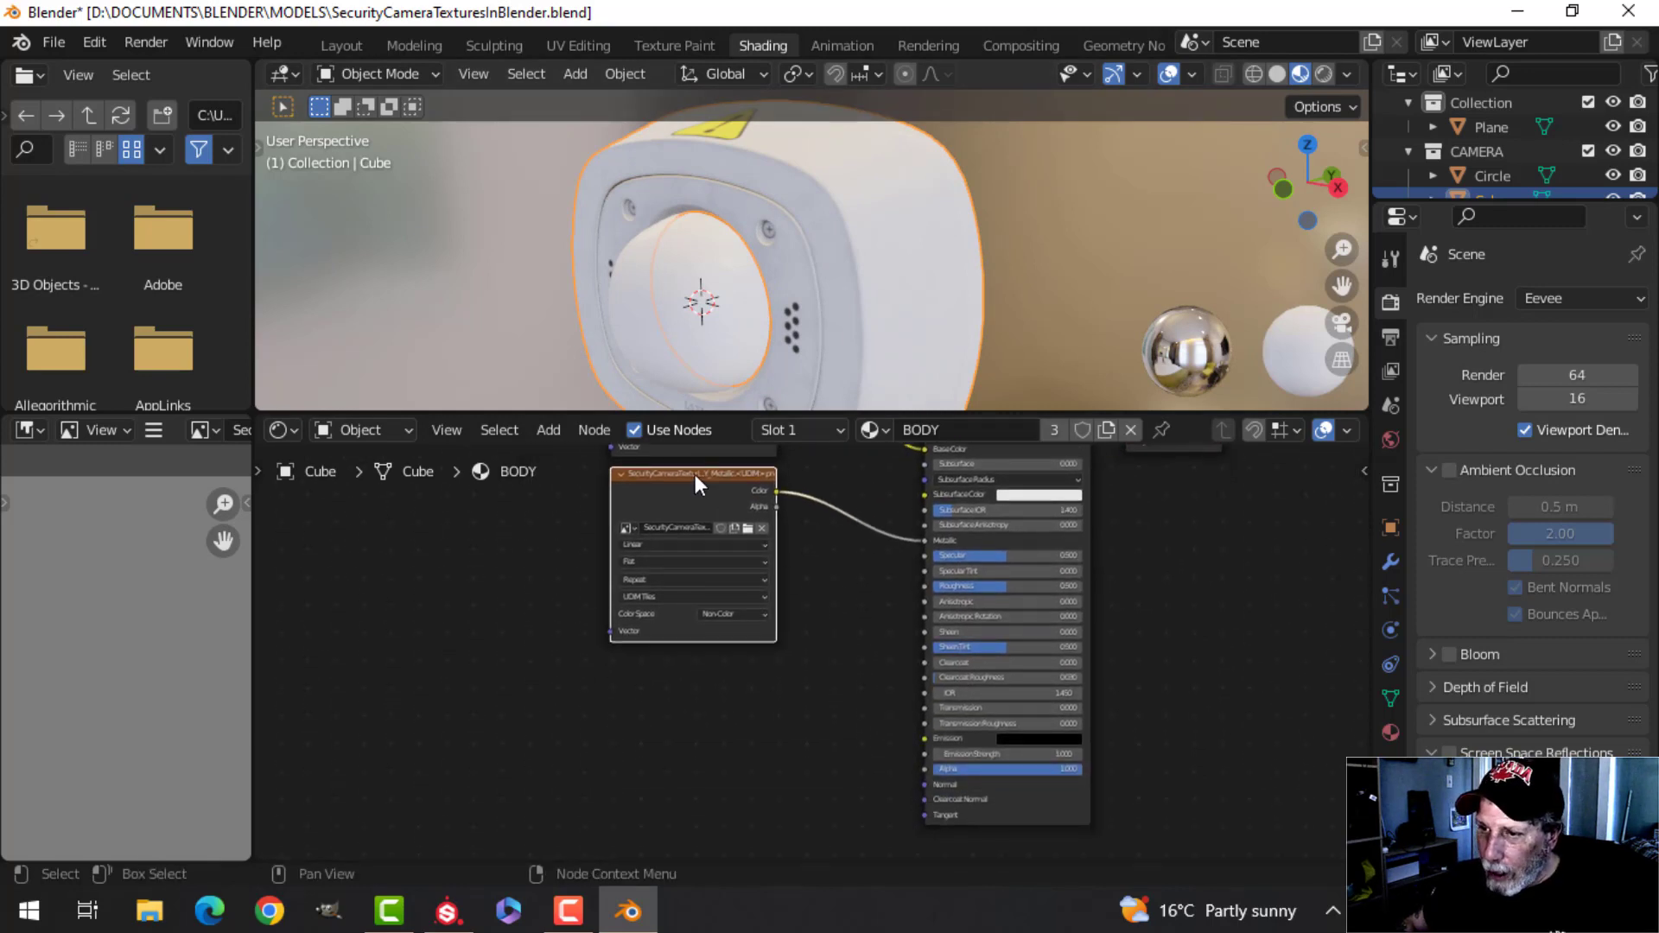
drag(699, 484, 696, 663)
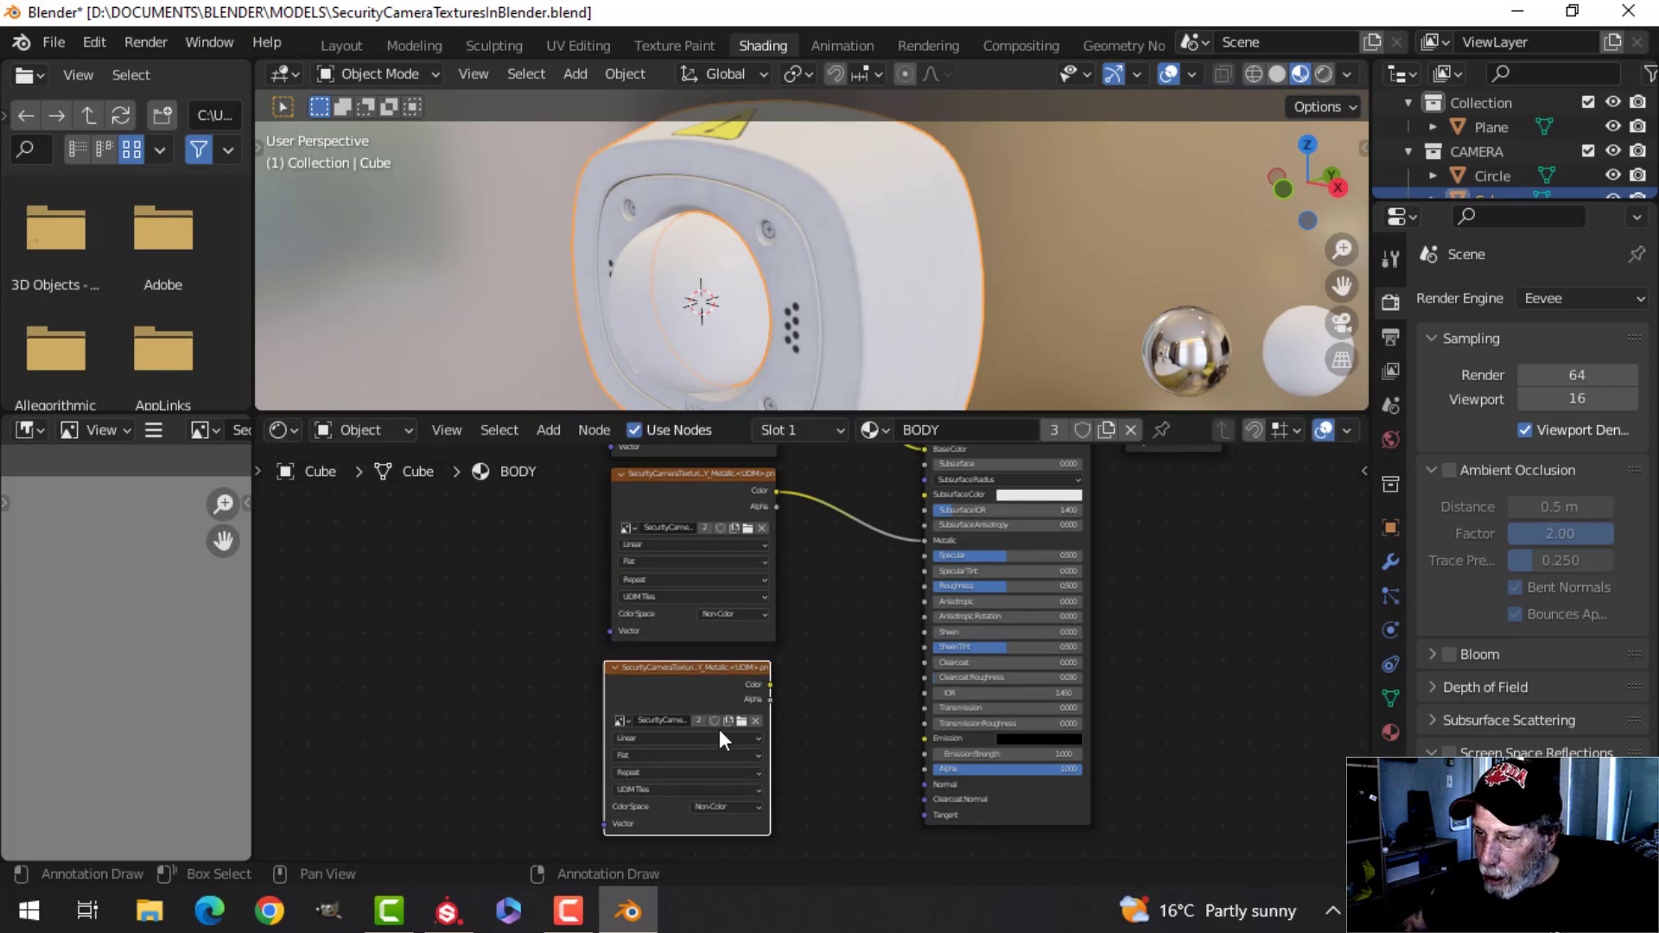
Step: Load SecurityCameraTexturingVideo_BODY_Roughness.1002.png into the lowest texture node as UDIM tiles and set its color space to Non-Color
scroll(796, 632, up, 2)
click(759, 649)
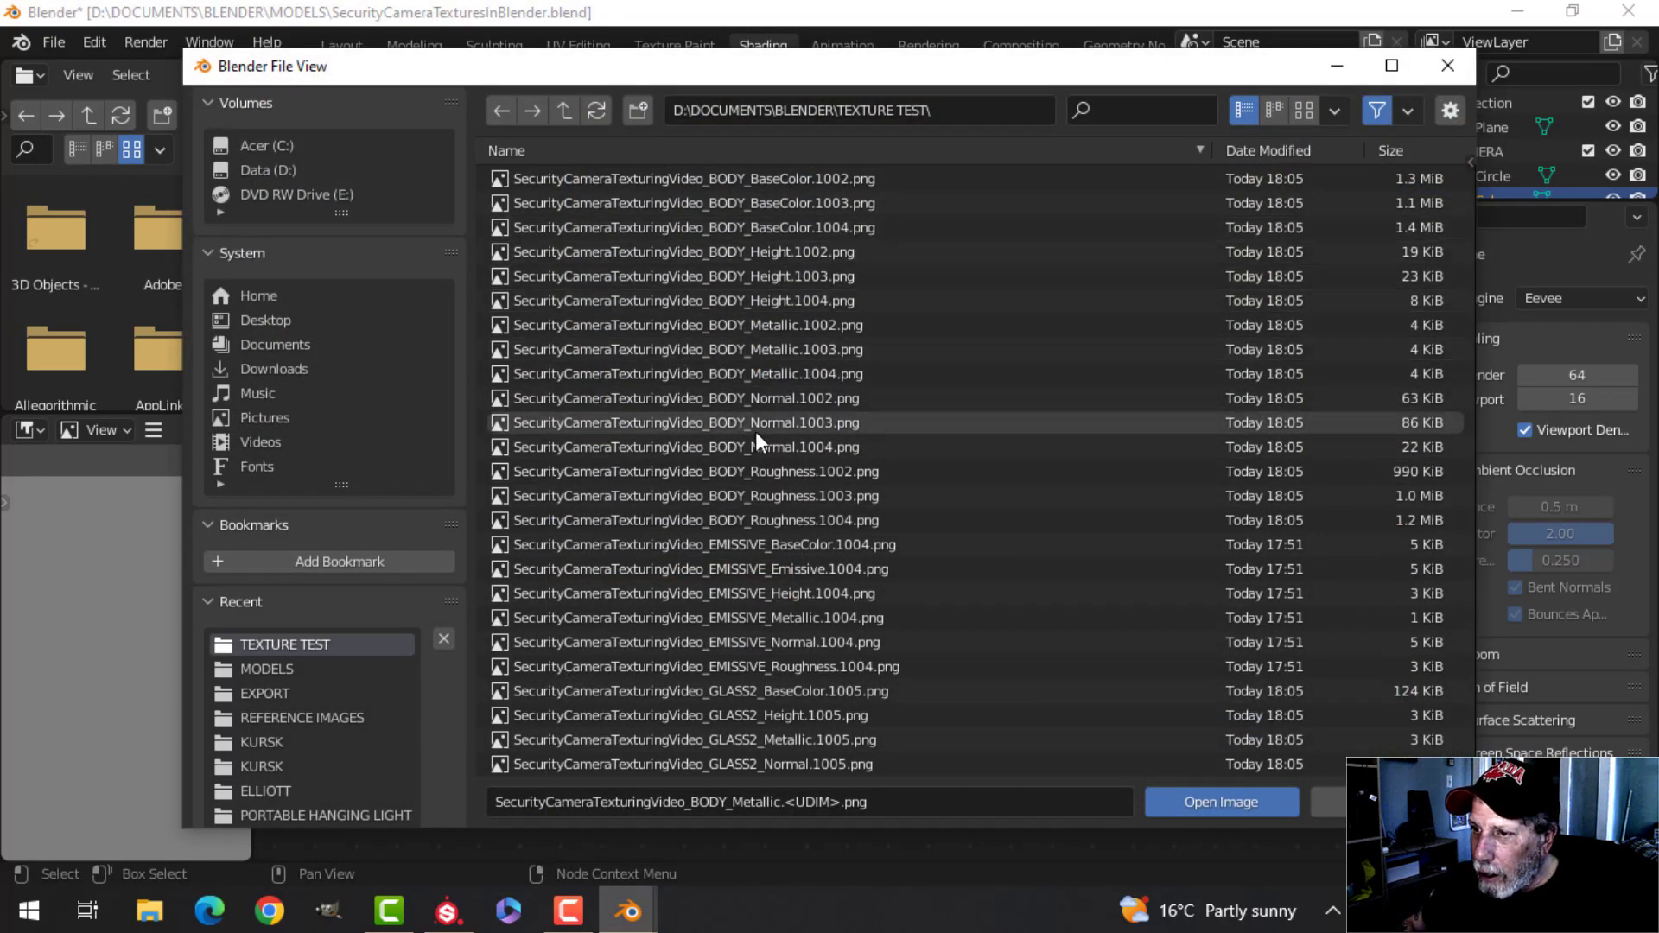
click(797, 471)
click(1212, 804)
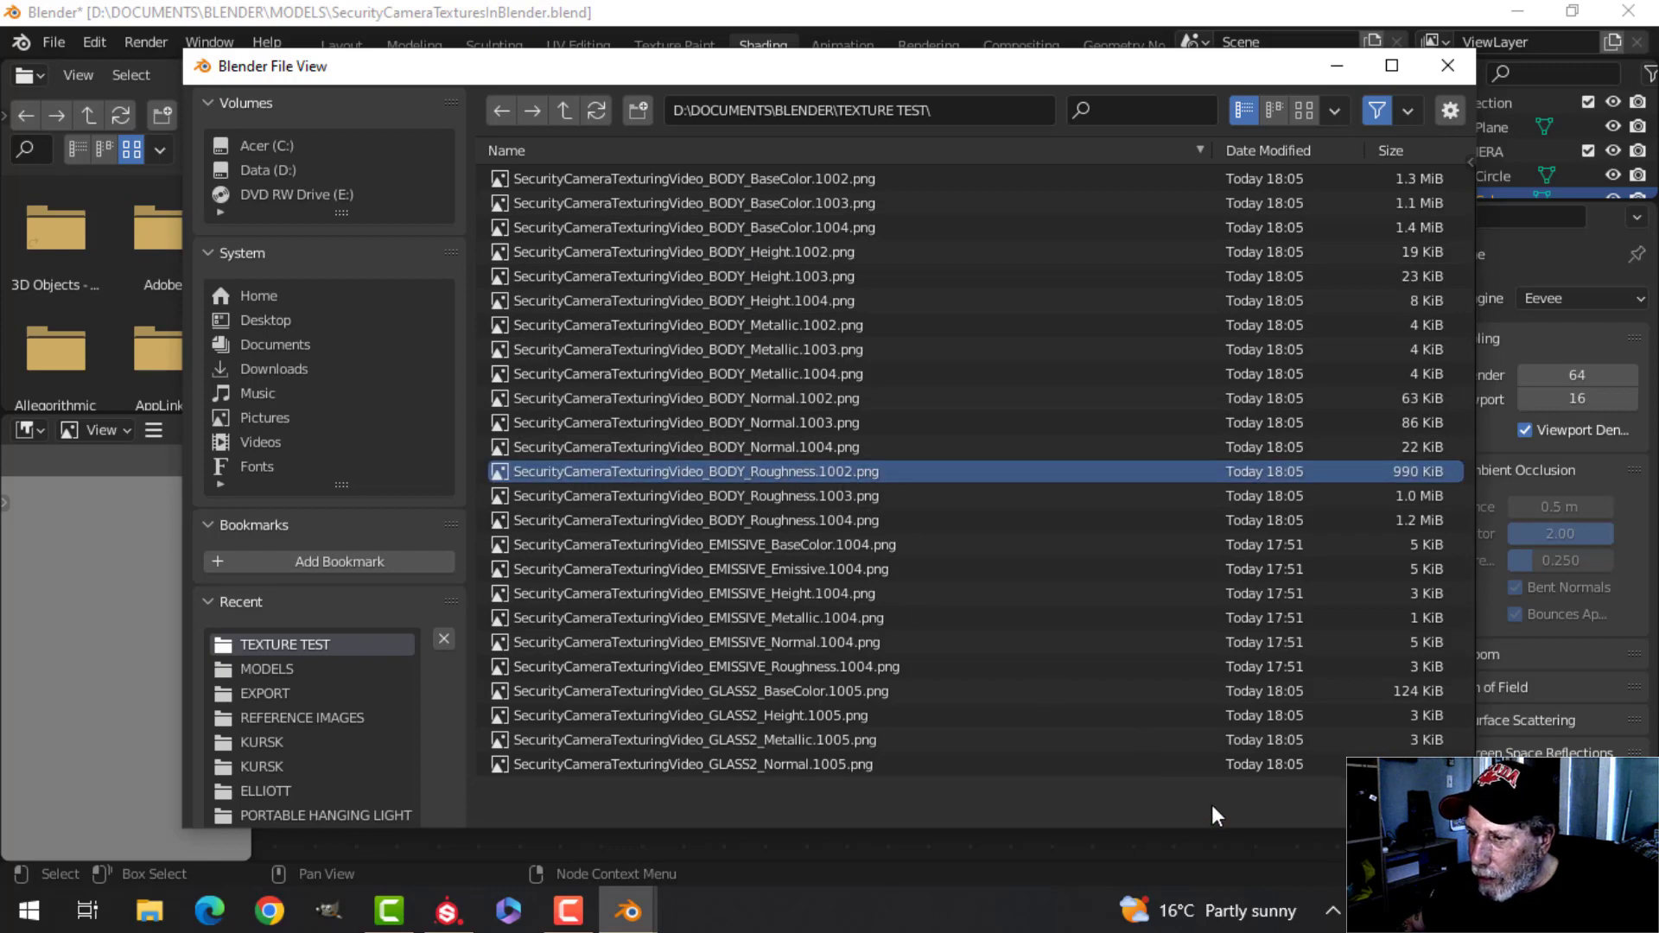
click(692, 774)
click(732, 693)
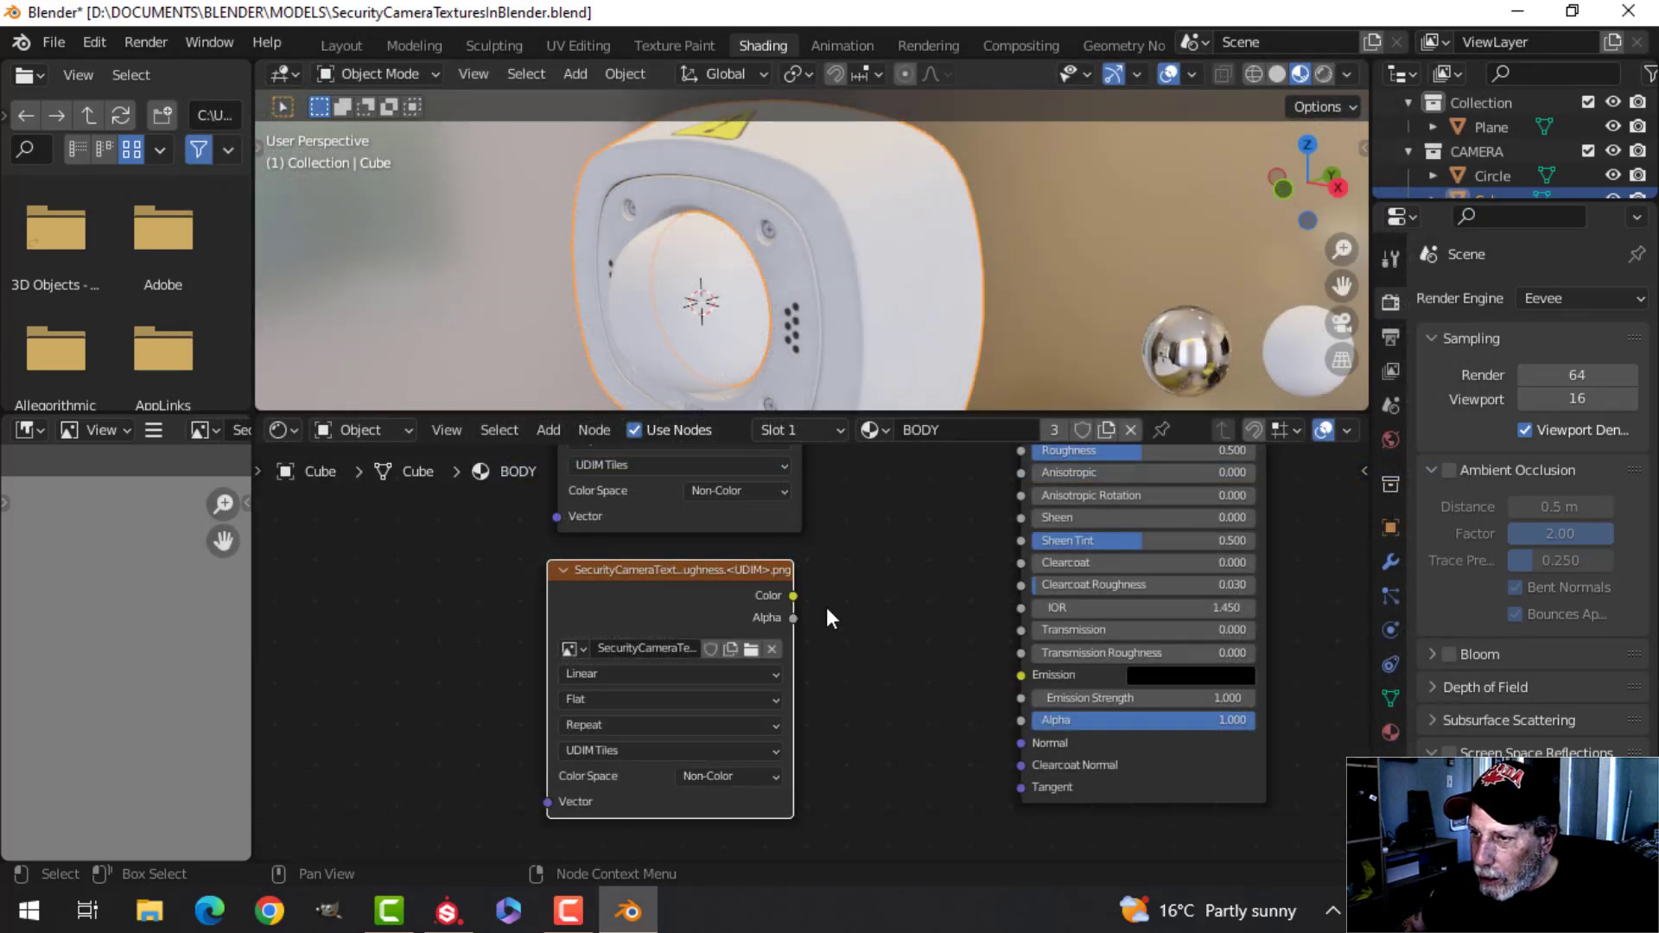
Step: Connect the roughness texture node's Color output to the Roughness input of the Principled BSDF
scroll(873, 603, down, 2)
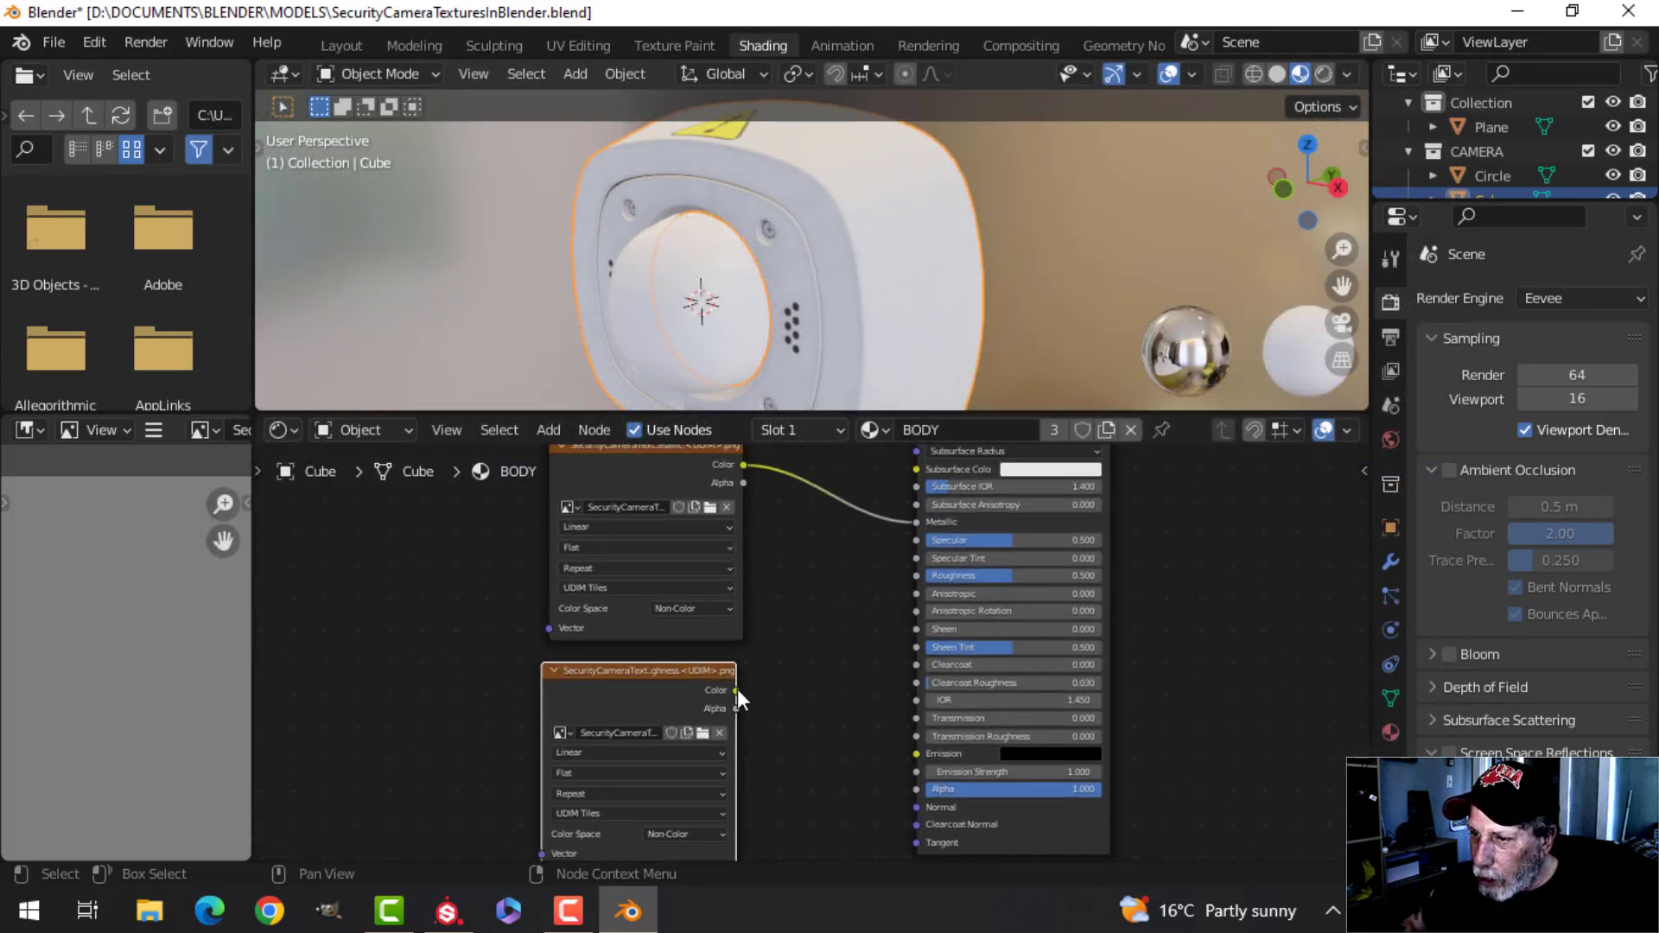
drag(738, 688, 917, 576)
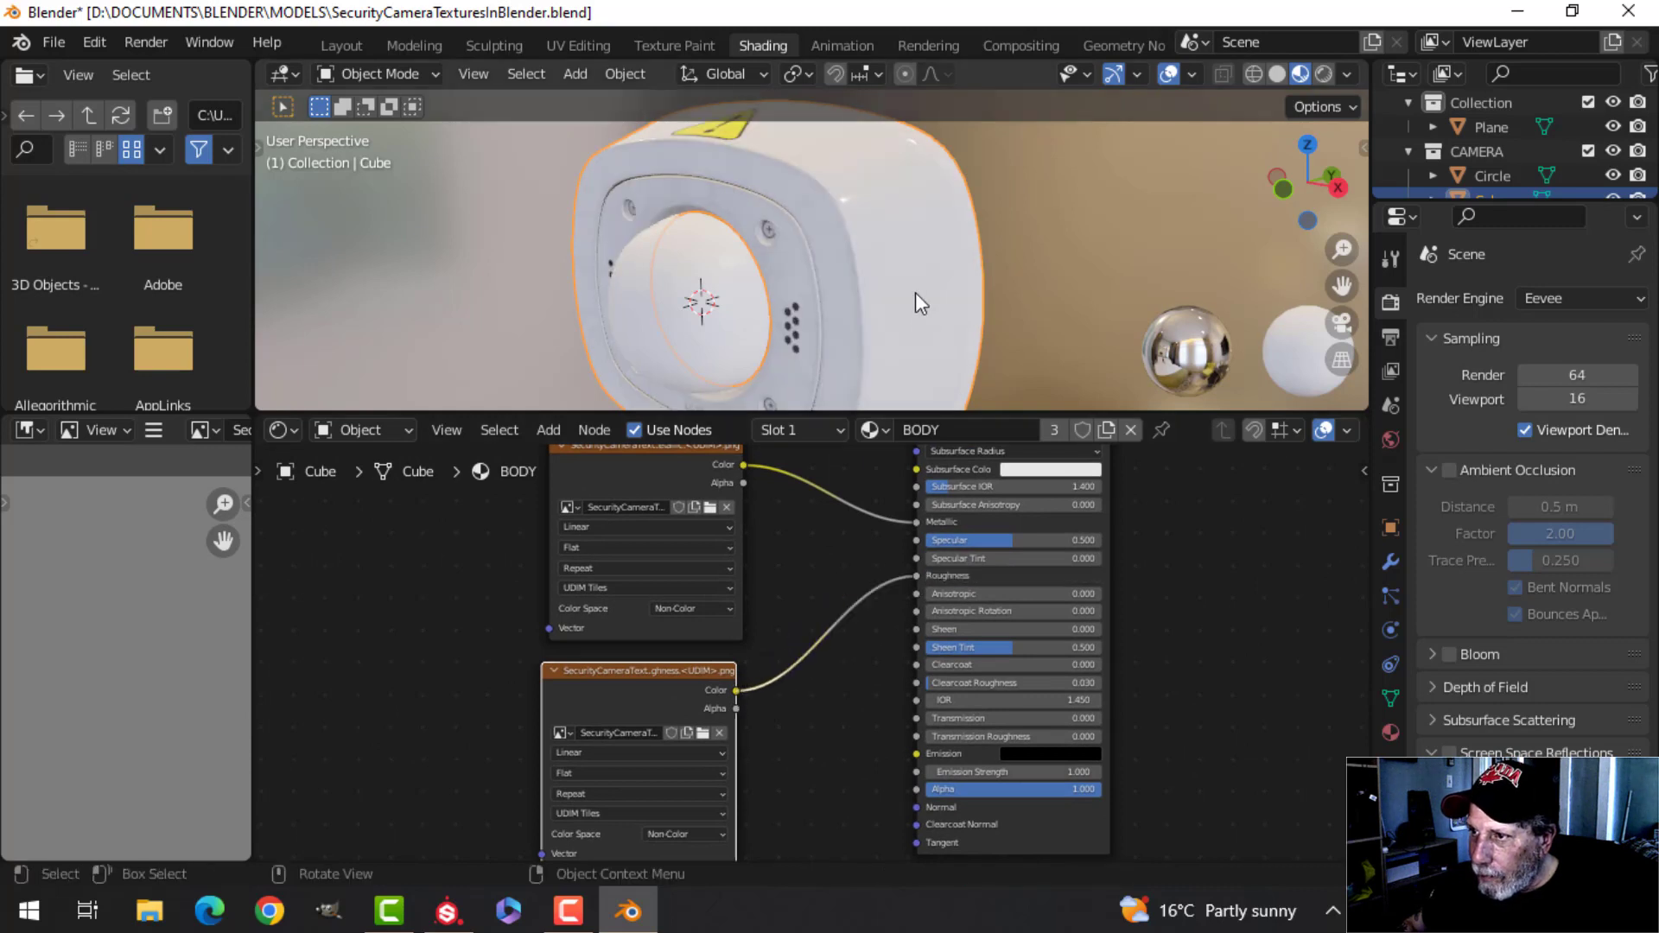
scroll(873, 190, up, 2)
scroll(860, 277, down, 3)
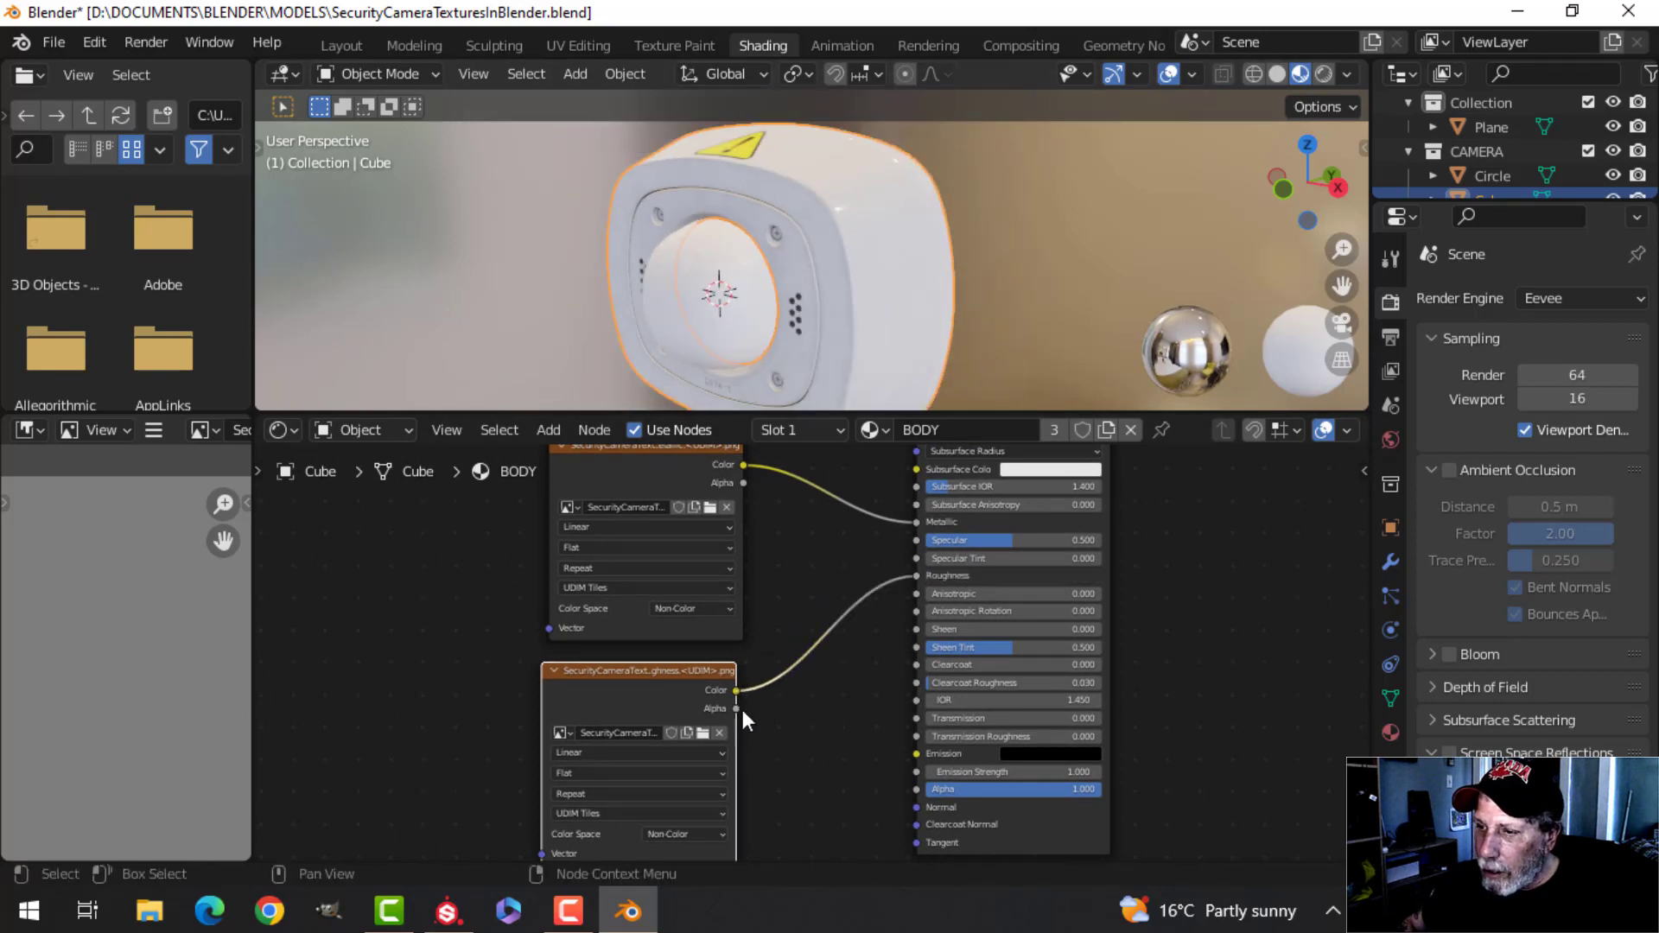
Step: Hide the glass dome in front of the camera lens and reselect the camera body to show its BODY material nodes
scroll(829, 707, down, 2)
click(740, 325)
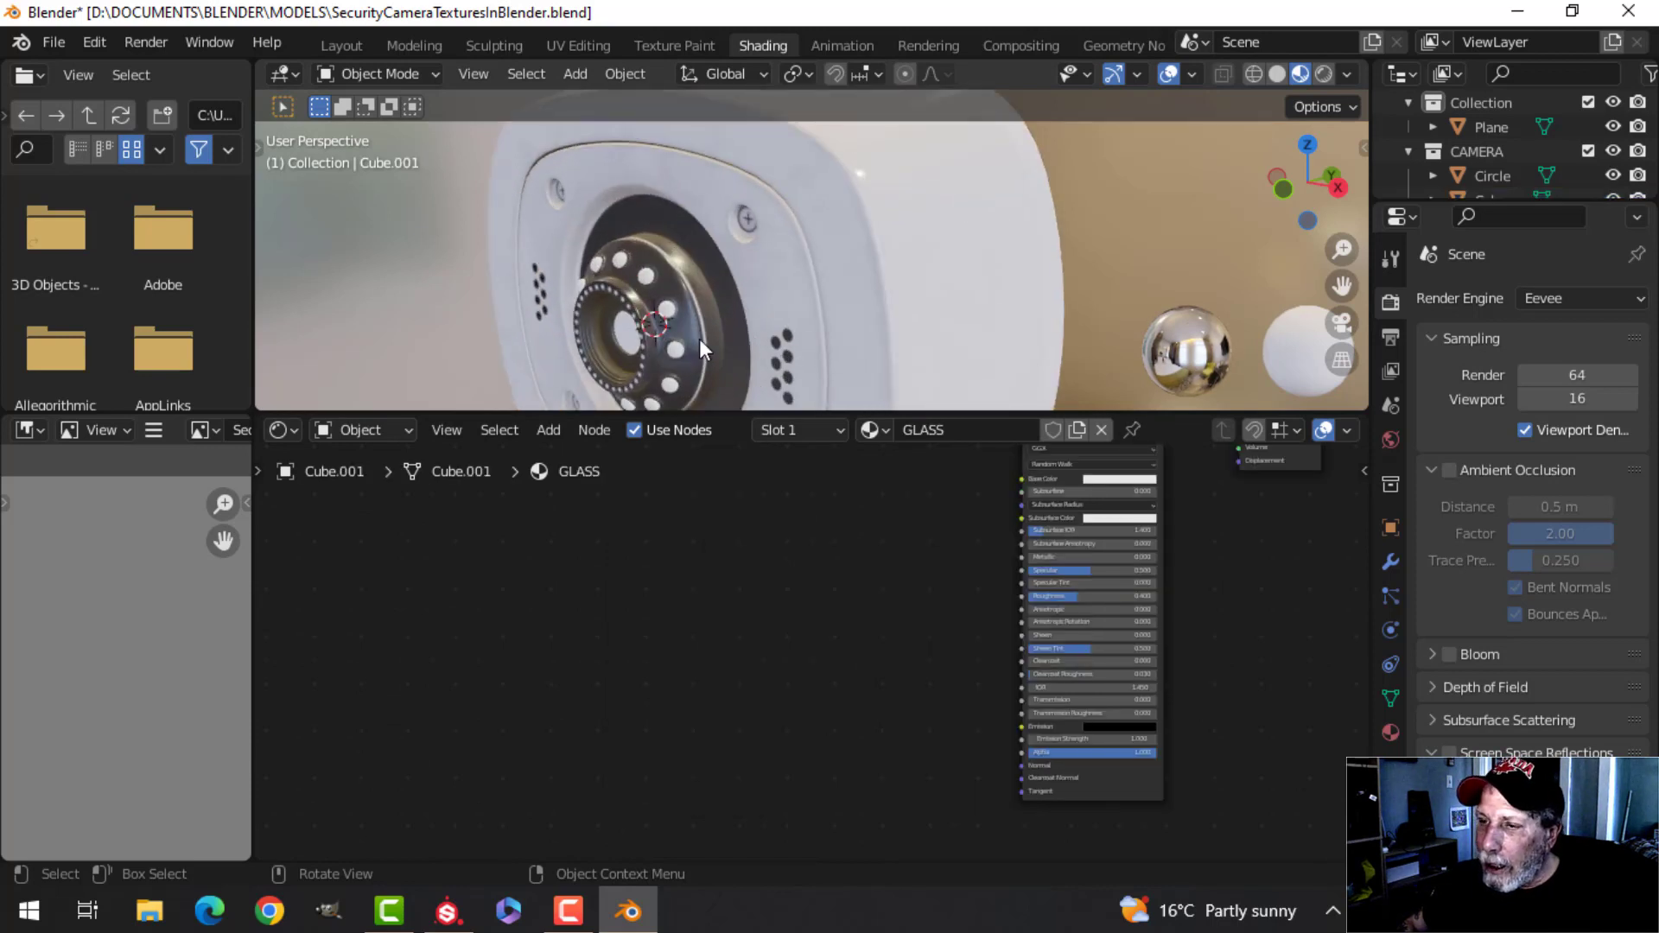
key(Home)
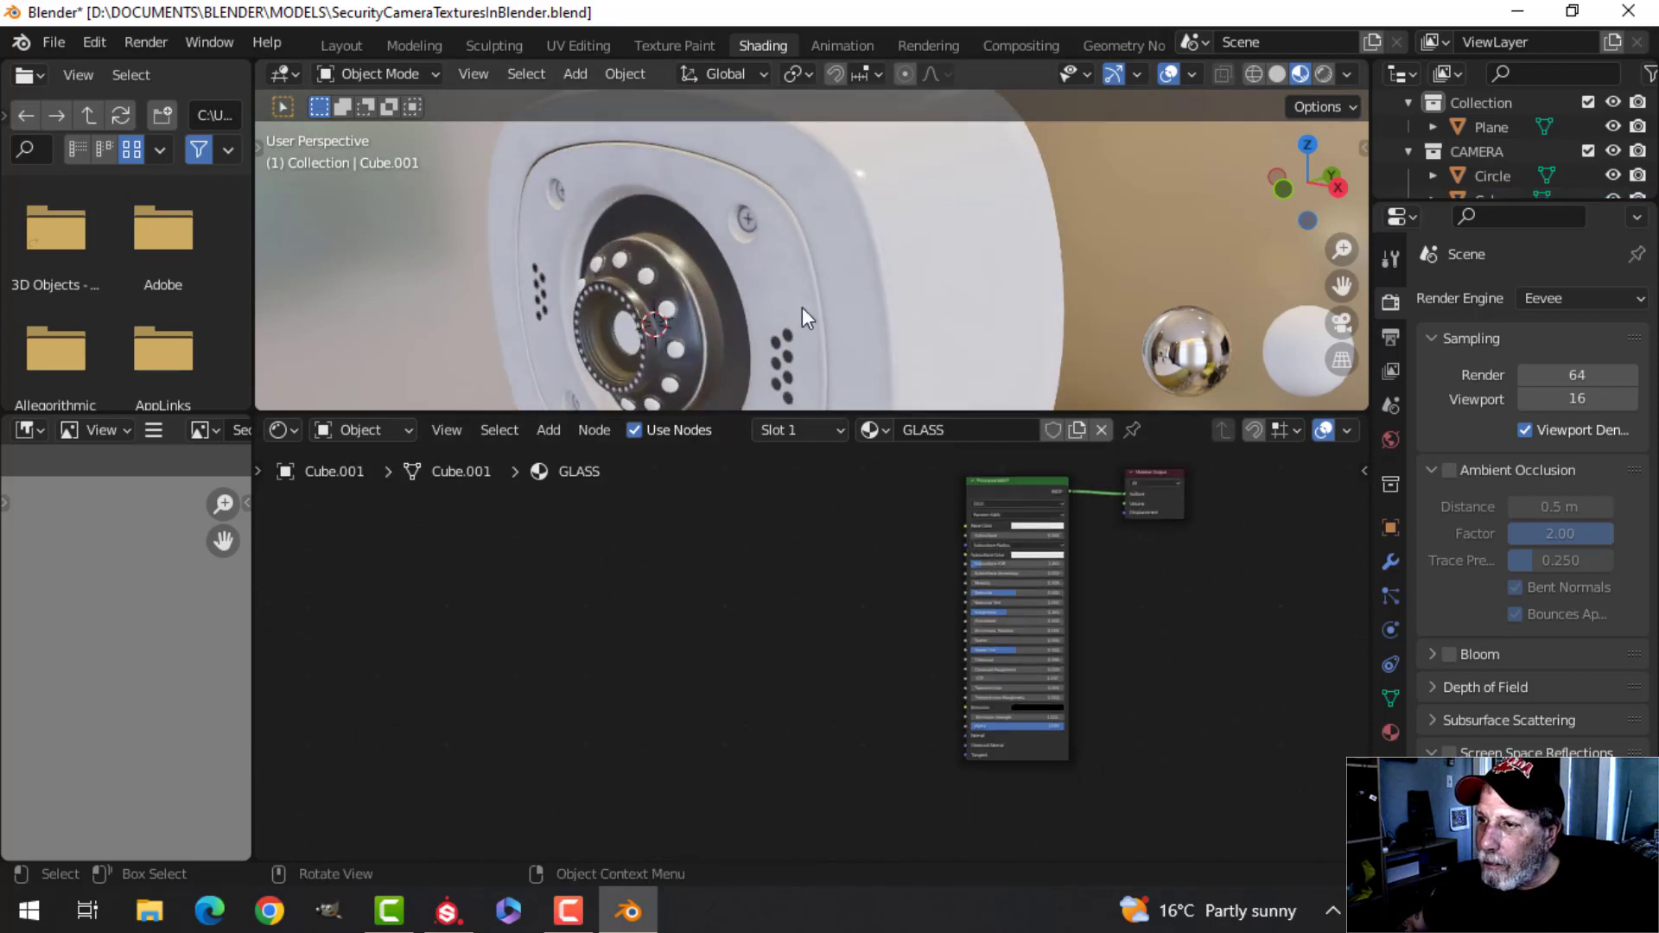
click(929, 270)
scroll(942, 501, down, 1)
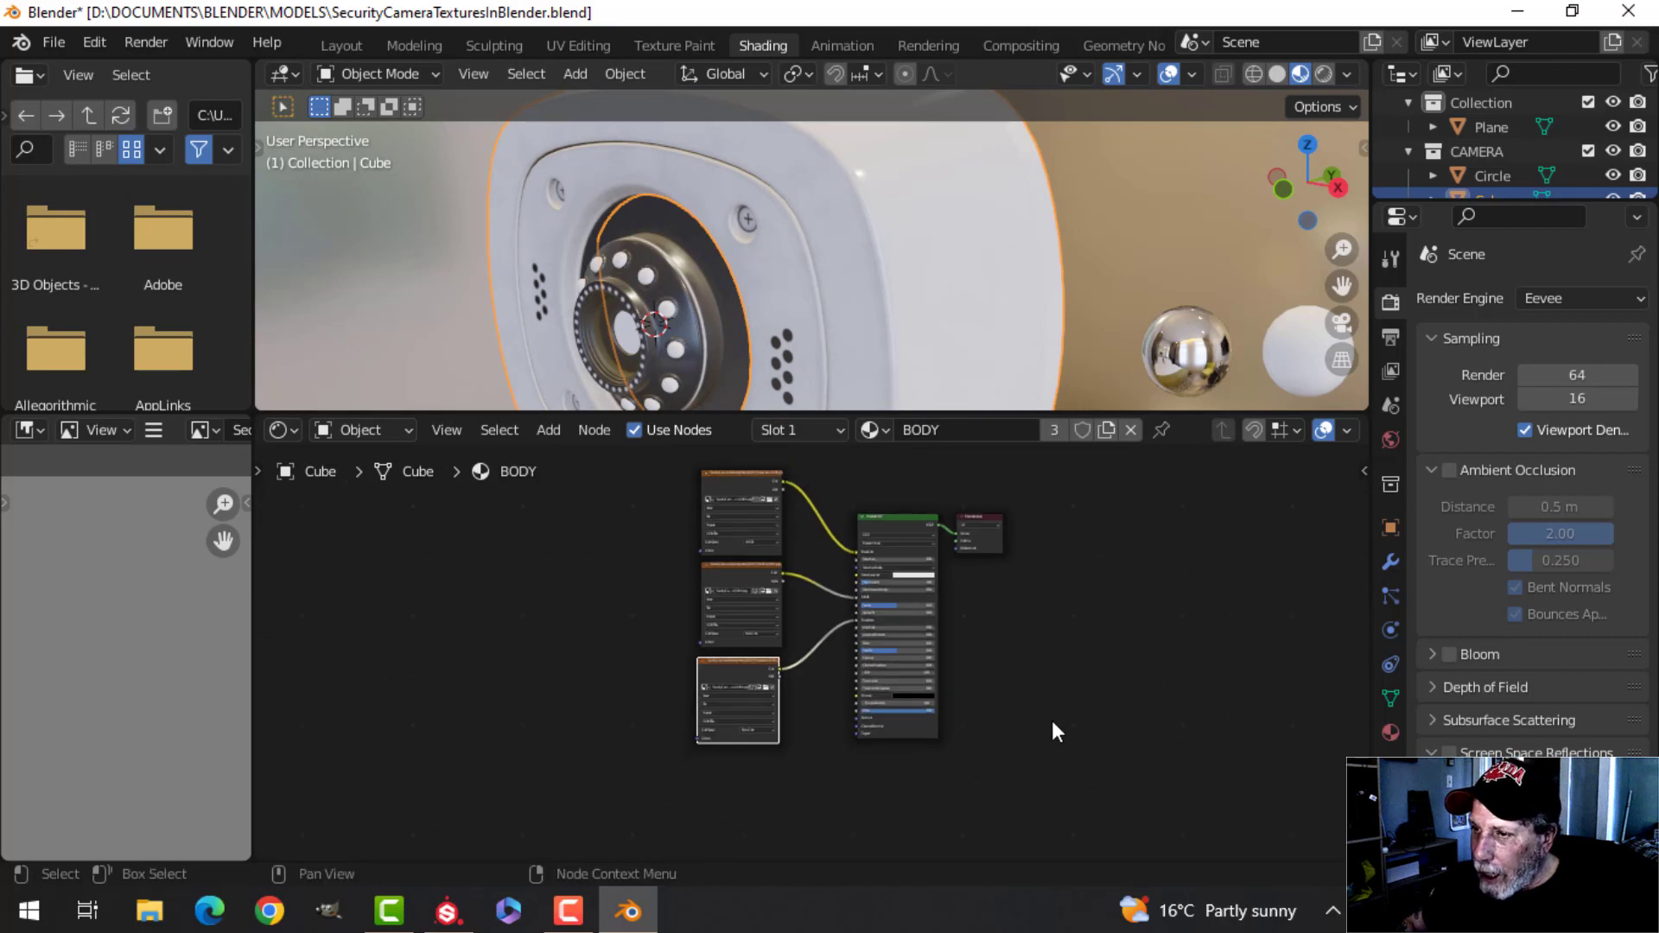
Step: Duplicate the roughness texture node and place the copy below the other texture nodes
middle_drag(1051, 720, 1051, 578)
scroll(796, 282, up, 2)
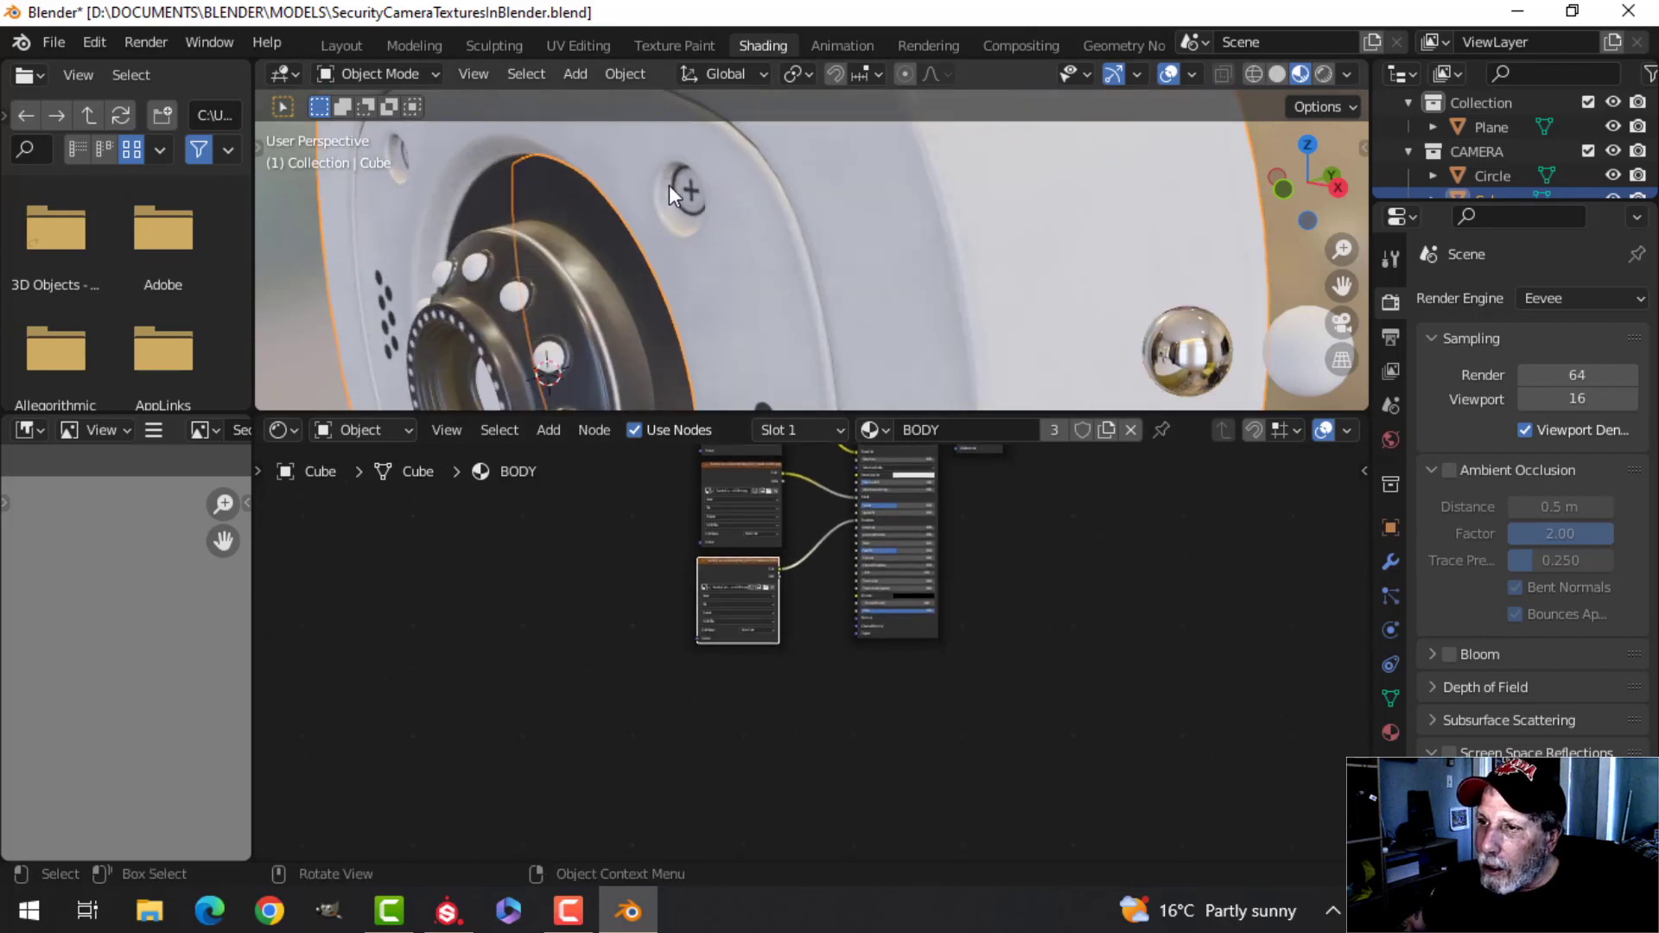
scroll(686, 192, down, 3)
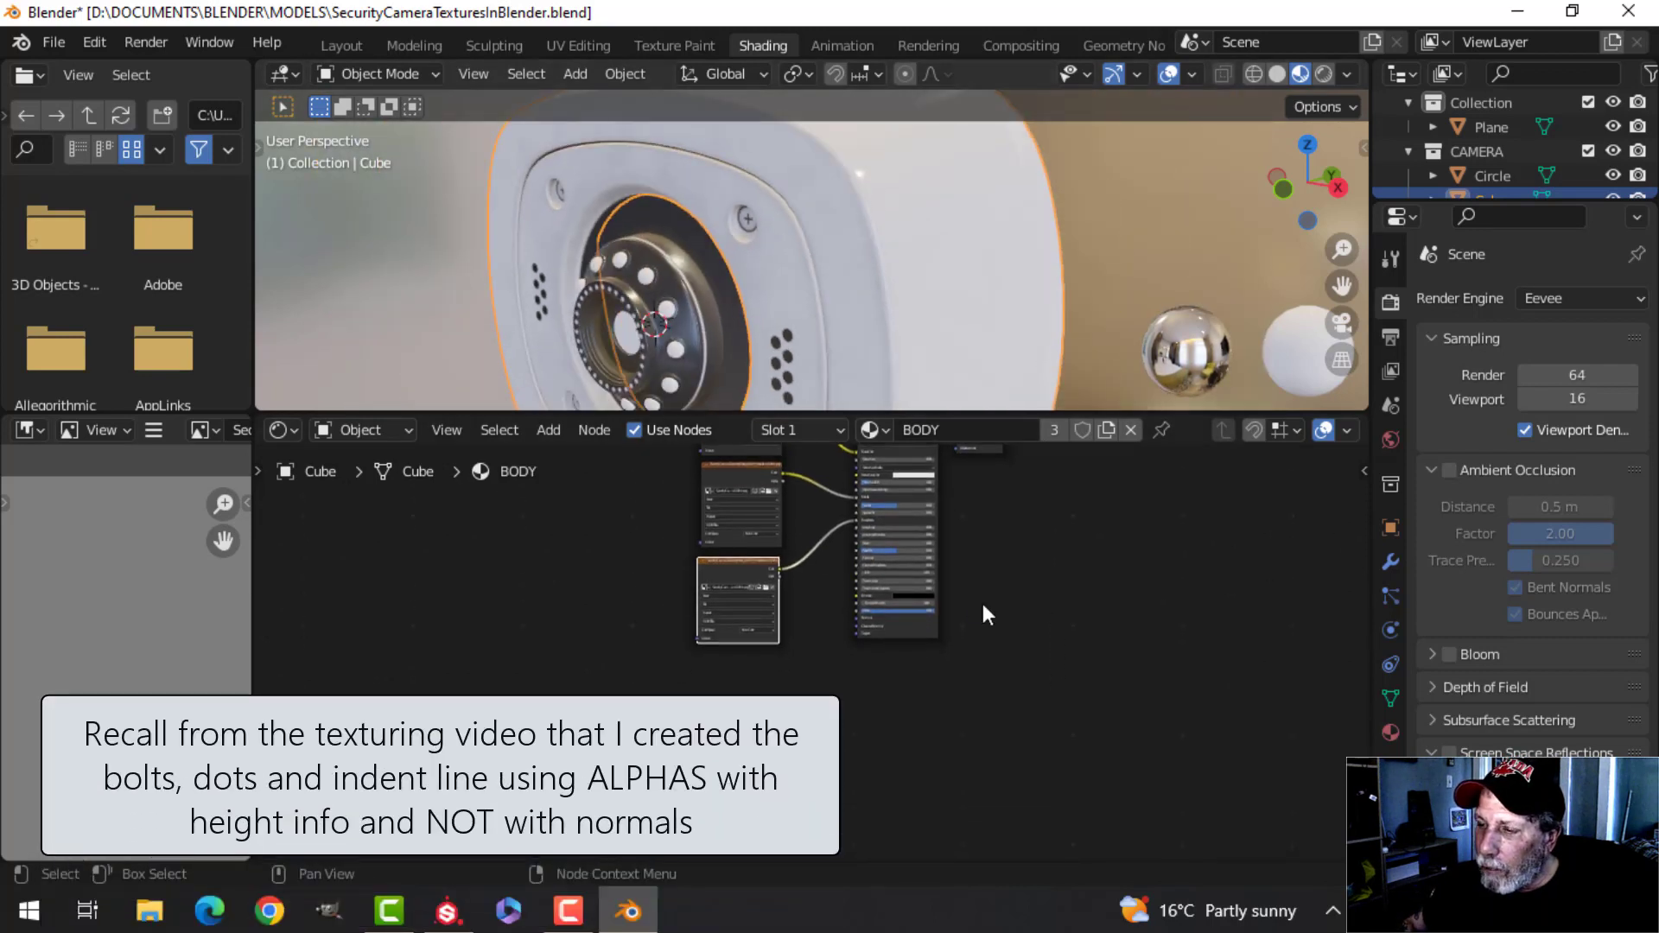
scroll(1036, 625, down, 1)
scroll(731, 605, up, 2)
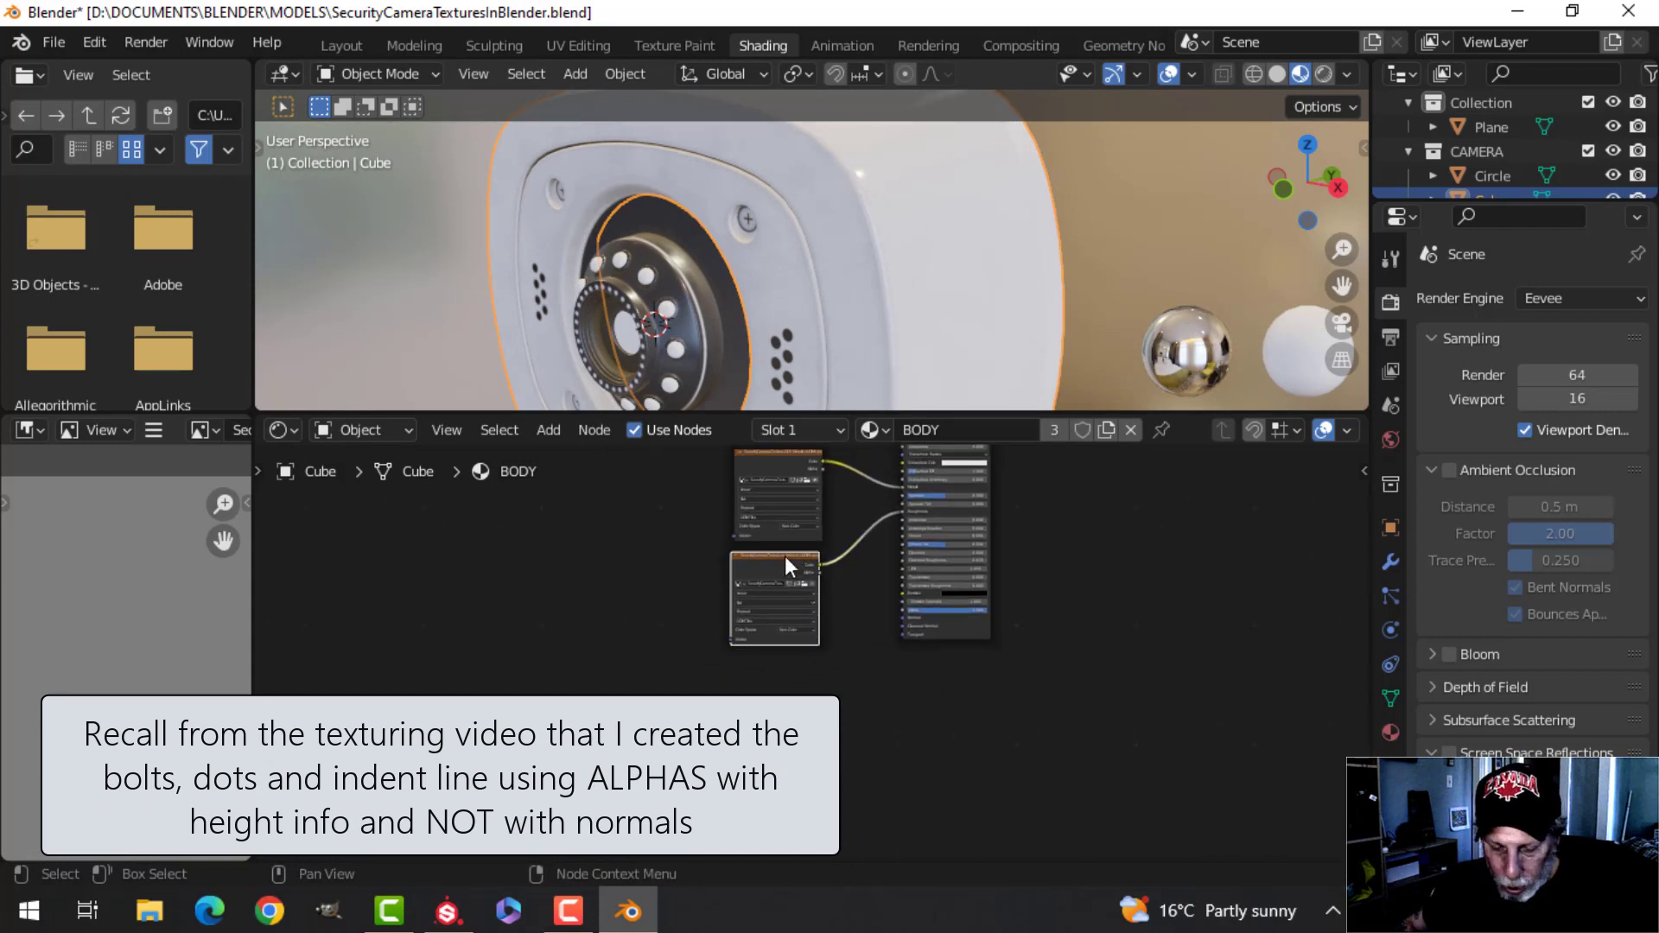
key(shift+d)
click(715, 670)
scroll(900, 556, up, 4)
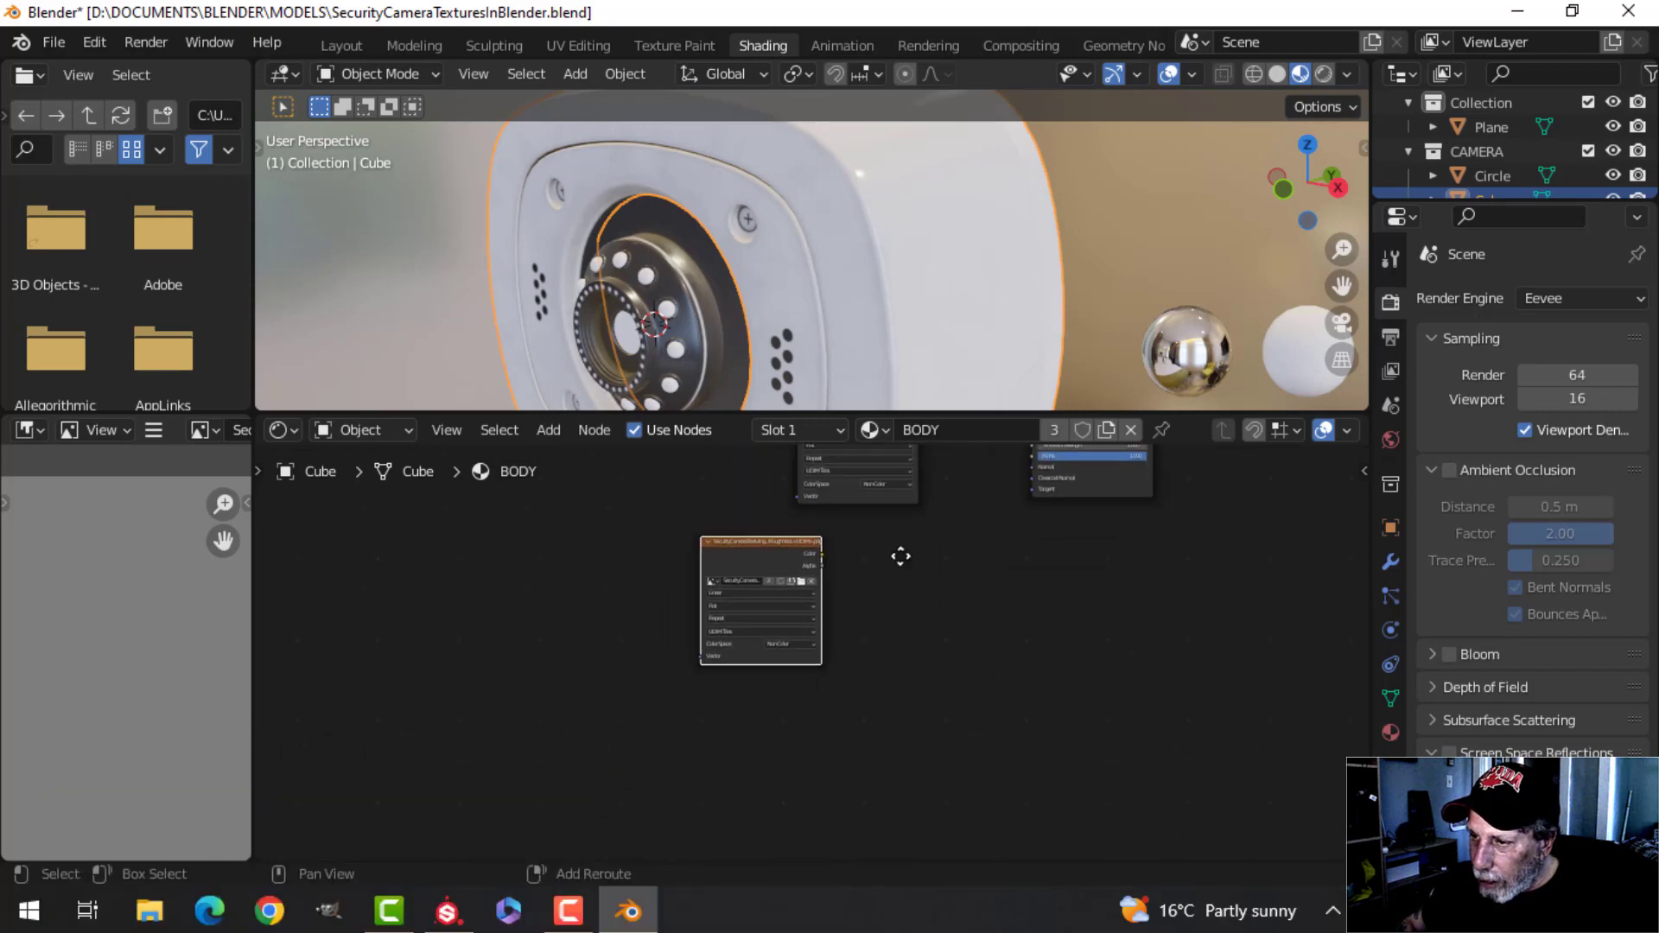
Step: Load SecurityCameraTexturingVideo_BODY_Height.1002.png into the new texture node as UDIM tiles and set its color space to Non-Color
scroll(864, 618, up, 2)
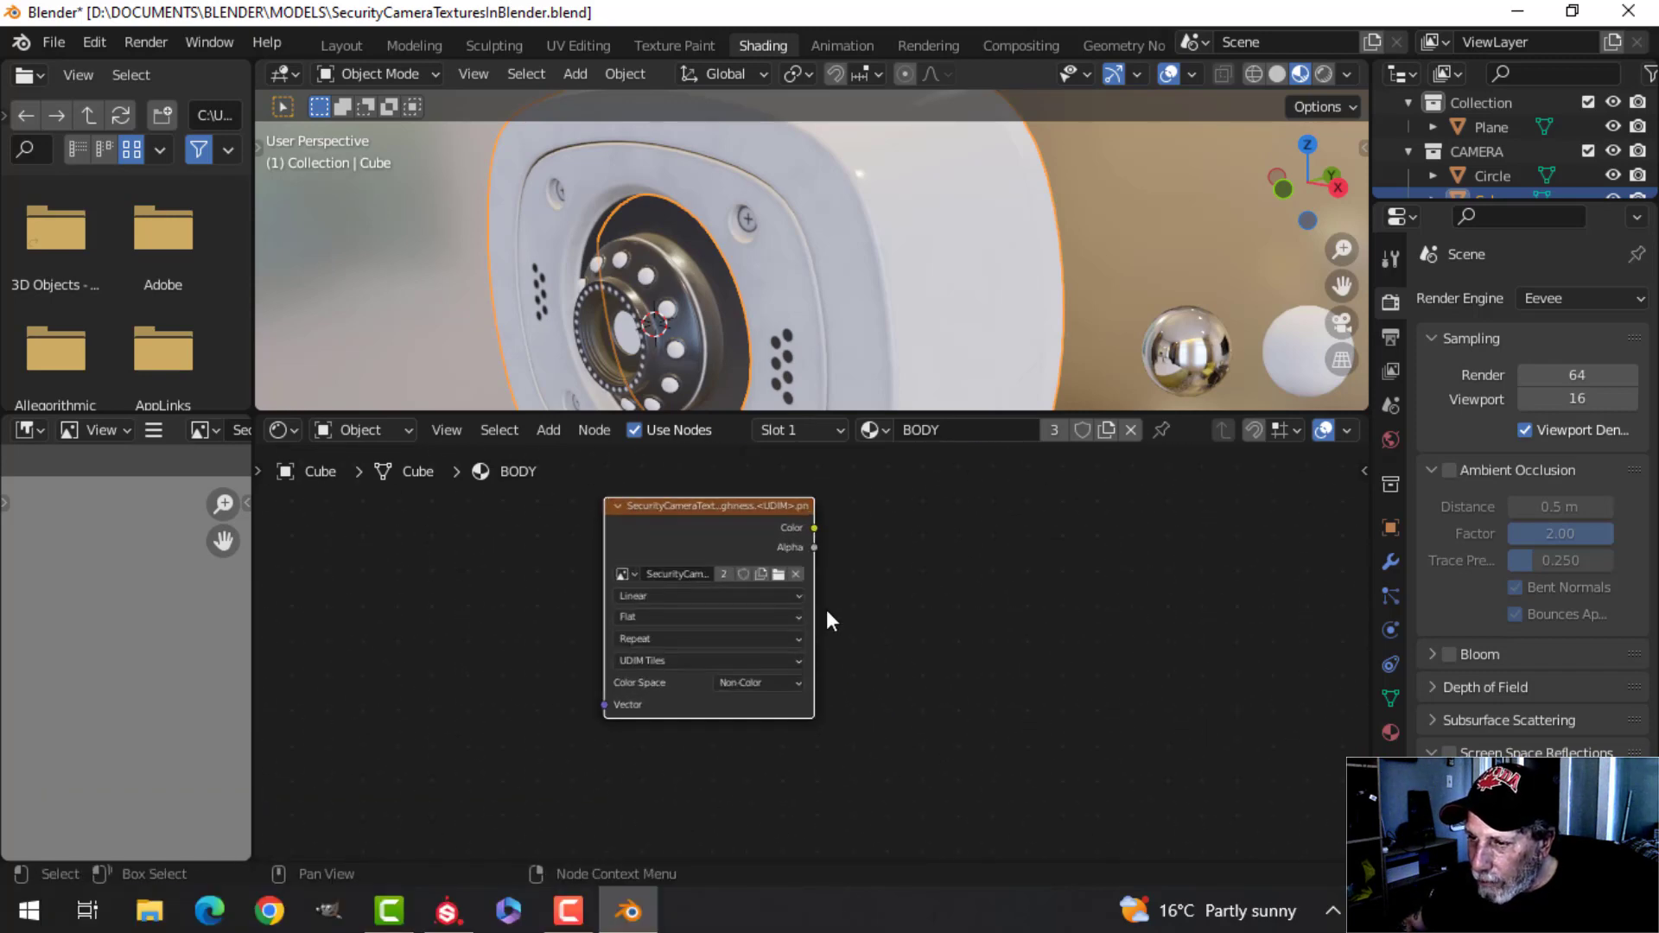
click(779, 576)
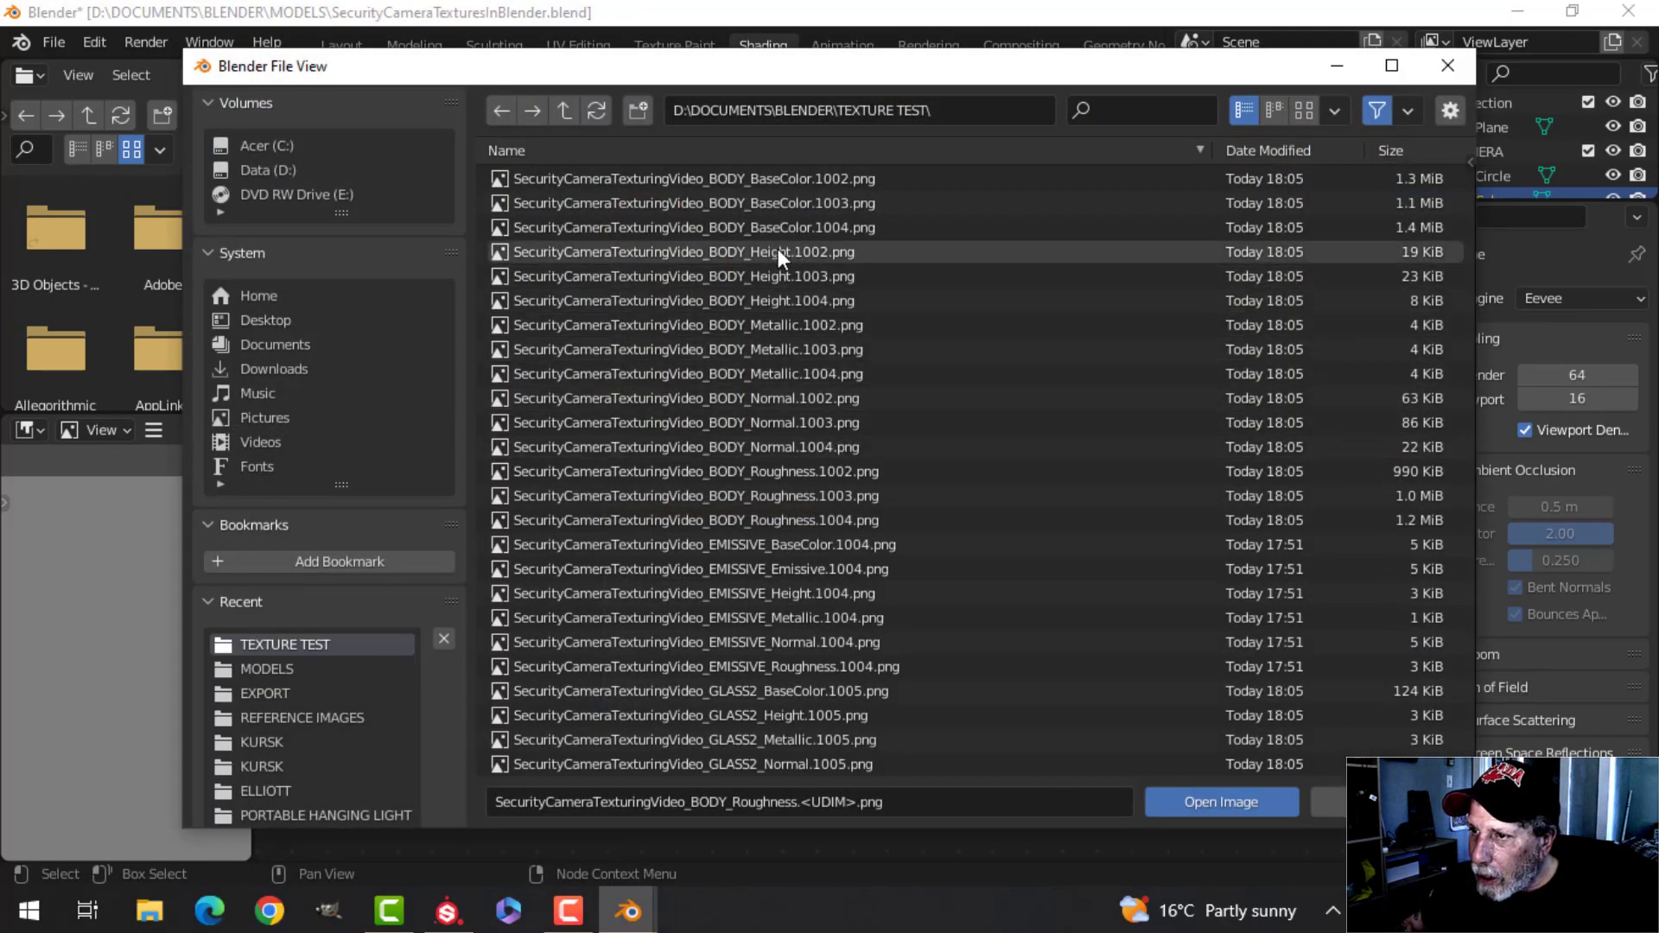
click(817, 251)
click(1187, 804)
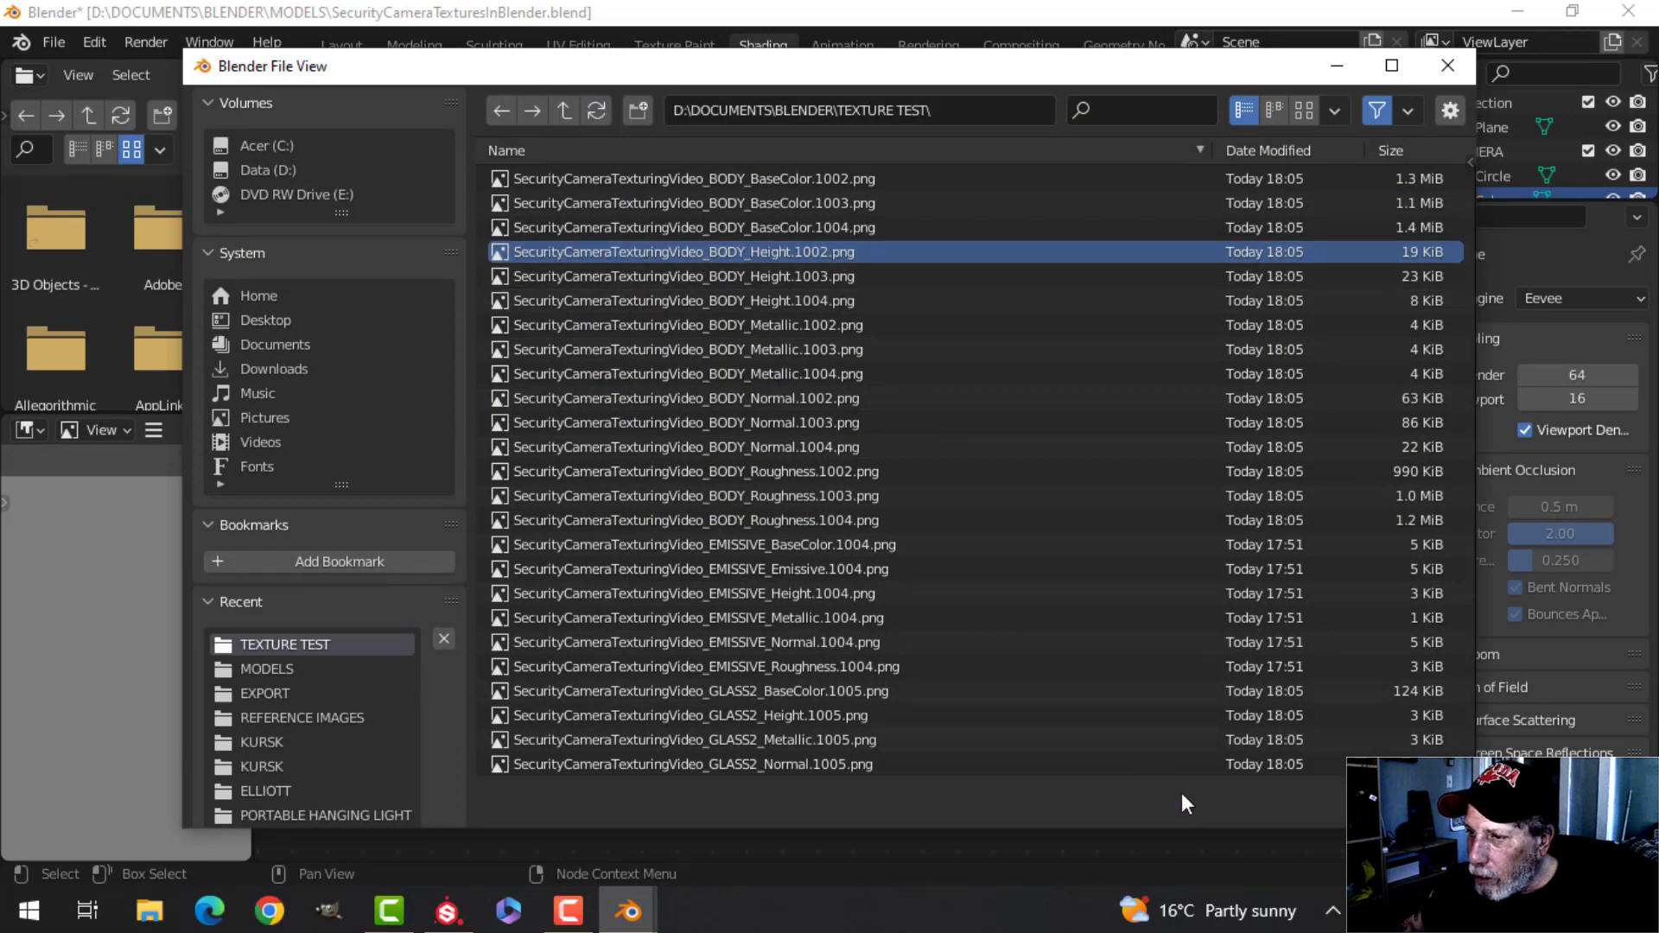
click(737, 690)
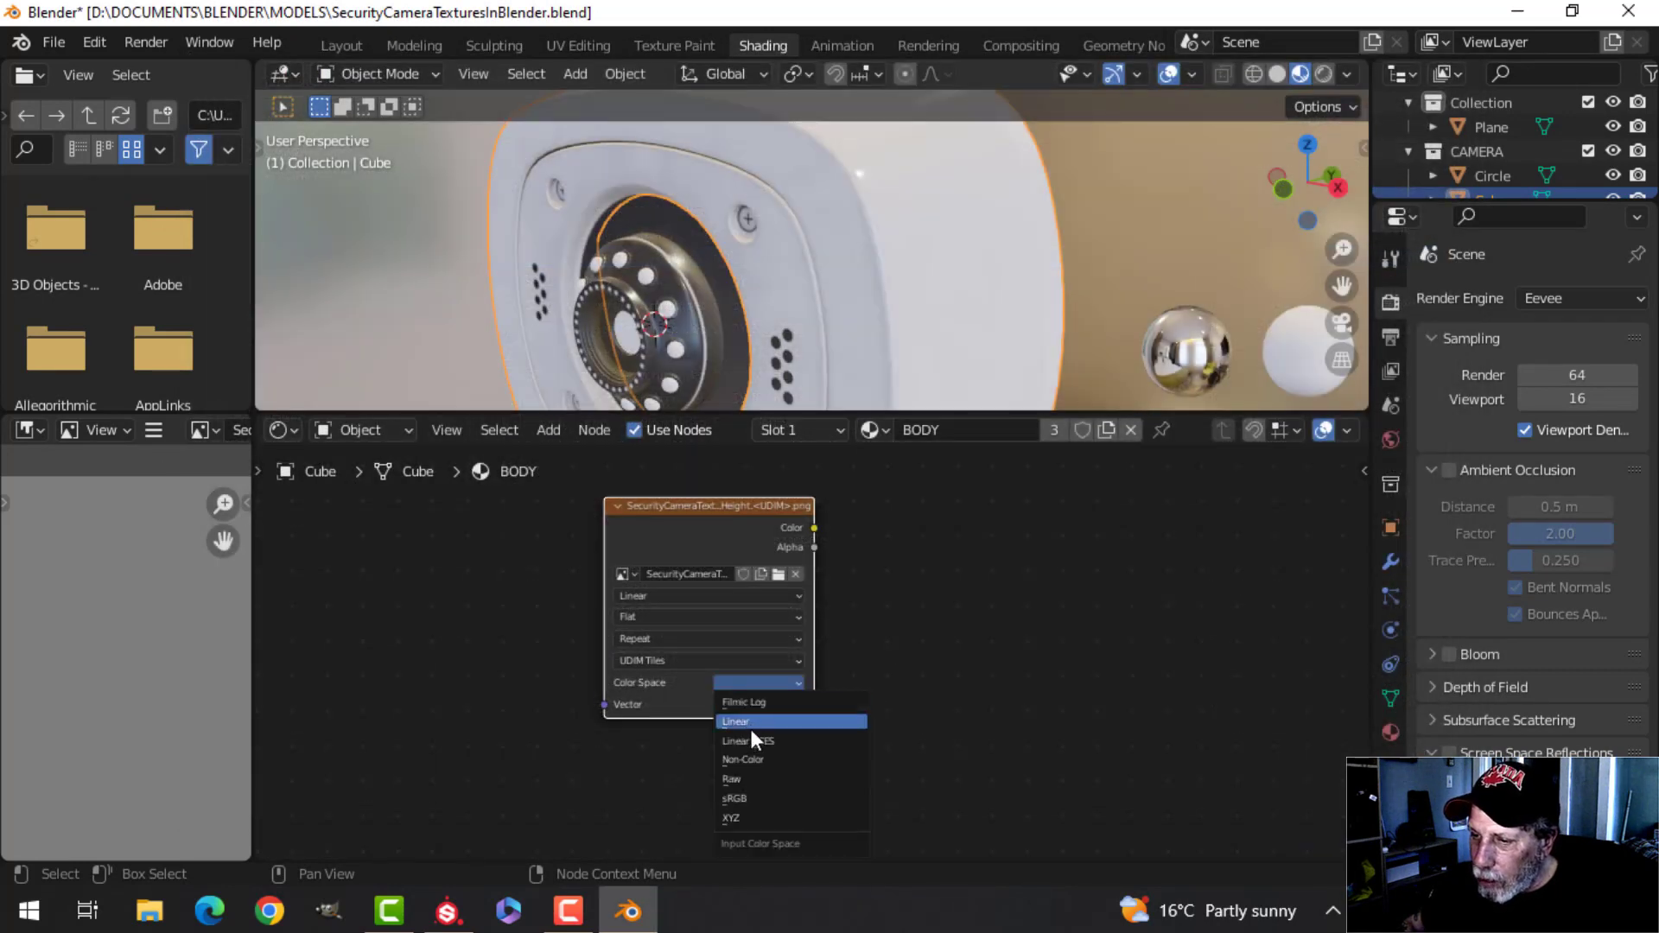
click(750, 757)
Step: Add a Bump node between the height texture node and the Principled BSDF
scroll(903, 656, up, 2)
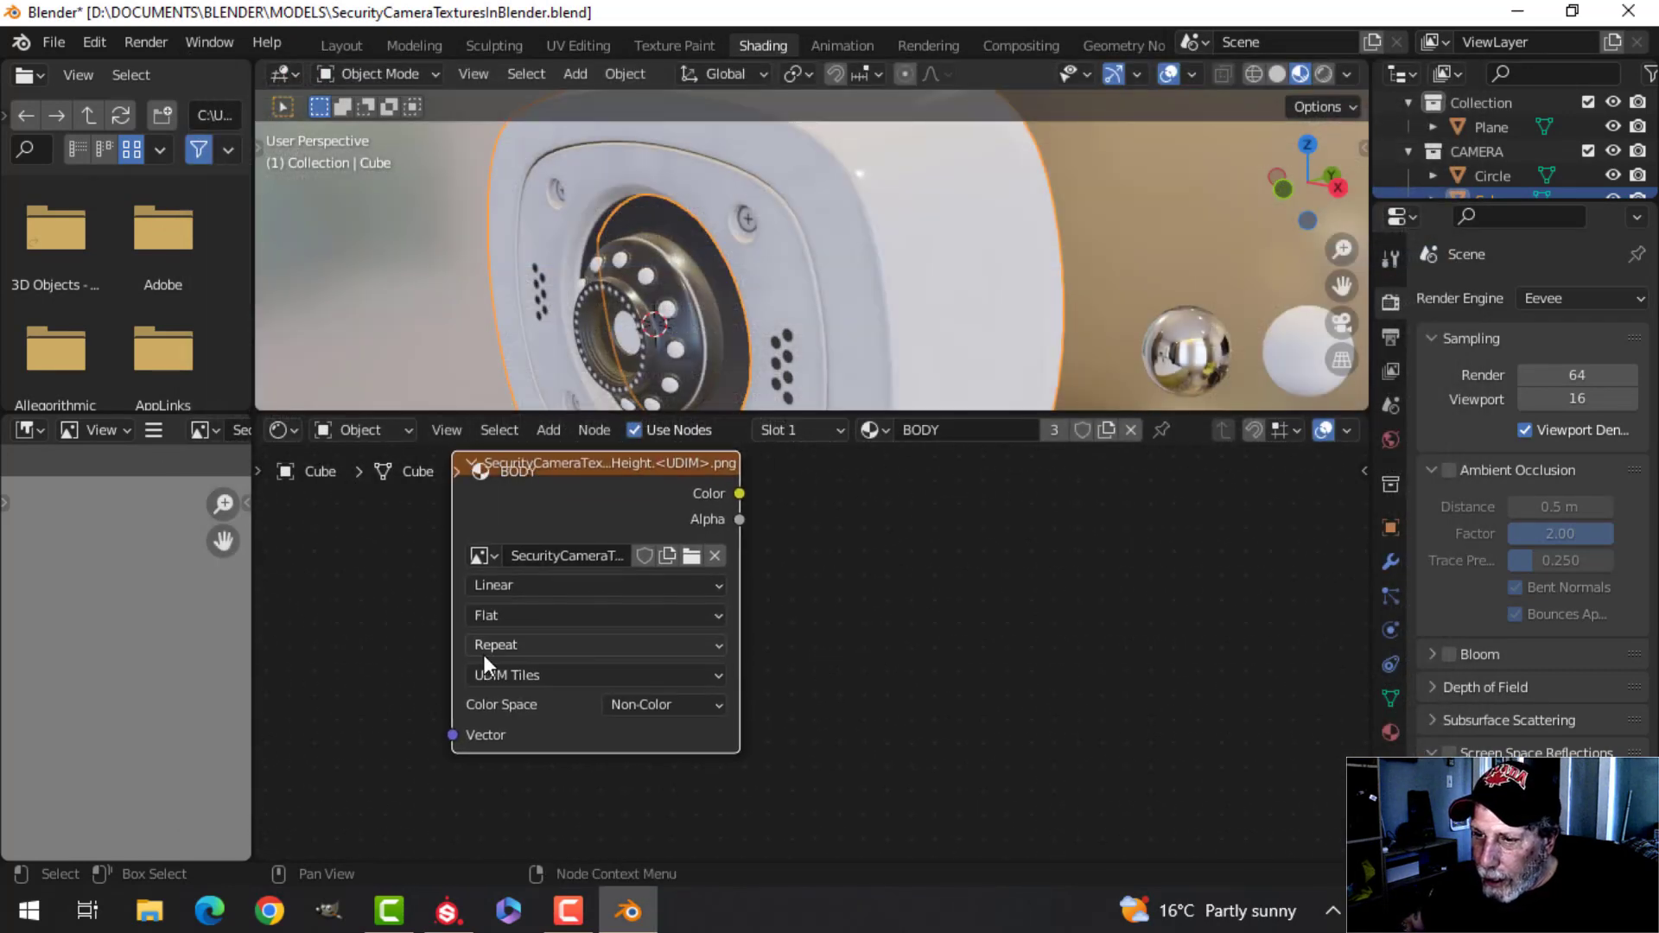
middle_drag(833, 629, 723, 631)
key(shift+a)
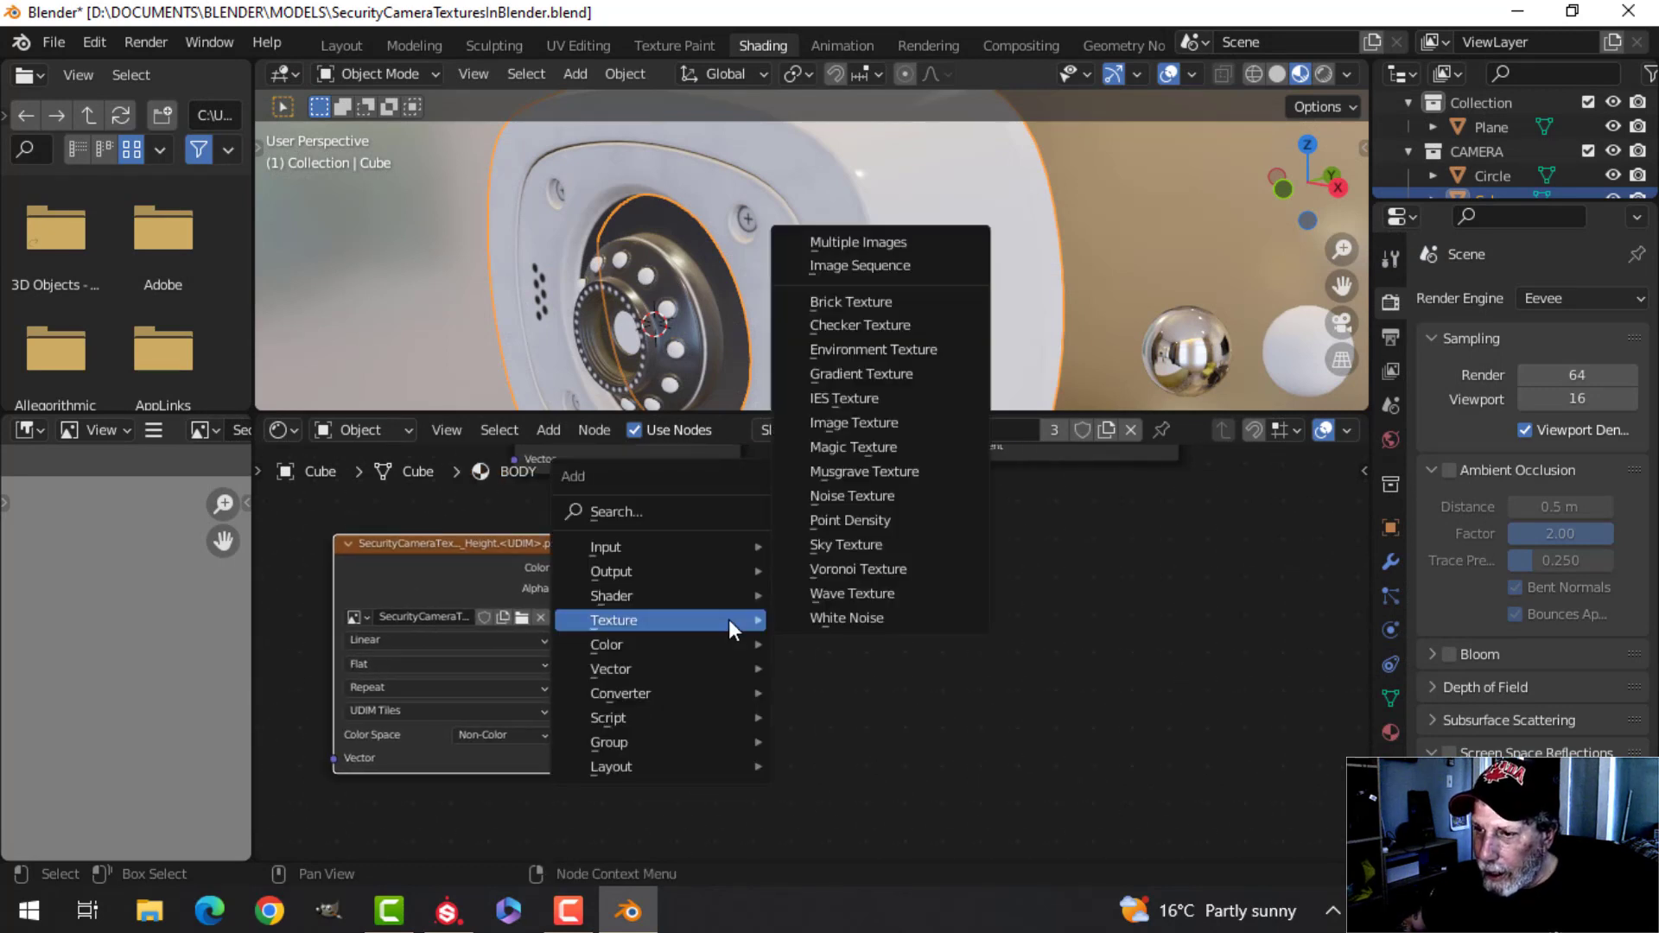
mouse_move(649, 622)
mouse_move(645, 671)
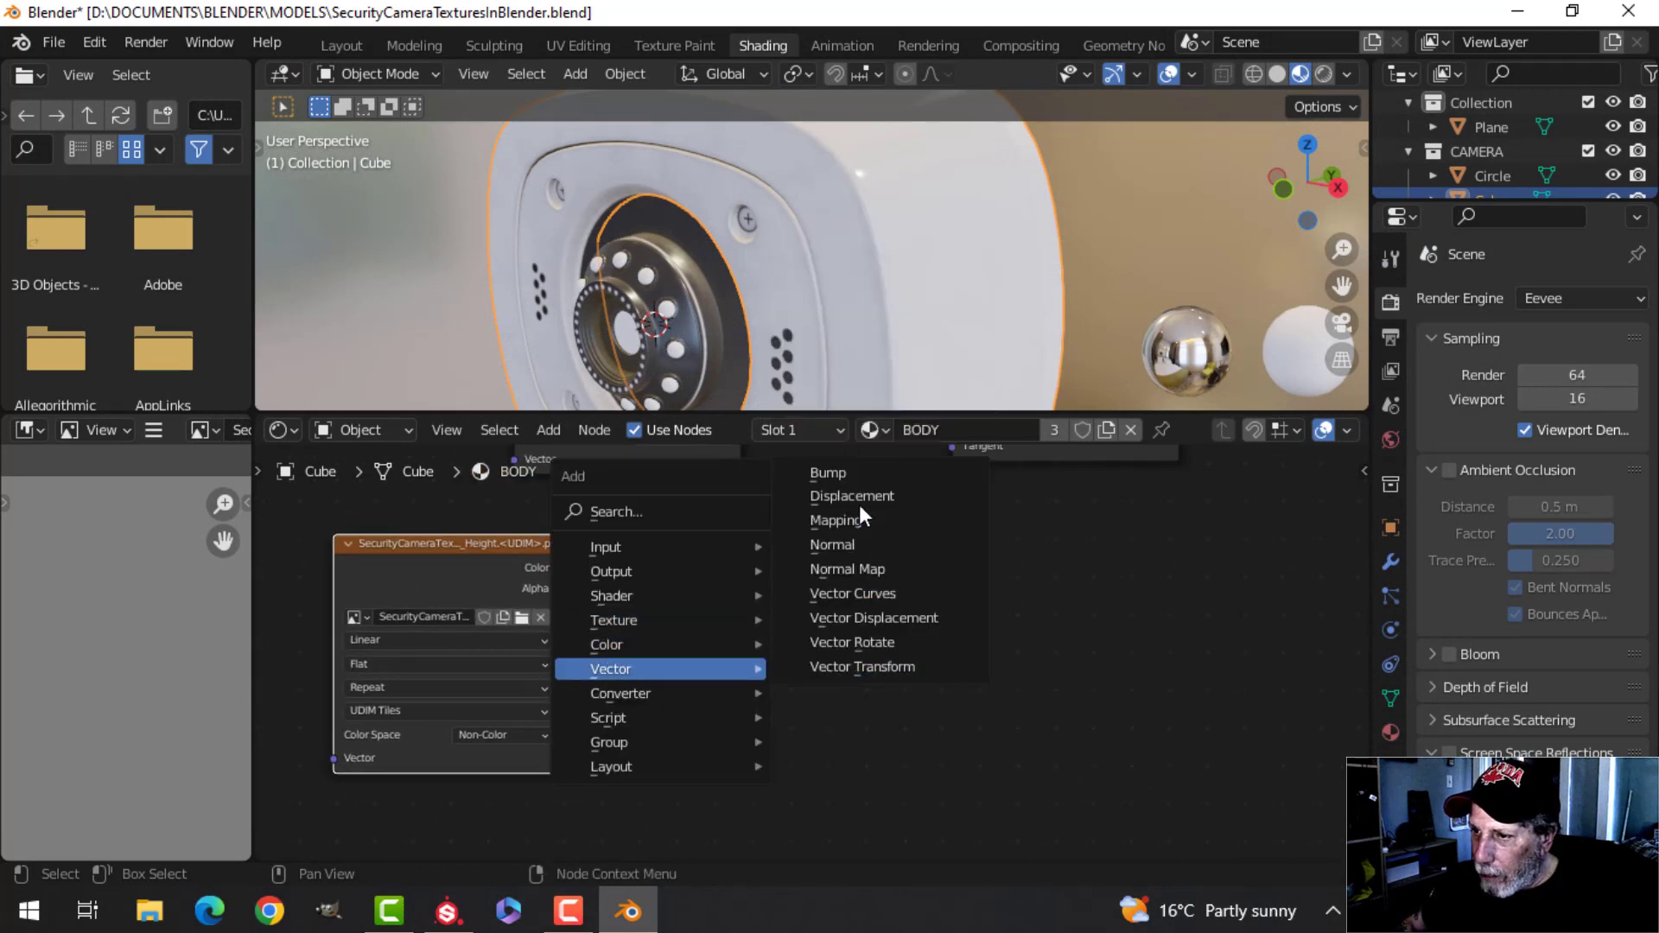
click(855, 472)
click(659, 548)
scroll(658, 548, up, 1)
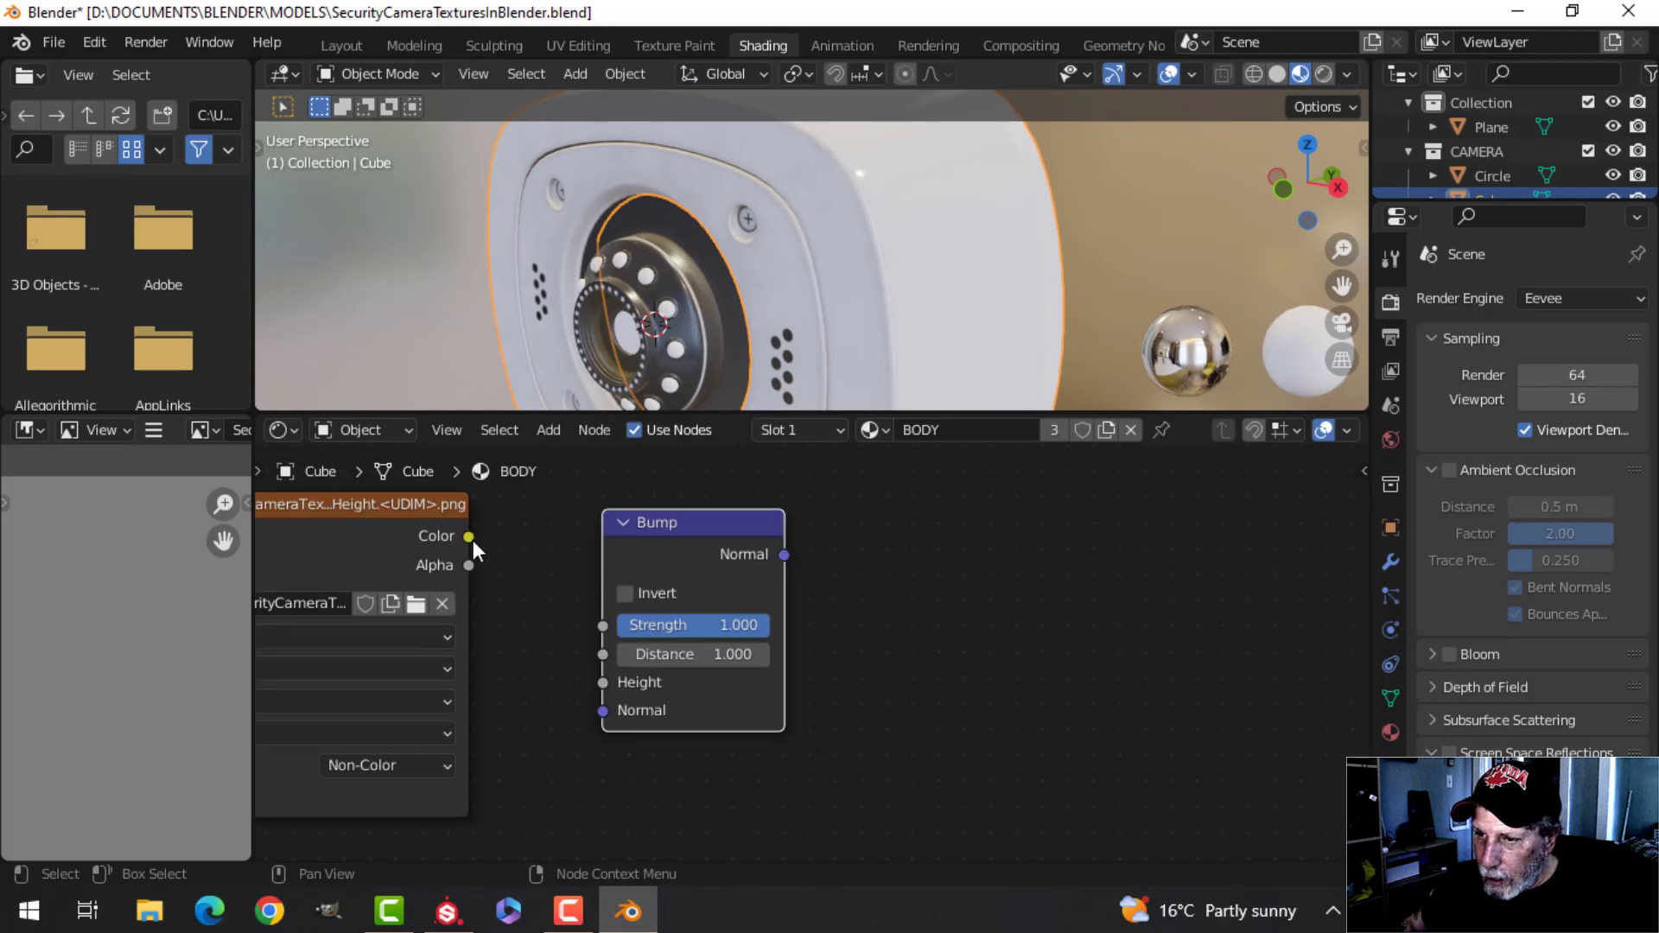
Step: Connect the height texture's Color to the Bump node's Height input and the Bump's Normal output to the Principled BSDF's Normal
drag(469, 536, 615, 681)
scroll(947, 632, down, 2)
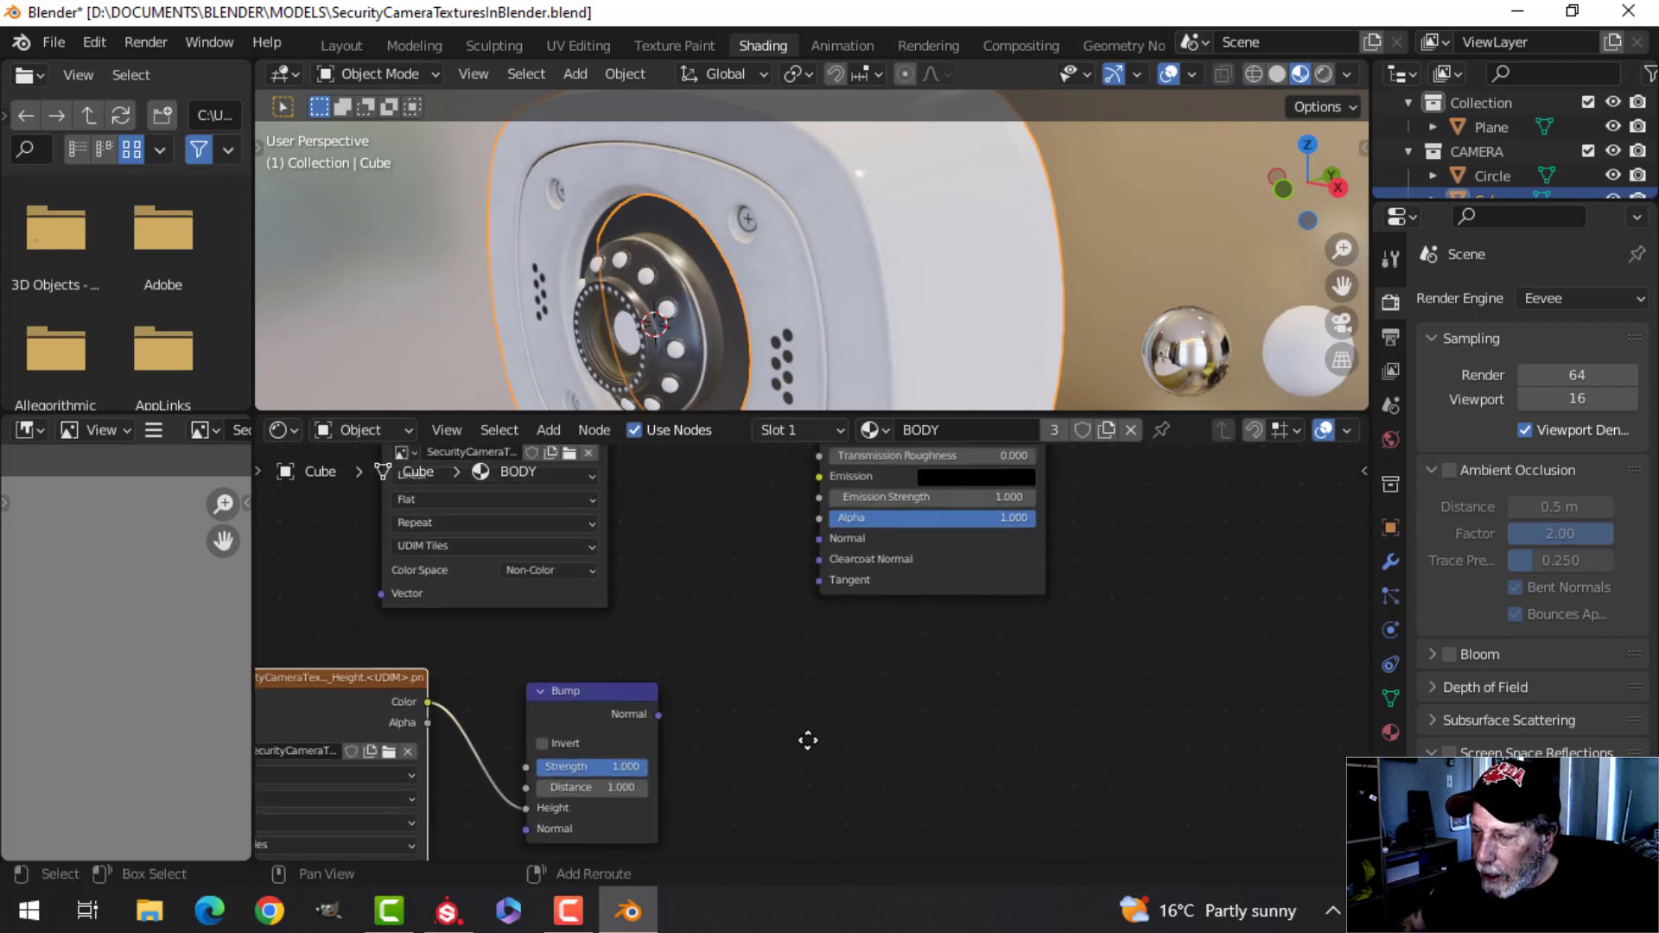
middle_drag(807, 741, 672, 729)
drag(598, 748, 749, 565)
middle_drag(828, 397, 751, 268)
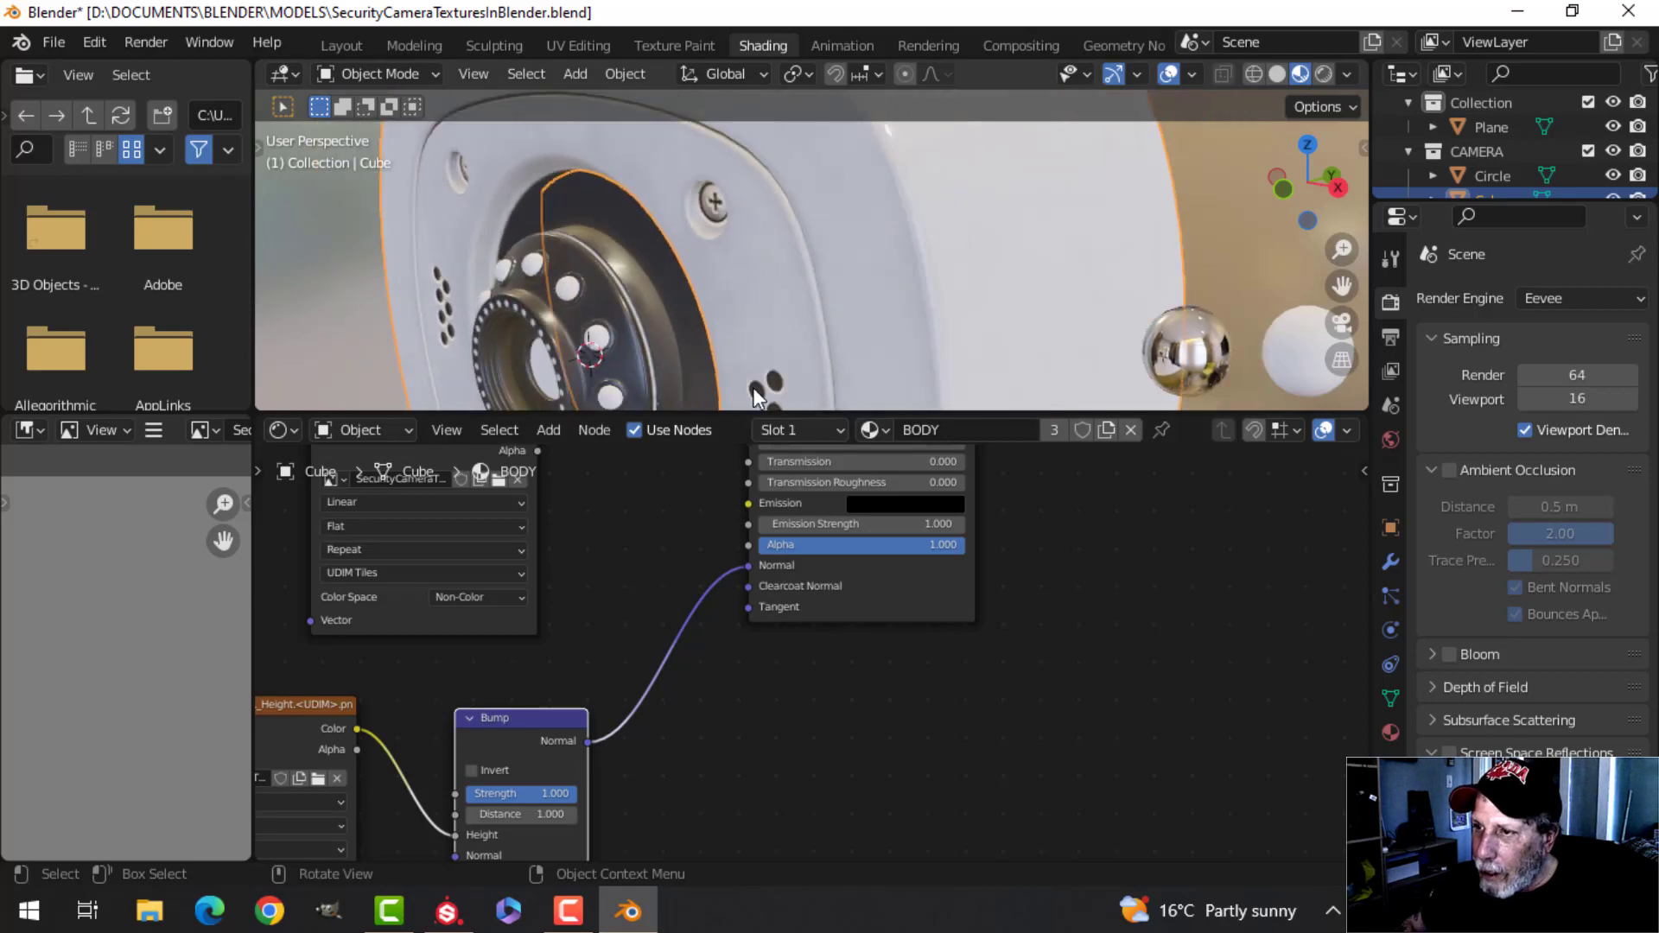
middle_drag(792, 397, 926, 282)
scroll(909, 289, up, 2)
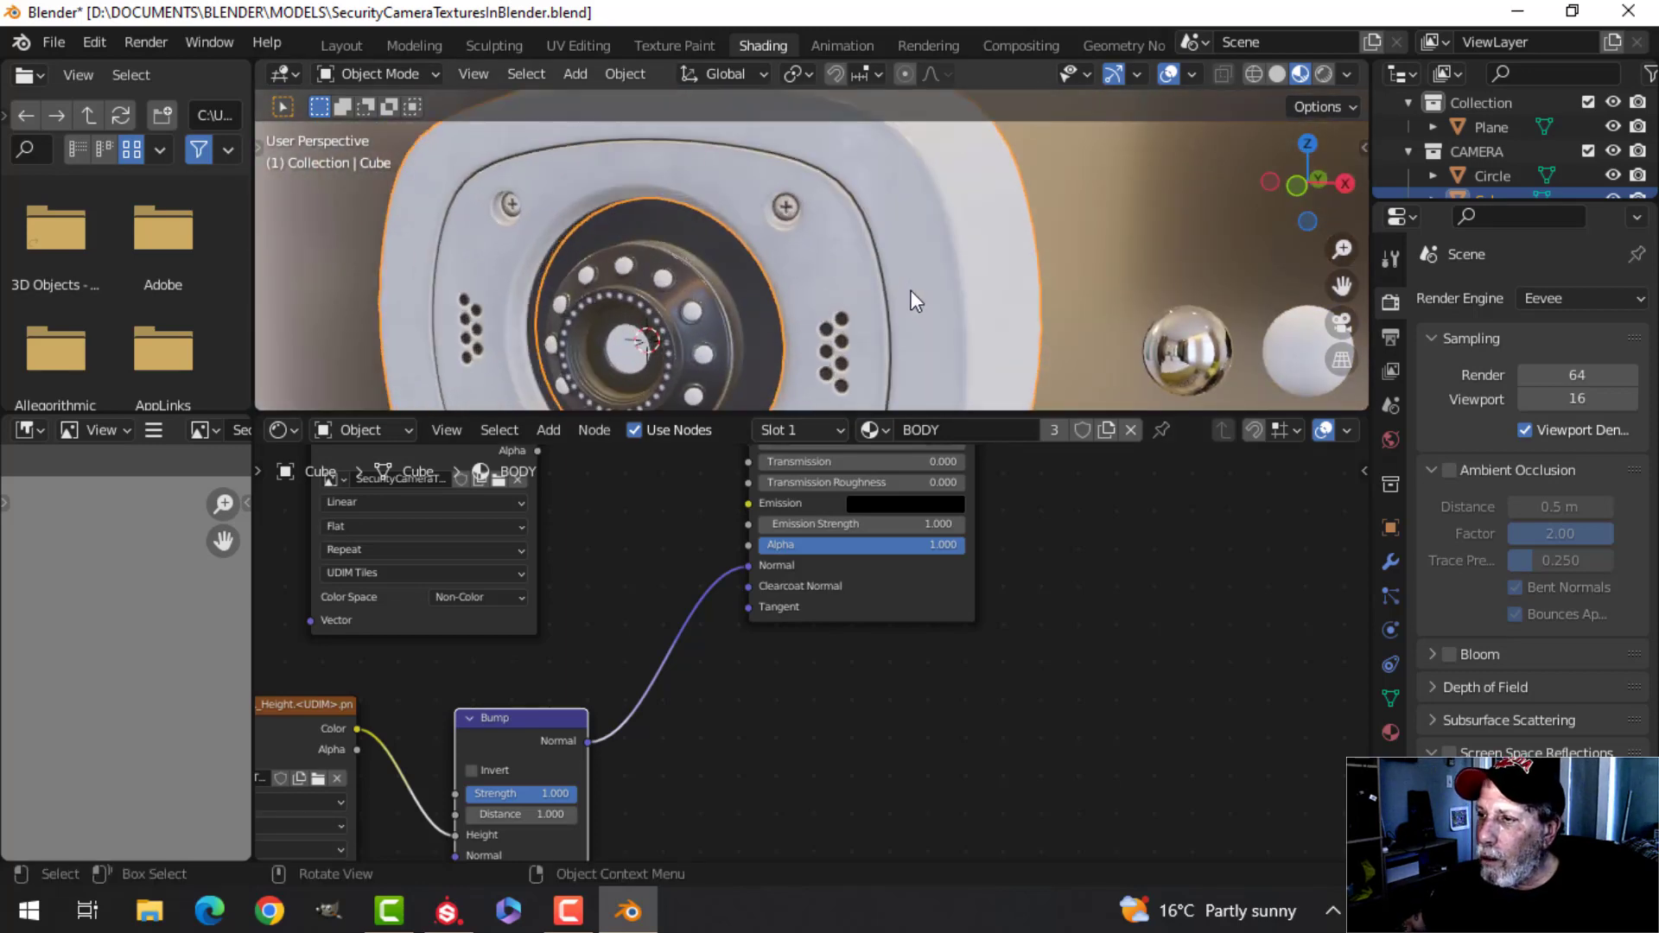
scroll(910, 289, down, 2)
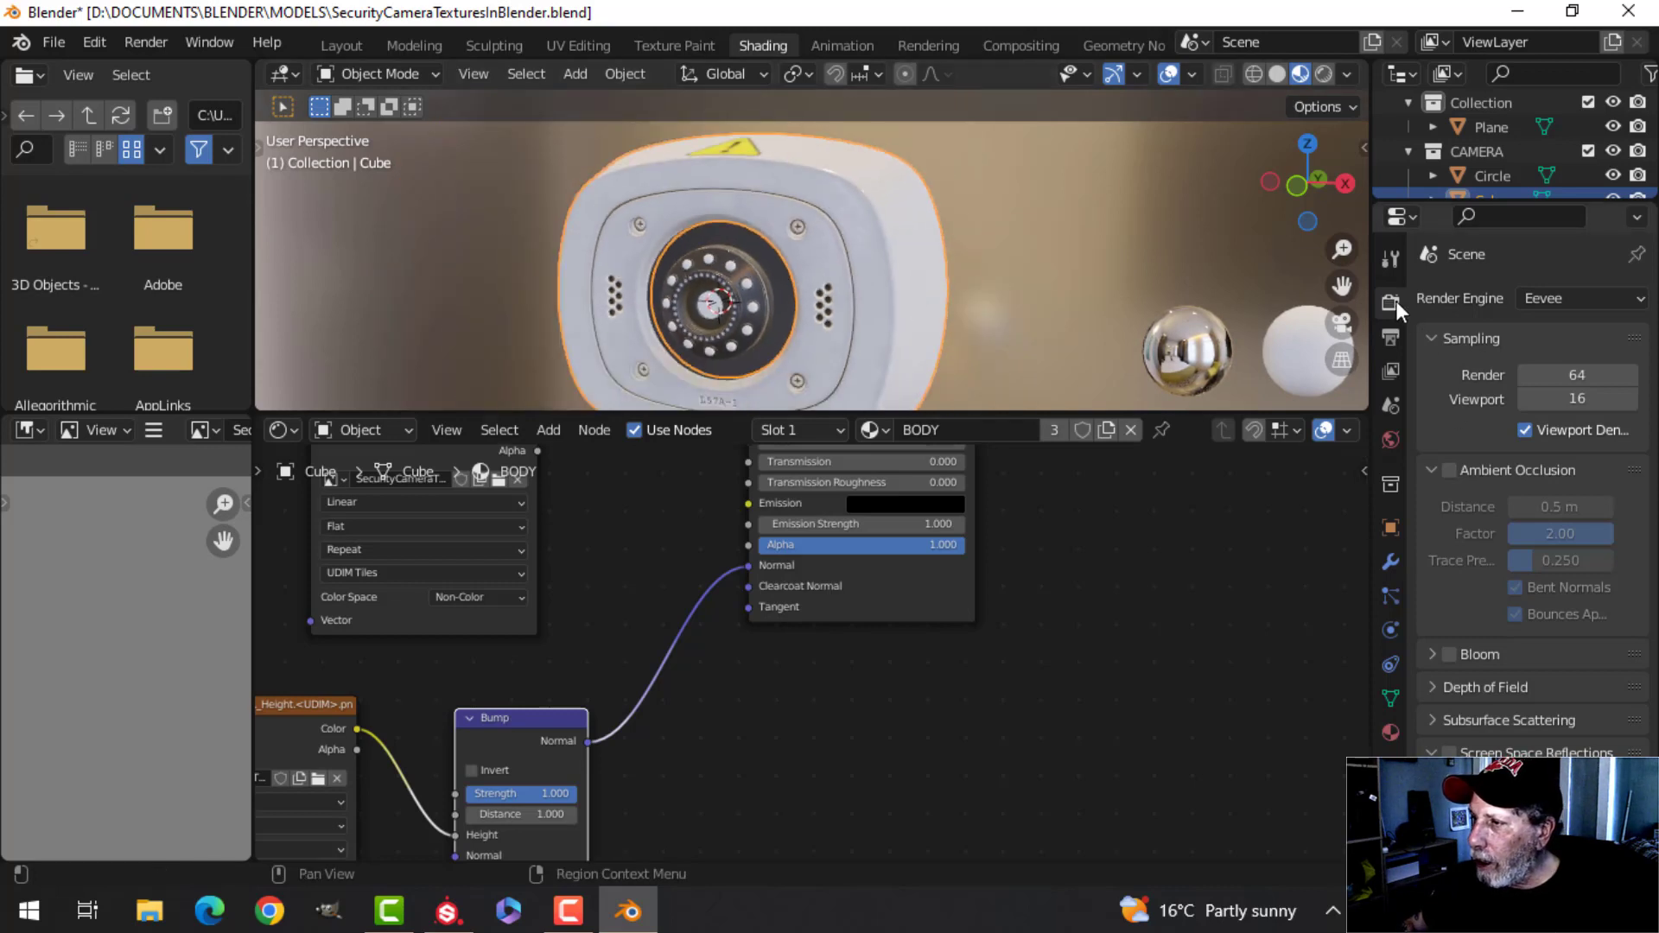
Step: Enable Ambient Occlusion and Bloom in the Eevee render settings
click(1388, 333)
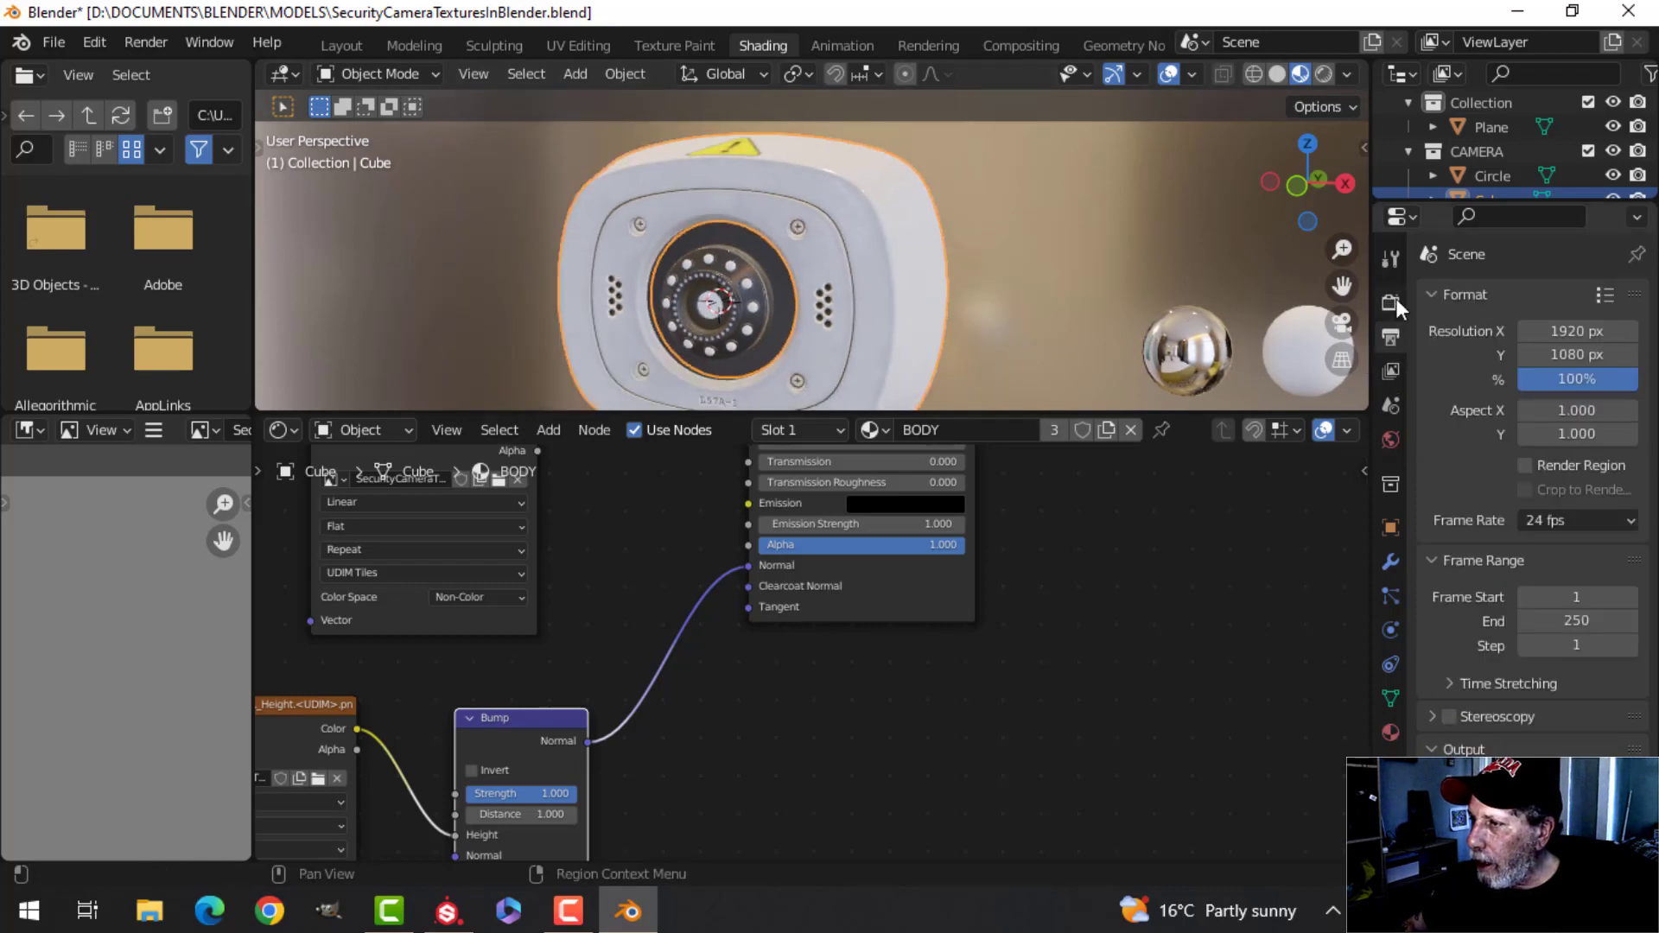
click(1393, 298)
click(1441, 467)
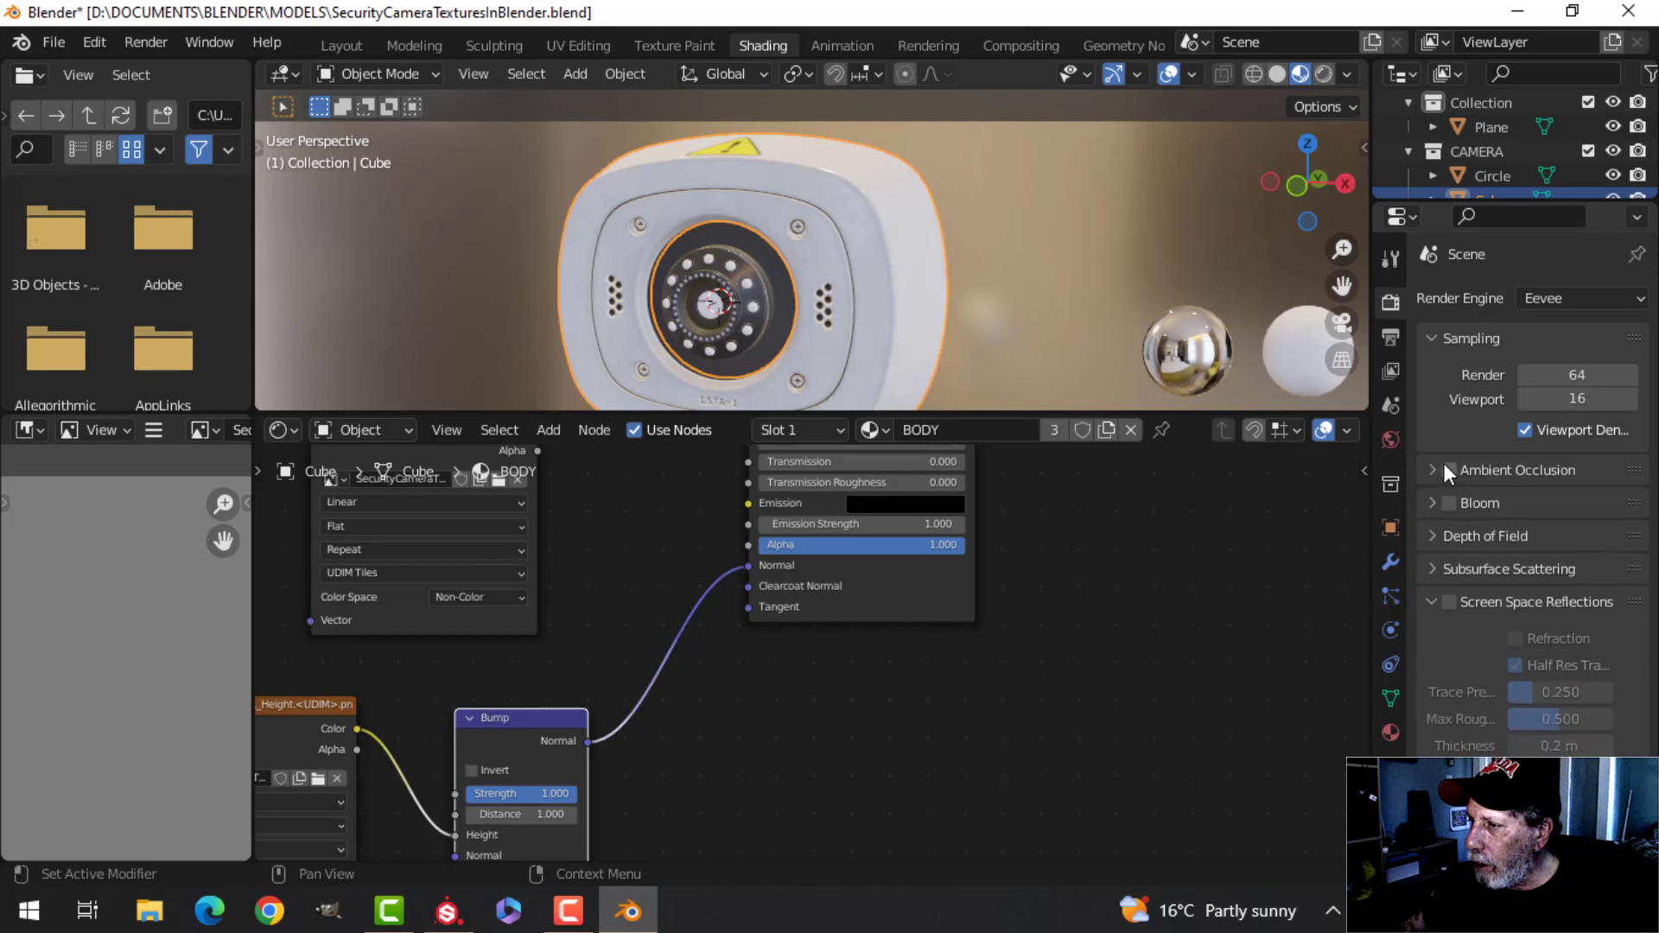
click(1441, 470)
click(1449, 469)
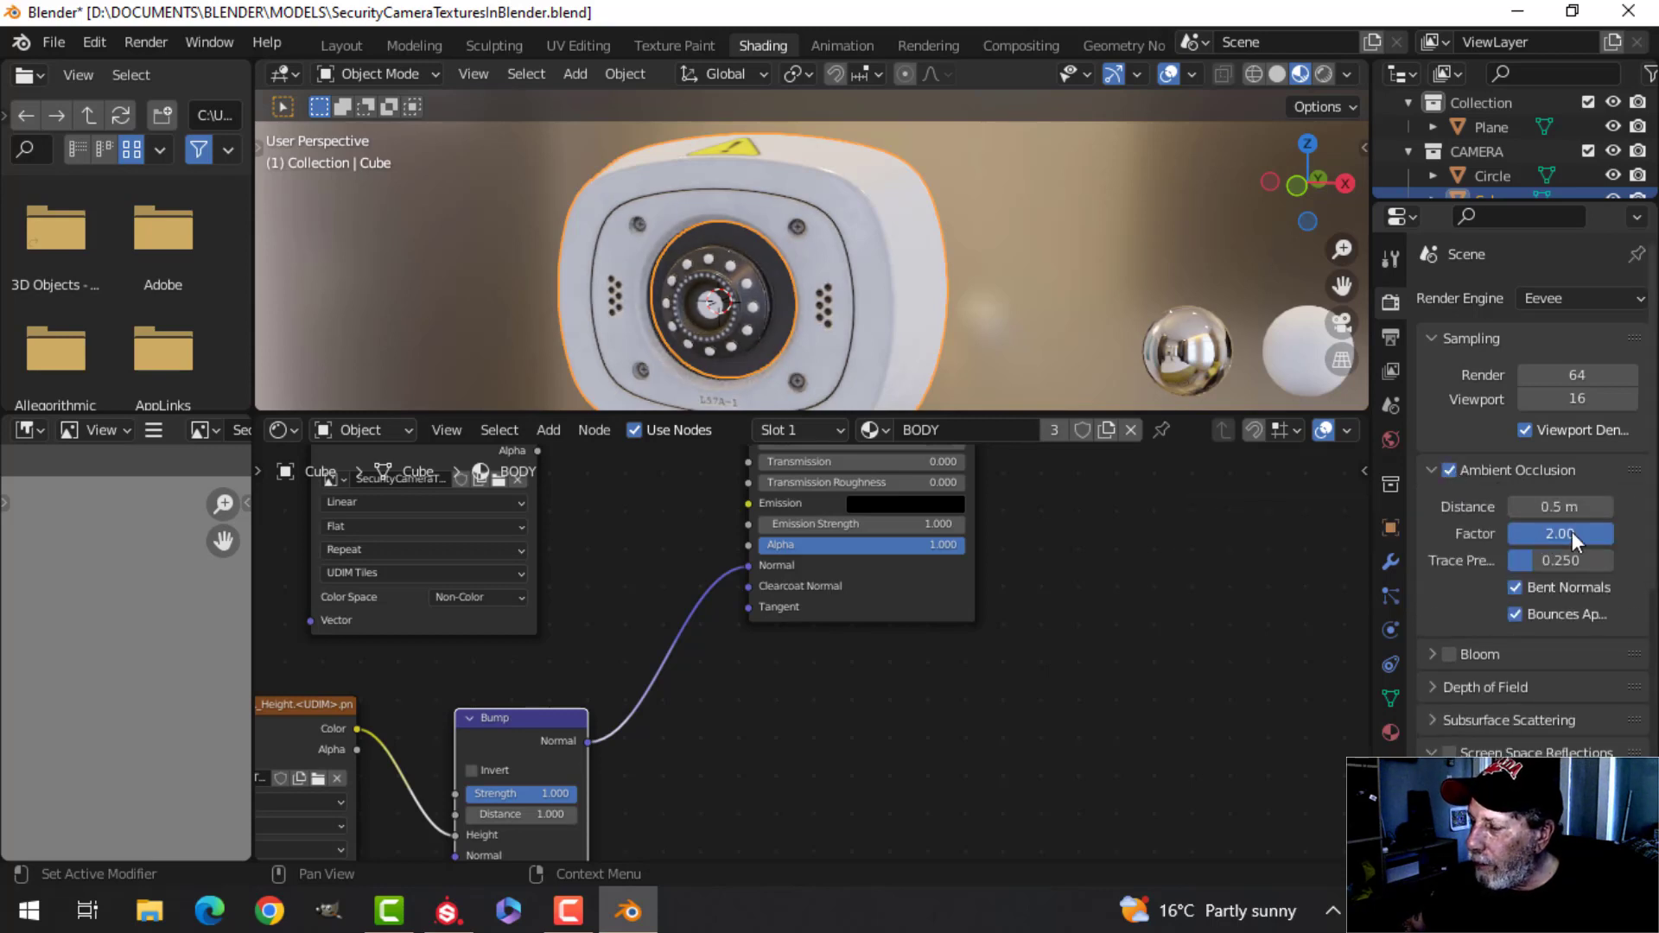
click(1430, 468)
click(1450, 503)
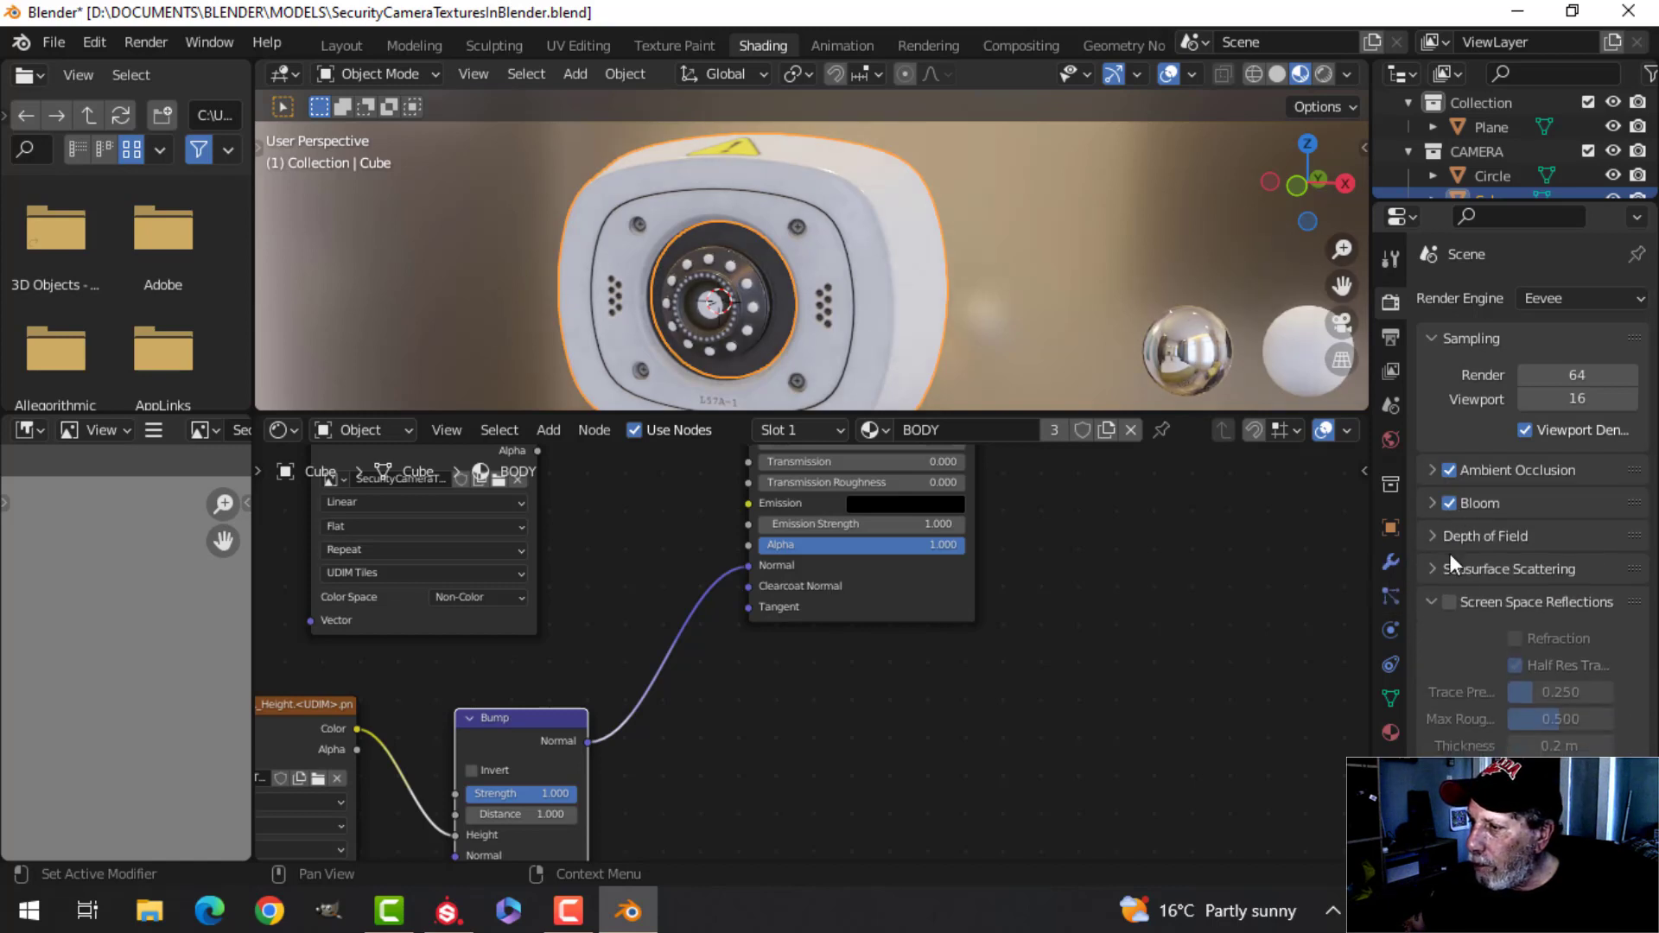
Step: Enable Screen Space Reflections with Refraction on and Half Res Trace off
click(1450, 601)
click(1514, 638)
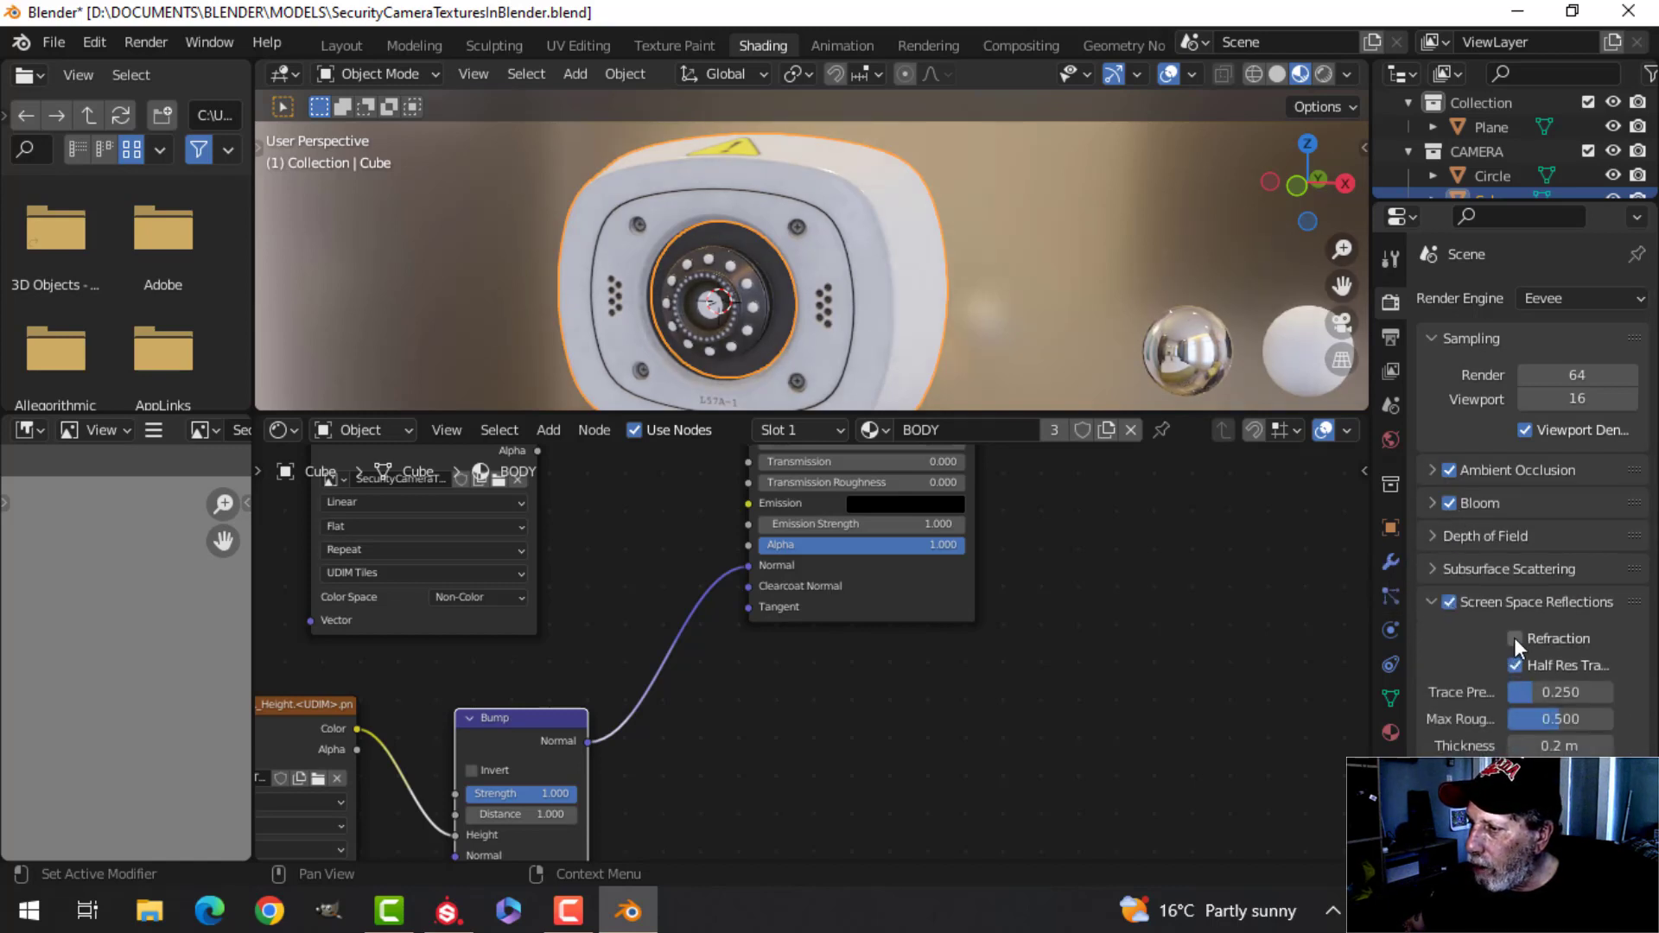
click(1516, 664)
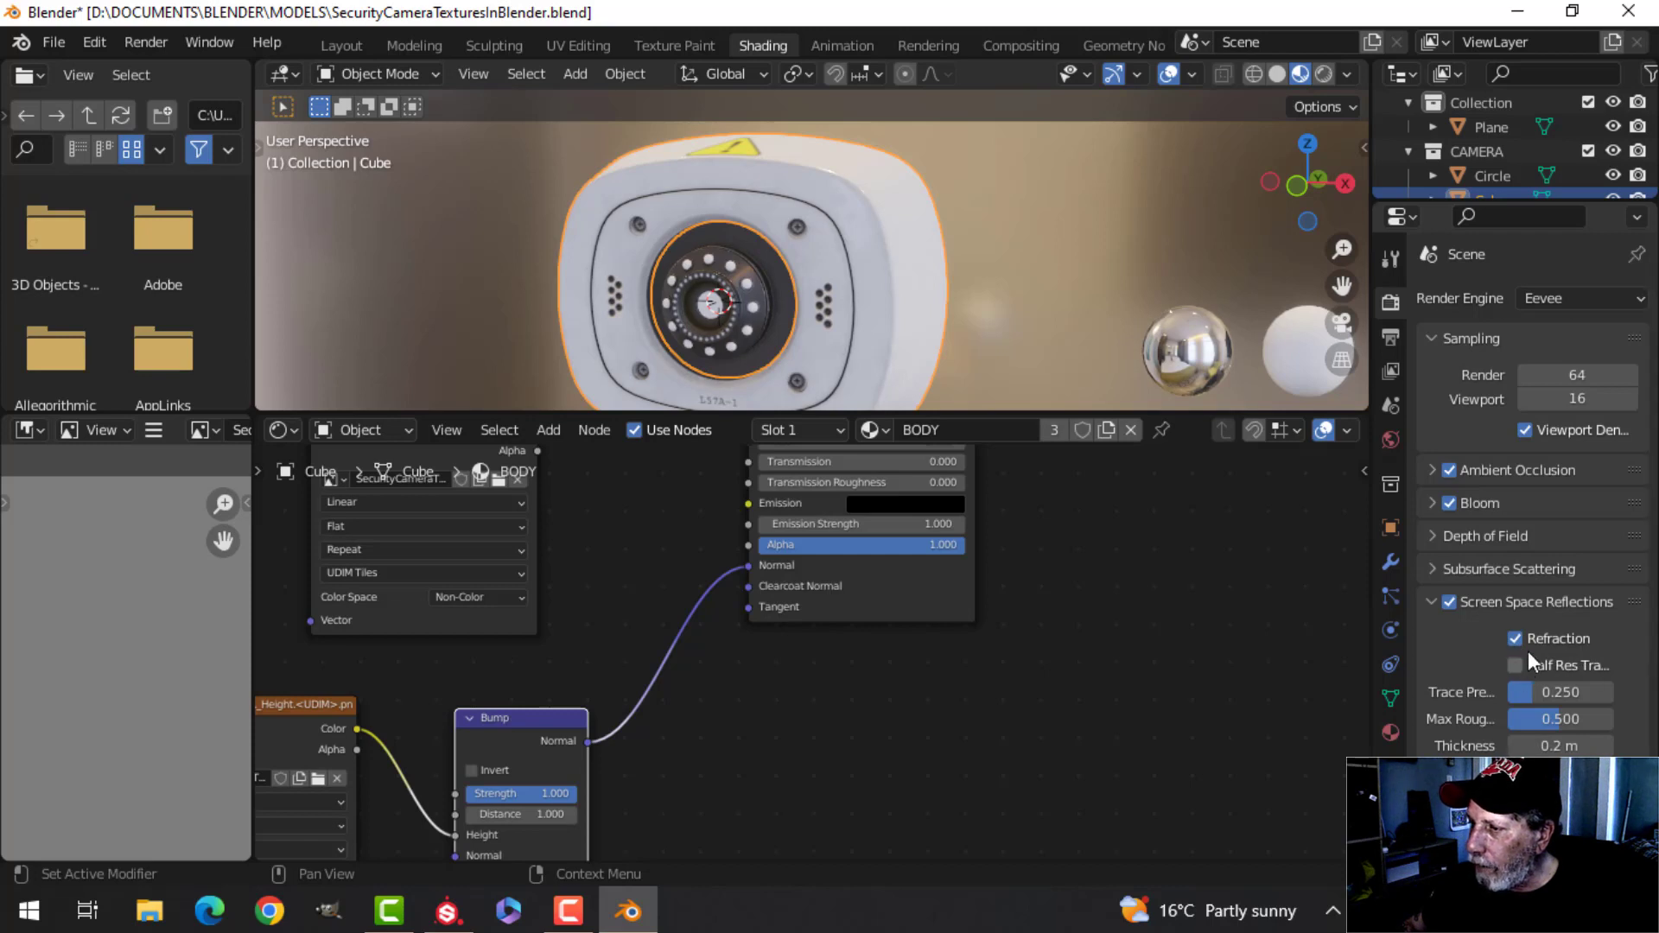
scroll(968, 311, up, 3)
scroll(954, 307, down, 4)
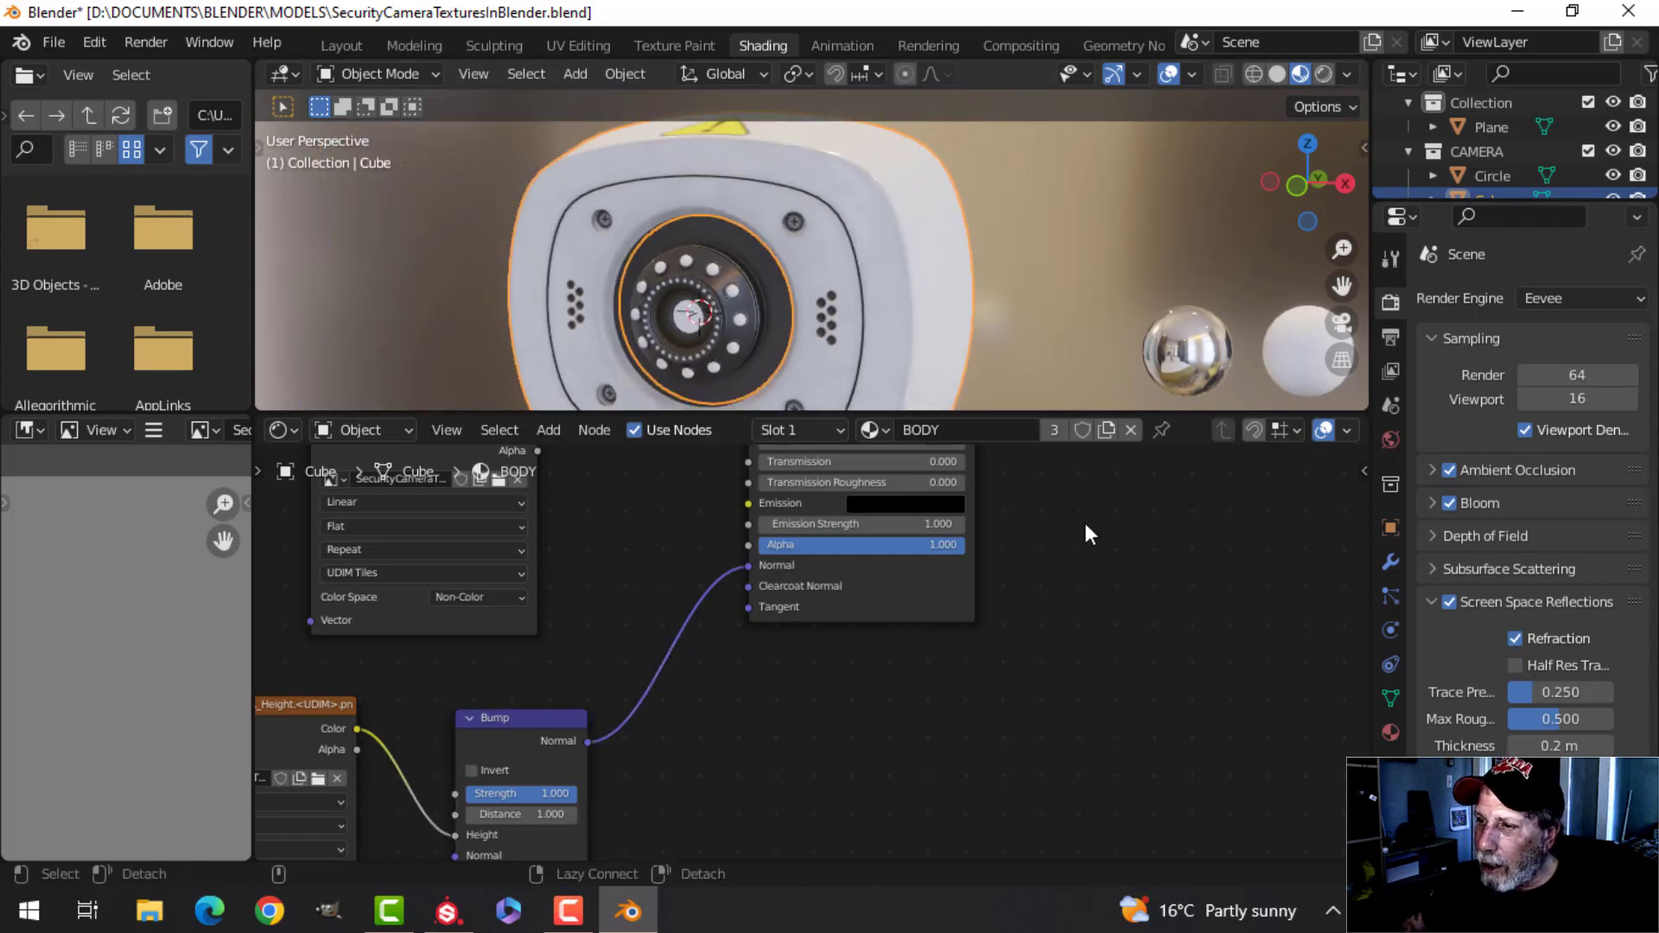
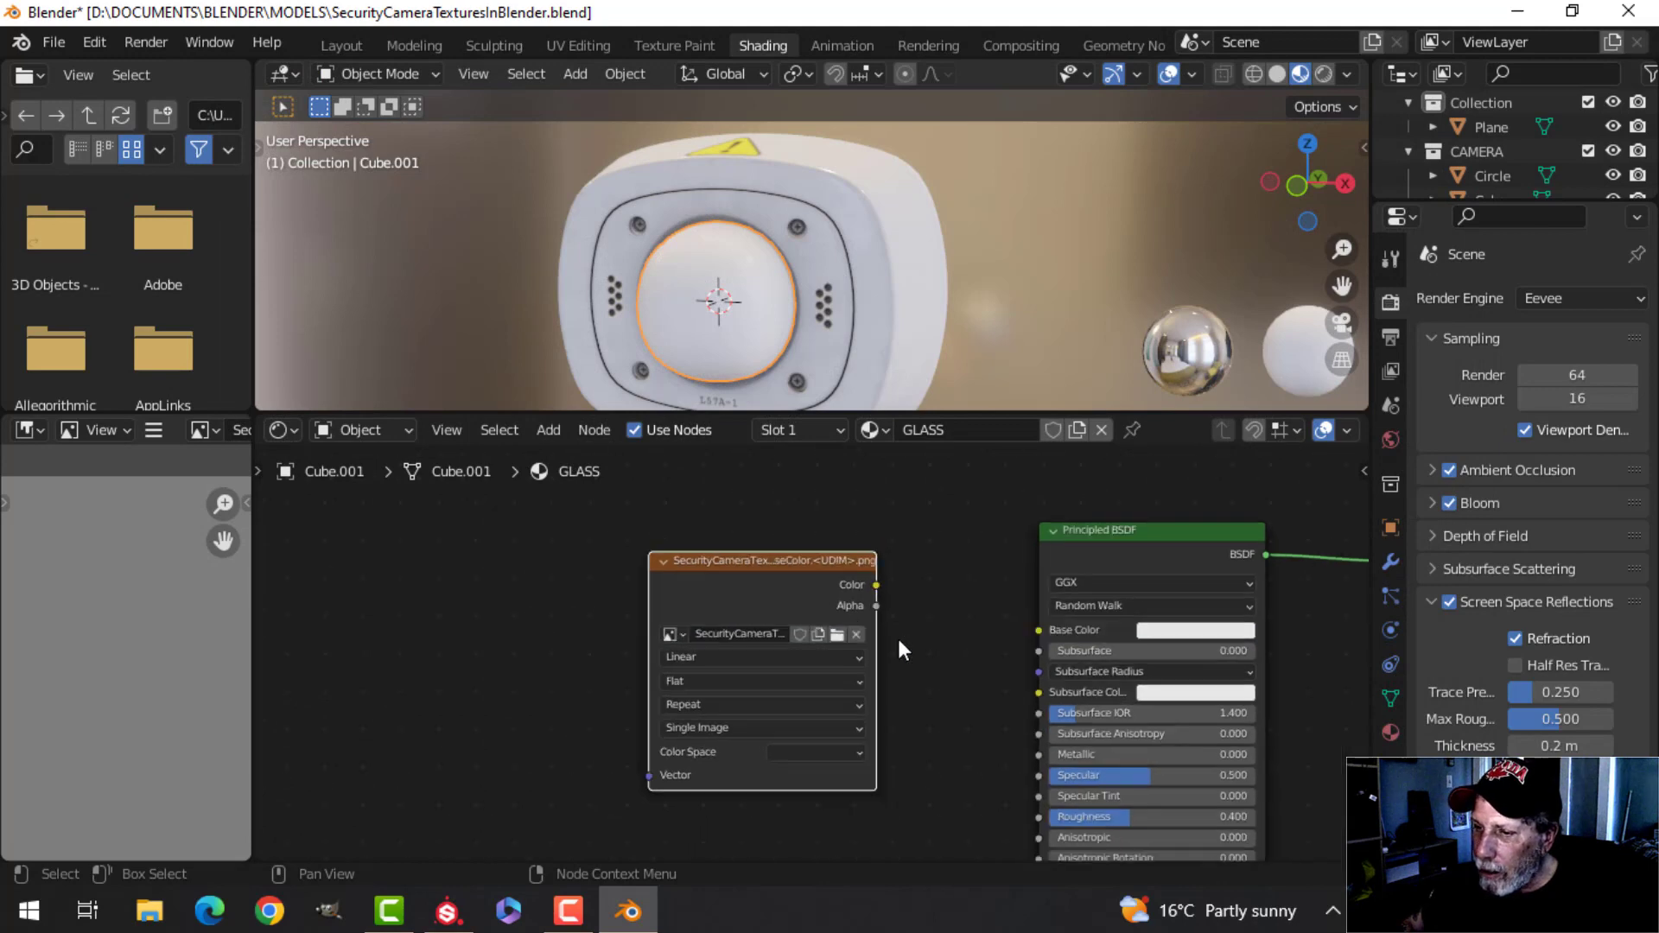
Step: Connect the GLASS base color texture's Color to the Principled BSDF's Base Color and set its source to UDIM Tiles
middle_drag(898, 639, 755, 626)
drag(719, 579, 890, 630)
scroll(733, 726, up, 3)
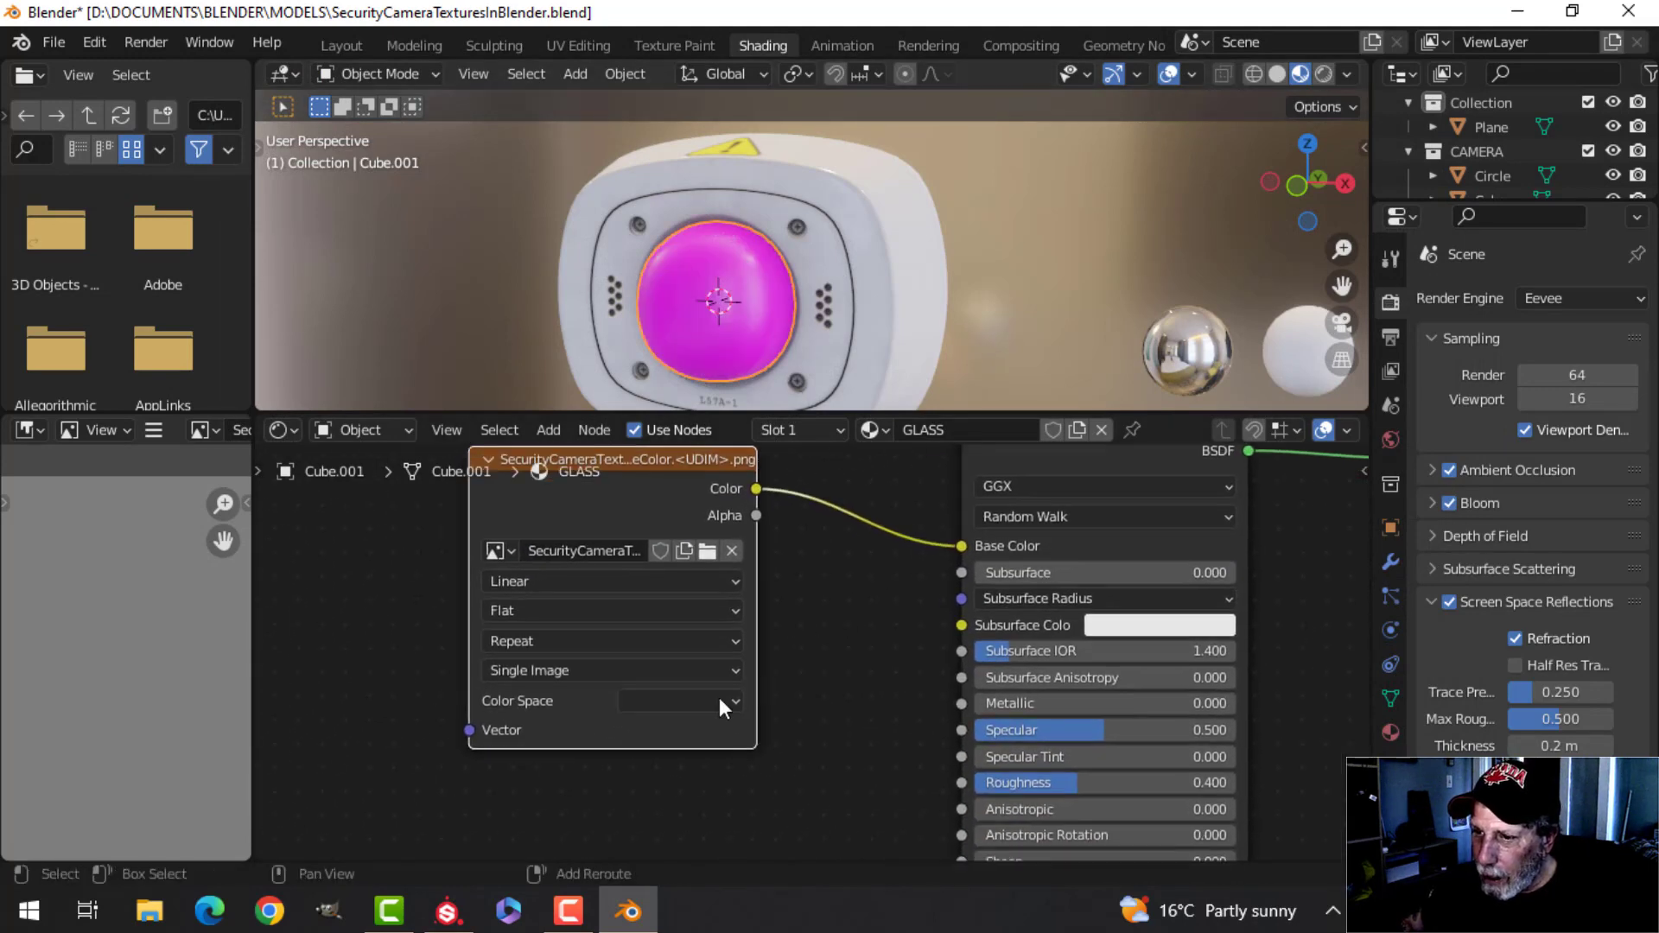
click(565, 671)
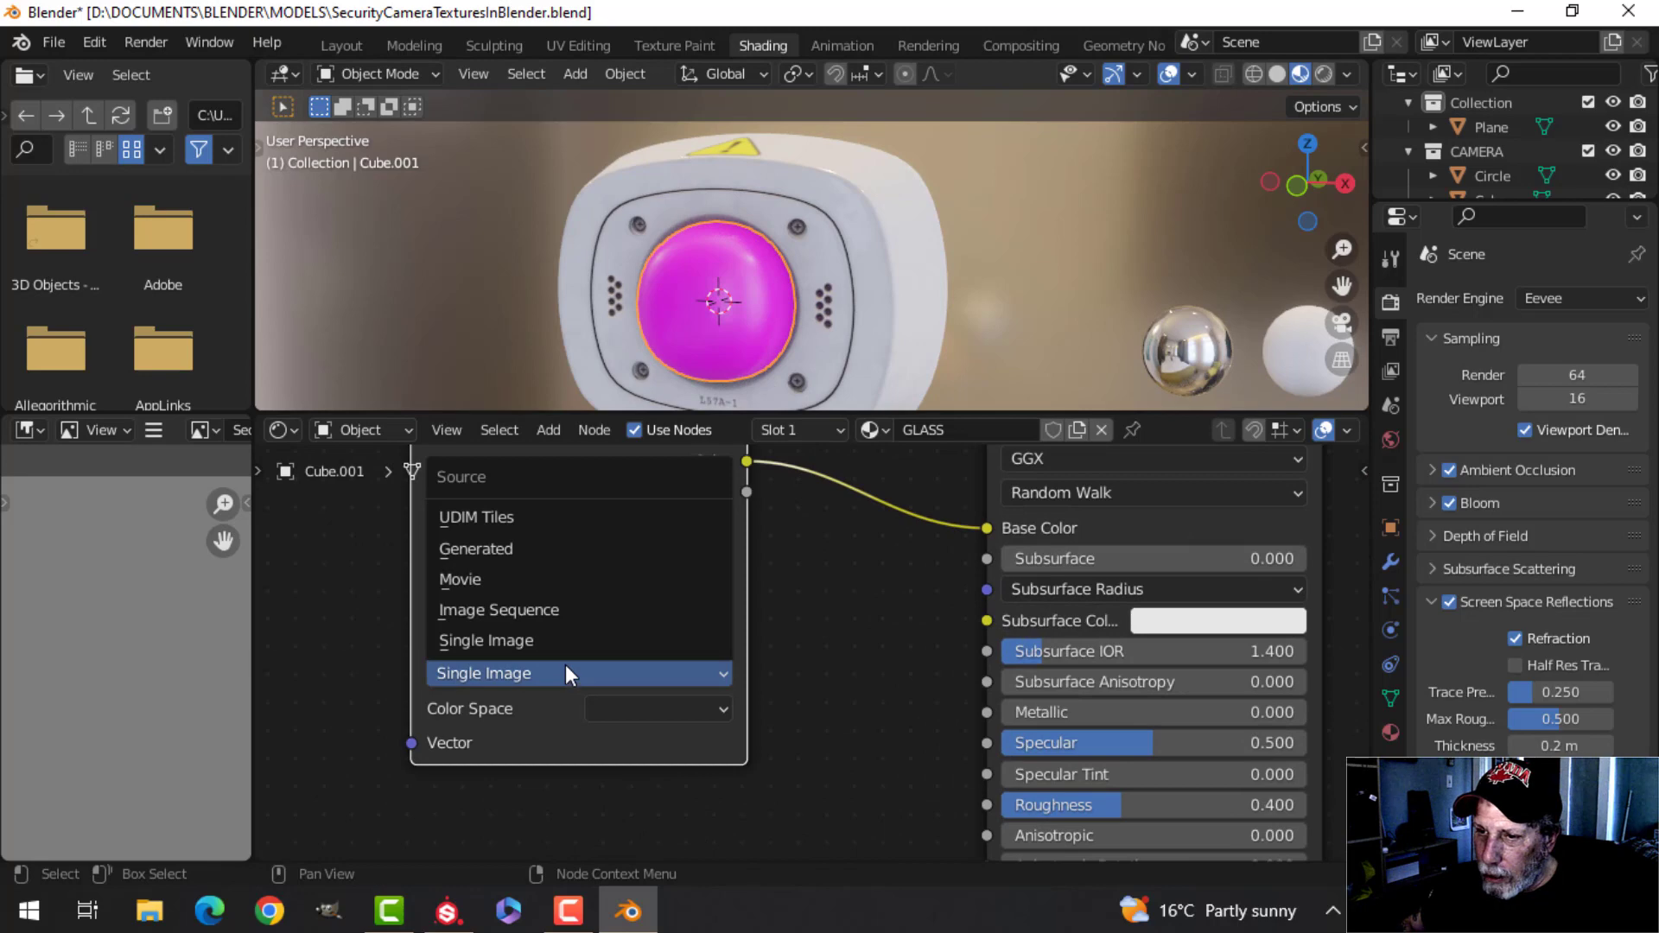
click(510, 515)
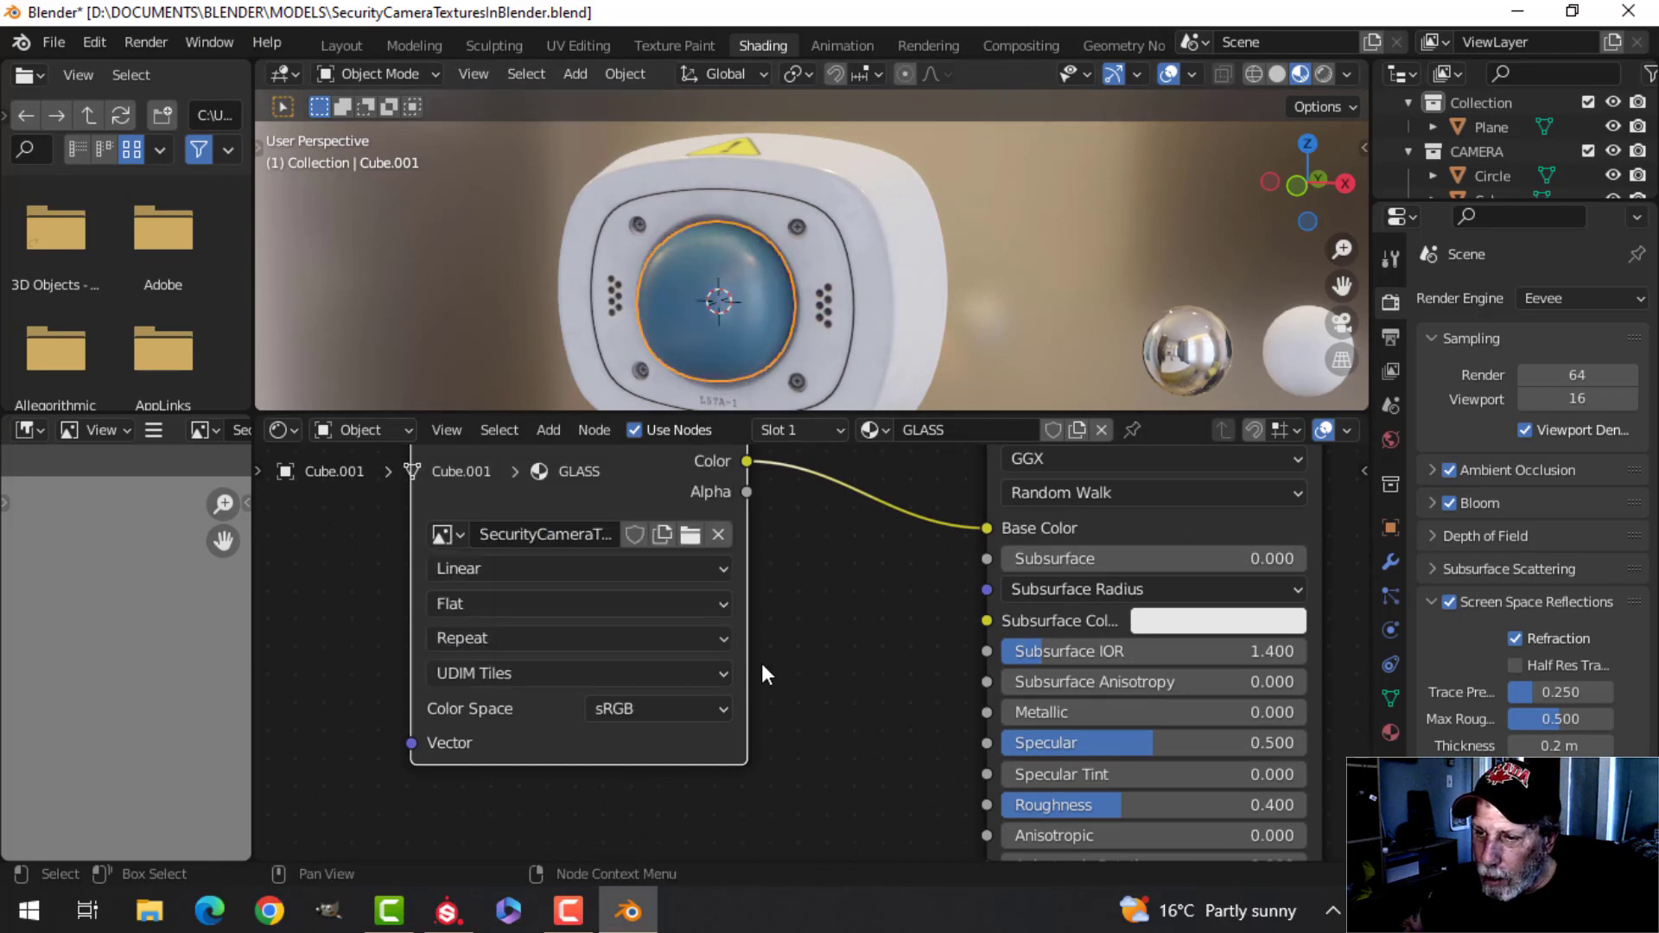
Step: Duplicate the GLASS base color texture node and place the copy below it
scroll(760, 665, down, 5)
middle_drag(826, 665, 959, 691)
drag(796, 563, 809, 506)
mouse_move(980, 714)
middle_down()
mouse_move(928, 622)
mouse_move(974, 692)
middle_up()
key(shift+d)
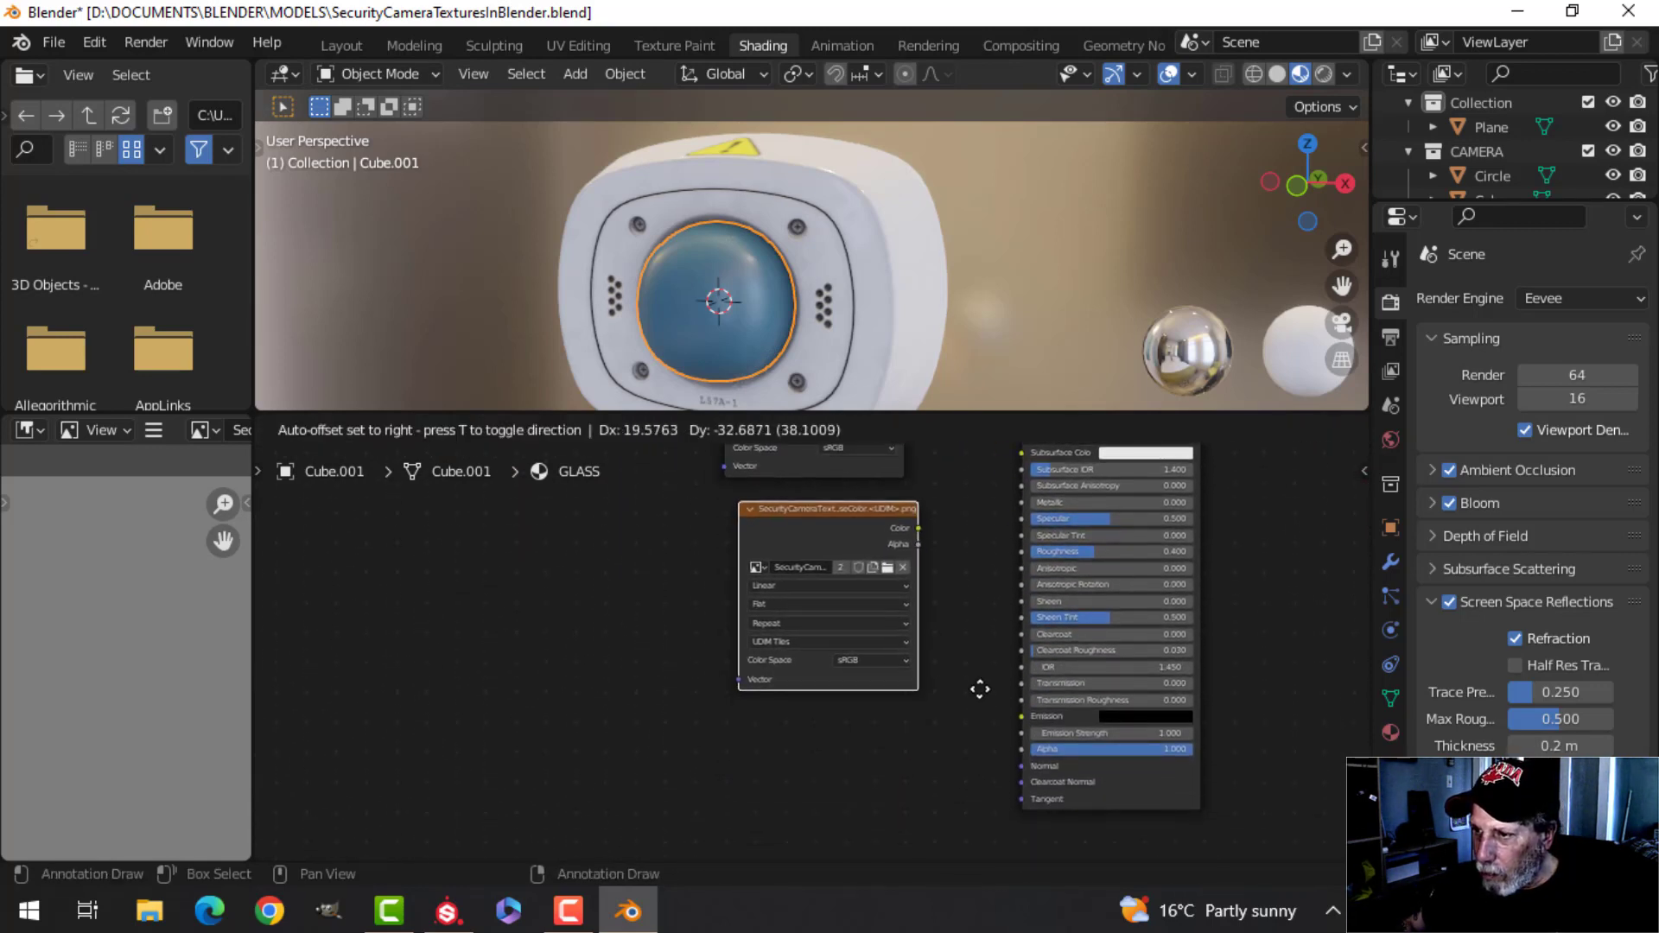
click(961, 700)
Step: Load SecurityCameraTexturingVideo_GLASS_Metallic.1001.png into the duplicated node and set its source to UDIM Tiles
scroll(858, 683, up, 3)
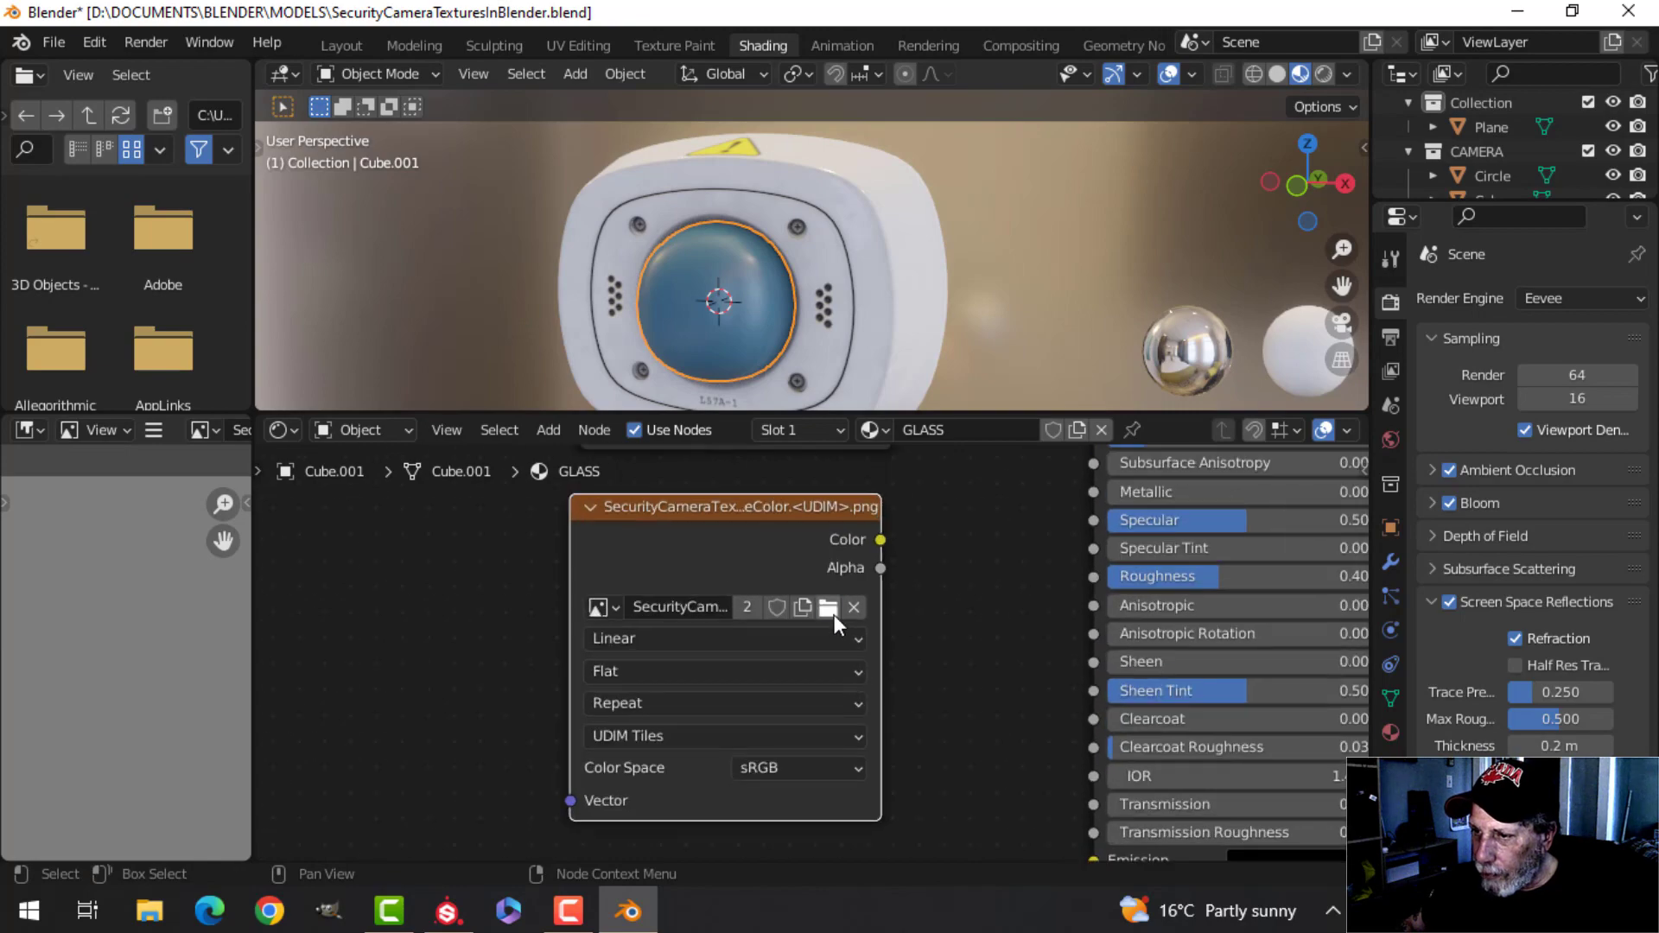
click(828, 607)
scroll(729, 629, down, 3)
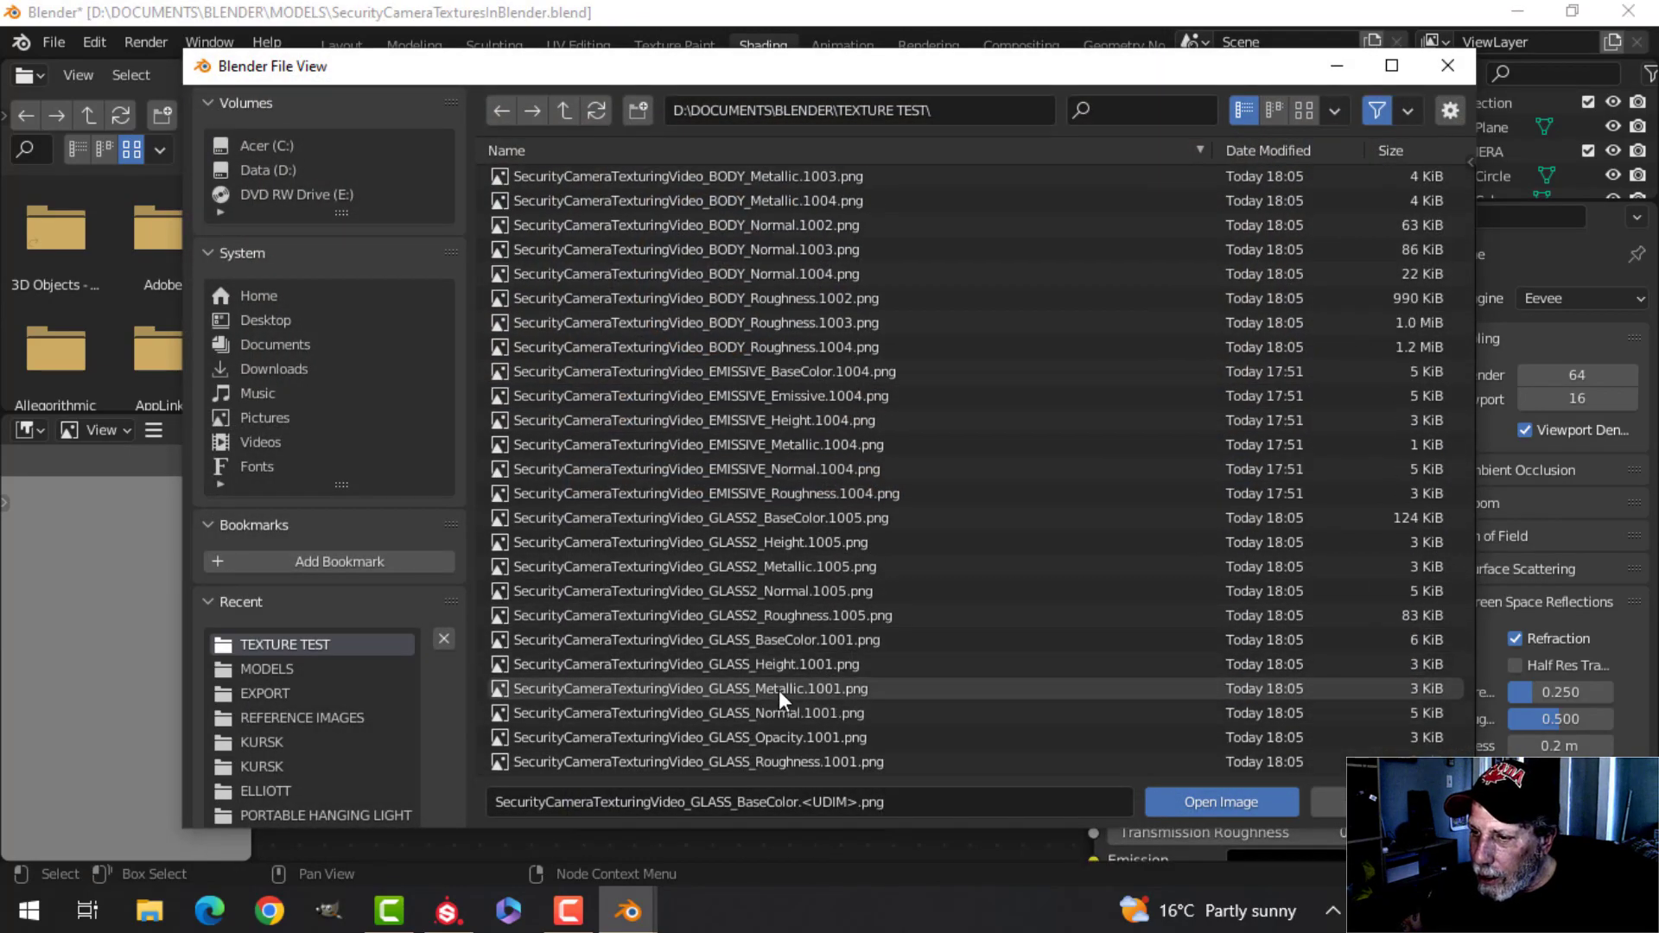
click(779, 689)
click(1162, 800)
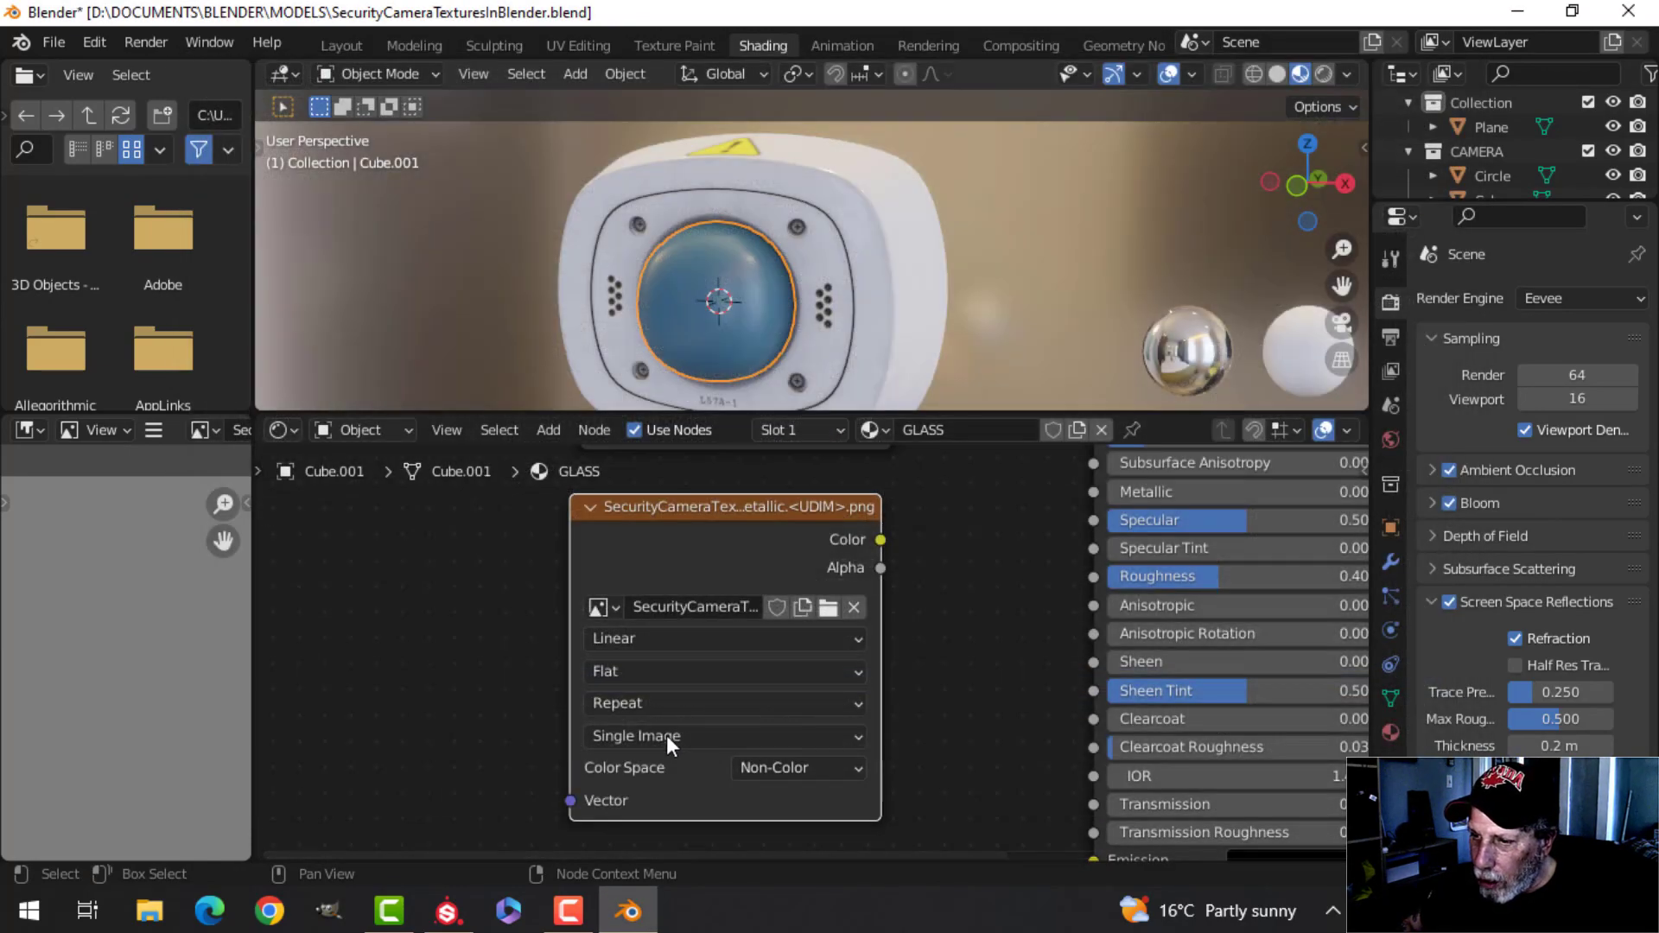
click(666, 735)
click(630, 589)
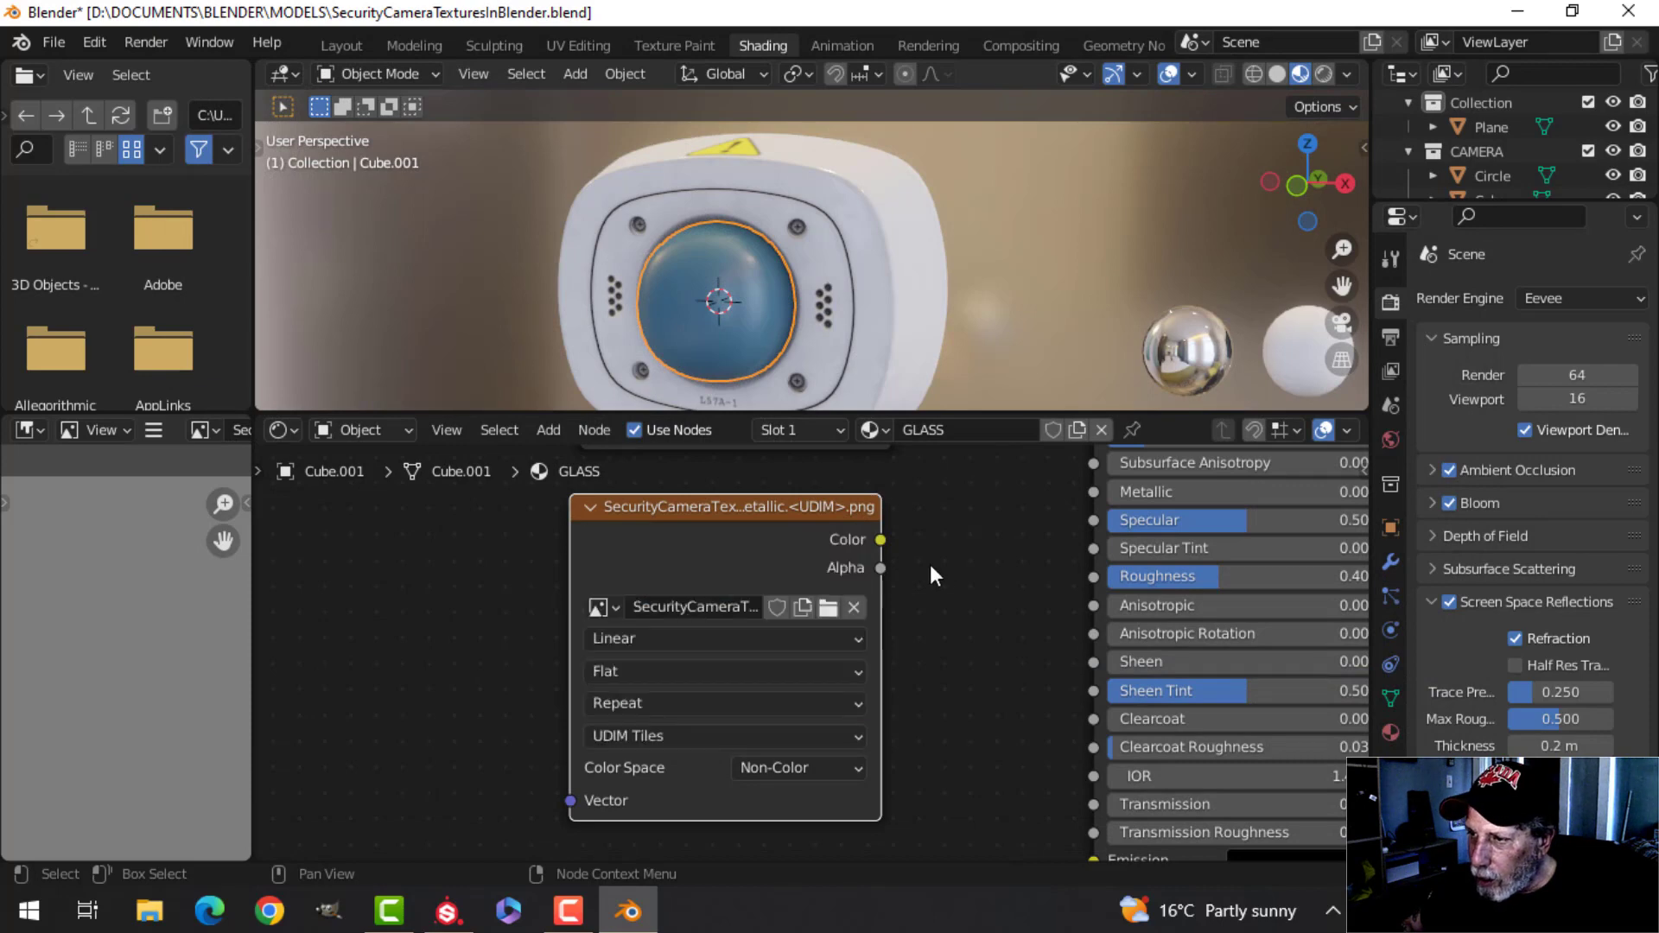
Step: Connect the metallic texture's Color to the Principled BSDF's Metallic input
middle_drag(930, 568, 796, 656)
drag(719, 634, 942, 588)
scroll(827, 516, down, 2)
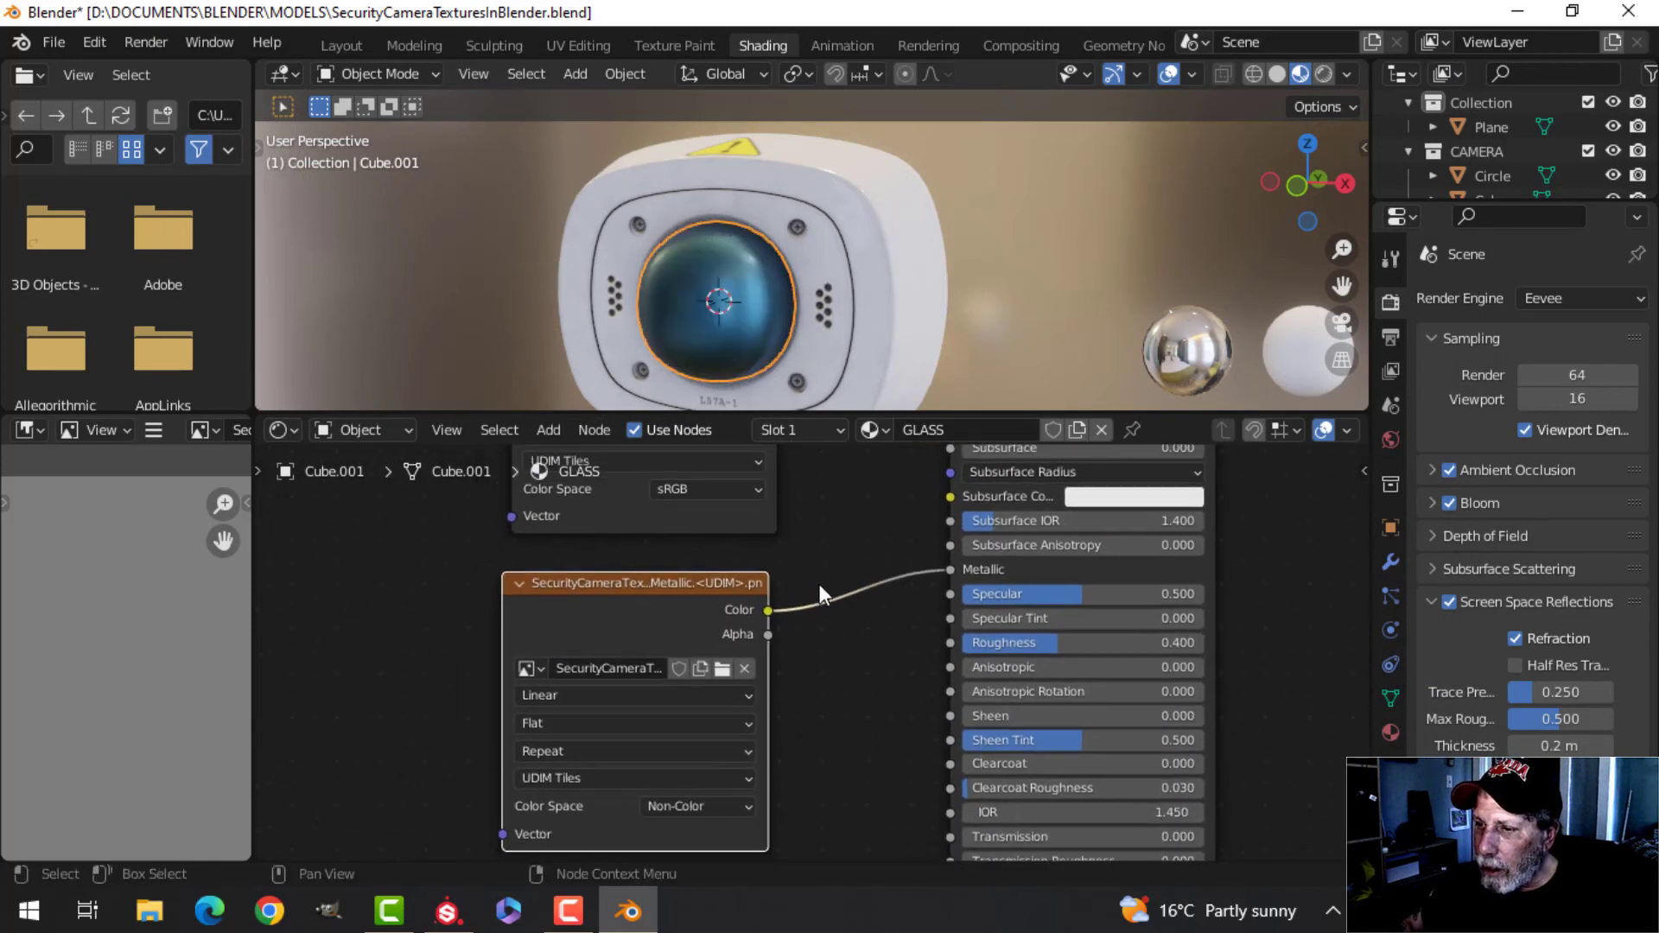
scroll(812, 579, down, 3)
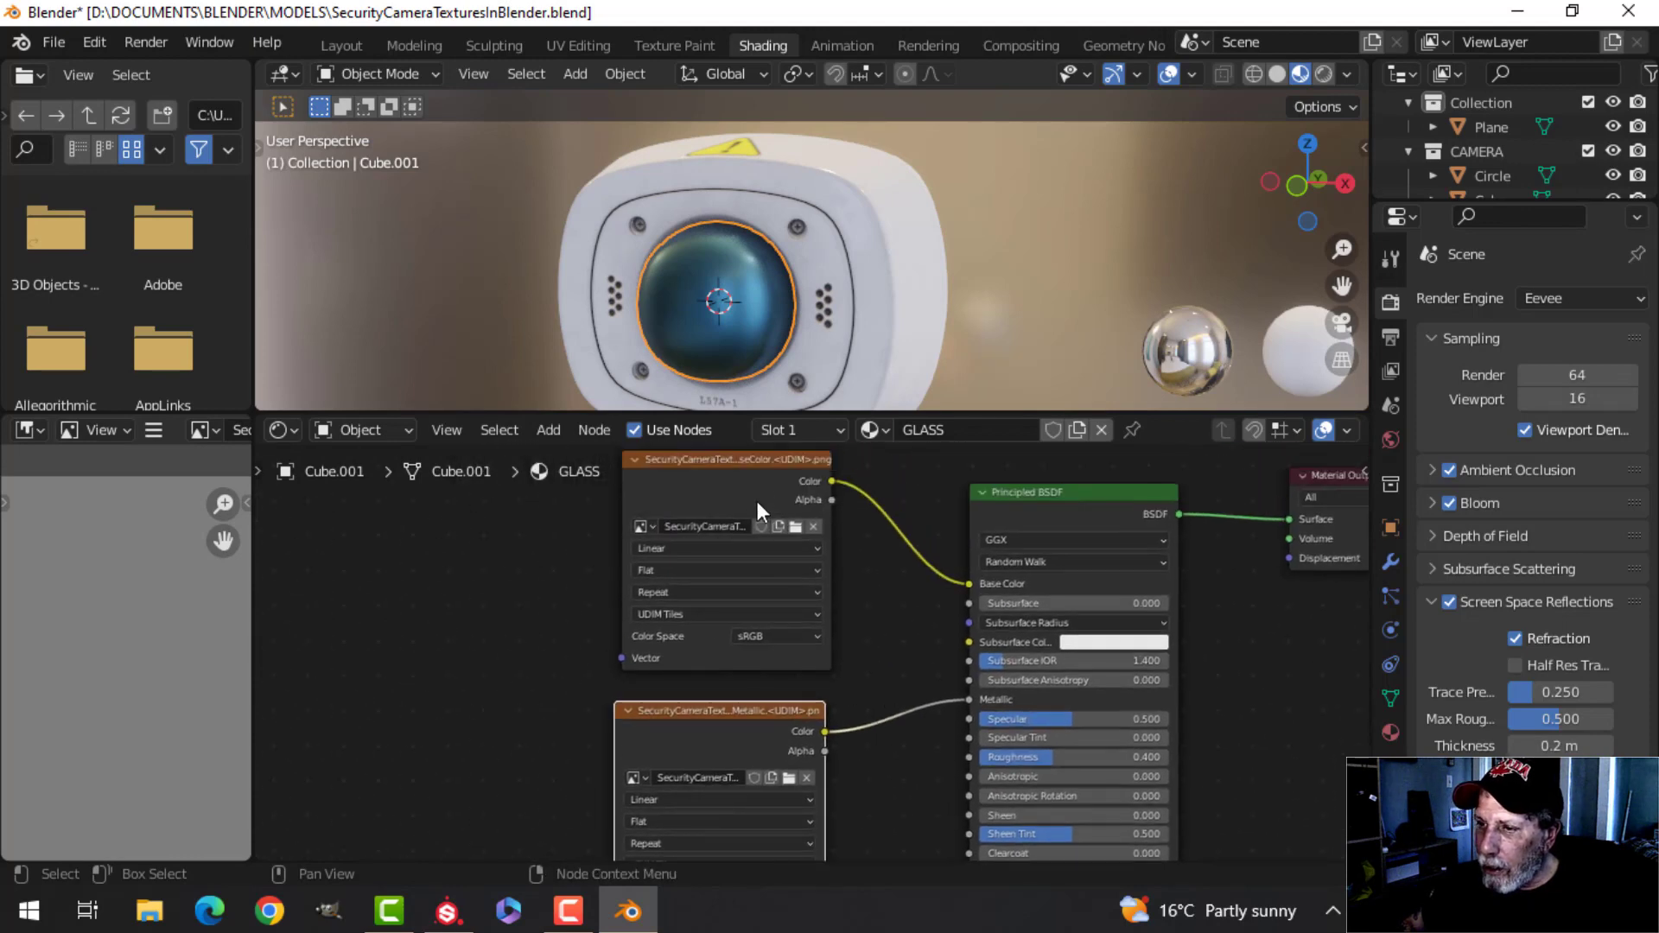
Step: Duplicate the metallic texture node and place the copy below it
drag(757, 502, 760, 455)
drag(752, 711, 936, 755)
scroll(974, 670, up, 5)
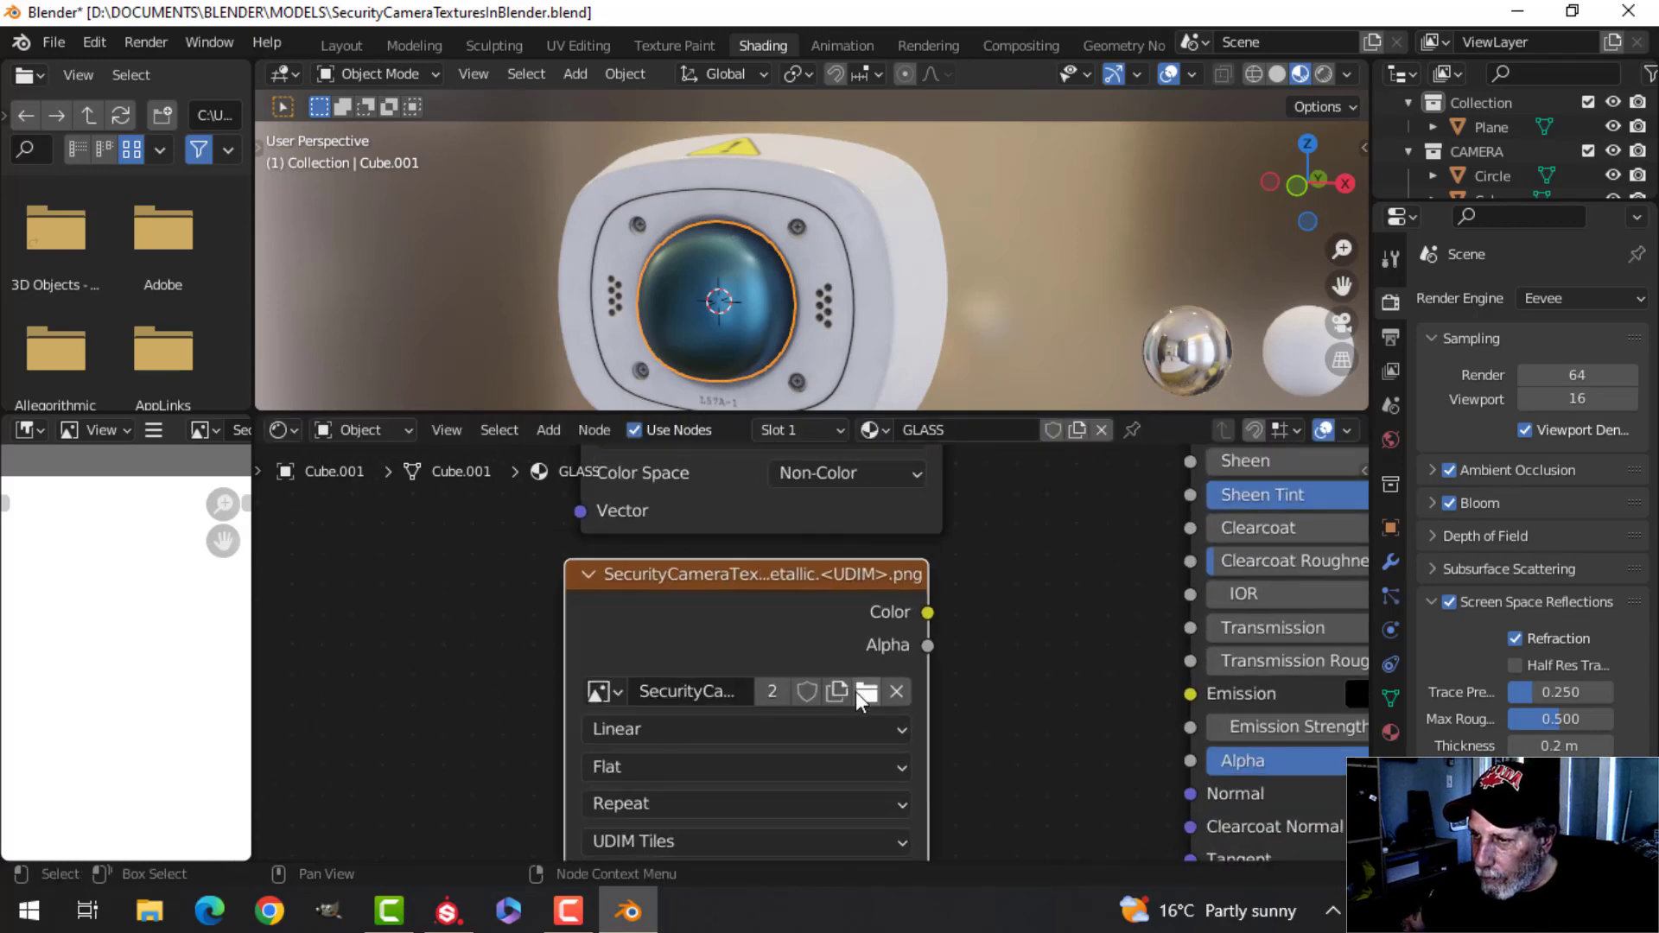
Step: Load SecurityCameraTexturingVideo_GLASS_Roughness.1001.png into the new node and connect its Color to the Principled BSDF's Roughness
click(865, 691)
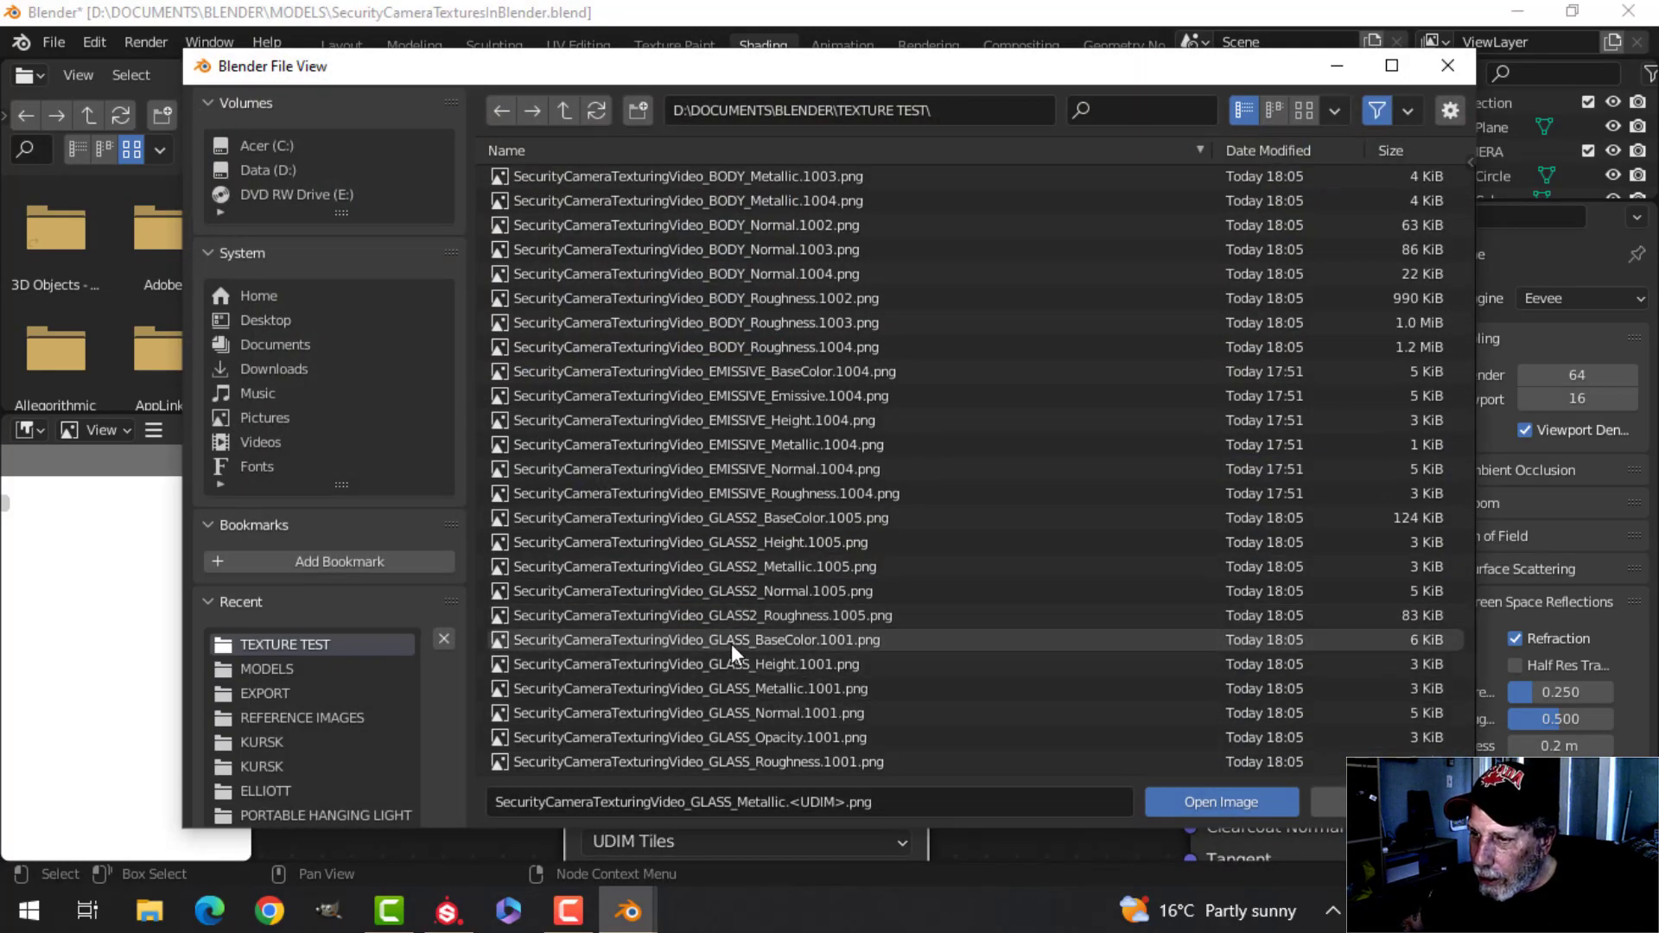
click(792, 761)
click(1166, 796)
middle_drag(992, 646, 784, 679)
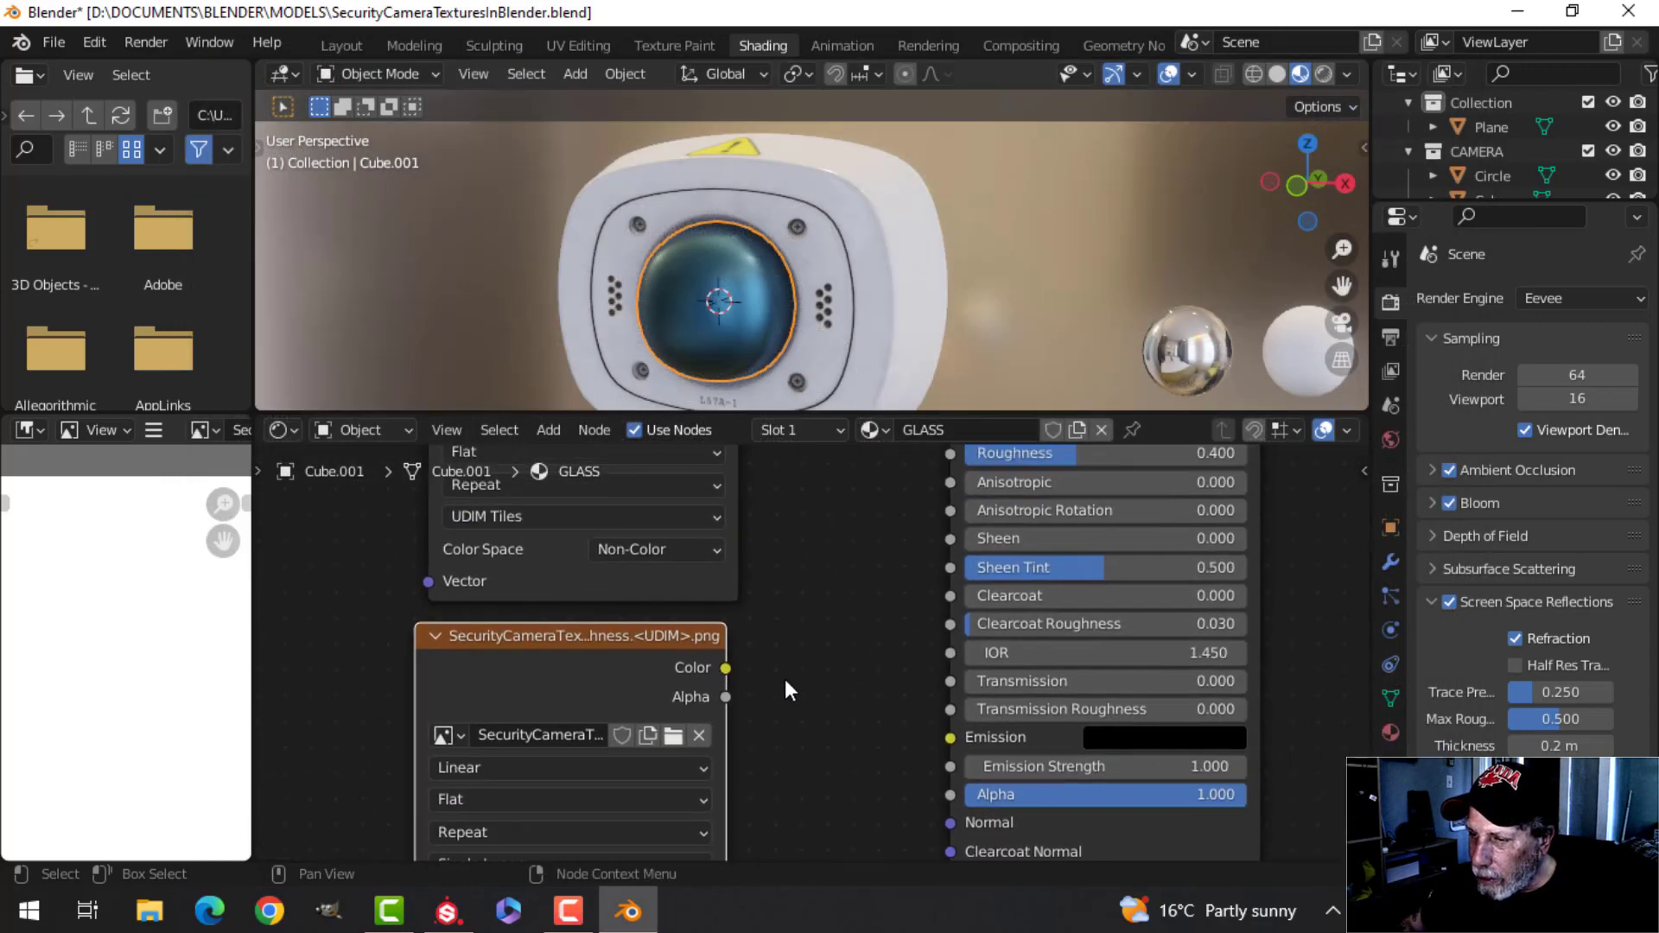
drag(724, 667, 958, 641)
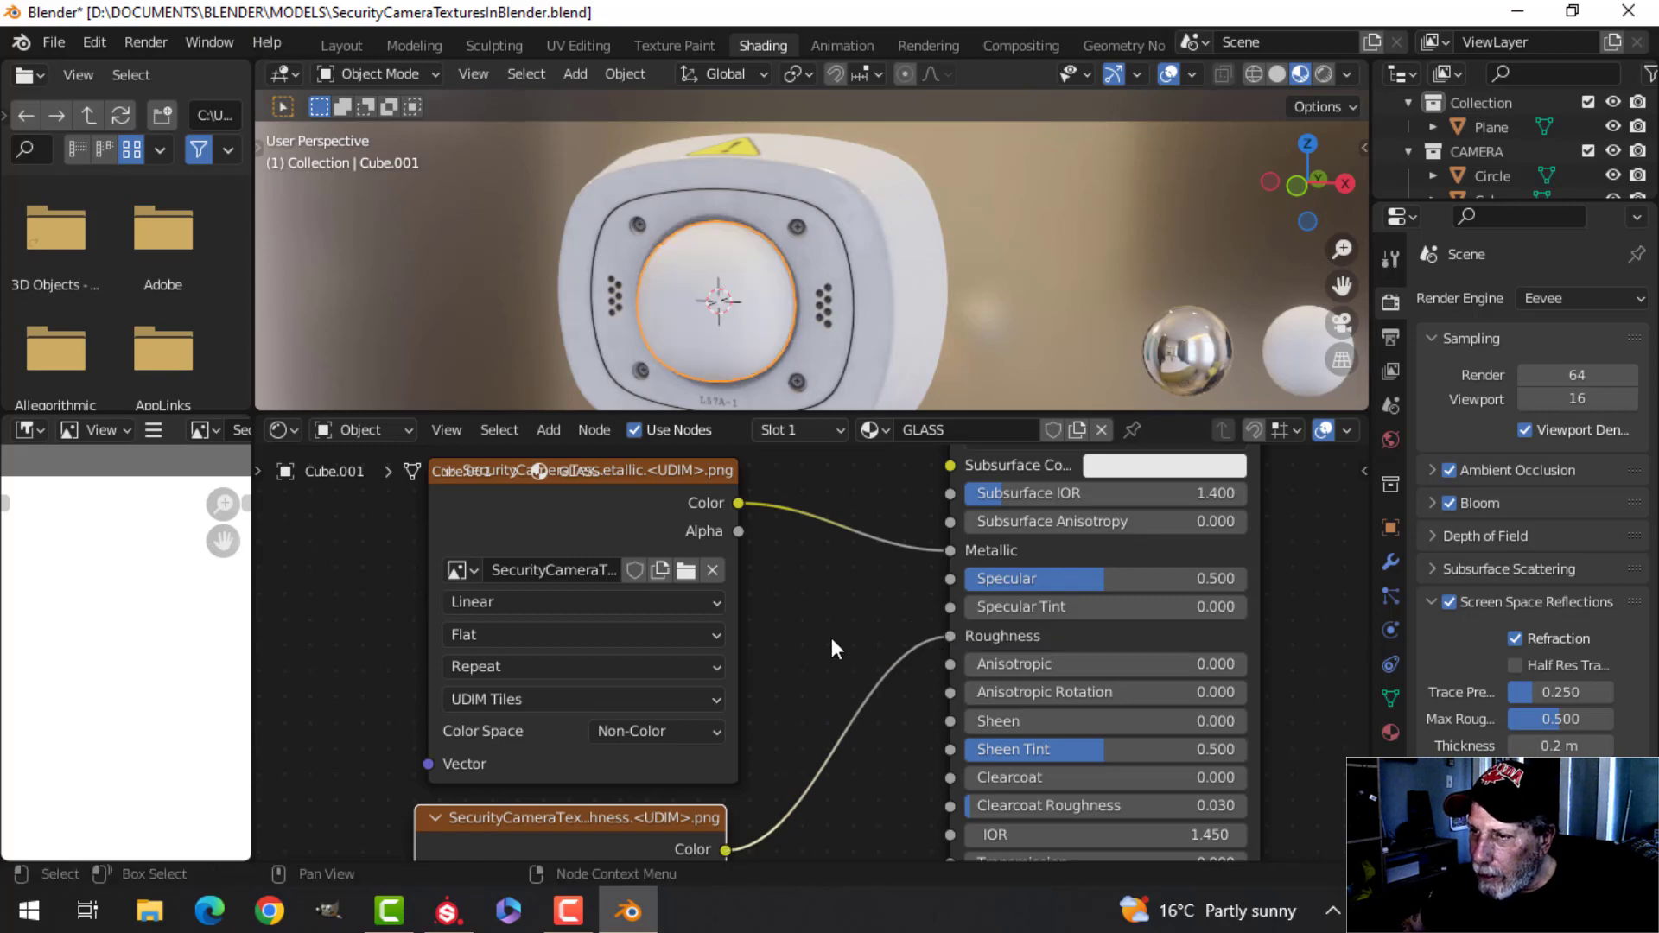
scroll(832, 641, down, 3)
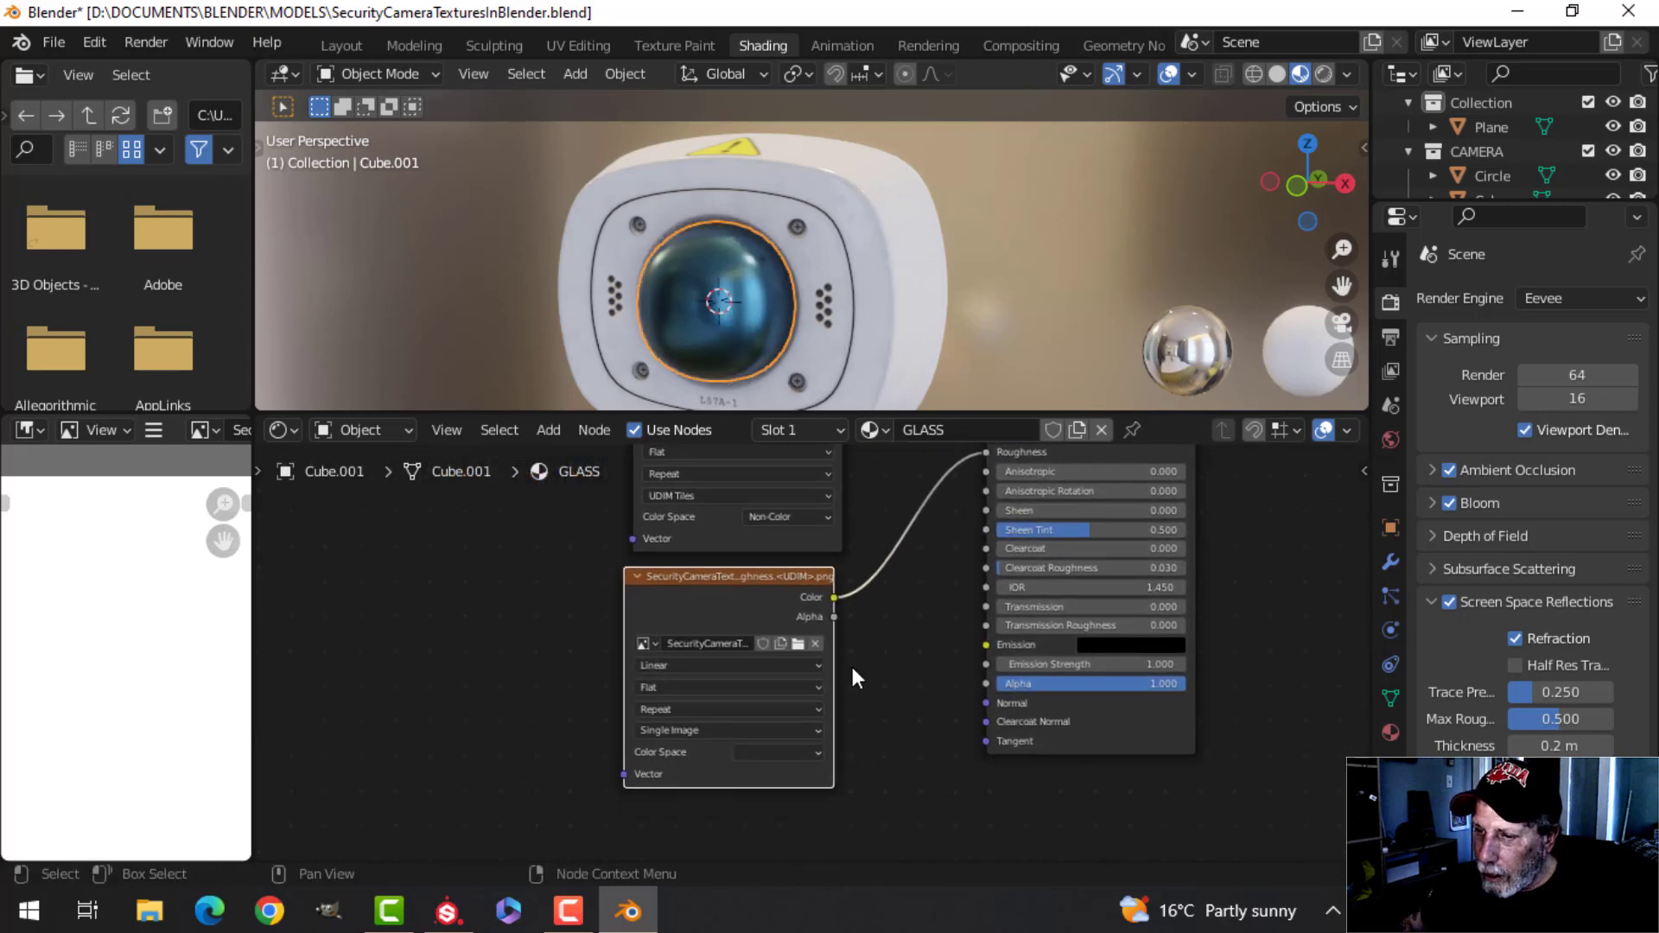
Step: Set the GLASS roughness texture's color space to Non-Color and its source to UDIM Tiles
click(759, 752)
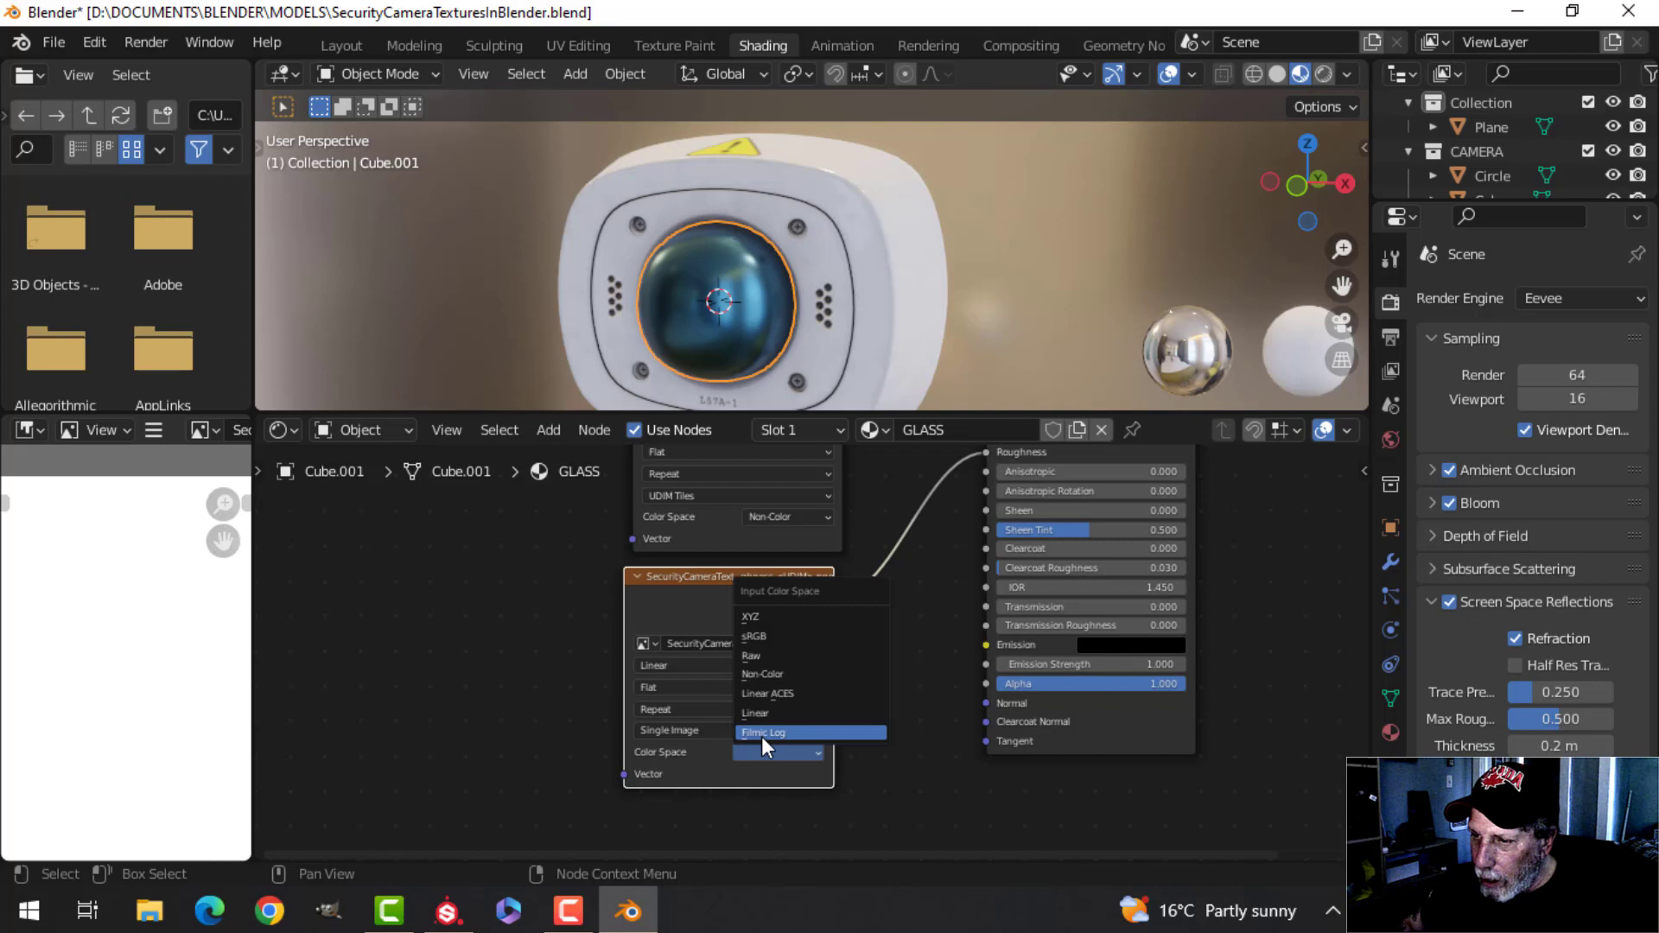
click(775, 670)
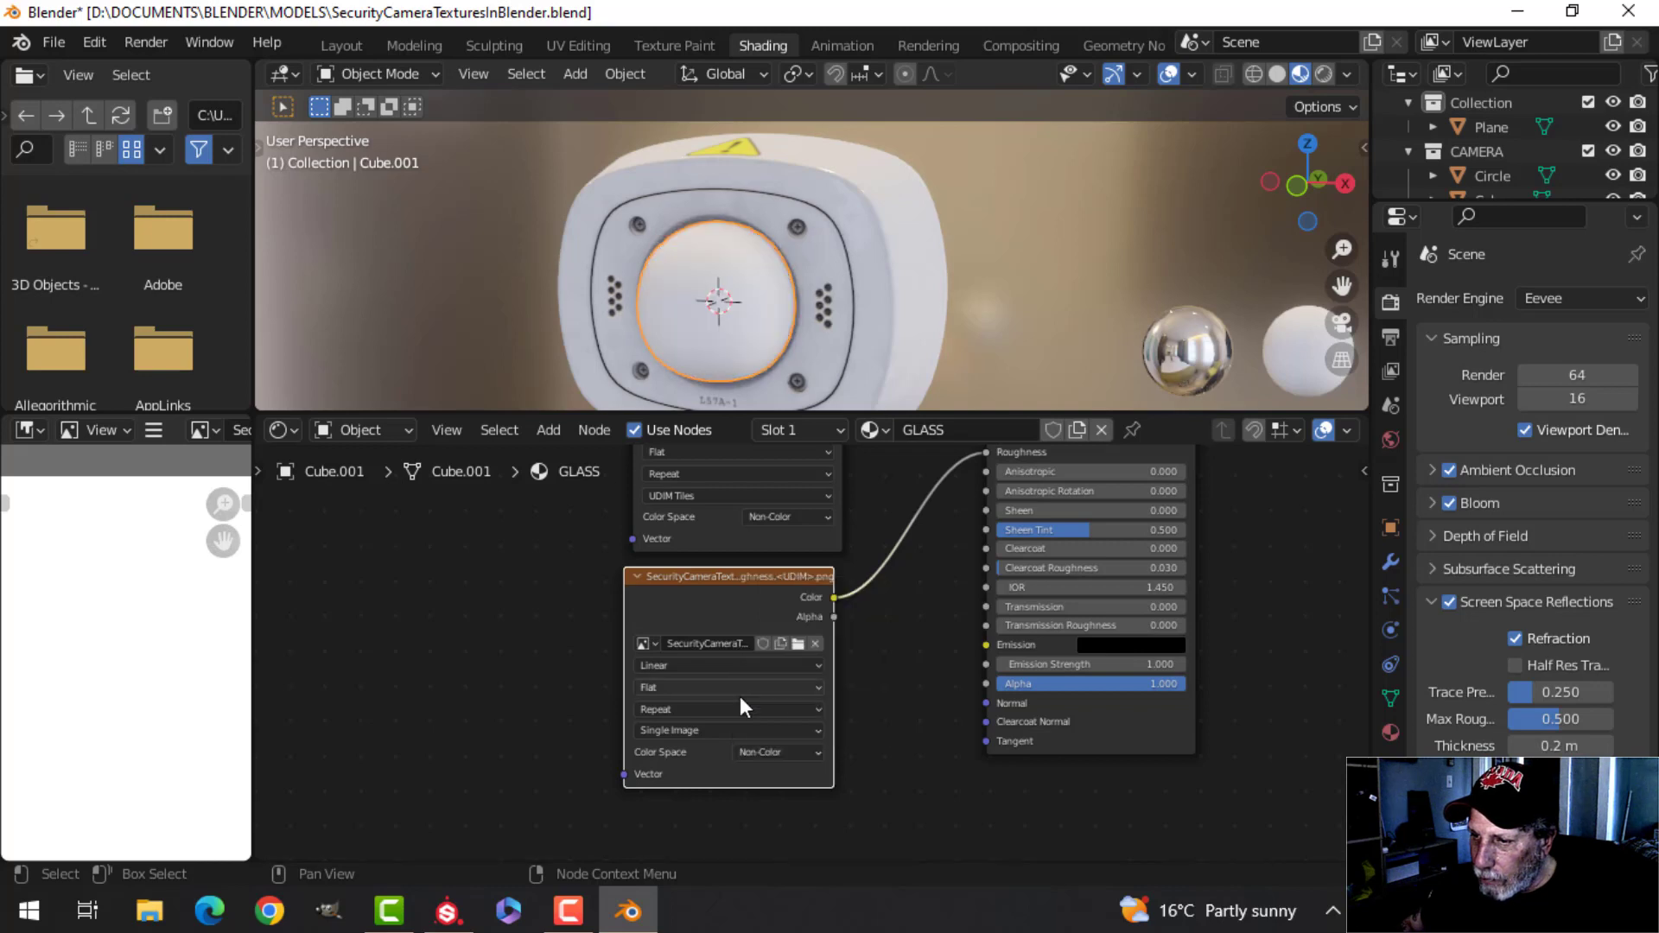
click(701, 728)
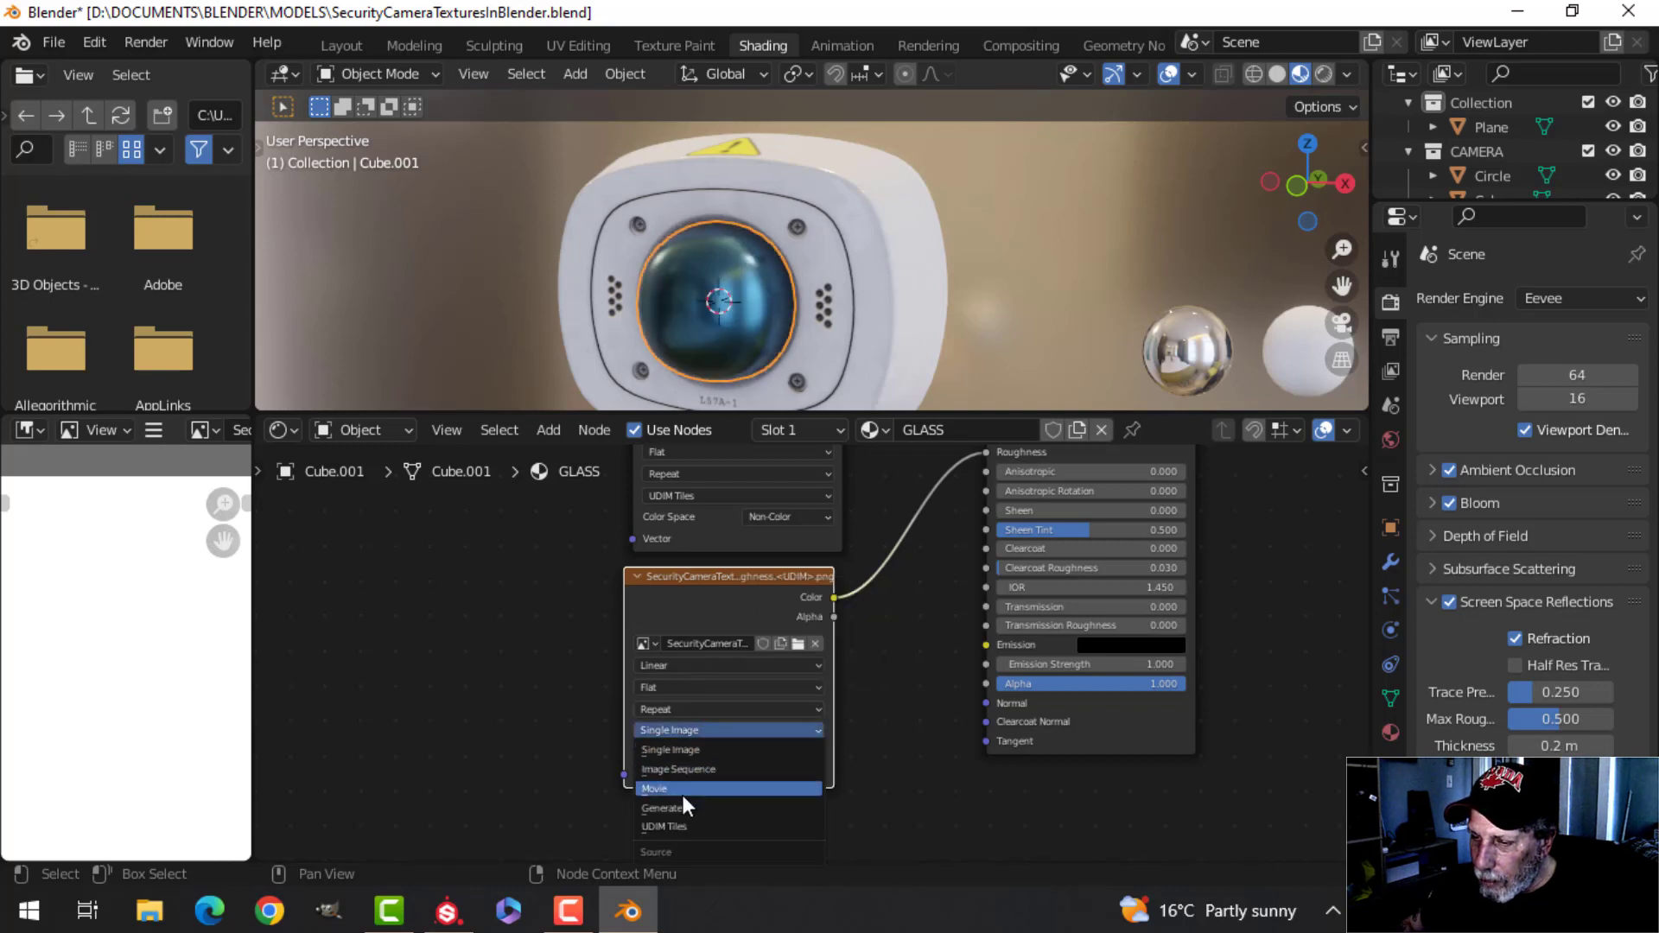
click(682, 769)
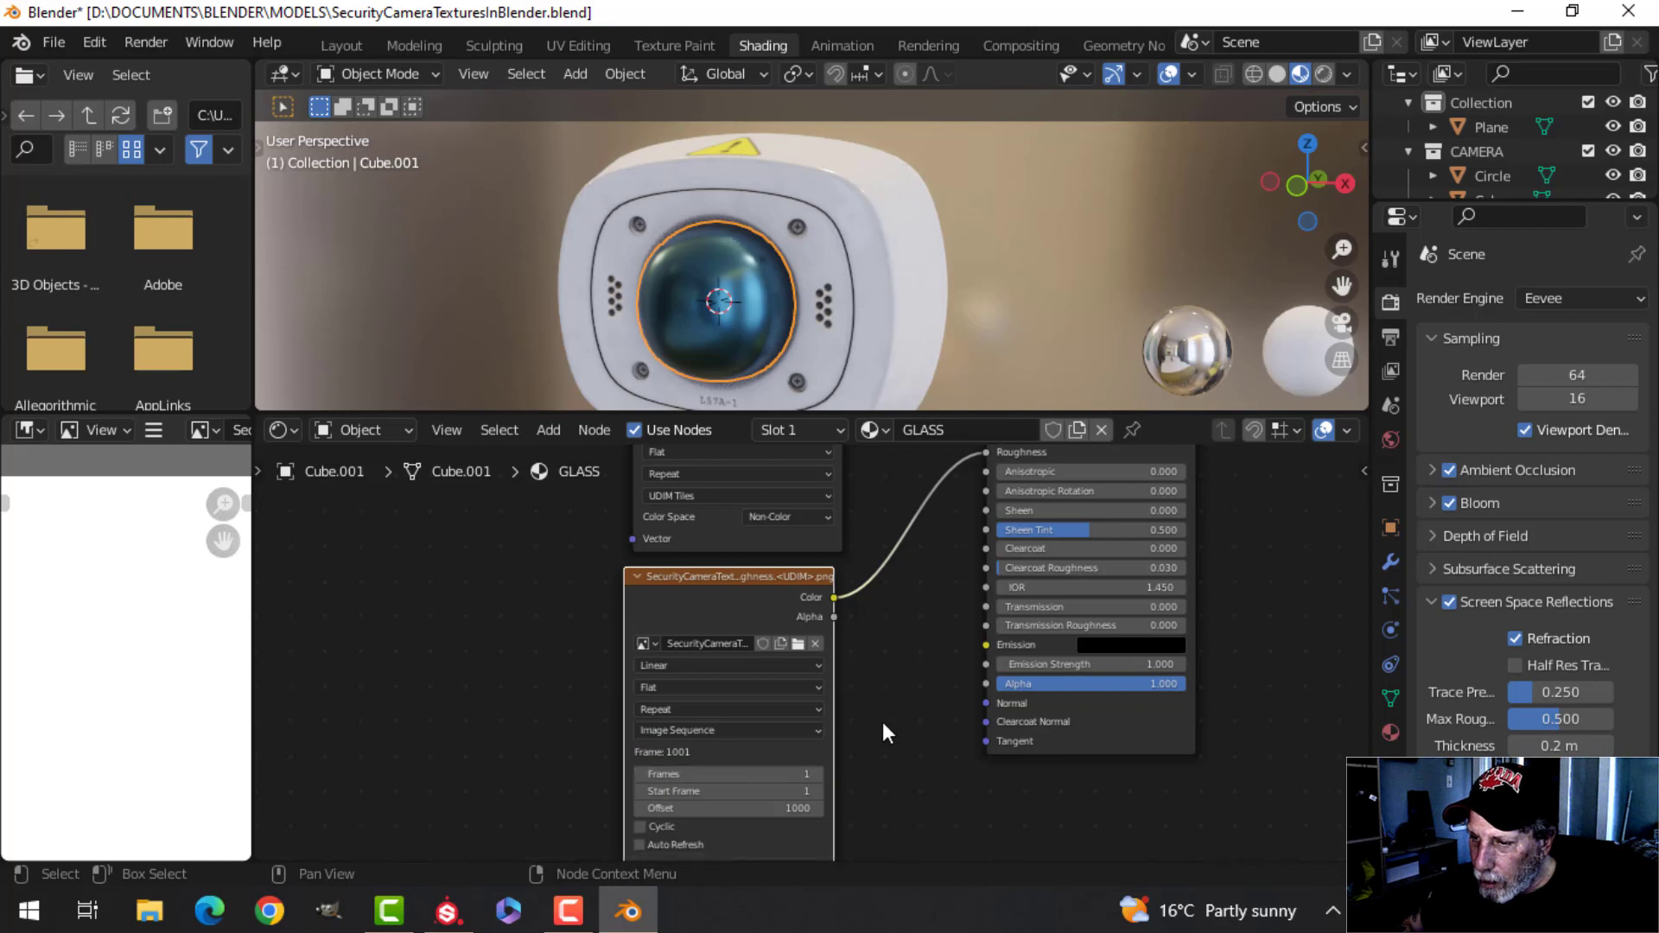
scroll(874, 637, up, 3)
click(644, 571)
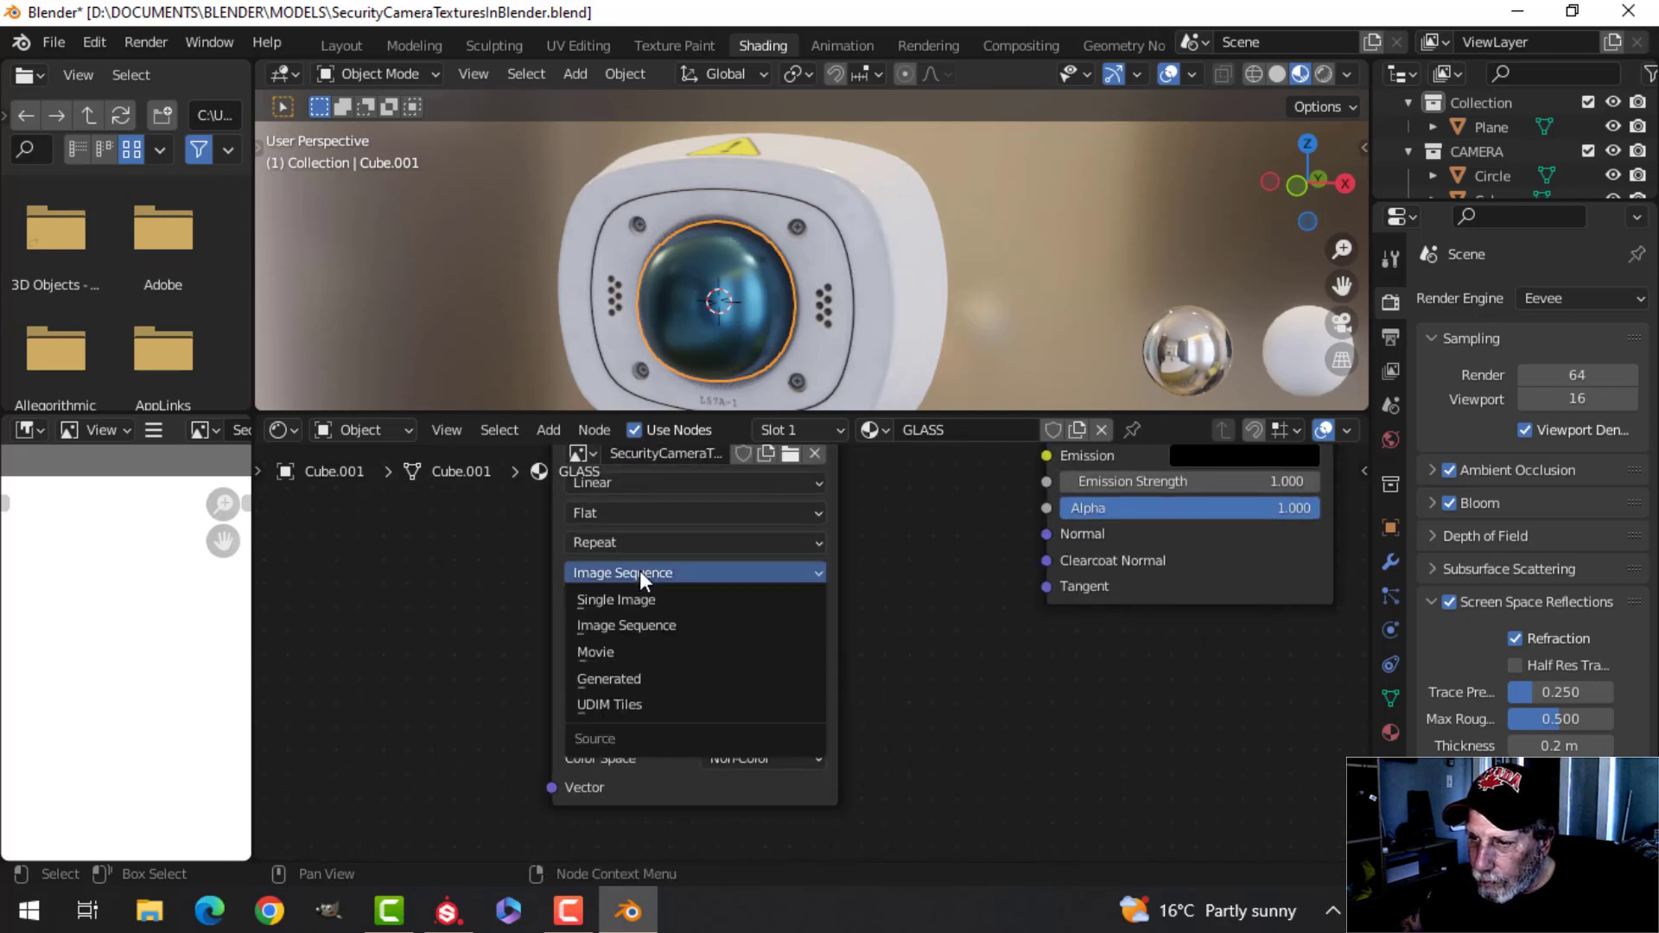
click(638, 701)
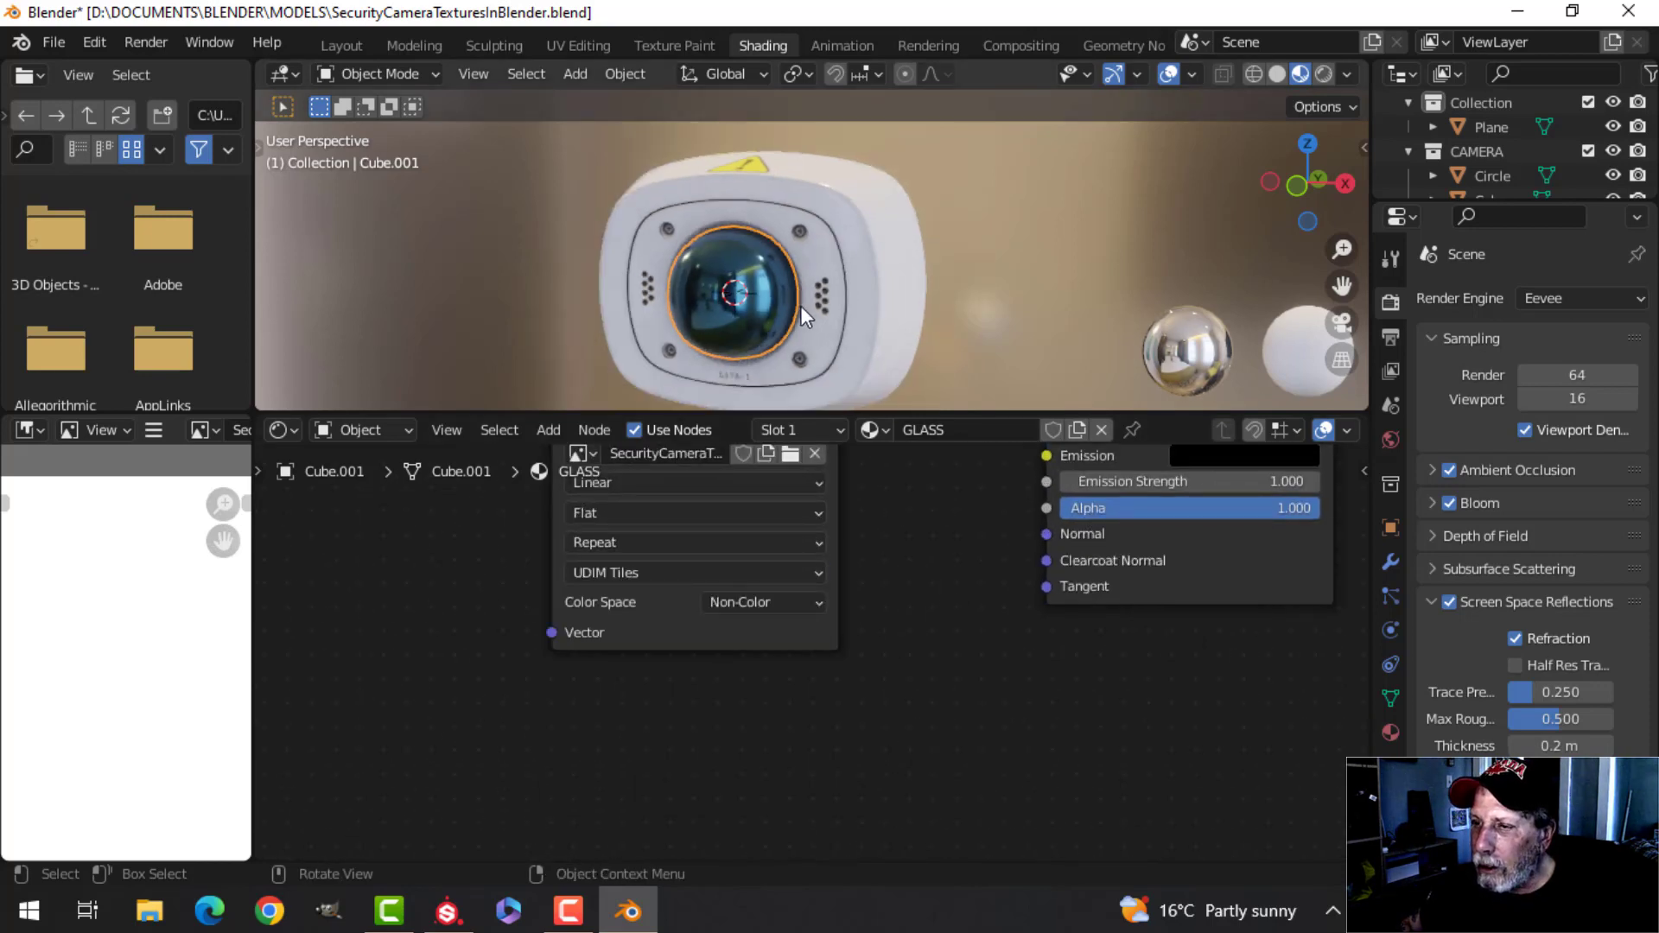
Step: Move the Material Output node farther from the Principled BSDF to make room for another node
middle_drag(800, 305, 888, 335)
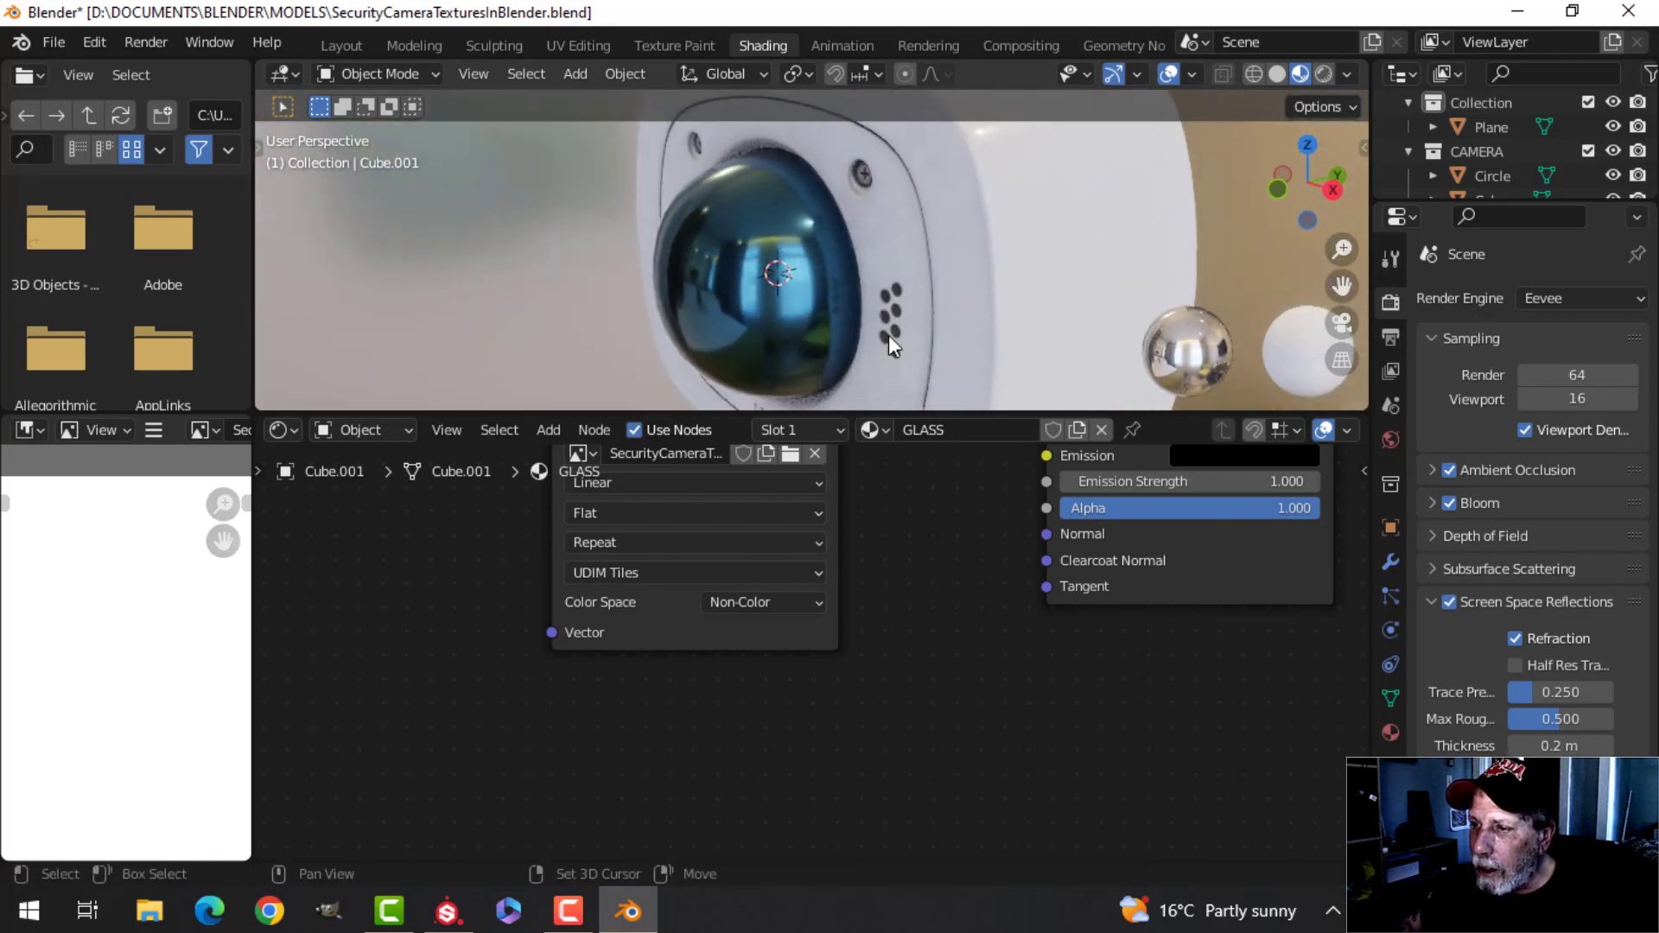
scroll(975, 537, down, 5)
ctrl+scroll(816, 616, down, 5)
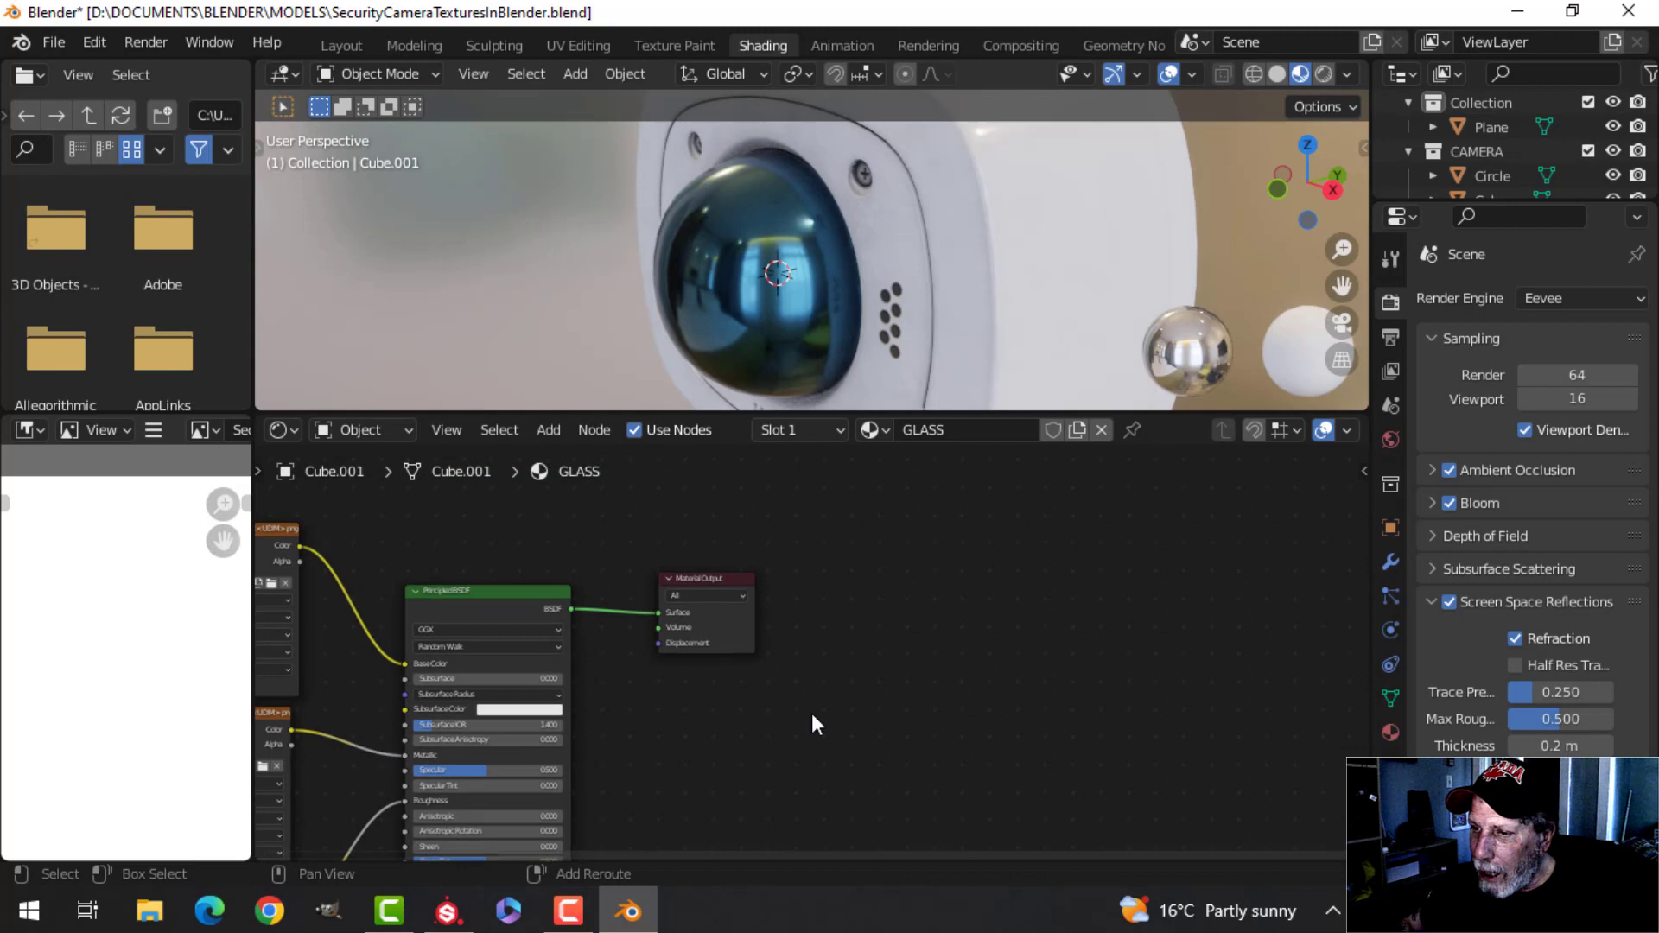
click(709, 577)
key(g)
click(914, 724)
ctrl+scroll(914, 724, down, 2)
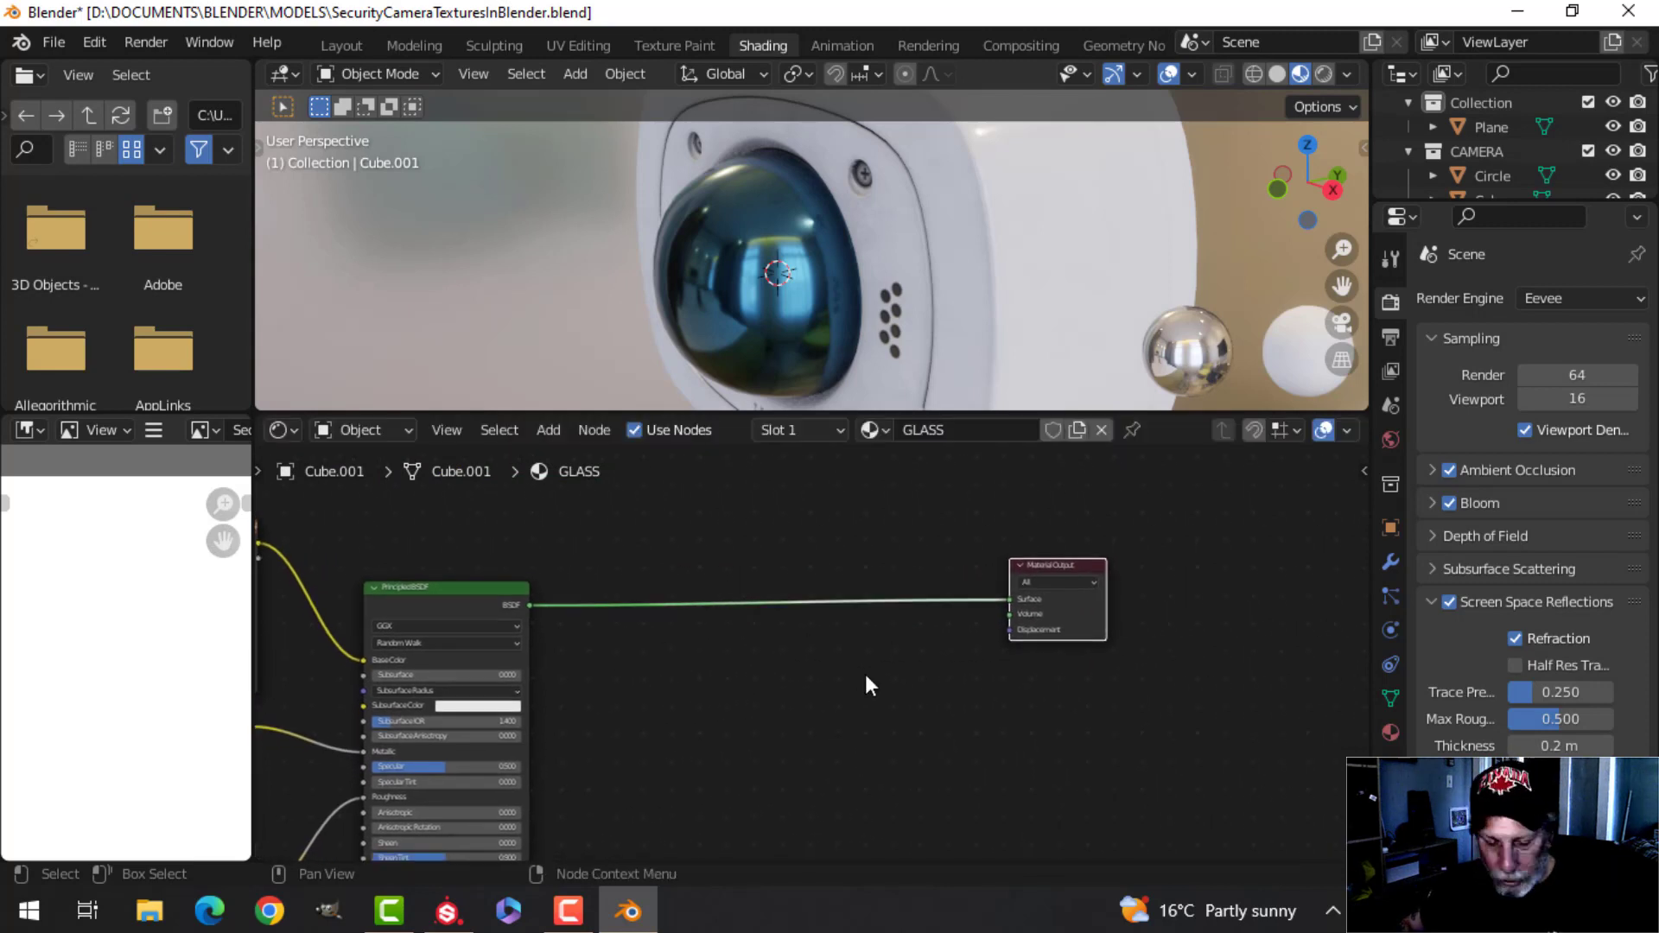
Step: Insert a Mix Shader on the link between the Principled BSDF and the Material Output
key(shift+a)
mouse_move(867, 672)
mouse_move(821, 652)
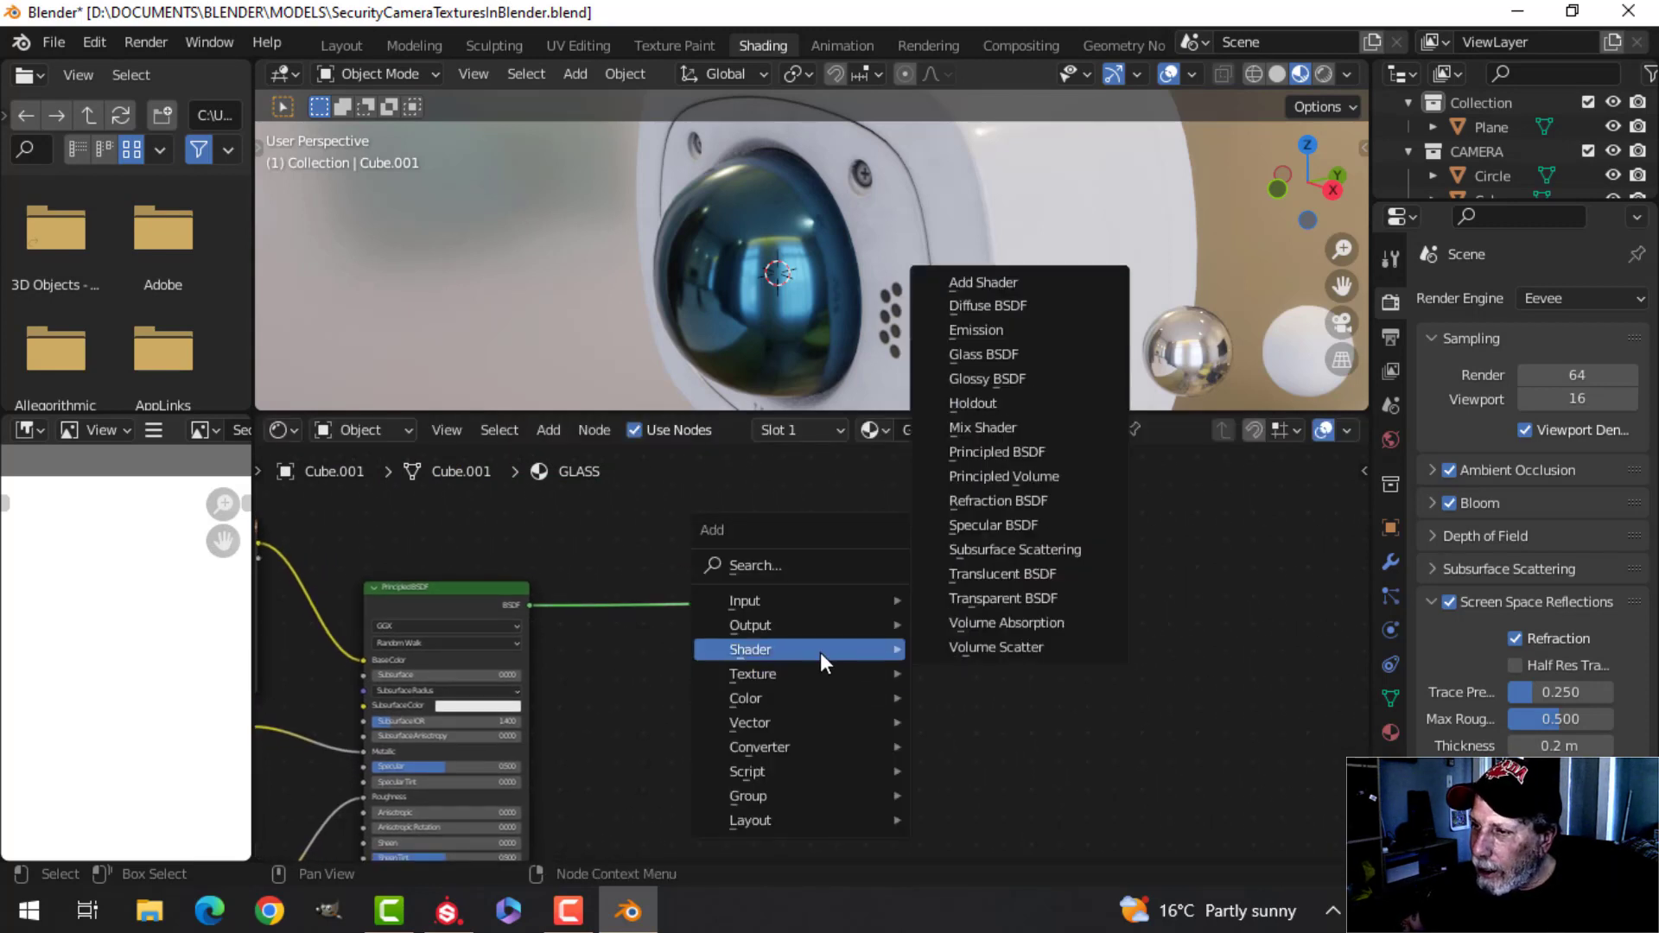
click(971, 426)
click(796, 554)
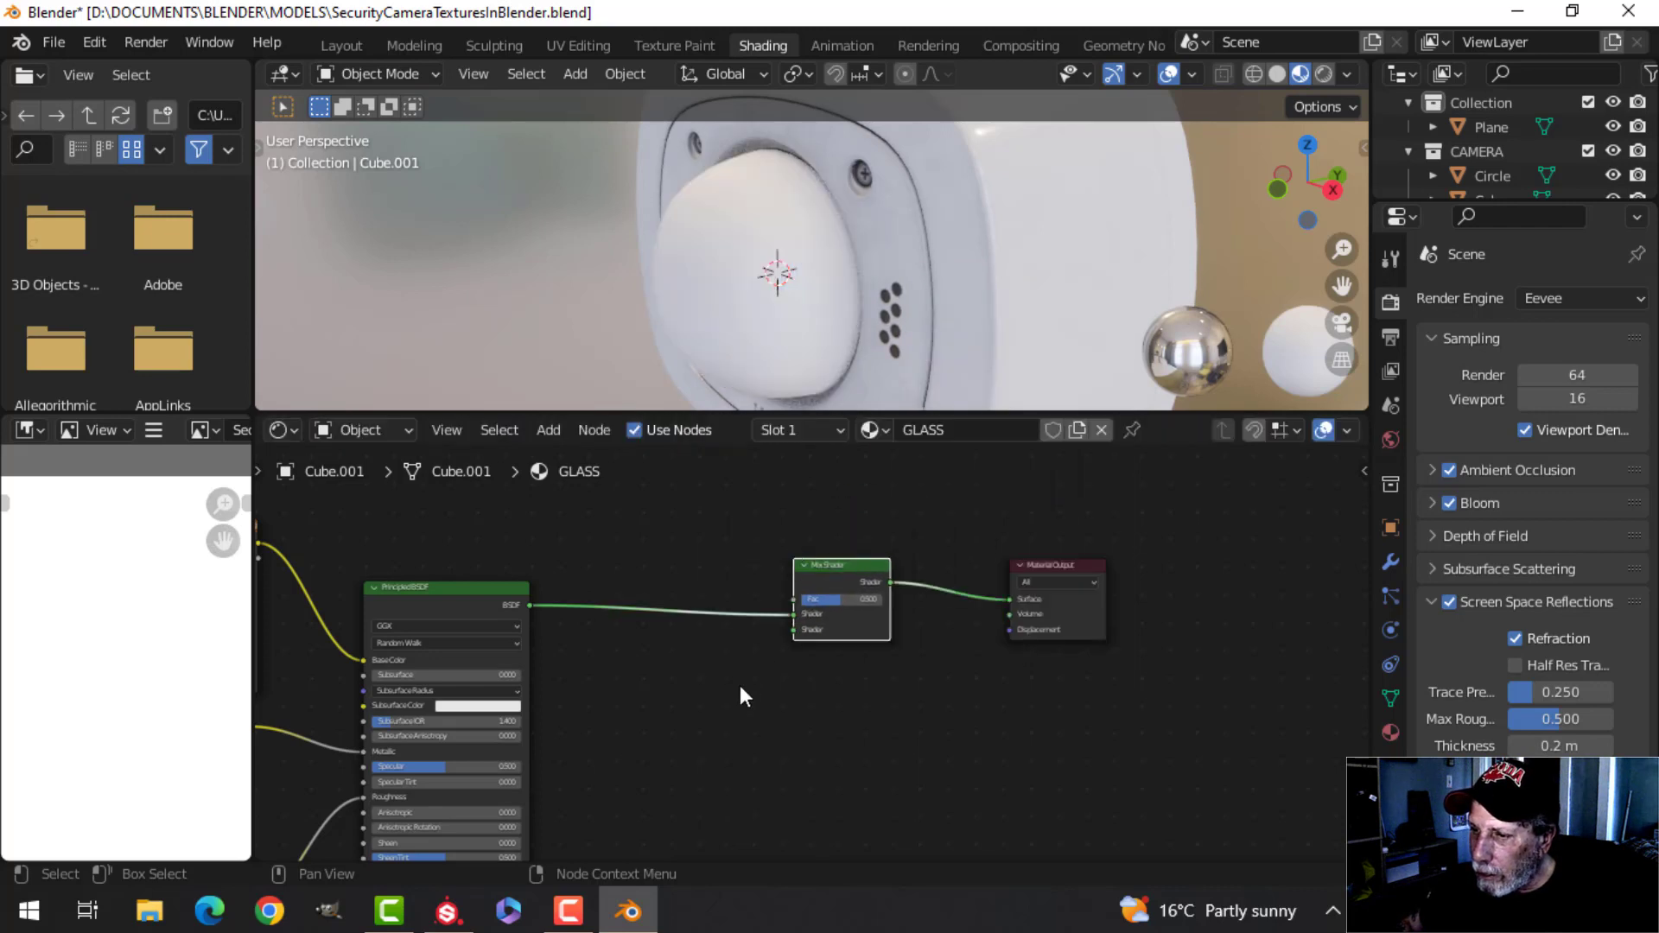
Step: Add a Transparent BSDF node and connect its output to the Mix Shader's second Shader input
scroll(885, 629, up, 2)
key(shift+a)
mouse_move(821, 630)
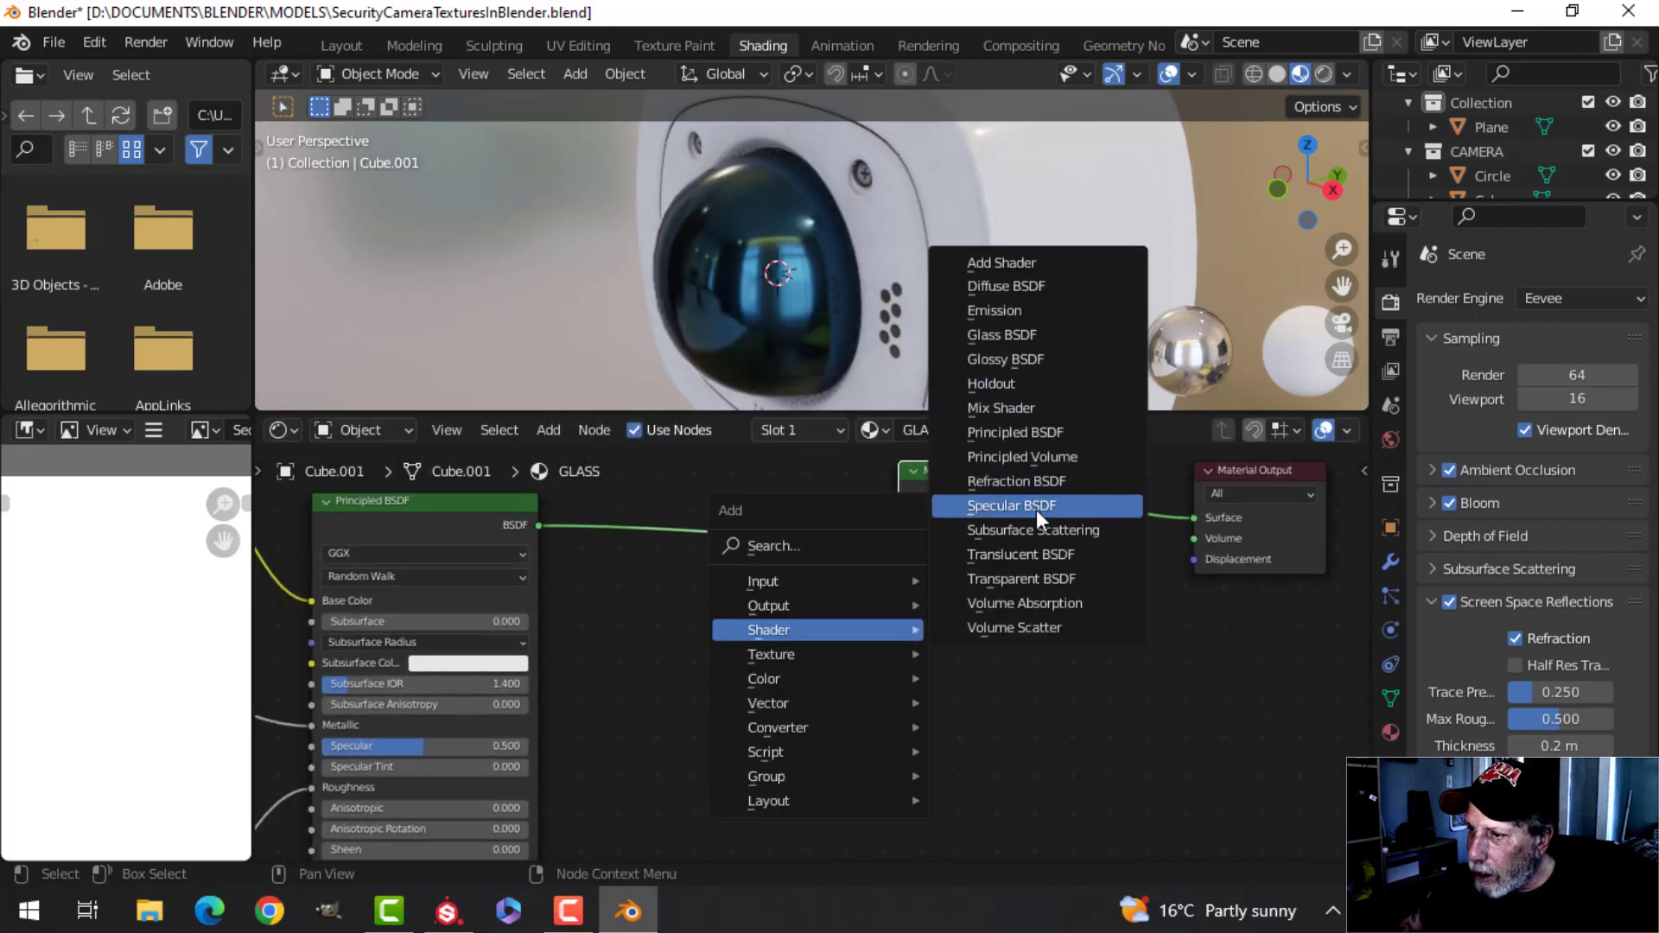
click(1046, 574)
click(803, 635)
scroll(806, 639, up, 1)
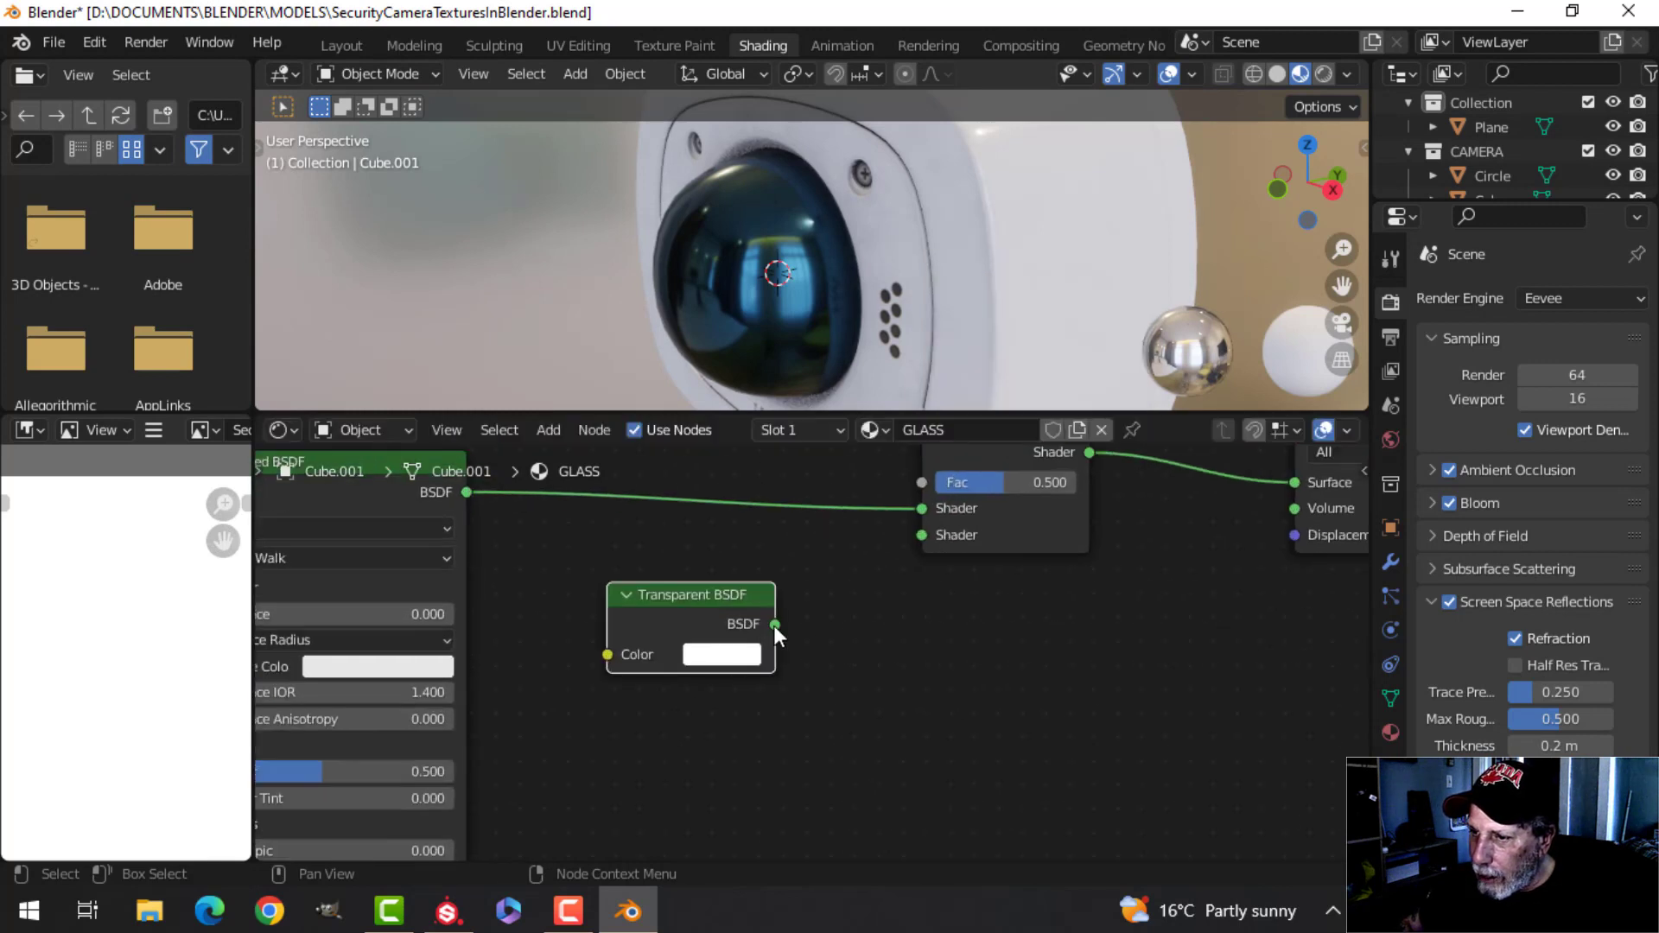
drag(774, 625, 957, 542)
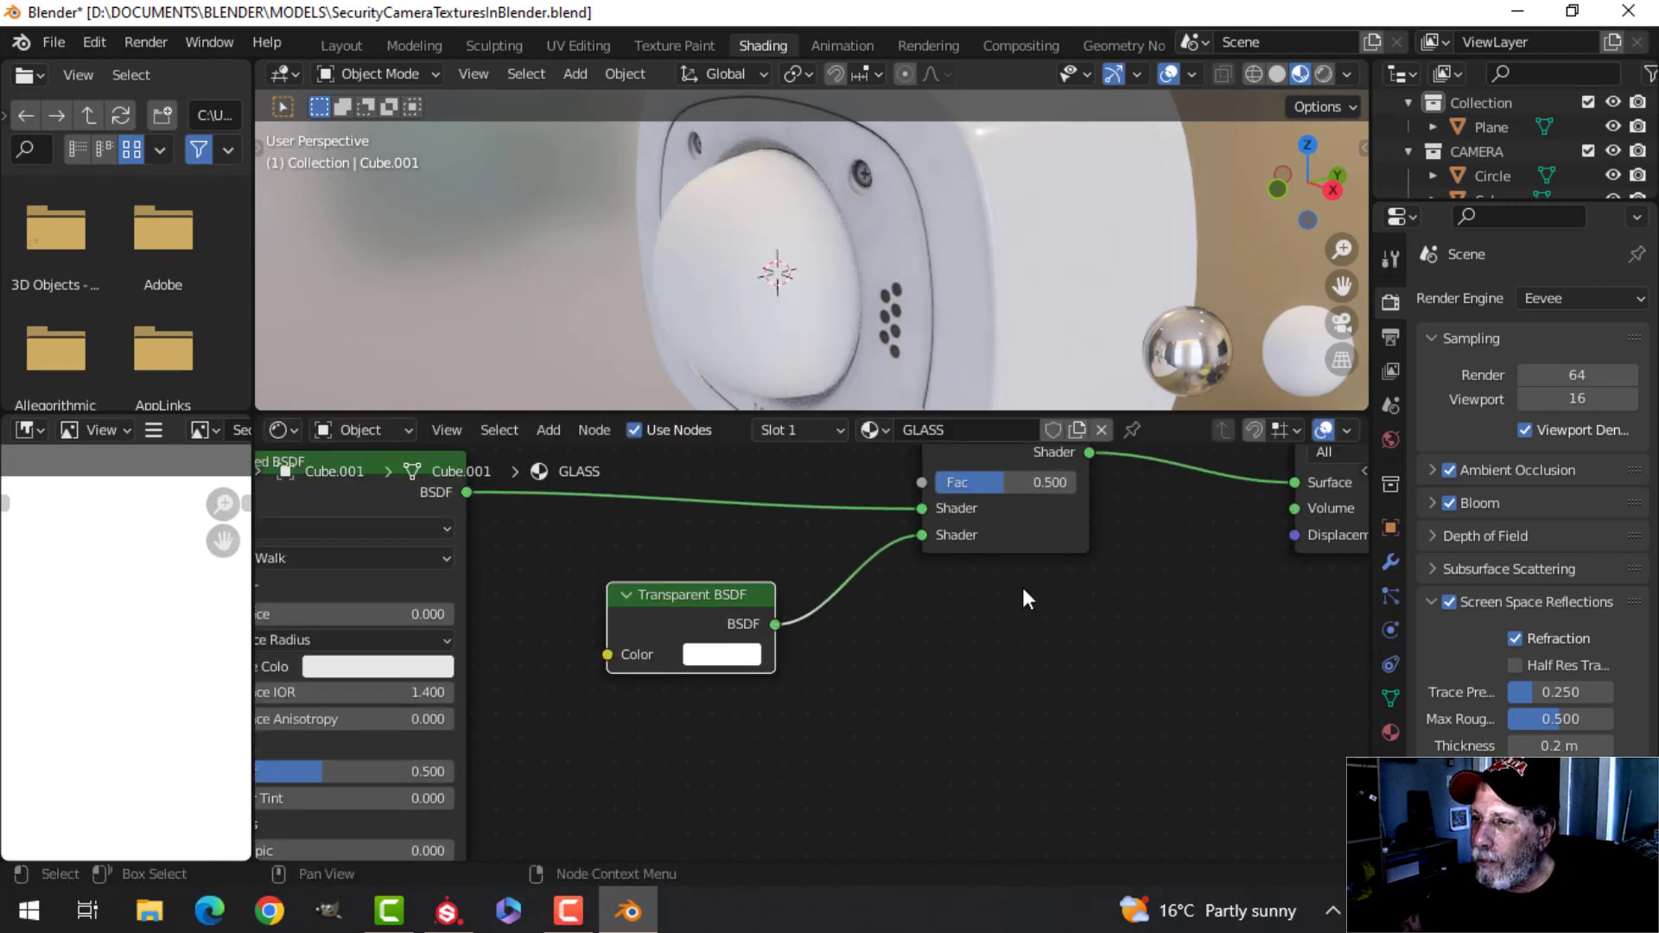
scroll(956, 604, down, 3)
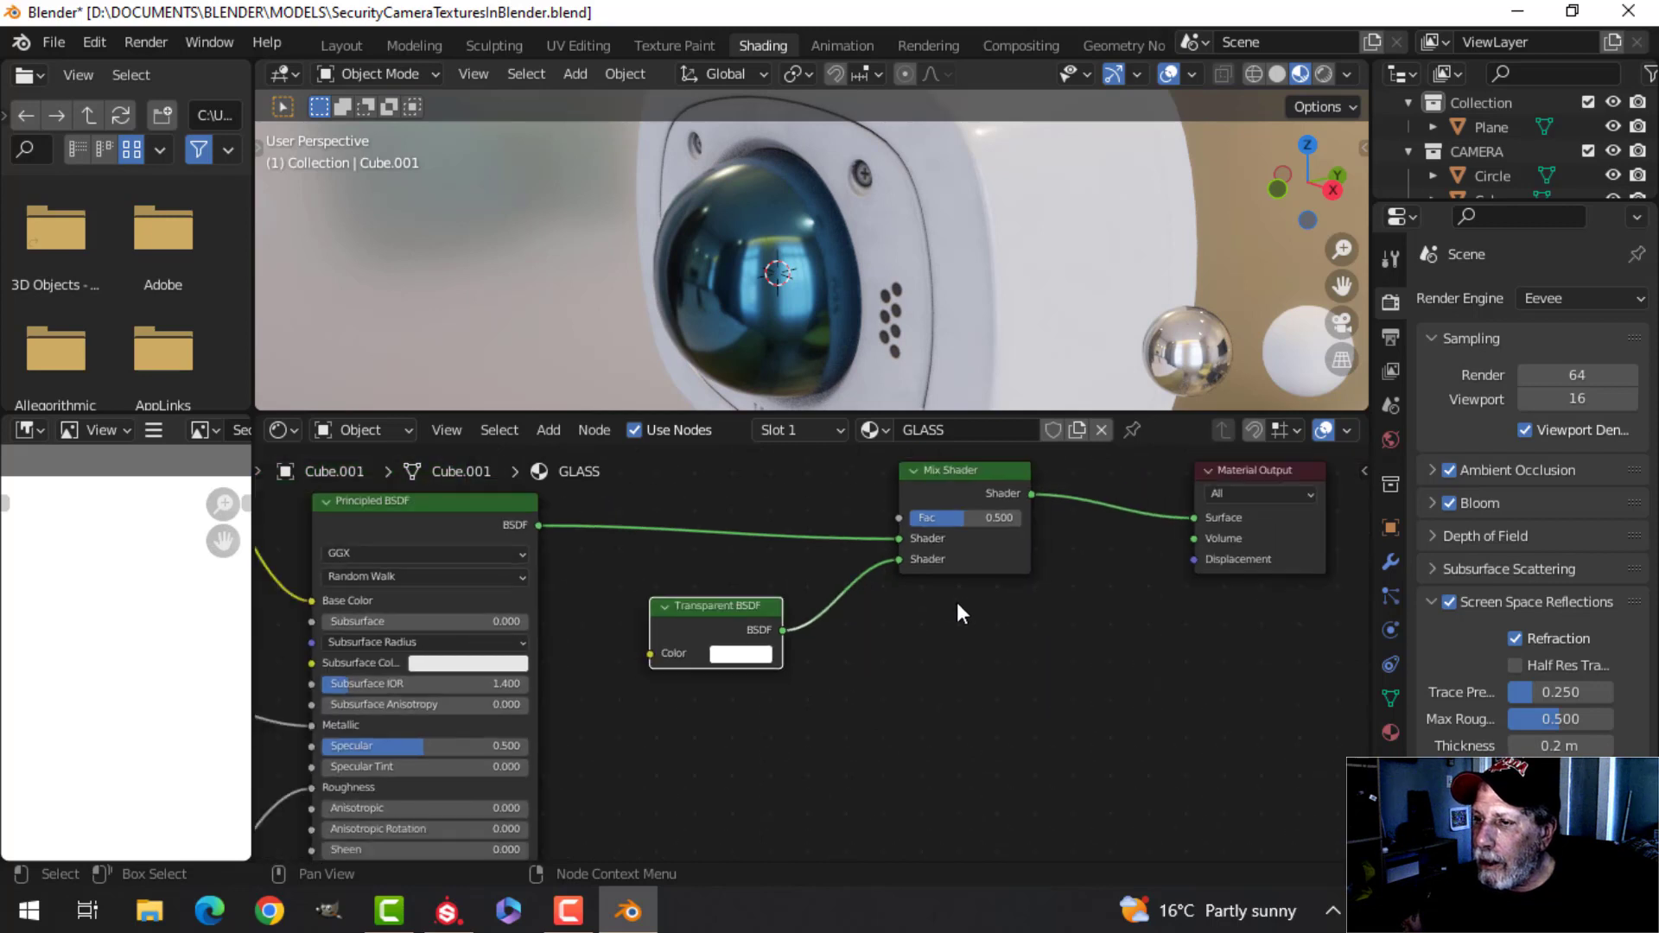
Step: Add an Image Texture node above the Principled BSDF and Mix Shader in the GLASS material
middle_drag(830, 600, 879, 637)
key(shift+a)
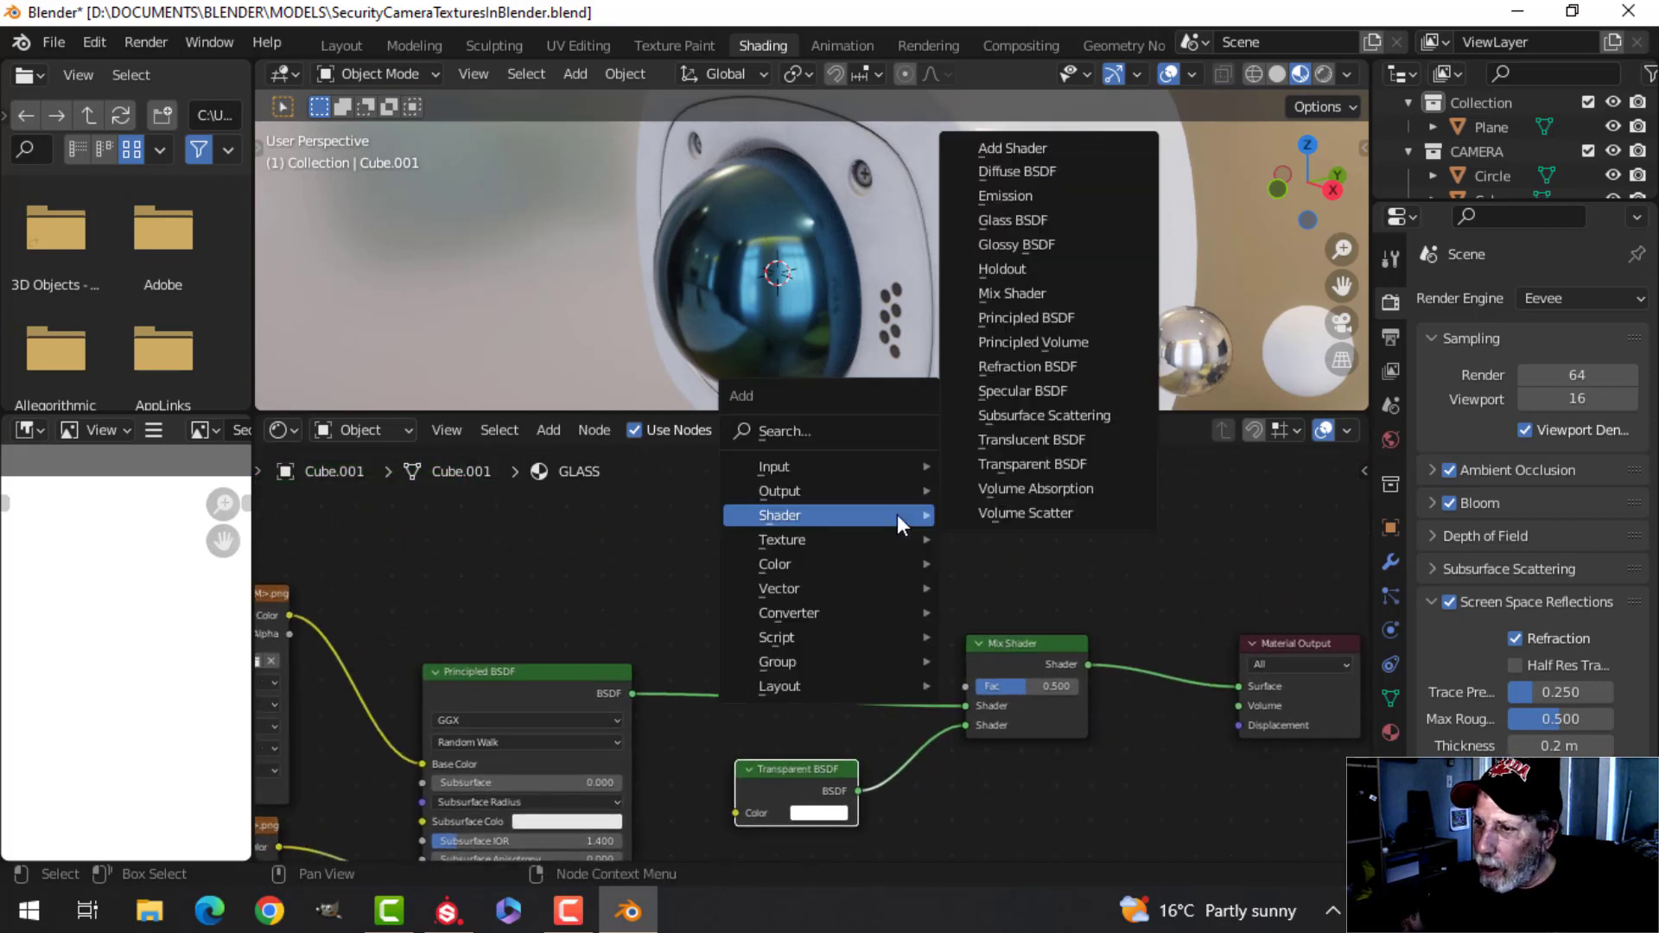
mouse_move(871, 545)
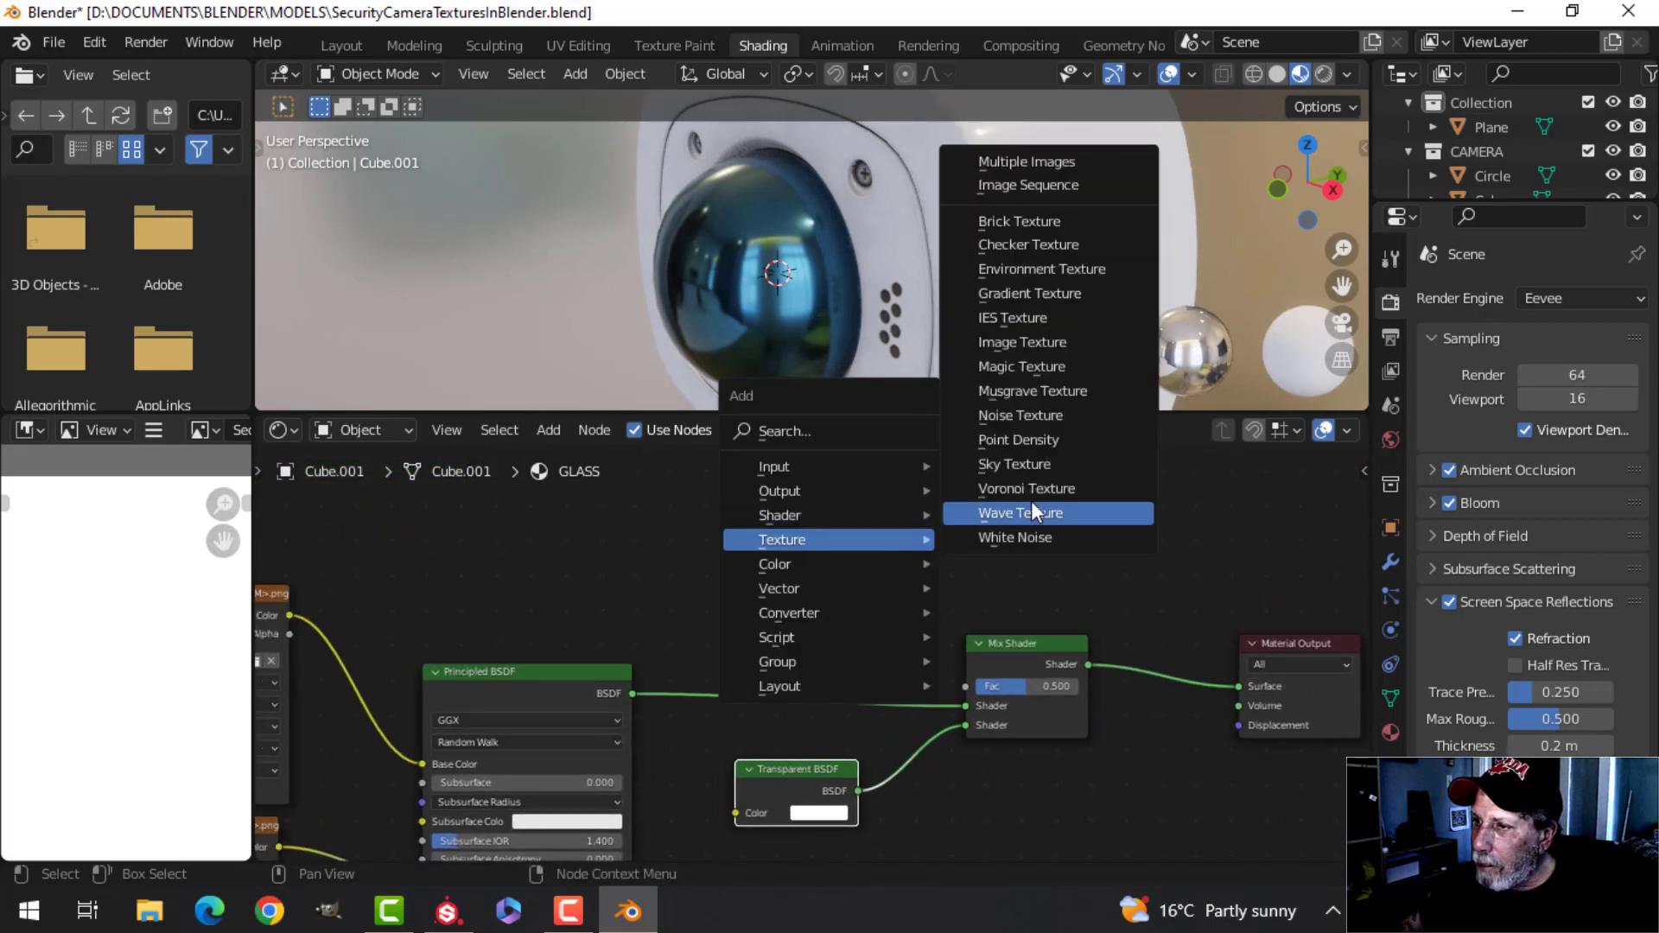
click(1044, 346)
click(776, 429)
scroll(729, 520, up, 2)
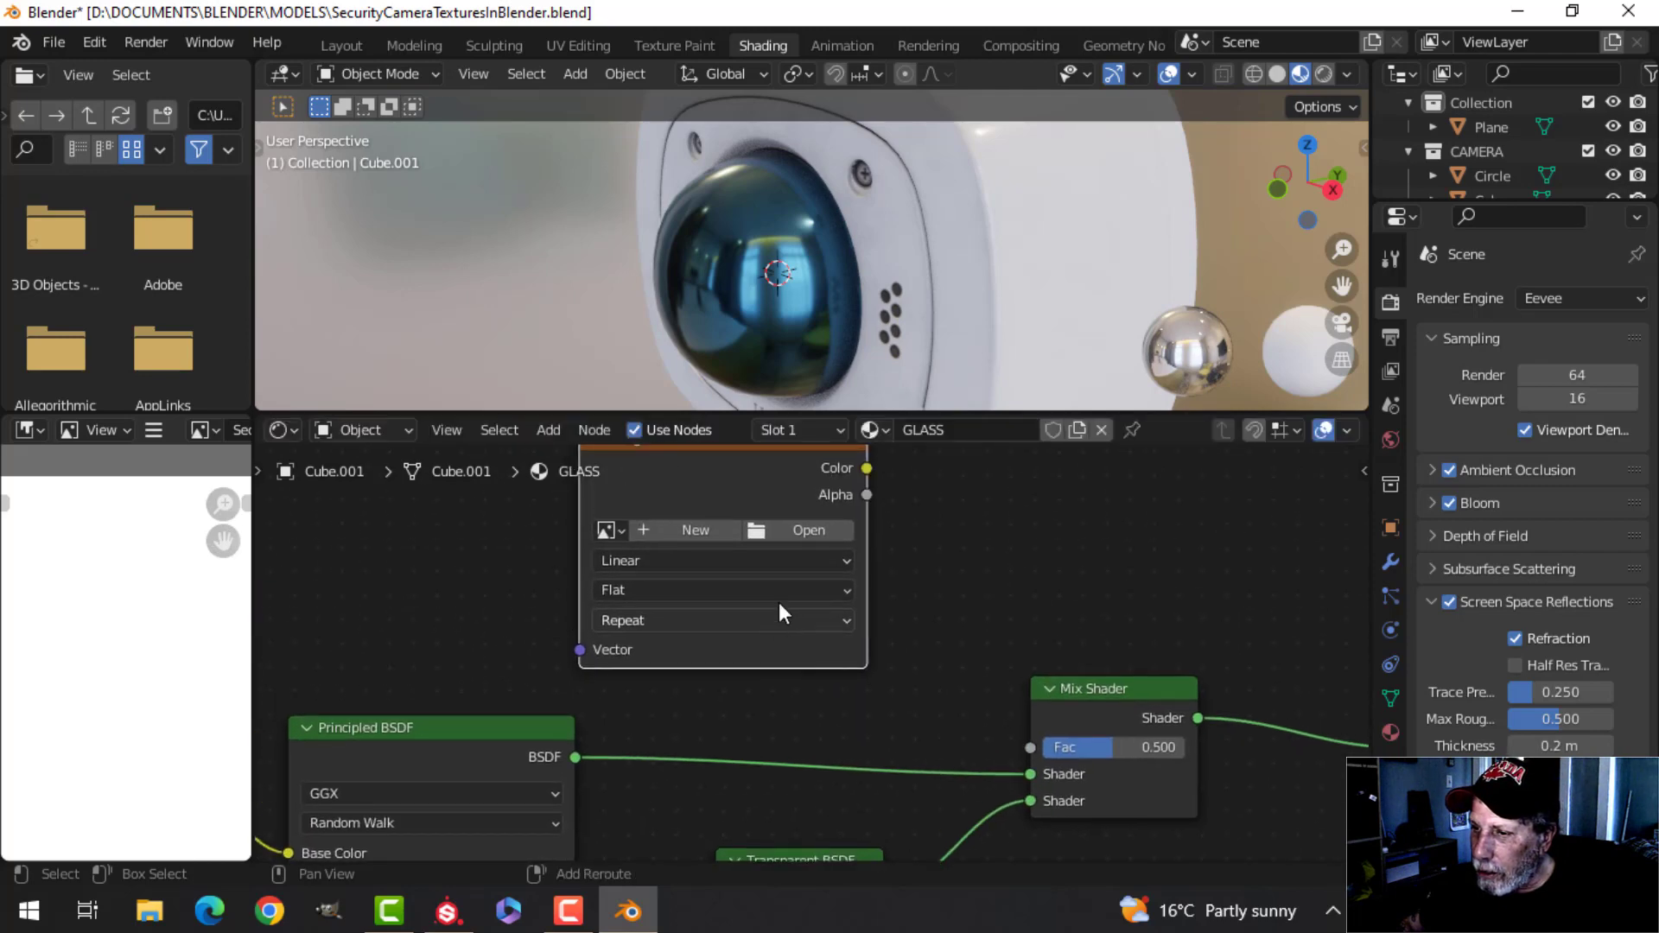
Step: Load SecurityCameraTexturingVideo_GLASS_Opacity.1001.png into the new texture node and connect its Color to the Mix Shader's Fac
click(795, 531)
click(285, 644)
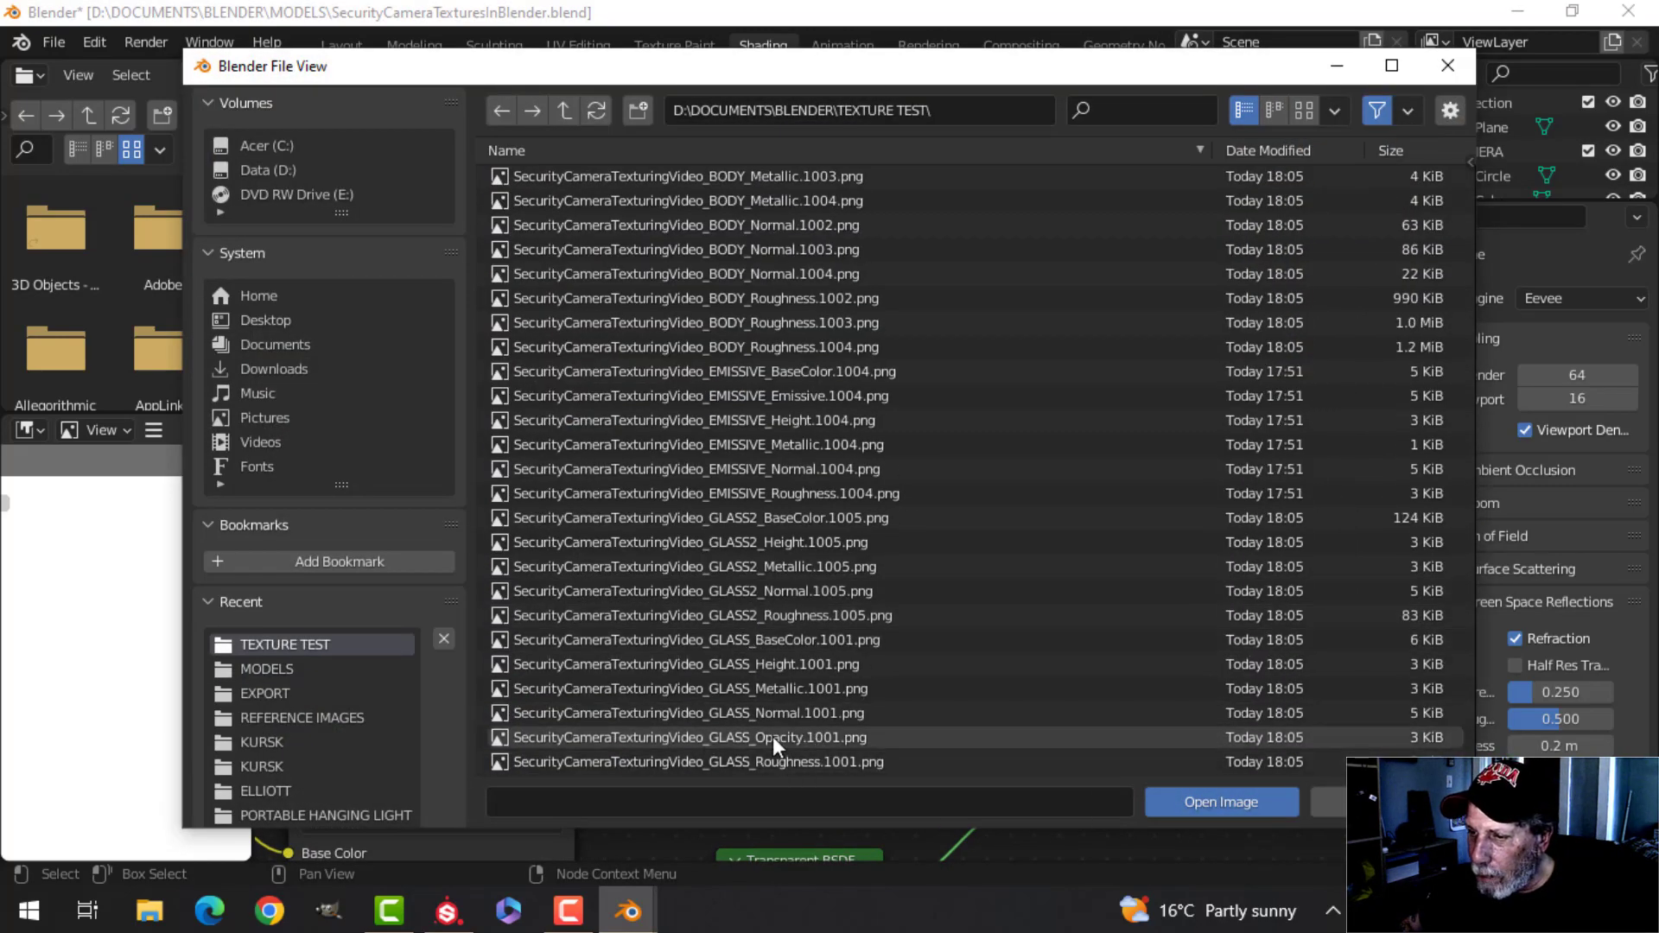
click(773, 736)
click(1222, 805)
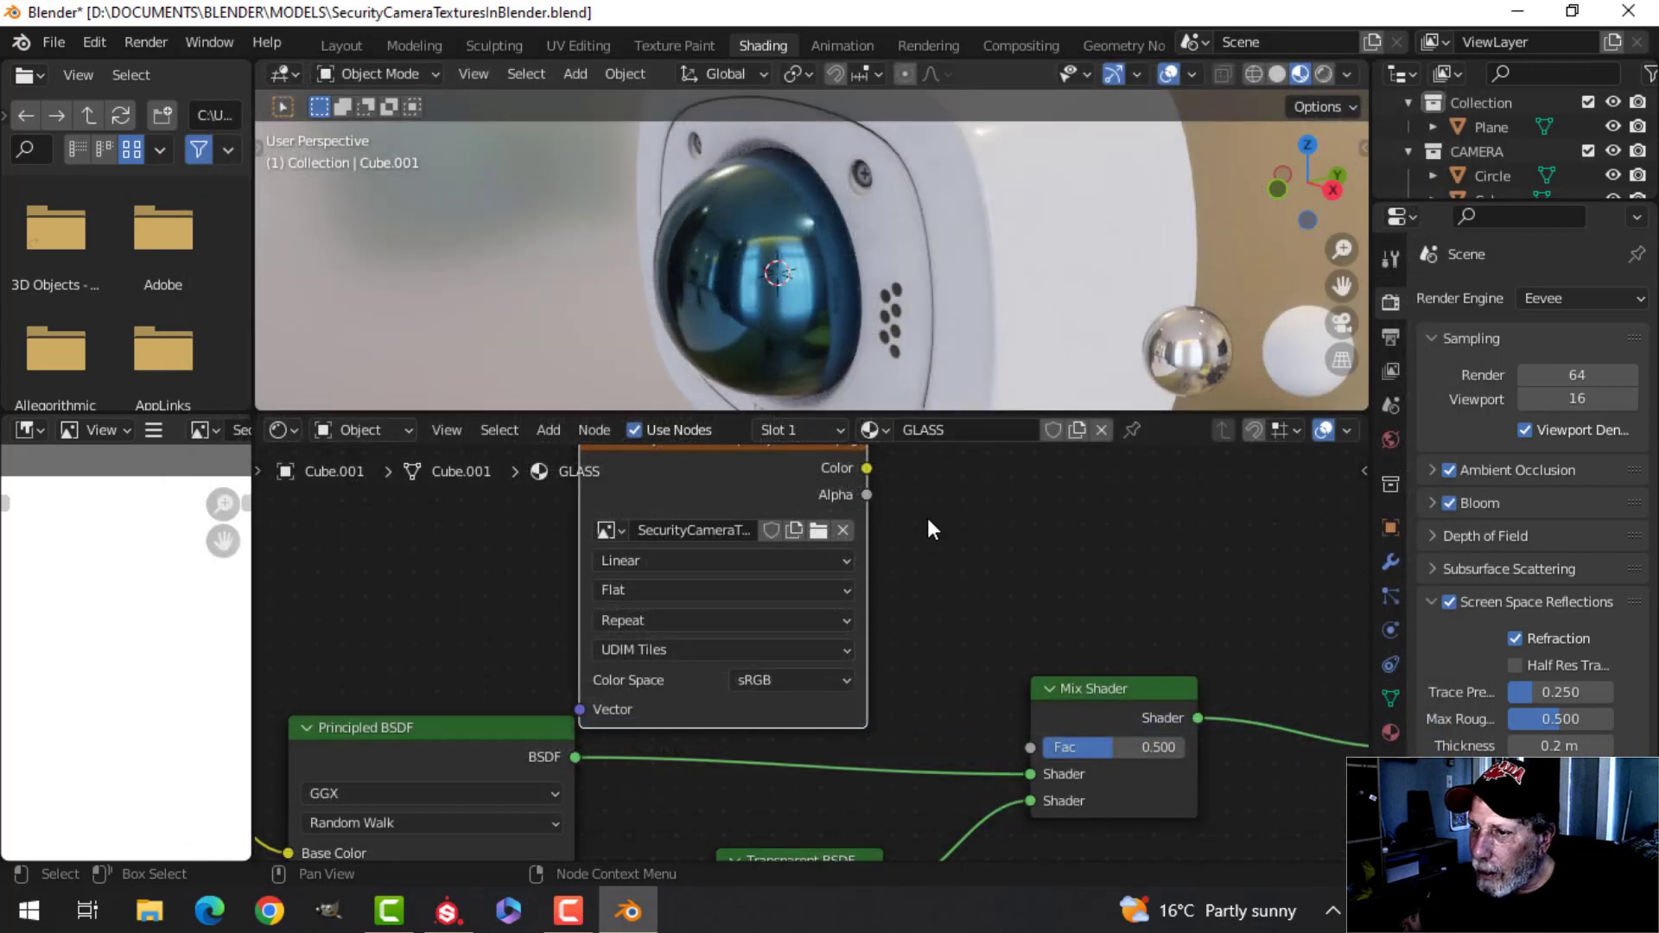
scroll(926, 528, down, 2)
drag(775, 506, 907, 728)
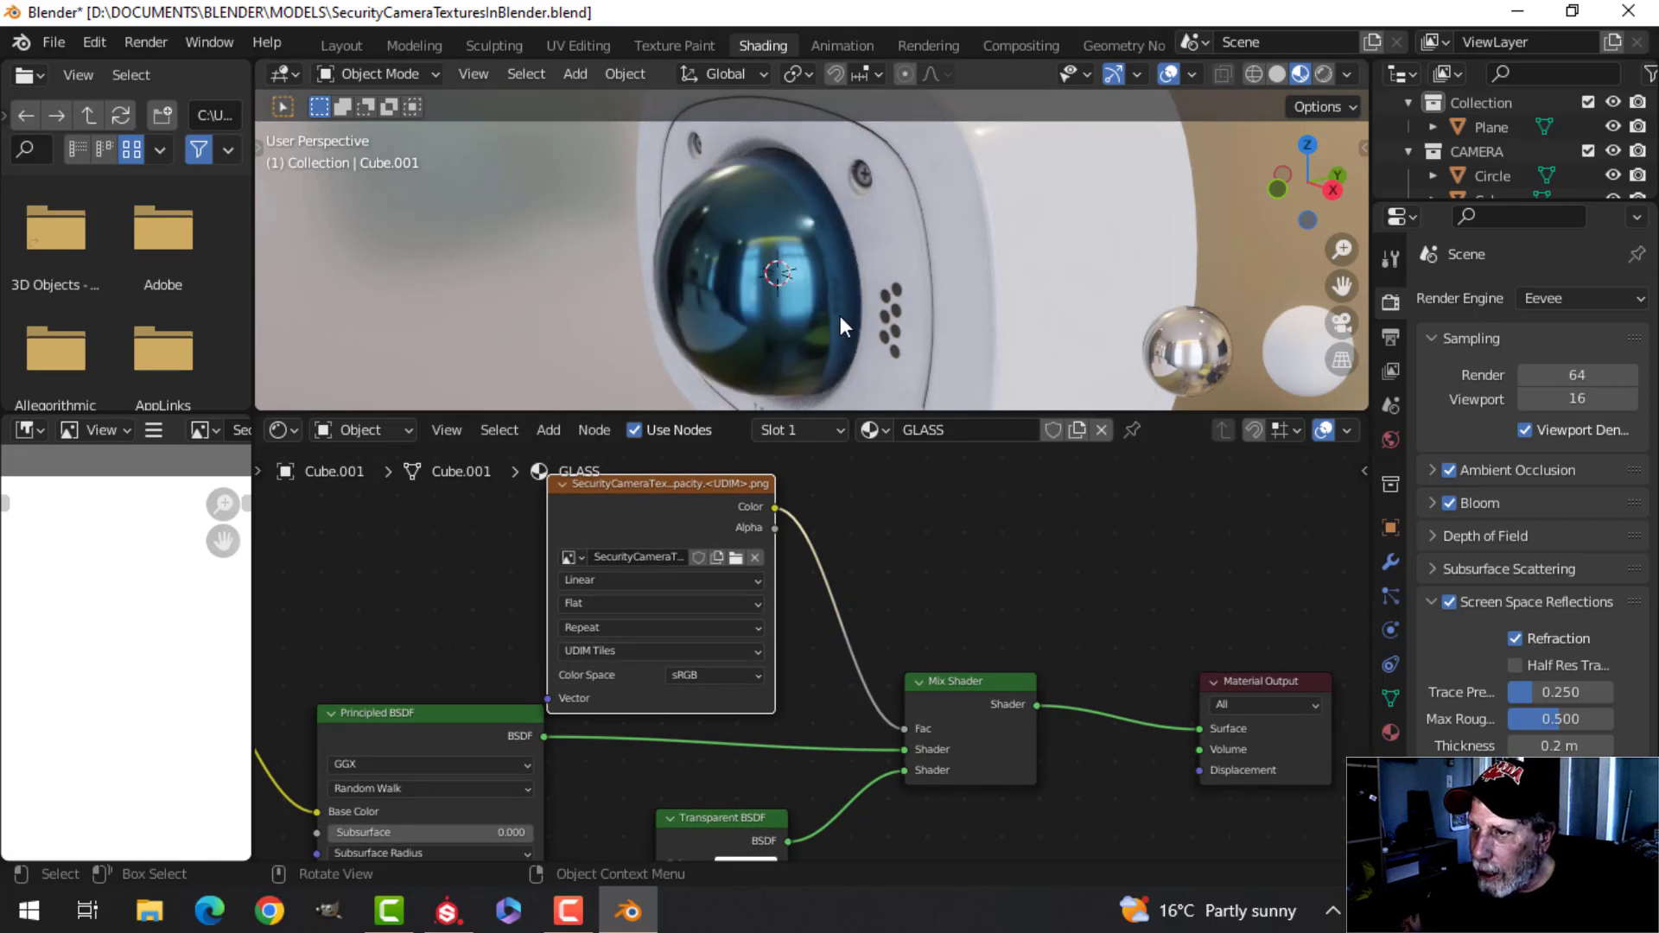
scroll(1196, 620, down, 1)
middle_drag(1195, 620, 978, 579)
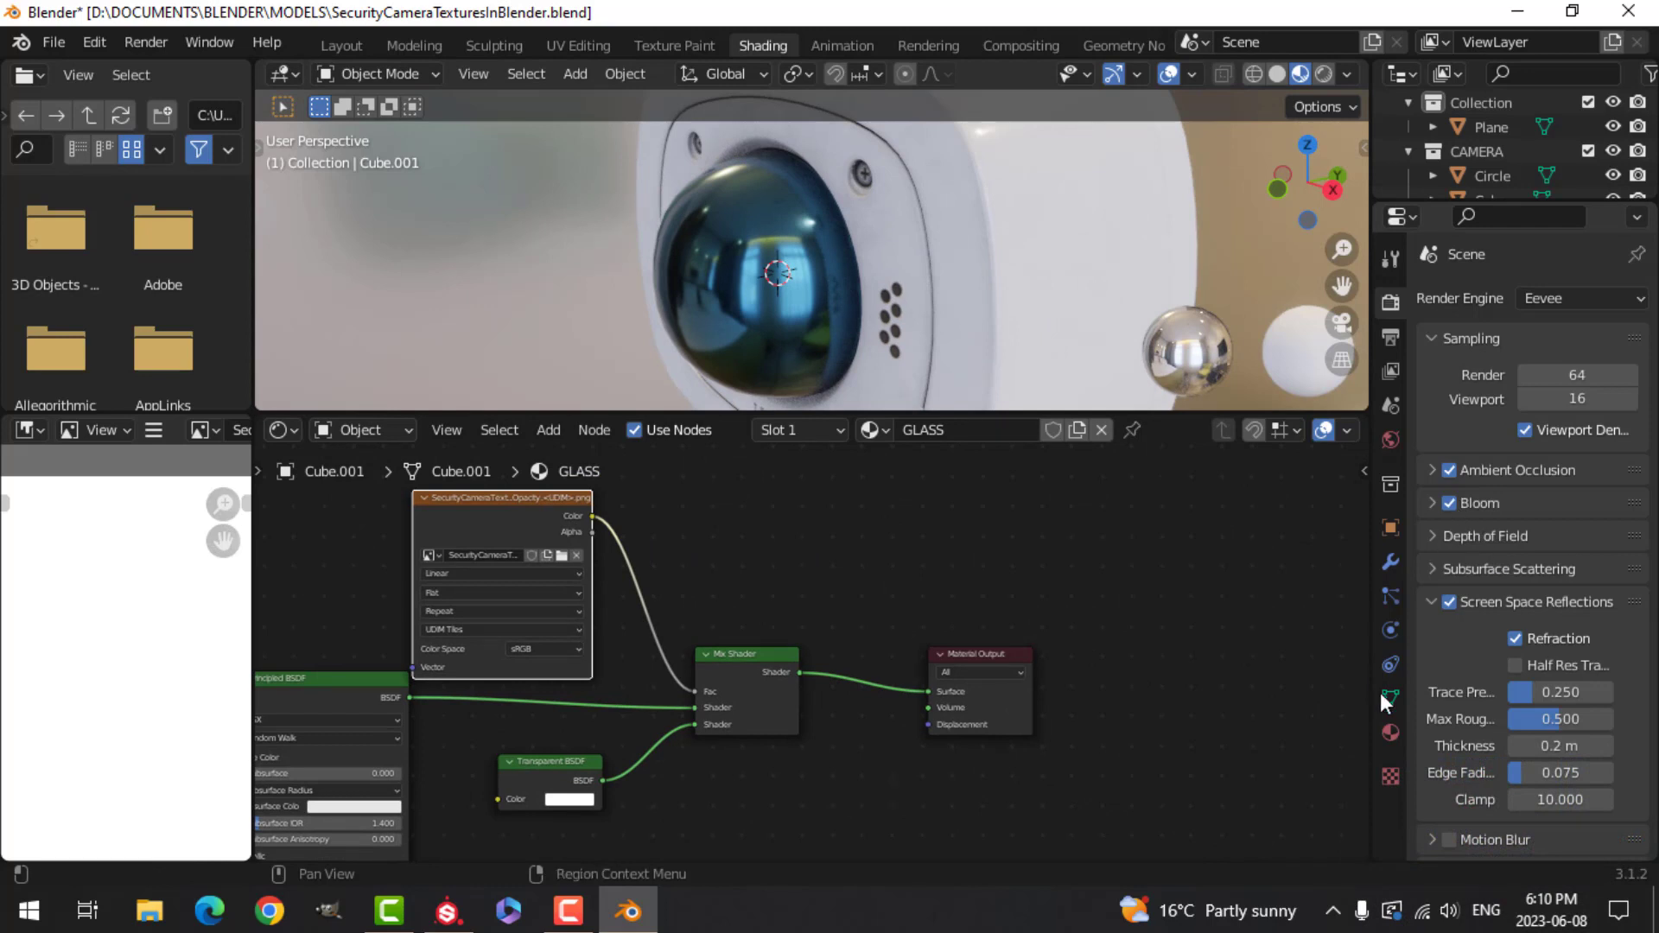
Step: Set the GLASS material's Blend Mode to Alpha Blend and enable Backface Culling and Screen Space Refraction
click(1389, 733)
scroll(1482, 713, down, 5)
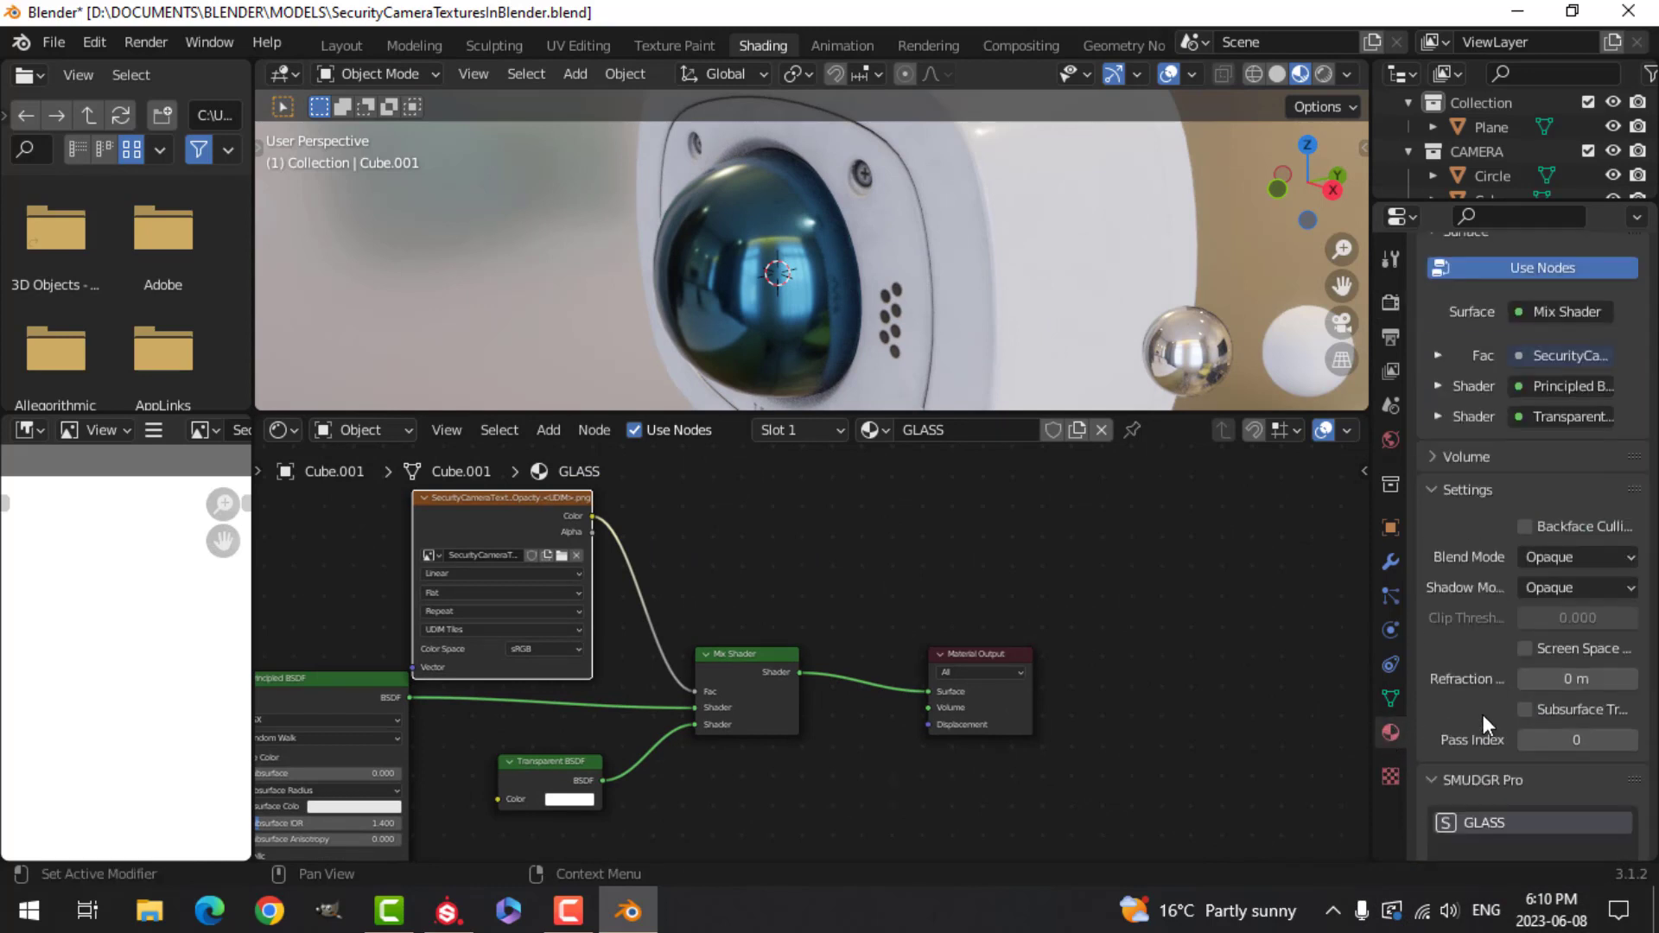
click(1555, 554)
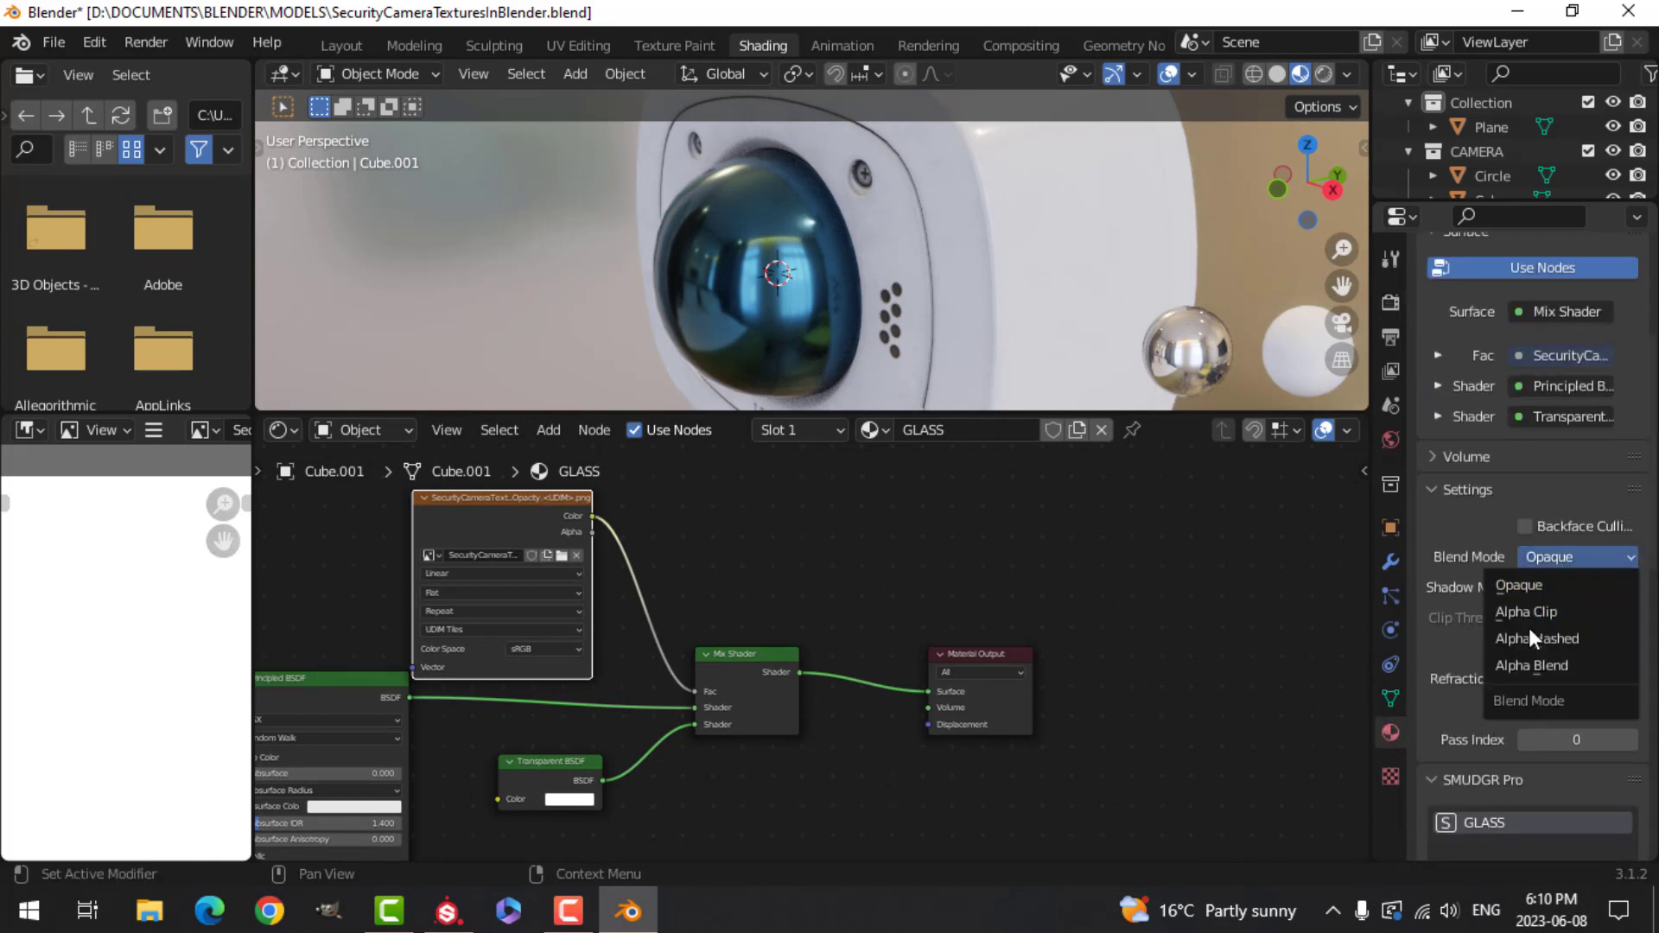
click(1535, 662)
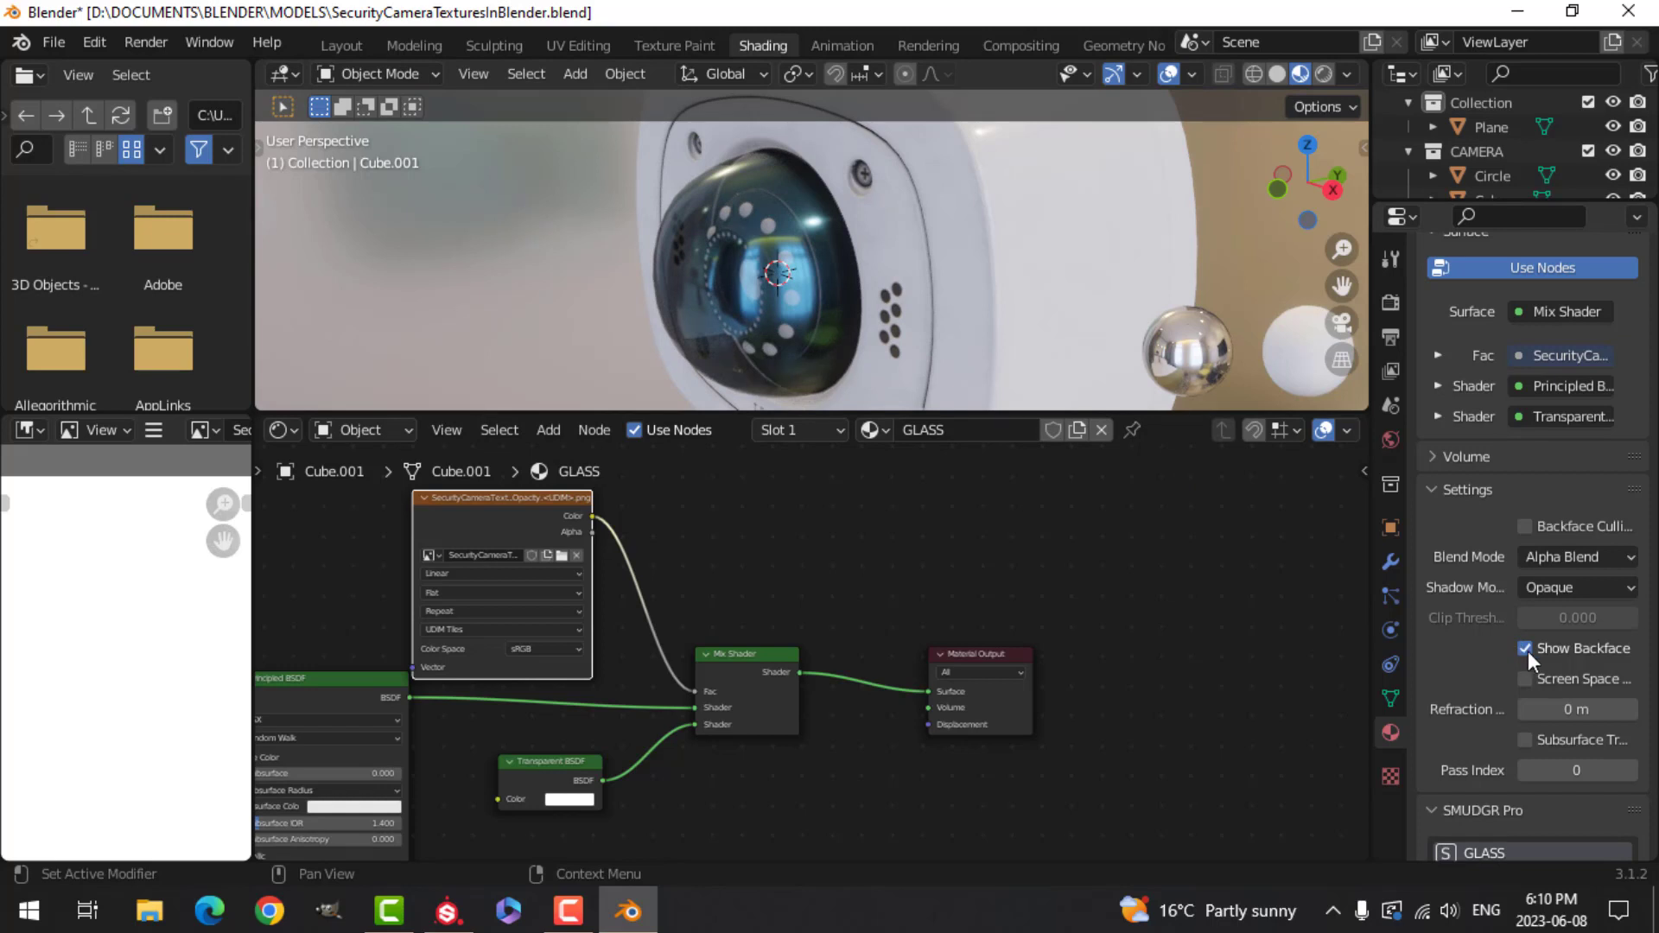
click(1522, 528)
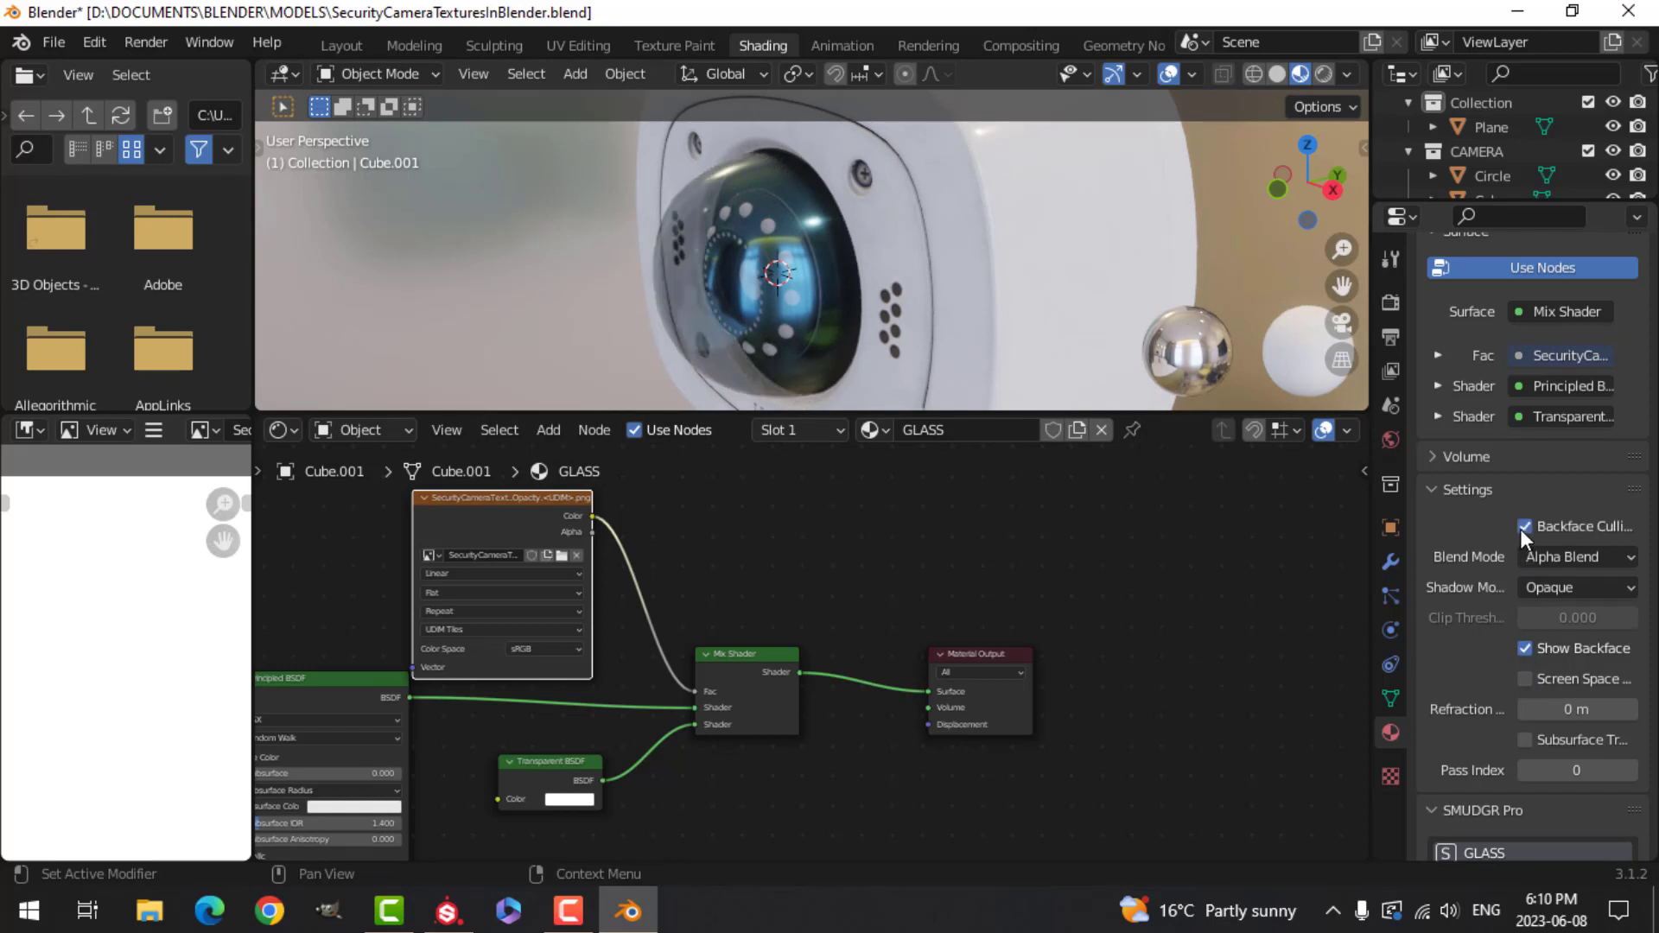
click(1526, 680)
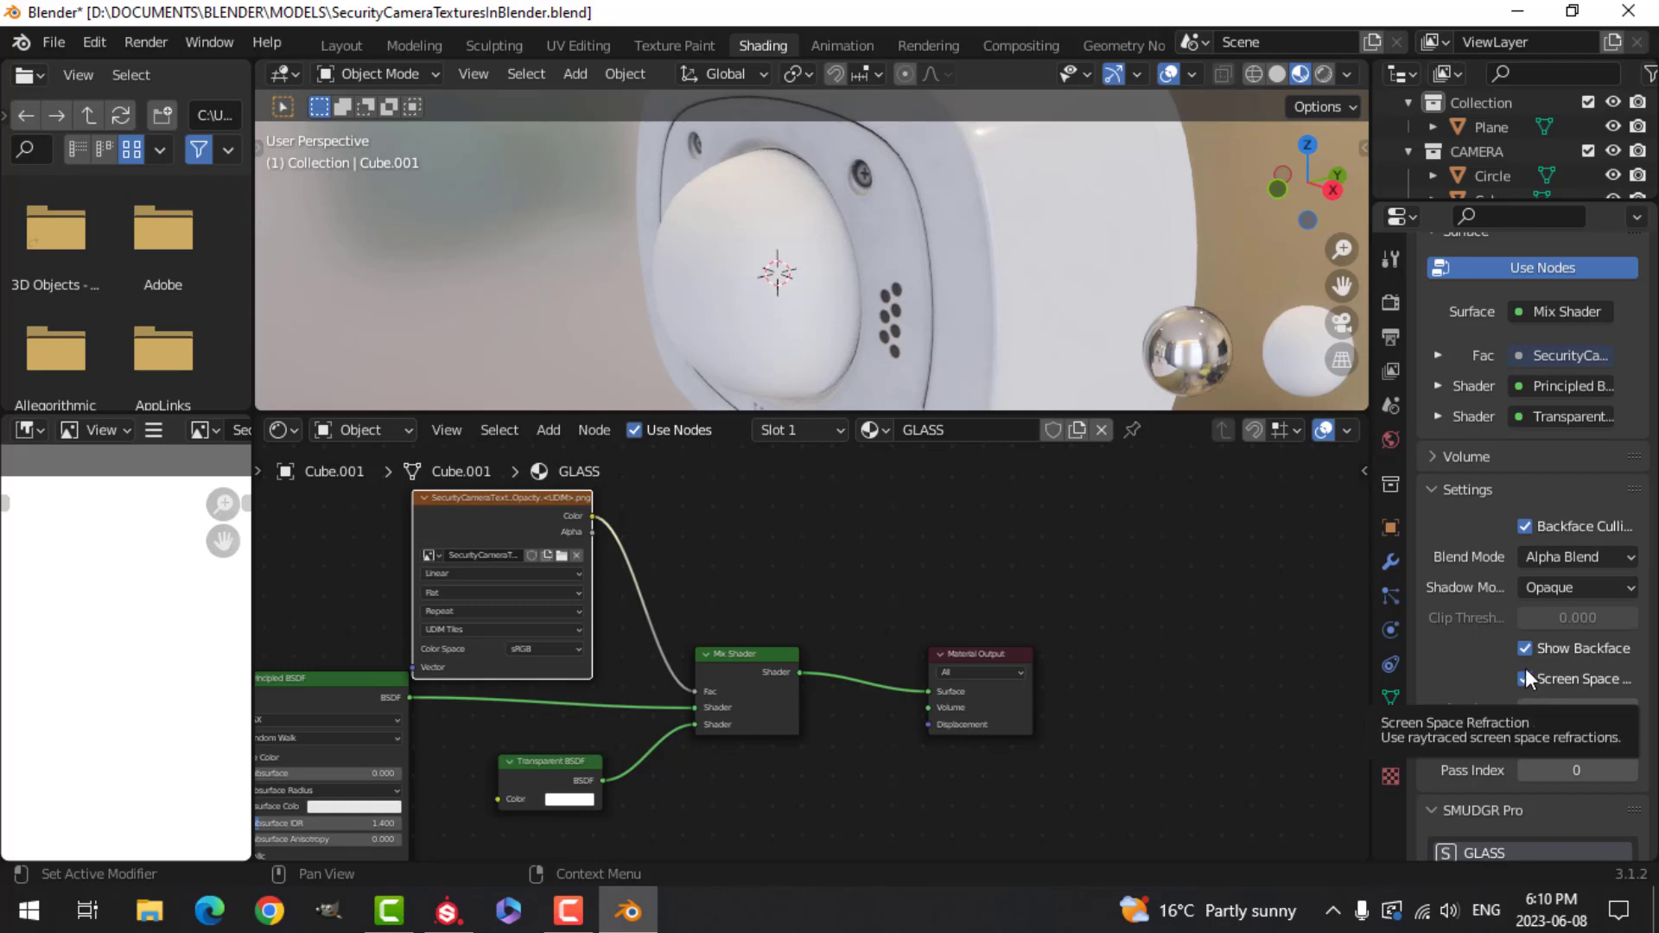
Step: Expose the LED ring behind the glass dome and set its EMISSIVE material's Emission color to green
click(346, 48)
mouse_move(772, 399)
middle_down()
mouse_move(749, 407)
mouse_move(956, 391)
mouse_move(698, 463)
mouse_move(624, 454)
middle_up()
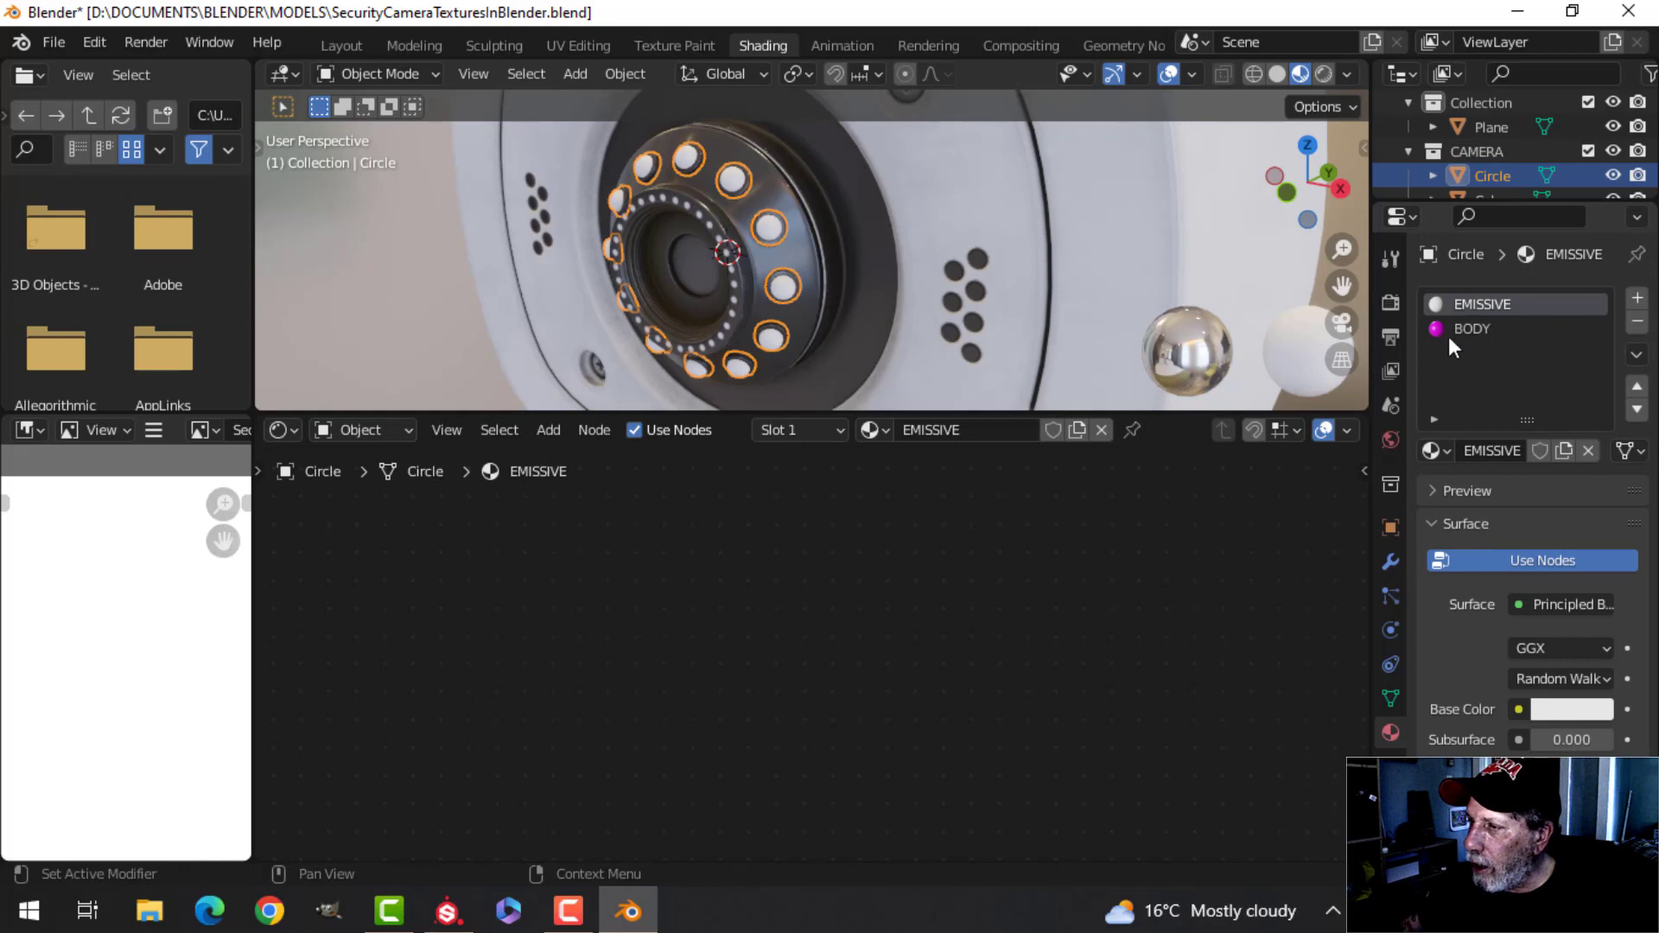
middle_drag(1012, 516, 904, 599)
scroll(963, 536, up, 5)
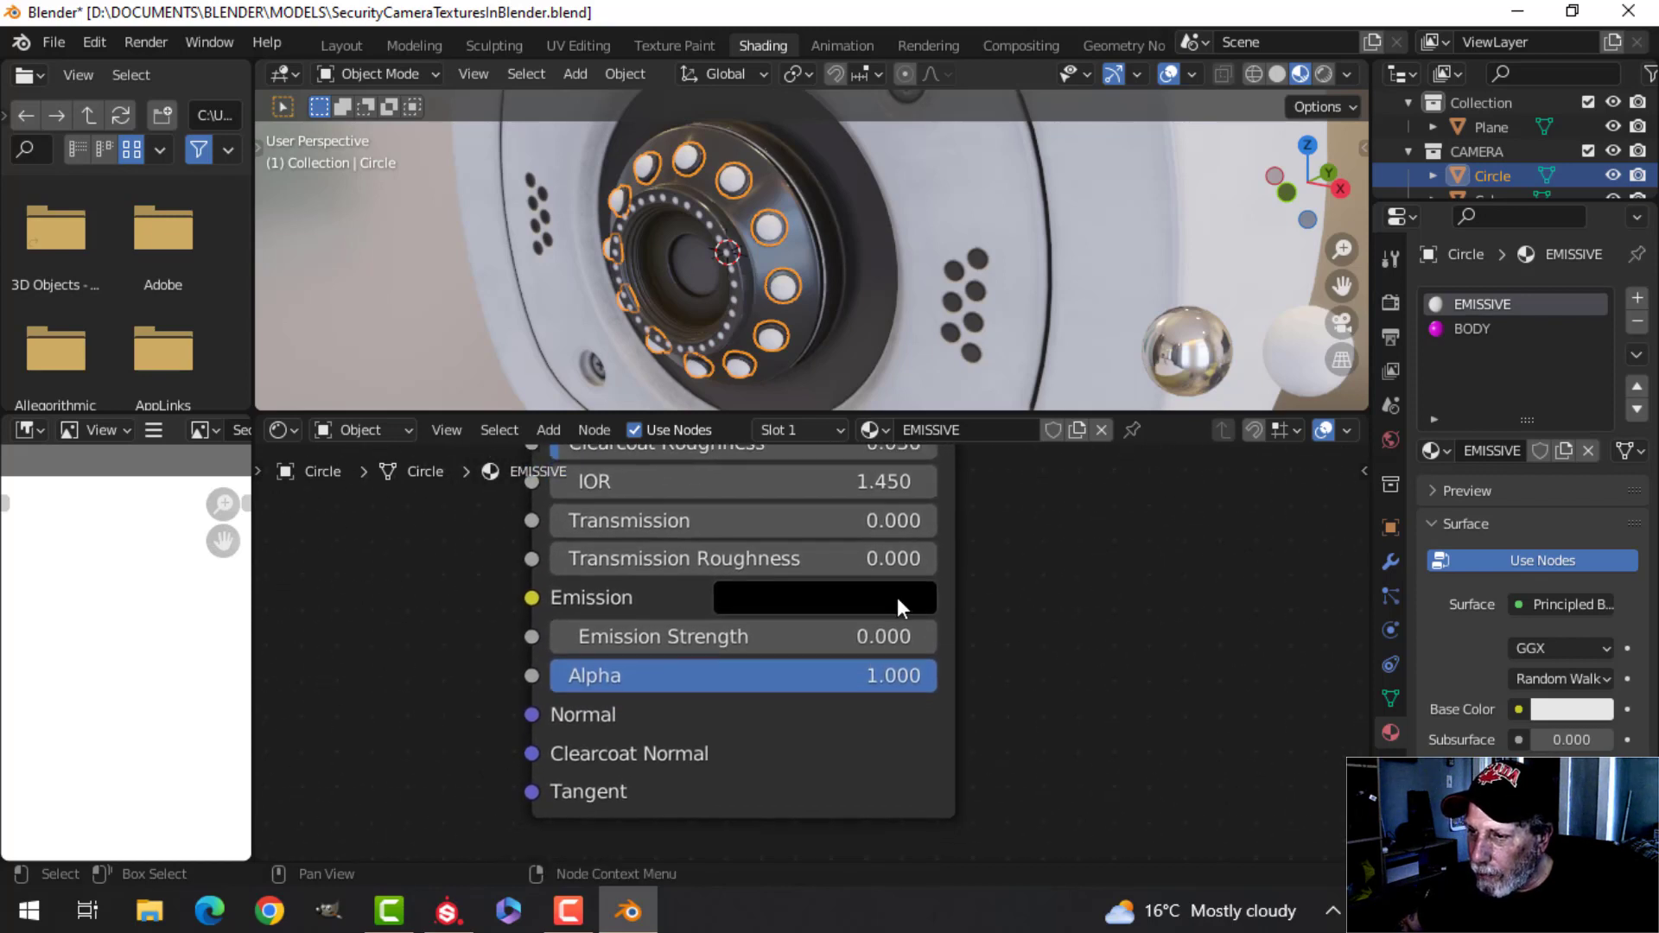
click(903, 598)
drag(1026, 353, 1028, 121)
click(794, 160)
Step: Set the EMISSIVE material's Emission Strength to 40
click(745, 631)
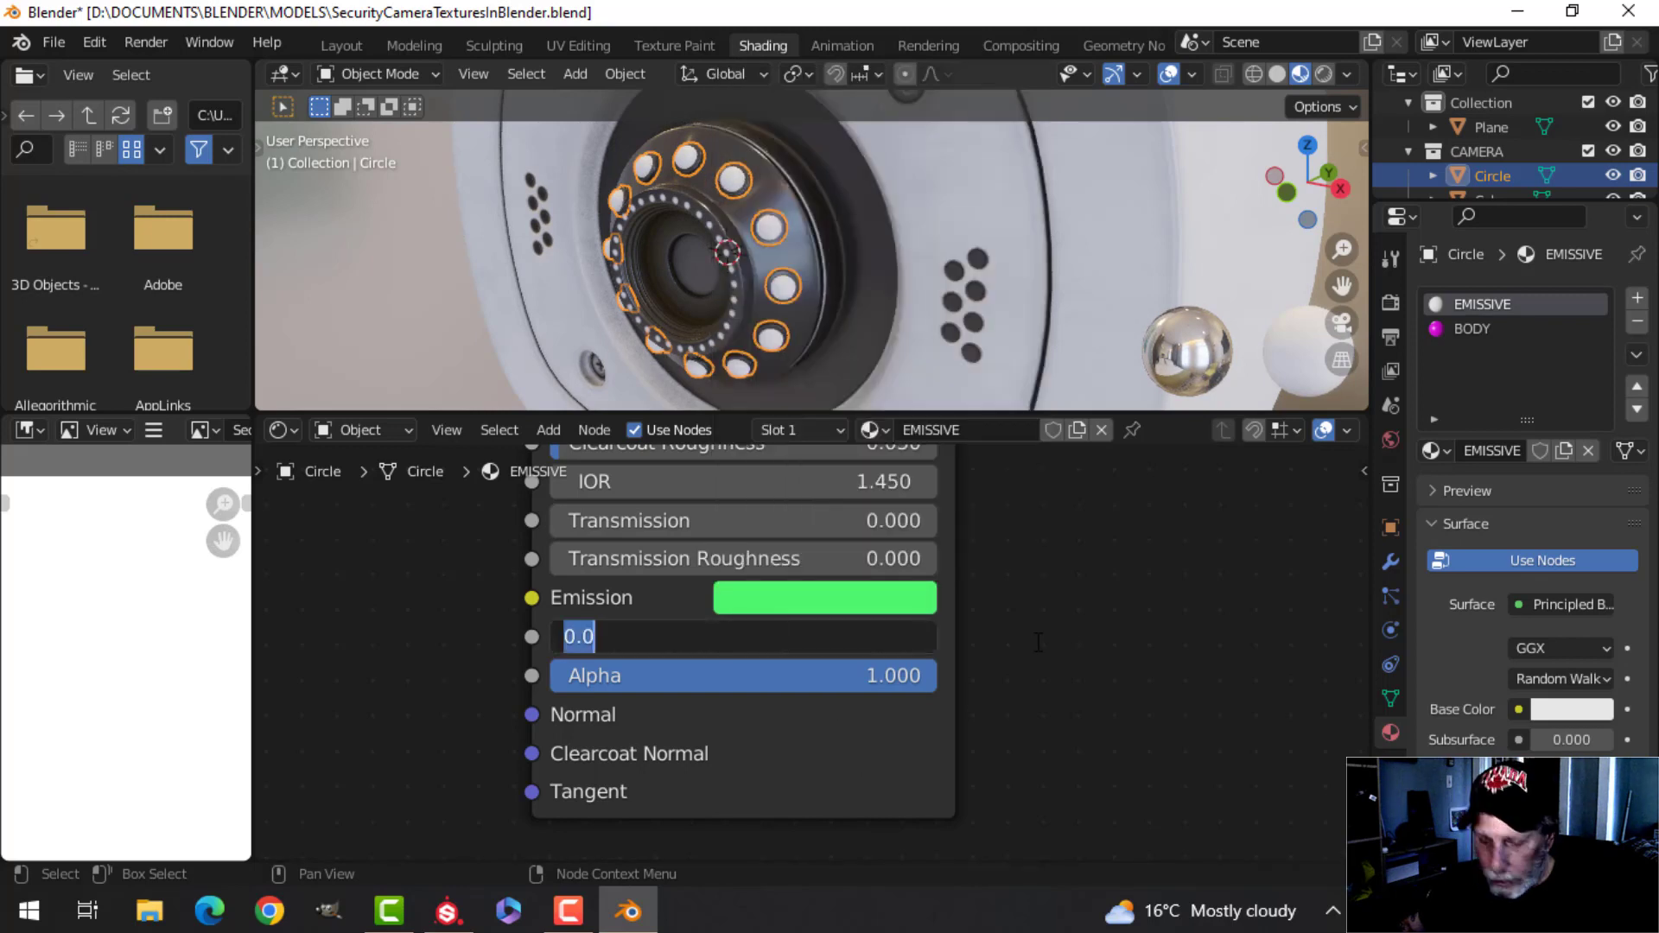
key(Return)
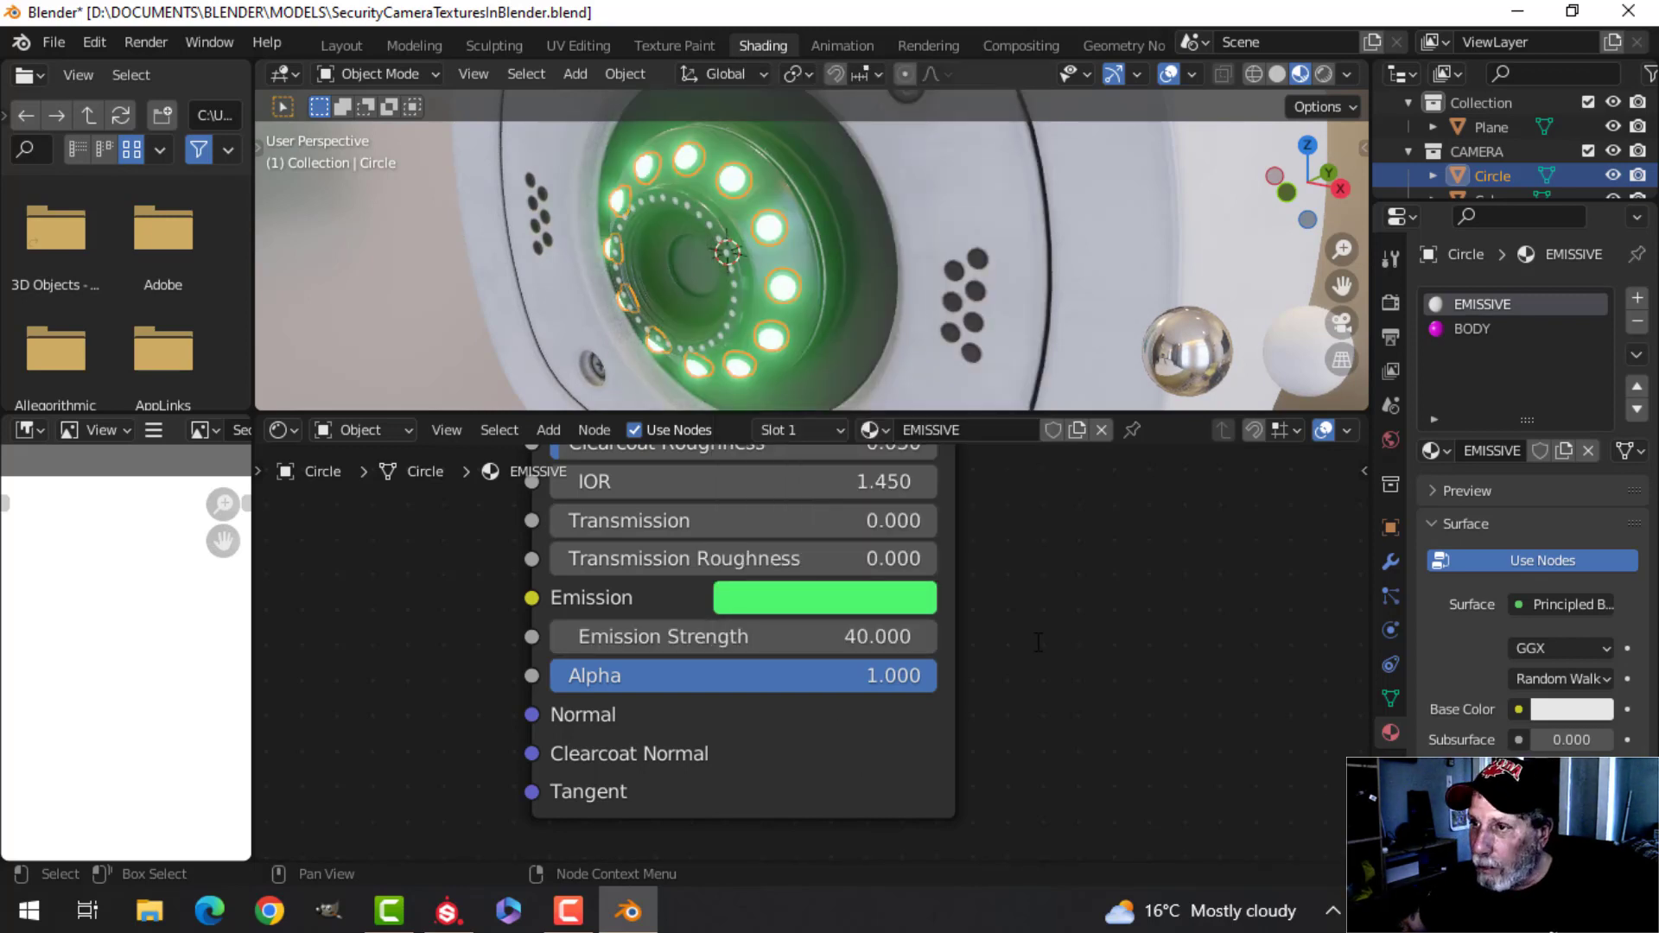
click(843, 636)
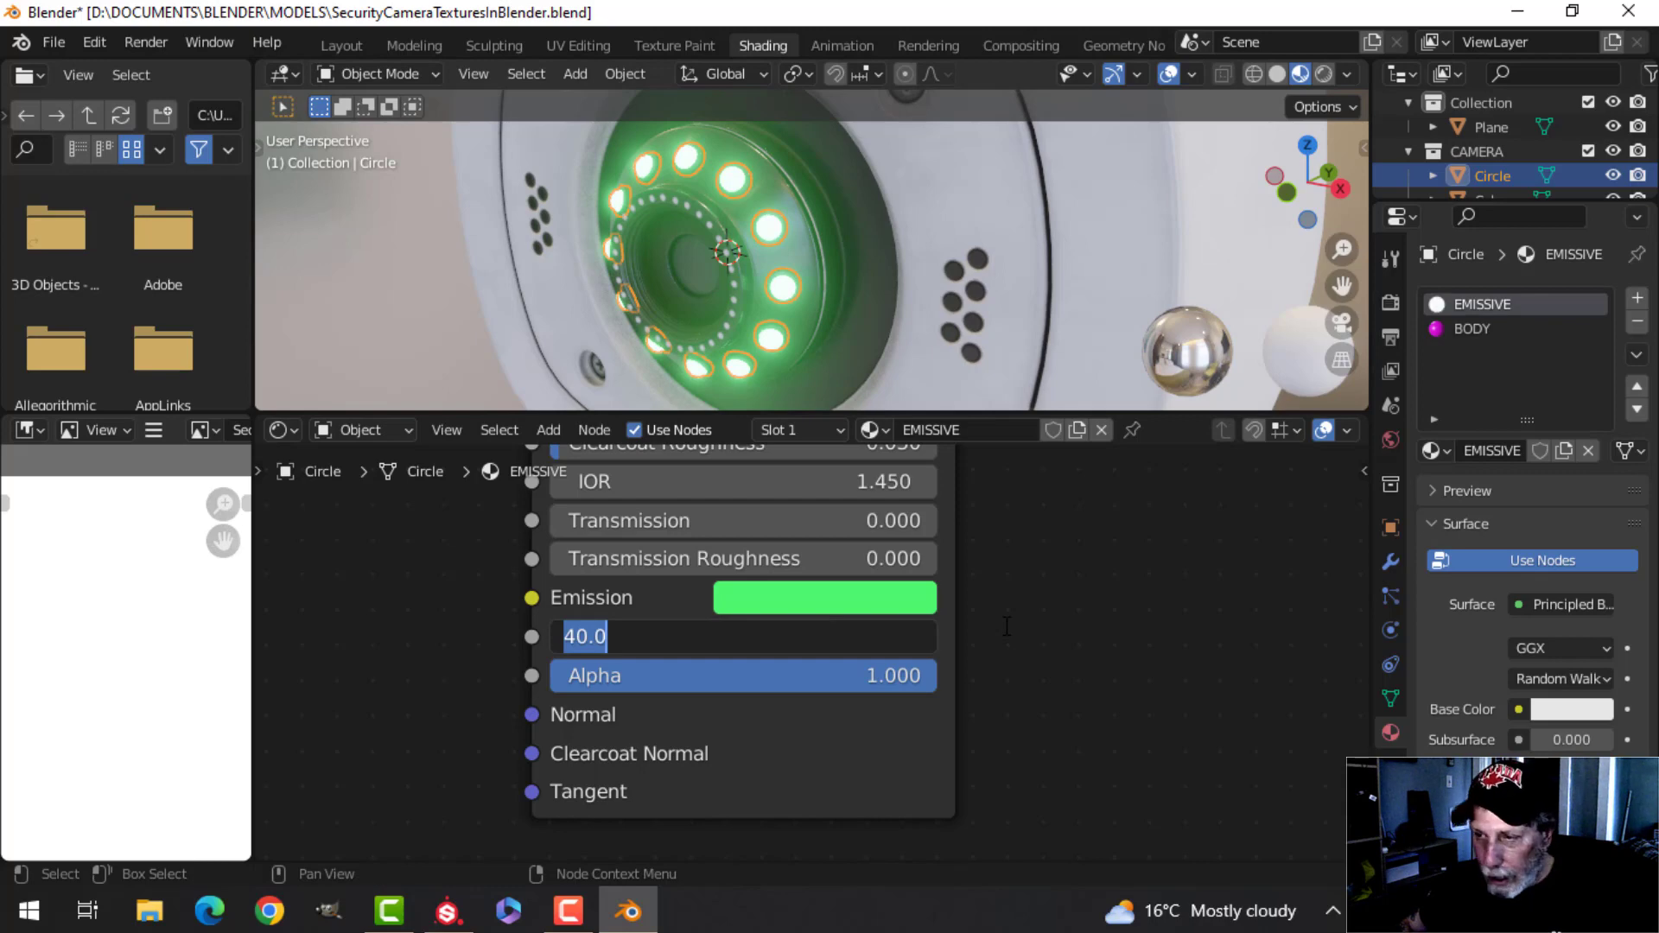
click(1056, 646)
Step: Show the glass dome again and examine the camera with its green LEDs in the Layout workspace
click(980, 262)
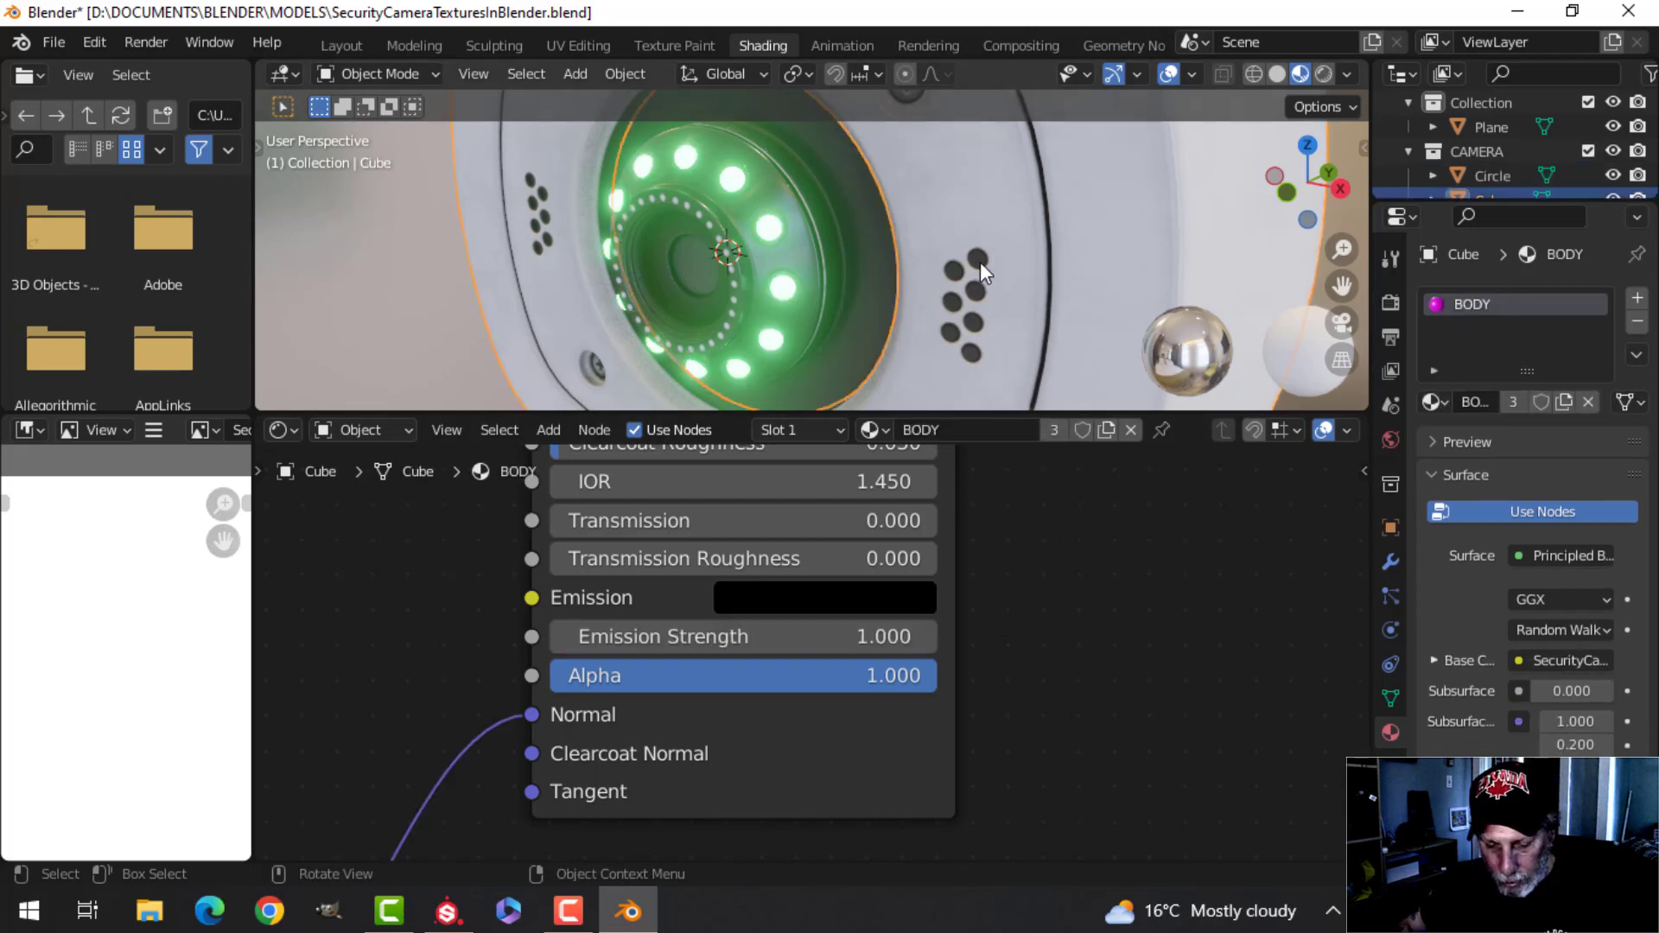
scroll(864, 274, down, 3)
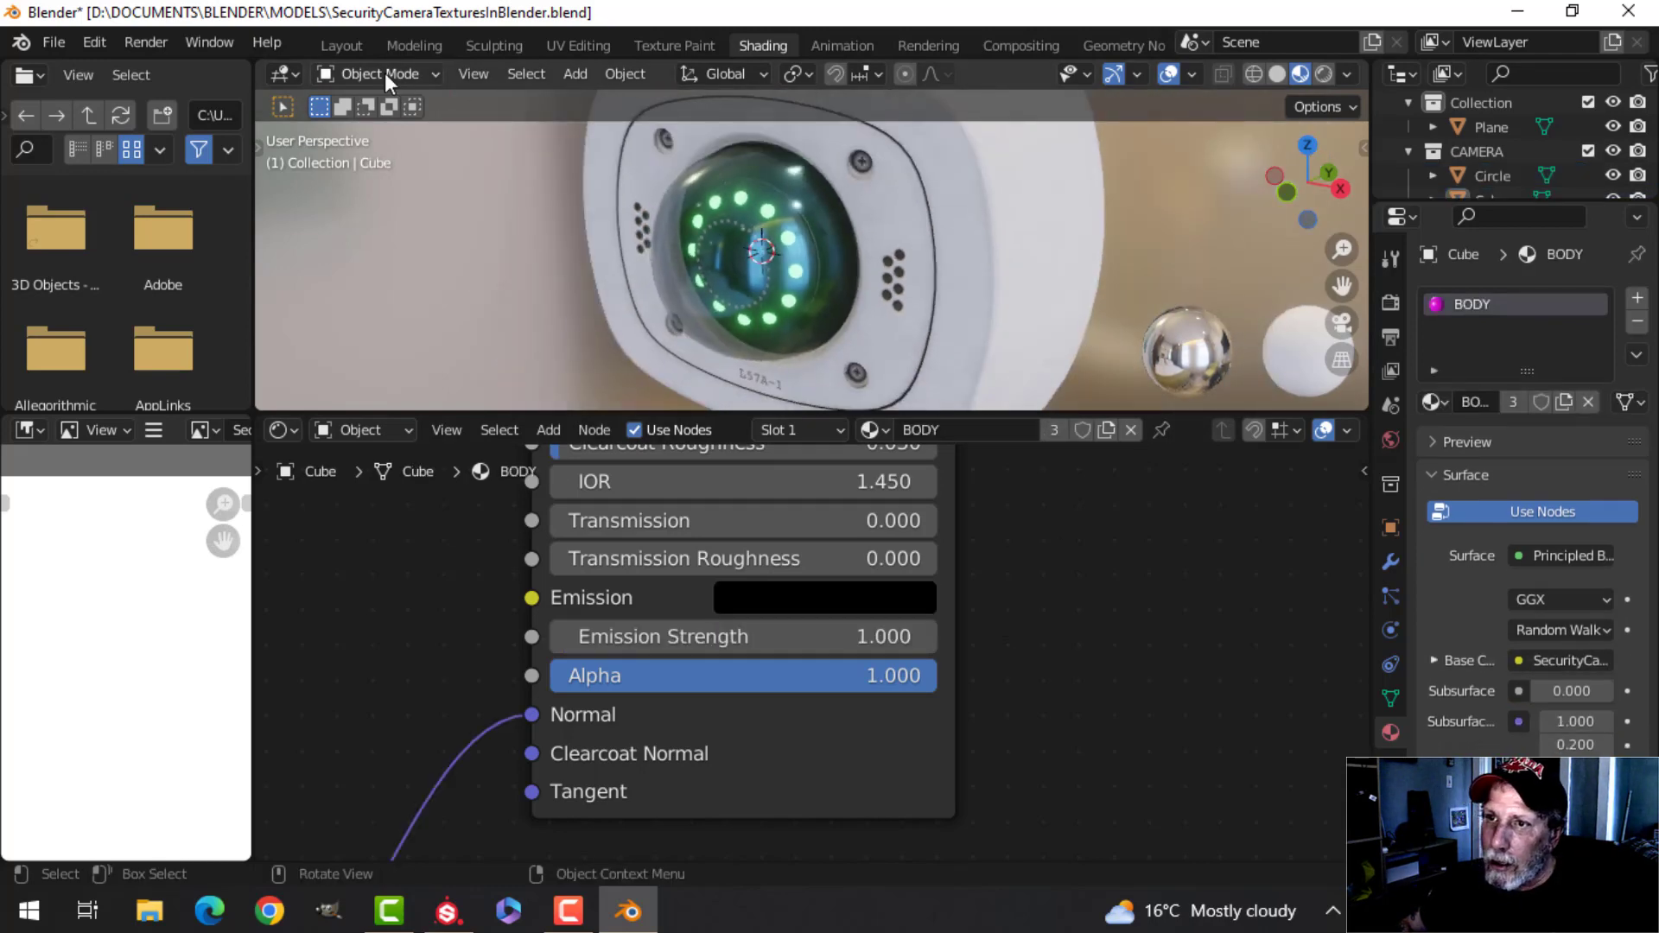
click(339, 45)
mouse_move(867, 333)
middle_down()
mouse_move(814, 340)
mouse_move(1103, 285)
mouse_move(947, 382)
mouse_move(999, 417)
mouse_move(1001, 388)
mouse_move(924, 411)
middle_up()
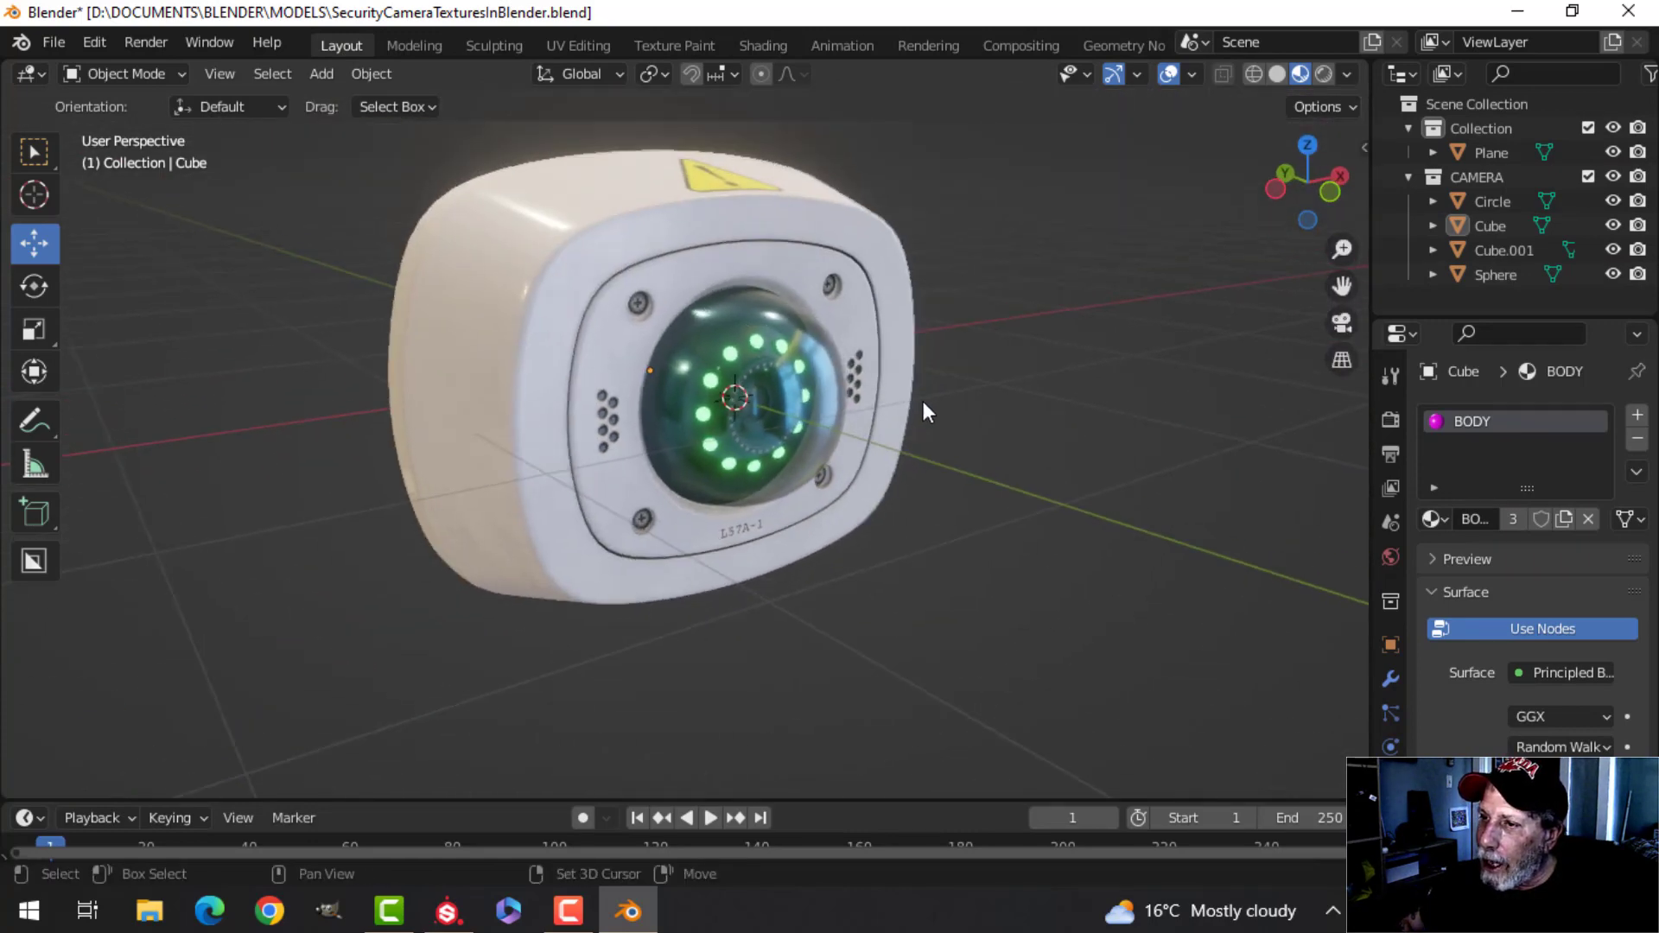
Step: In the Shading workspace, hide the glass dome and change the LED ring's Emission color to red, hue 0.993 and saturation 0.956
click(782, 46)
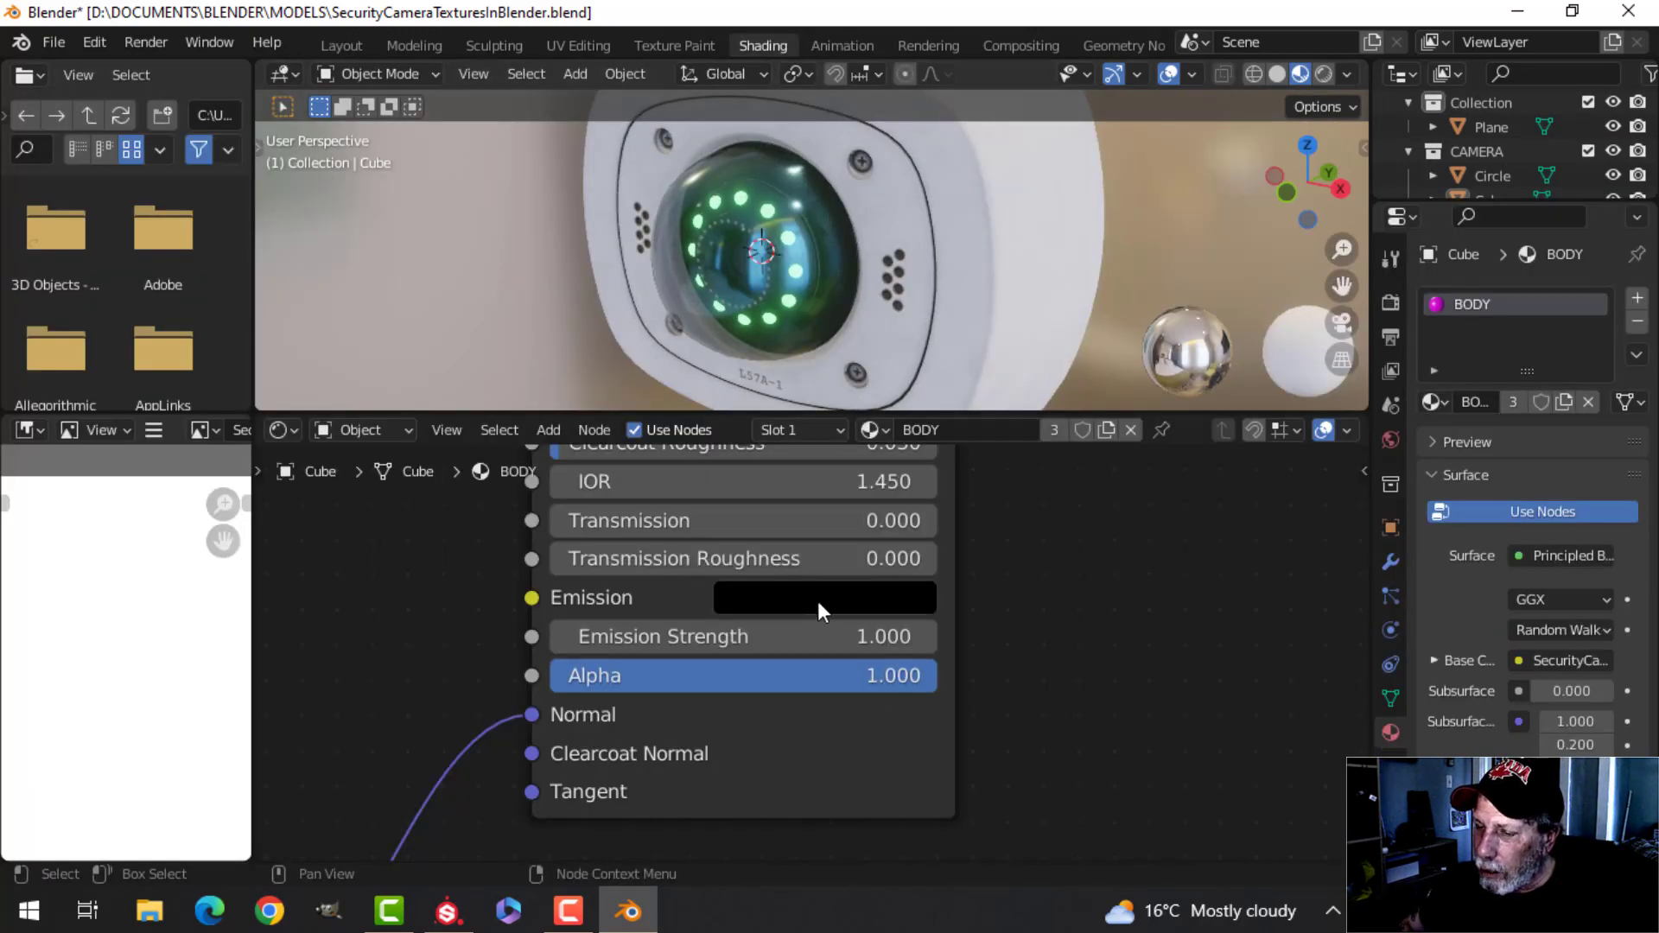
scroll(868, 702, down, 2)
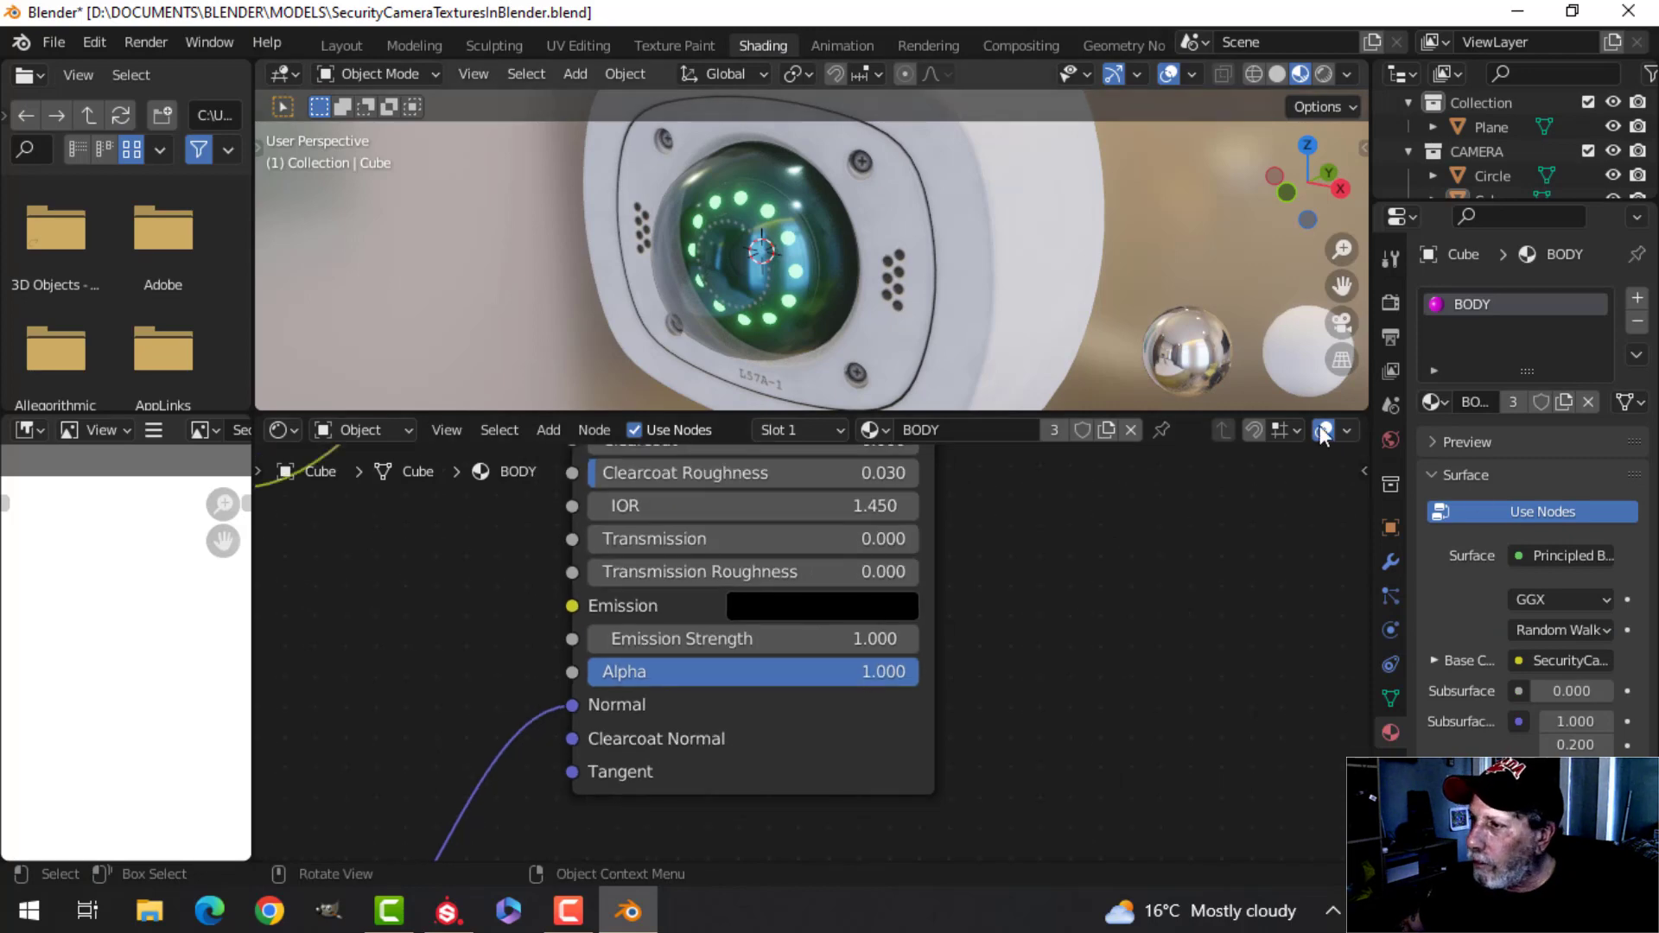
click(785, 256)
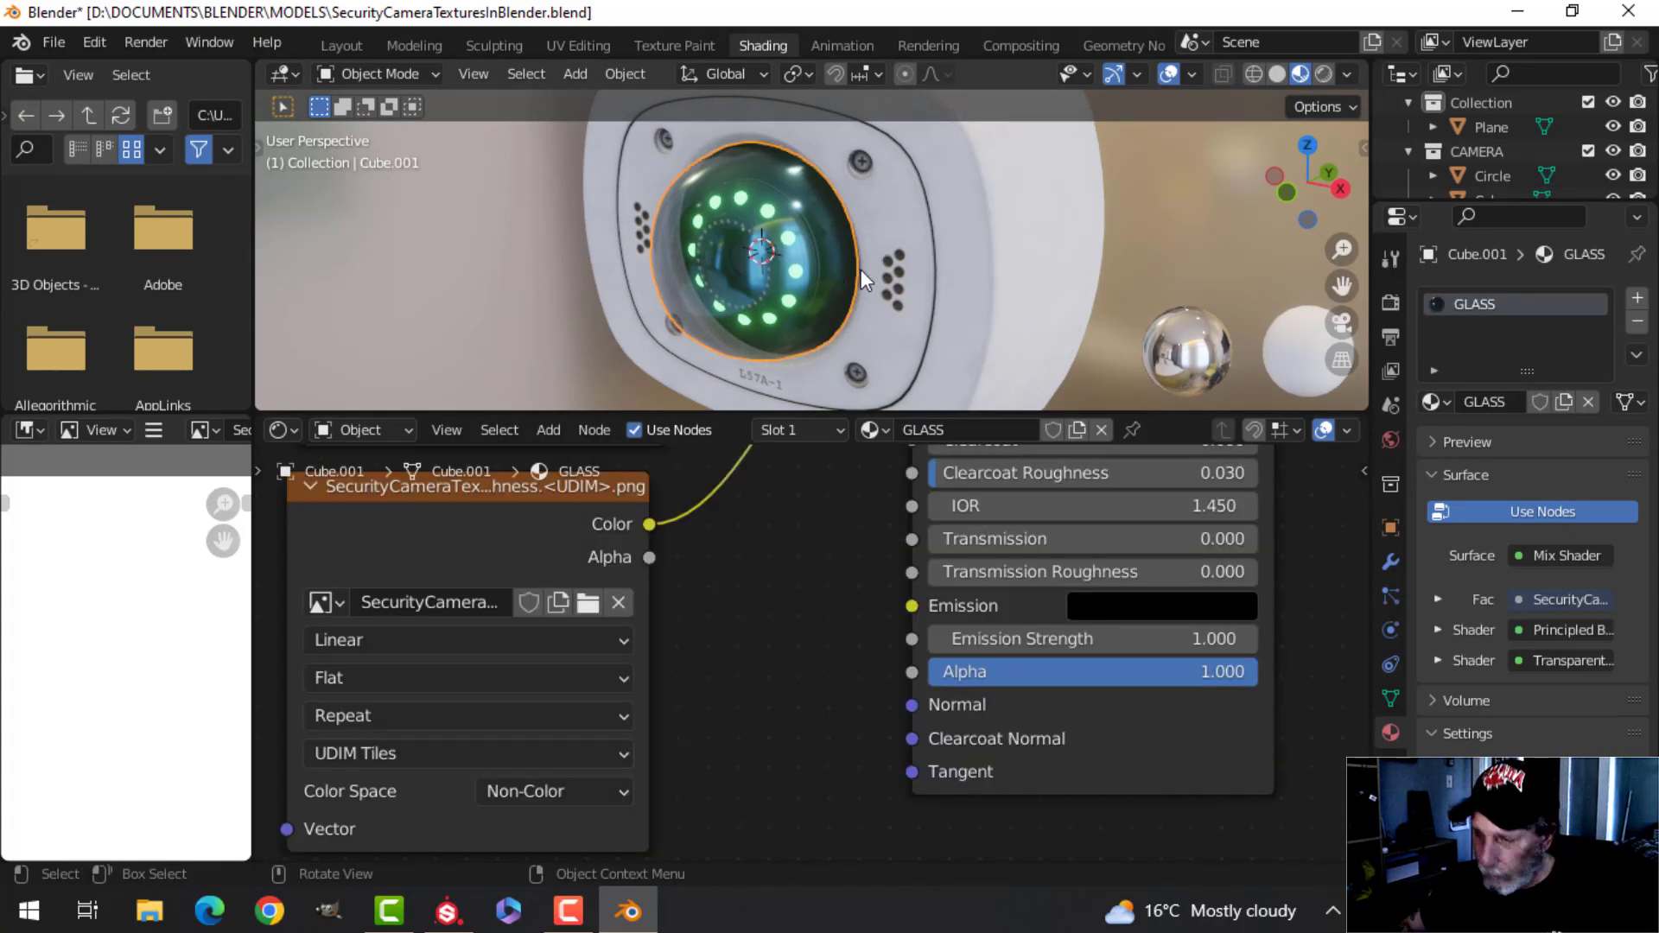
click(780, 230)
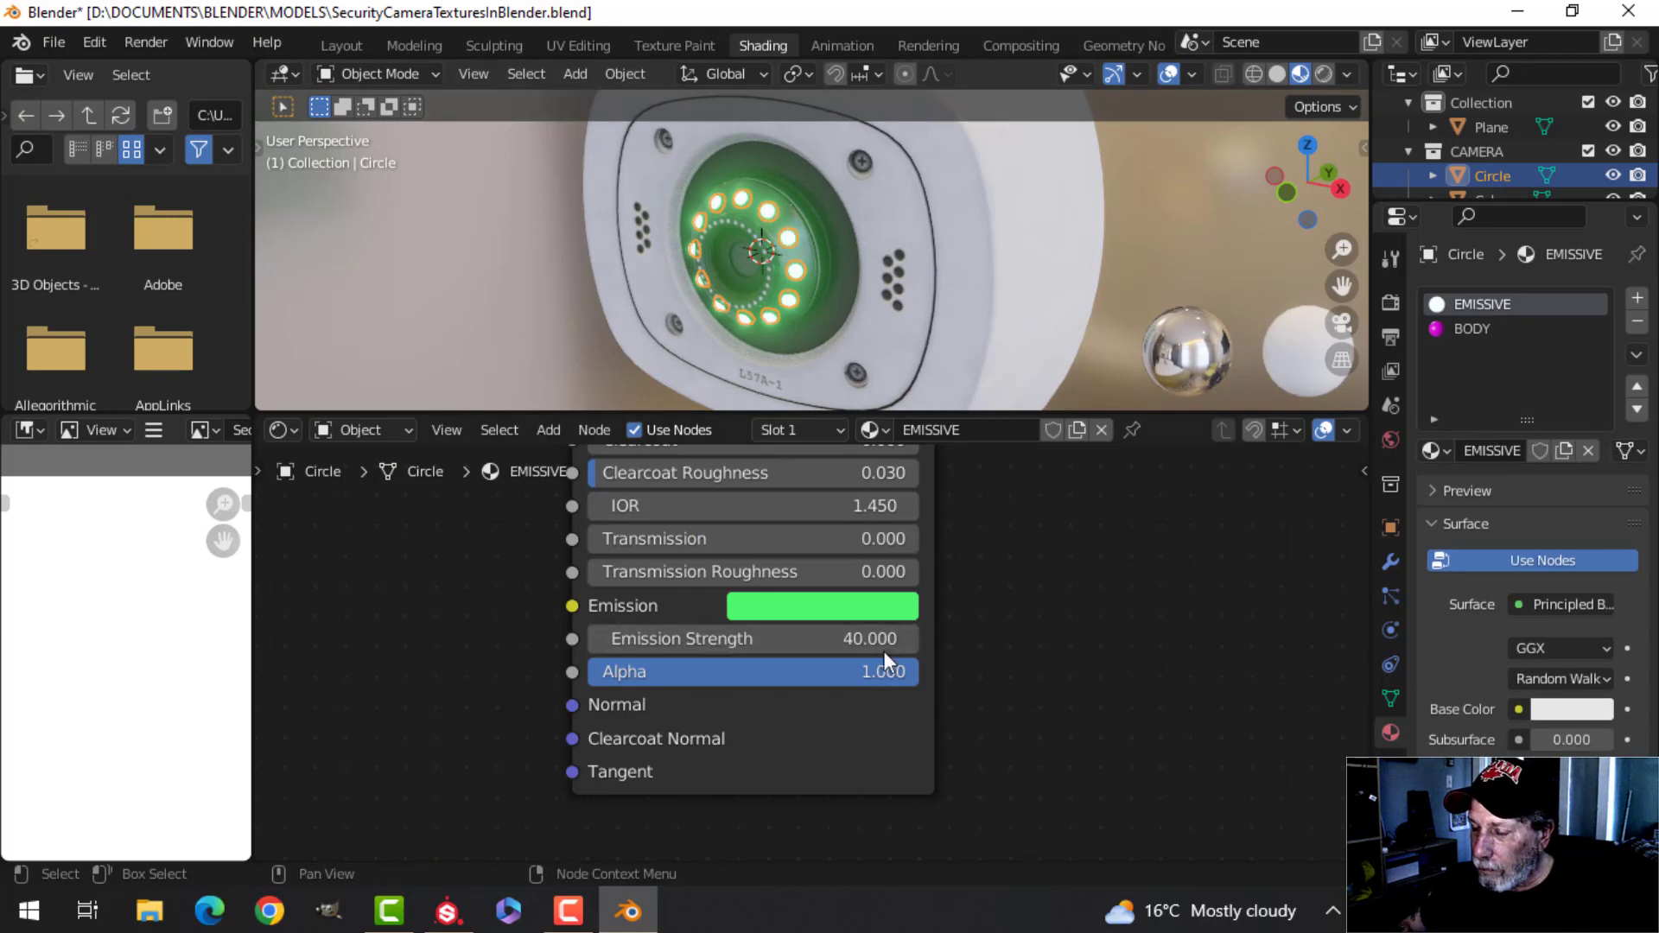
click(826, 610)
drag(909, 365, 866, 369)
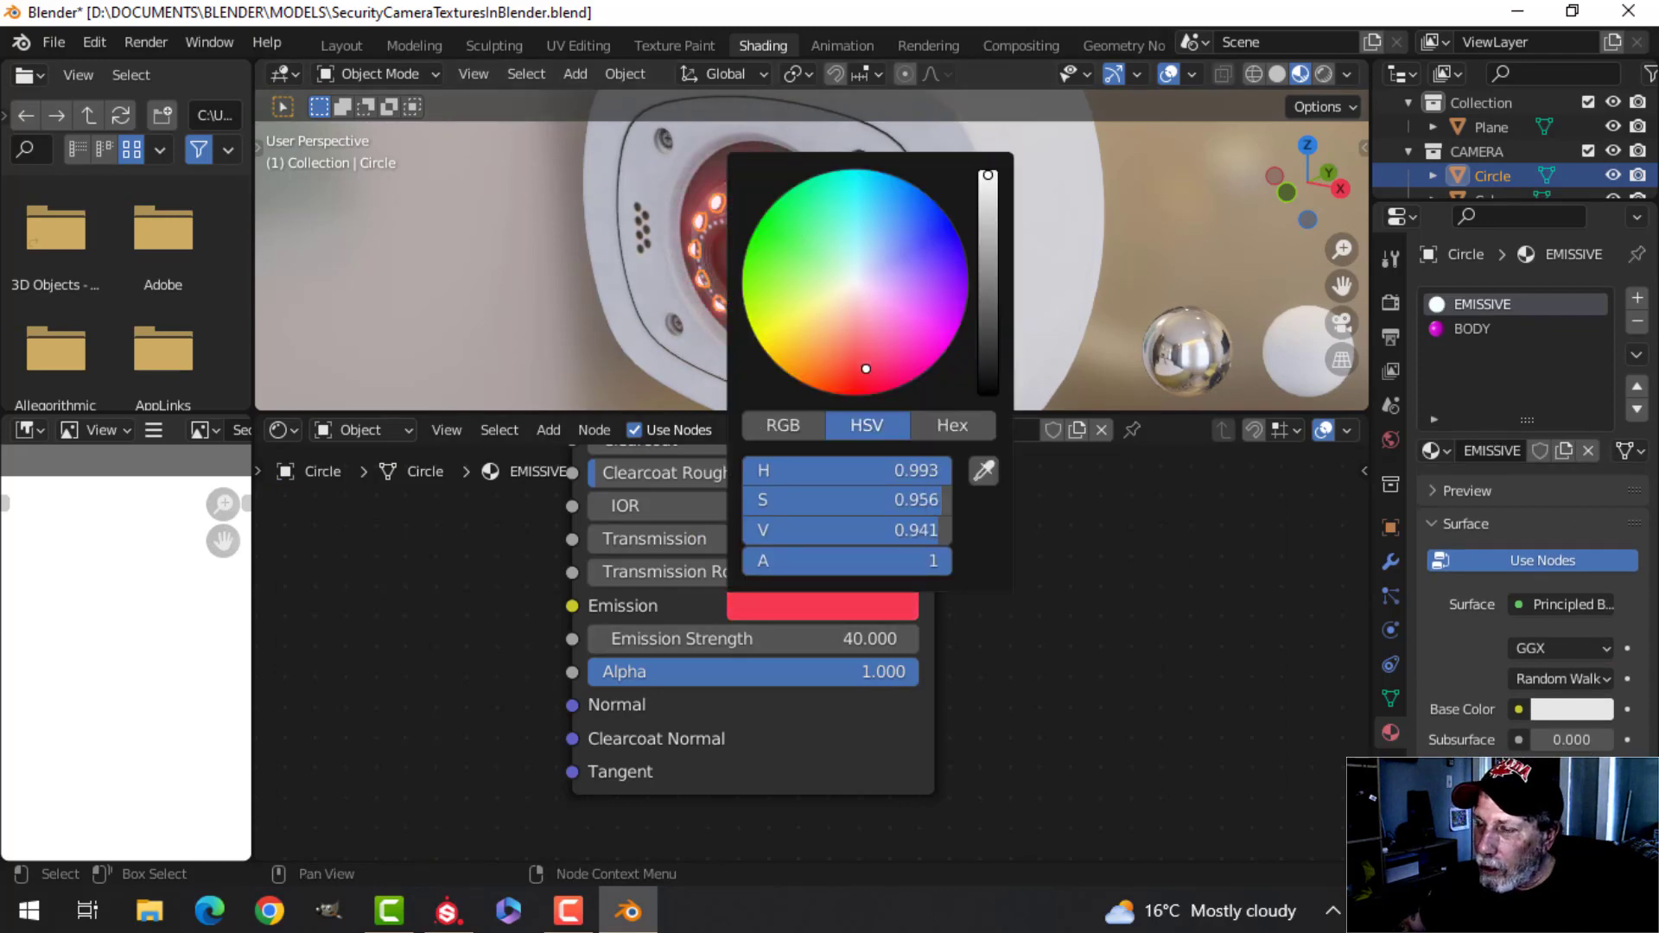
Step: Unhide the glass dome in the Layout workspace and examine the red LEDs through it up close
click(341, 45)
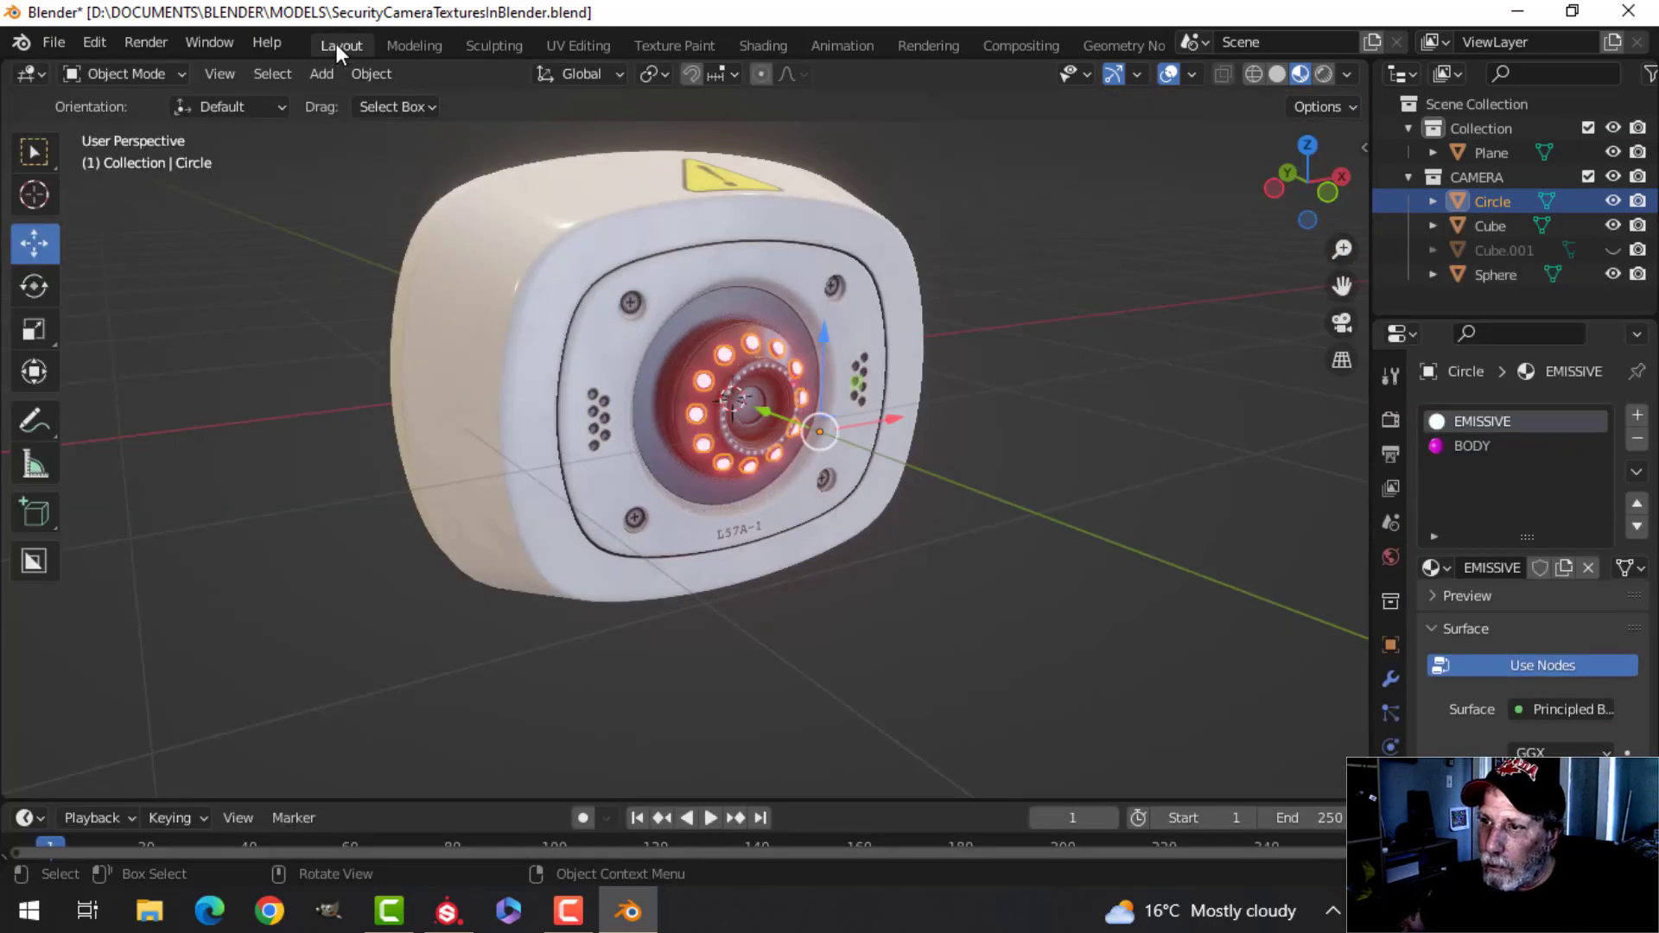
click(992, 316)
scroll(968, 427, up, 6)
middle_drag(988, 448, 1127, 230)
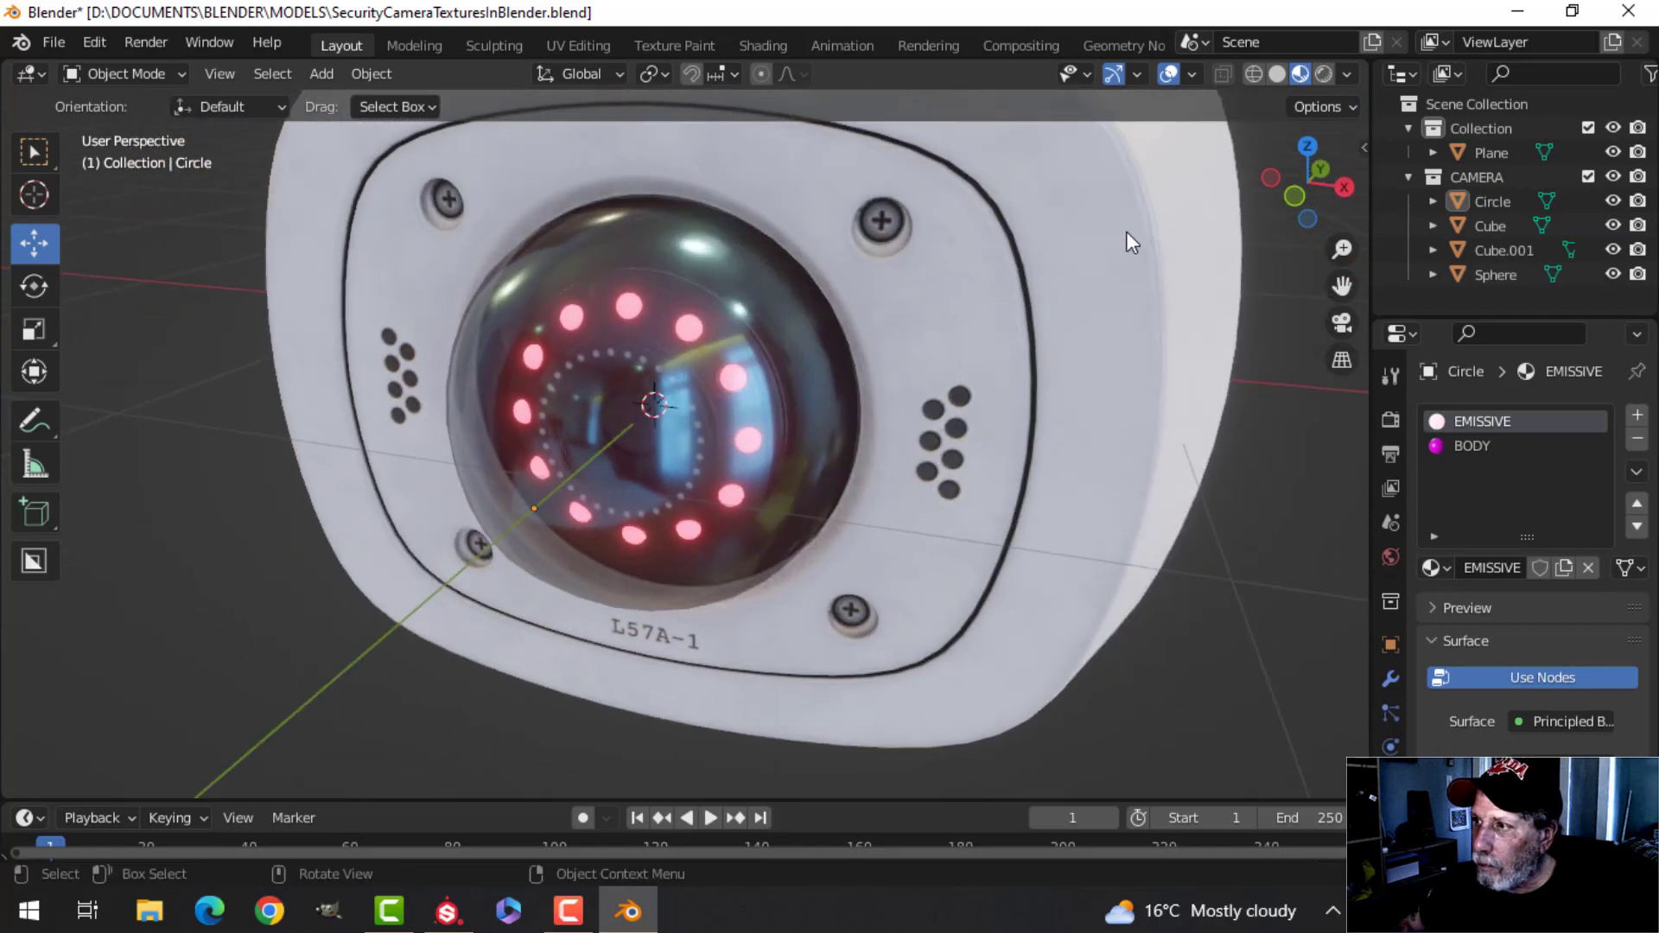
Step: Try the first HDRI environment as the viewport lighting and view the camera from the side
click(1348, 72)
click(1307, 287)
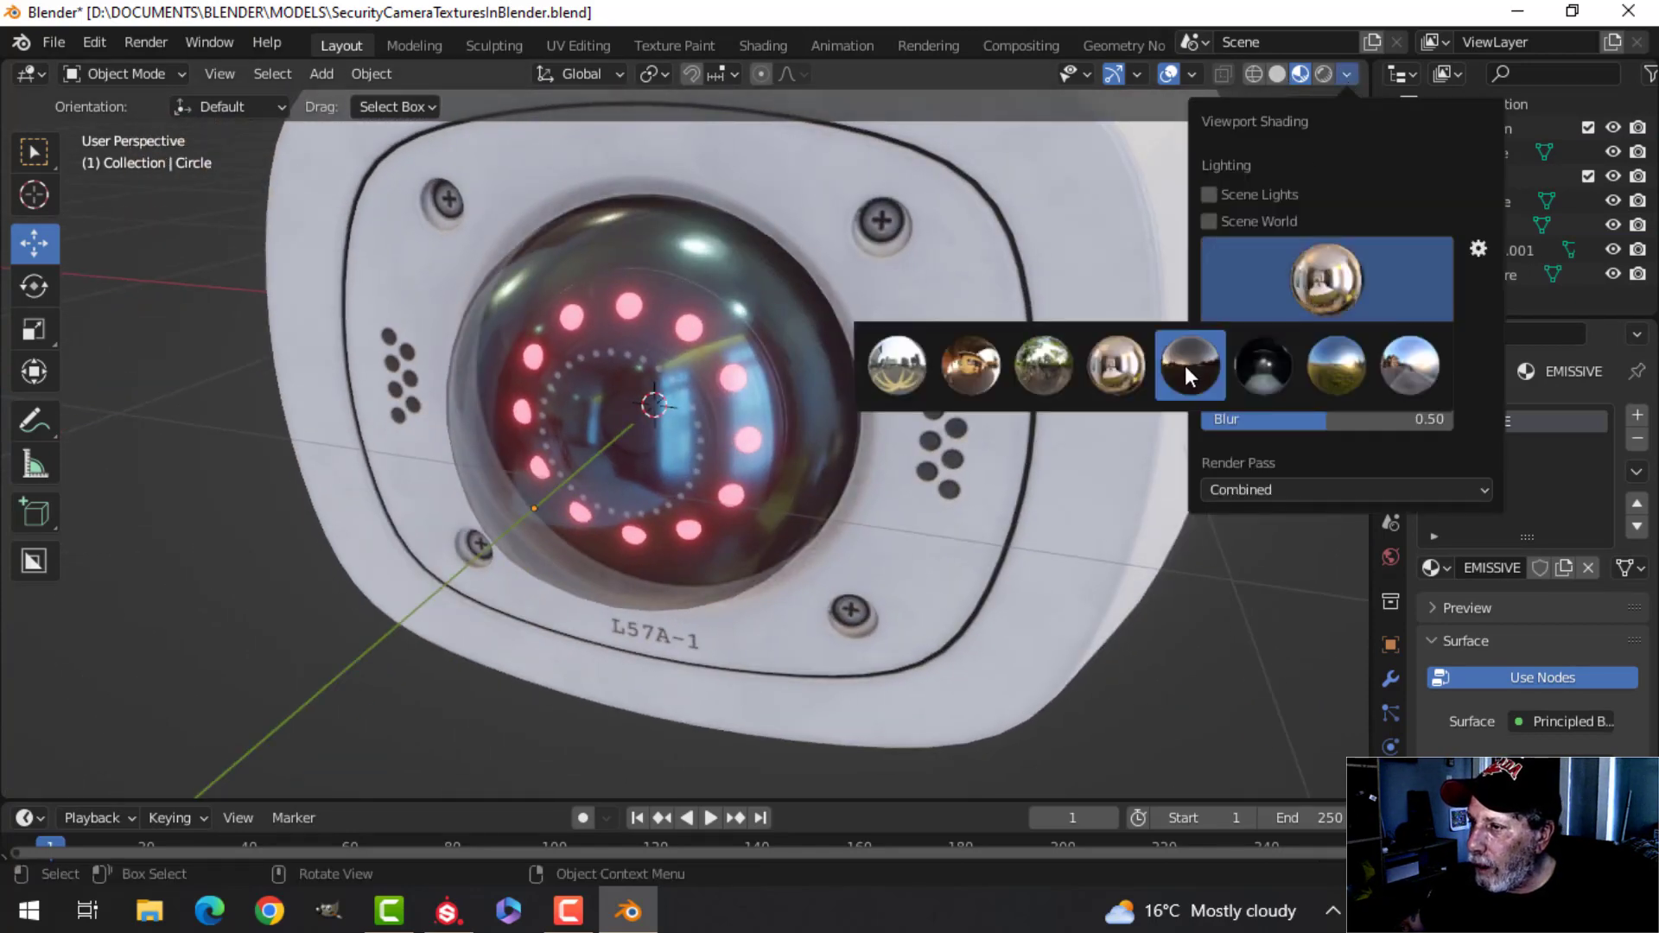
click(889, 361)
mouse_move(821, 389)
middle_down()
mouse_move(765, 427)
mouse_move(846, 404)
middle_up()
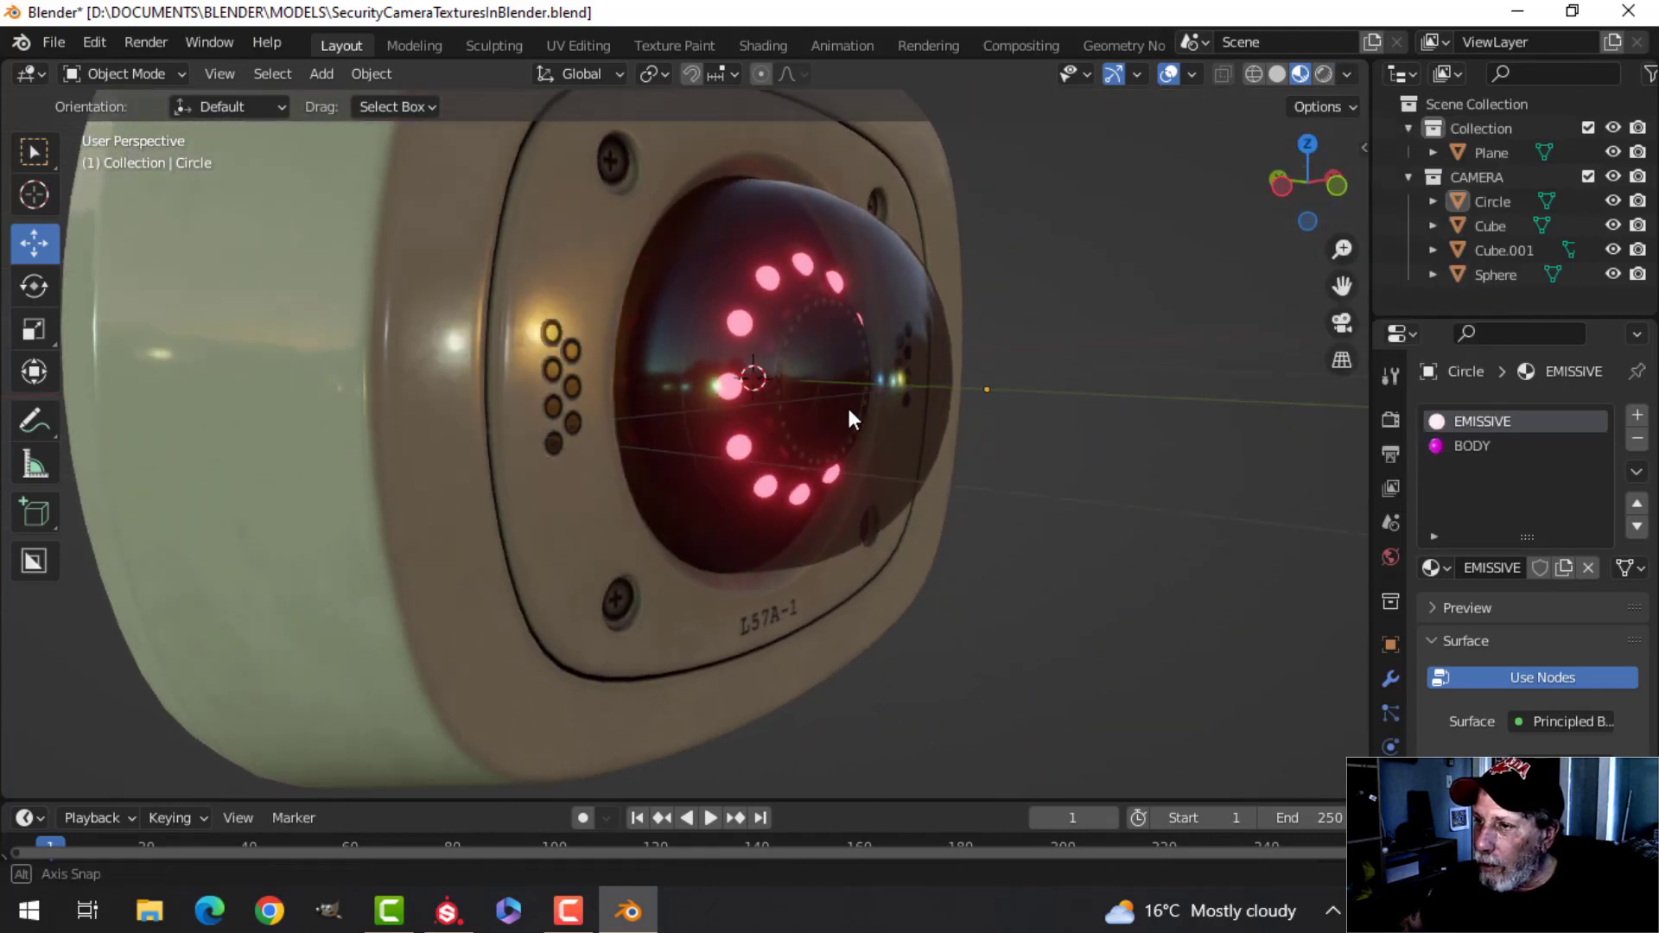
Step: Try the HDRI with blue sky over a green field as viewport lighting and inspect the camera from several angles
click(1348, 73)
click(1320, 285)
click(1341, 362)
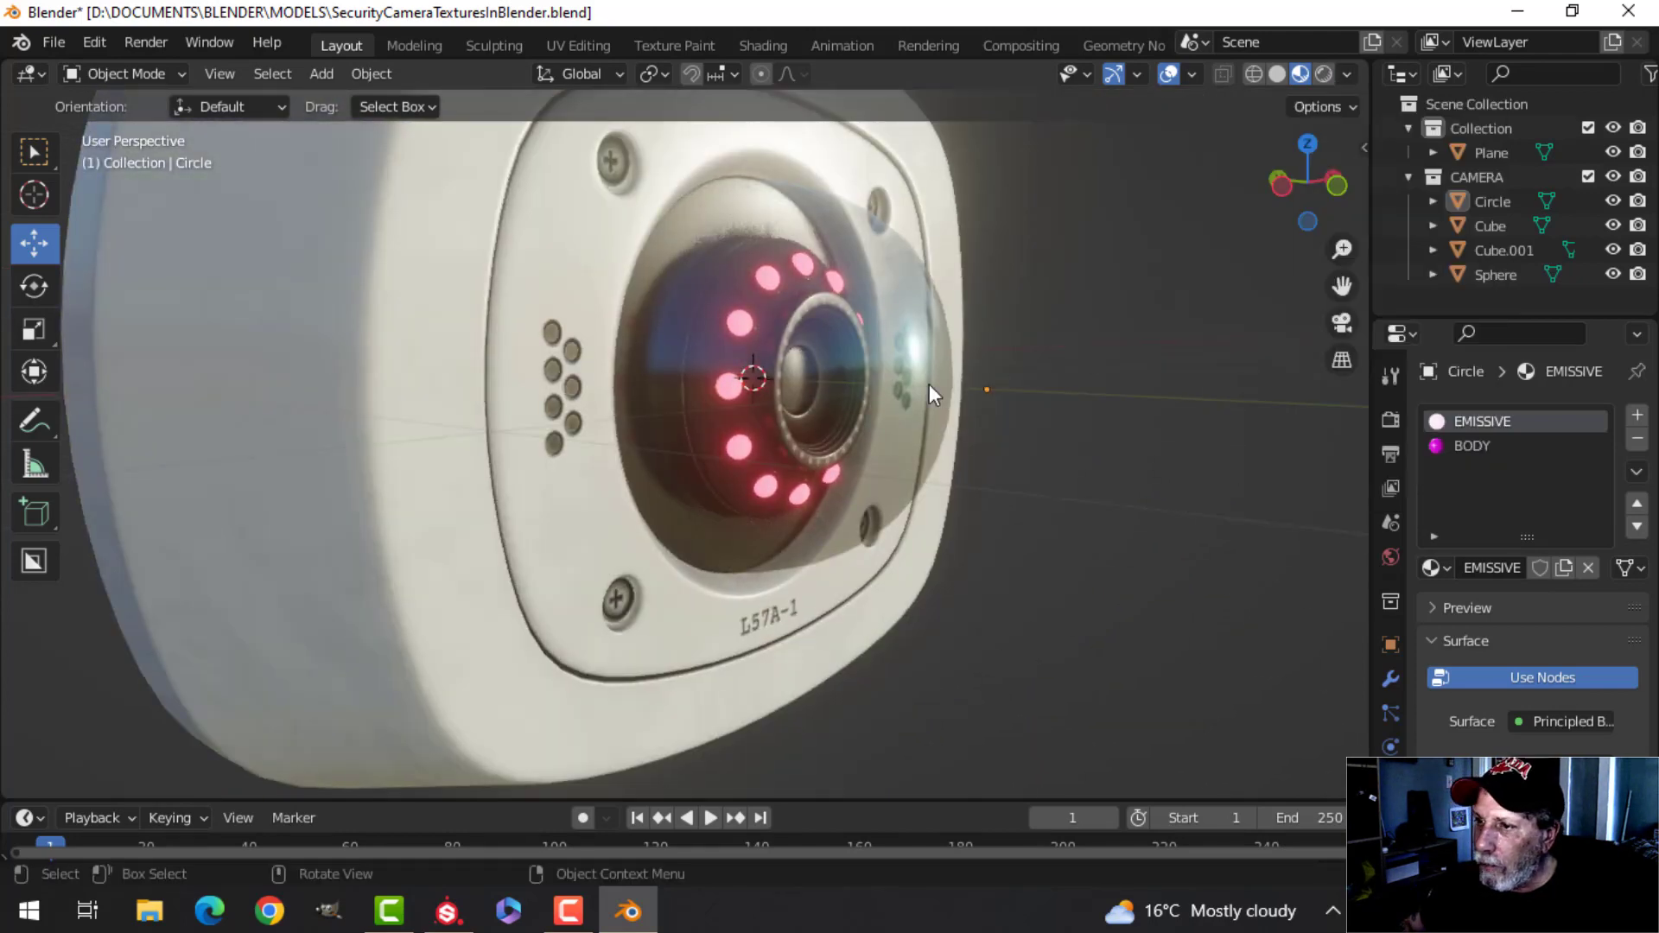
middle_drag(977, 380, 743, 345)
scroll(743, 346, down, 5)
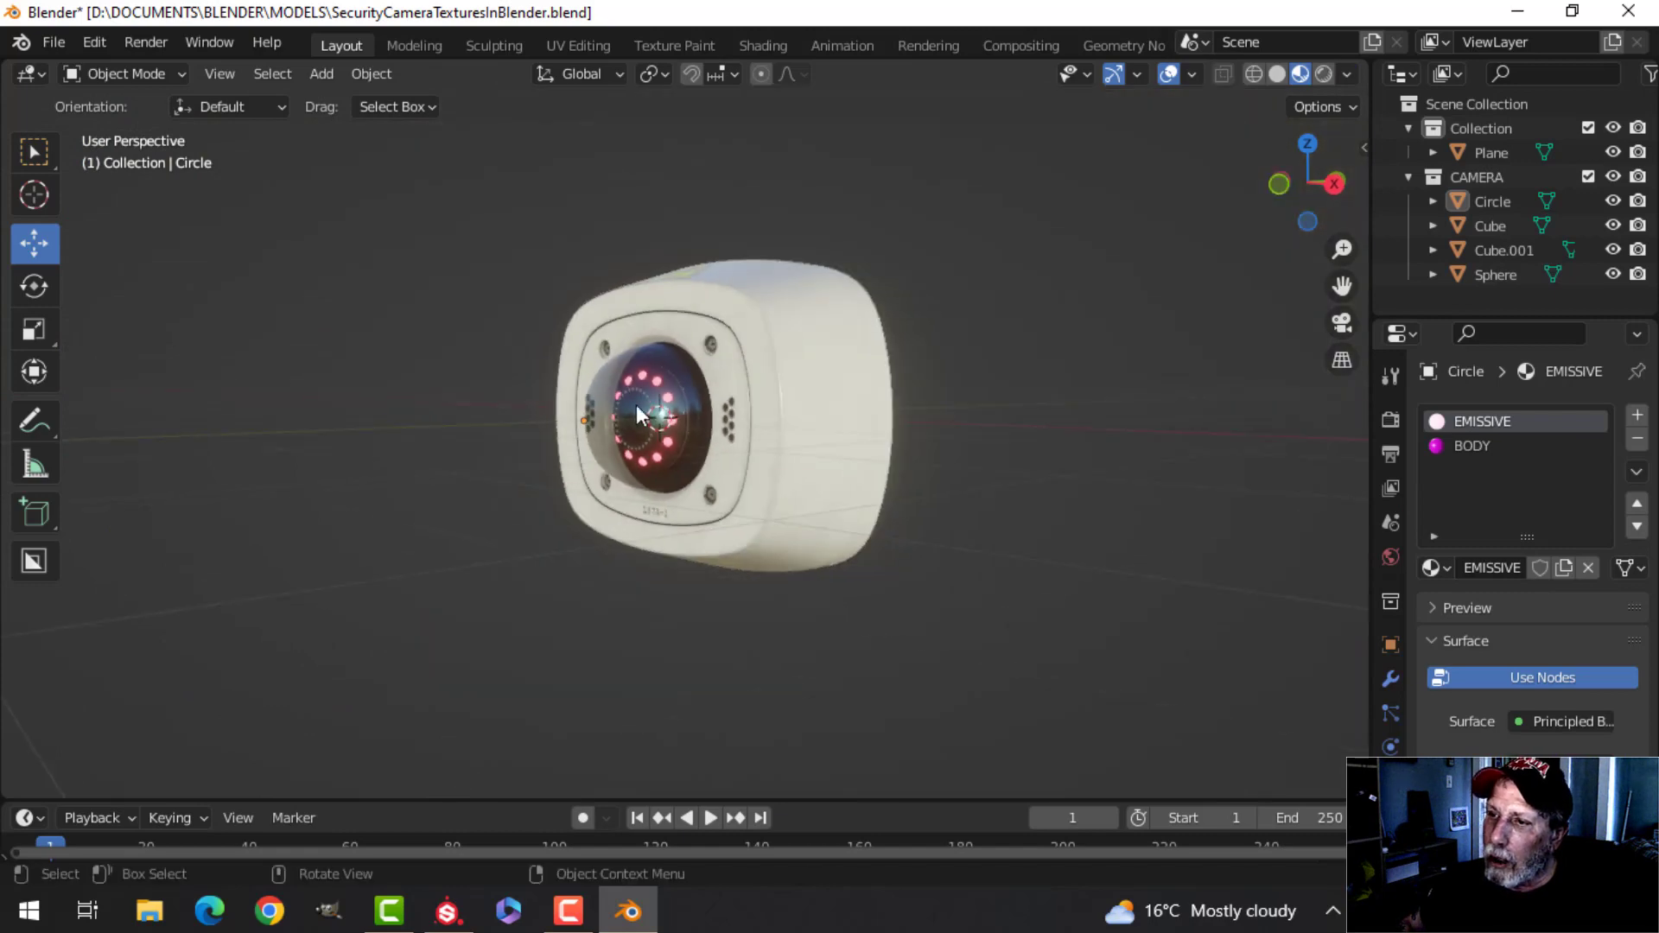
middle_drag(636, 404, 1230, 163)
scroll(849, 475, up, 6)
scroll(888, 423, down, 4)
Step: Switch the viewport lighting to the warm brown courtyard HDRI and examine the glass dome up close
click(1346, 74)
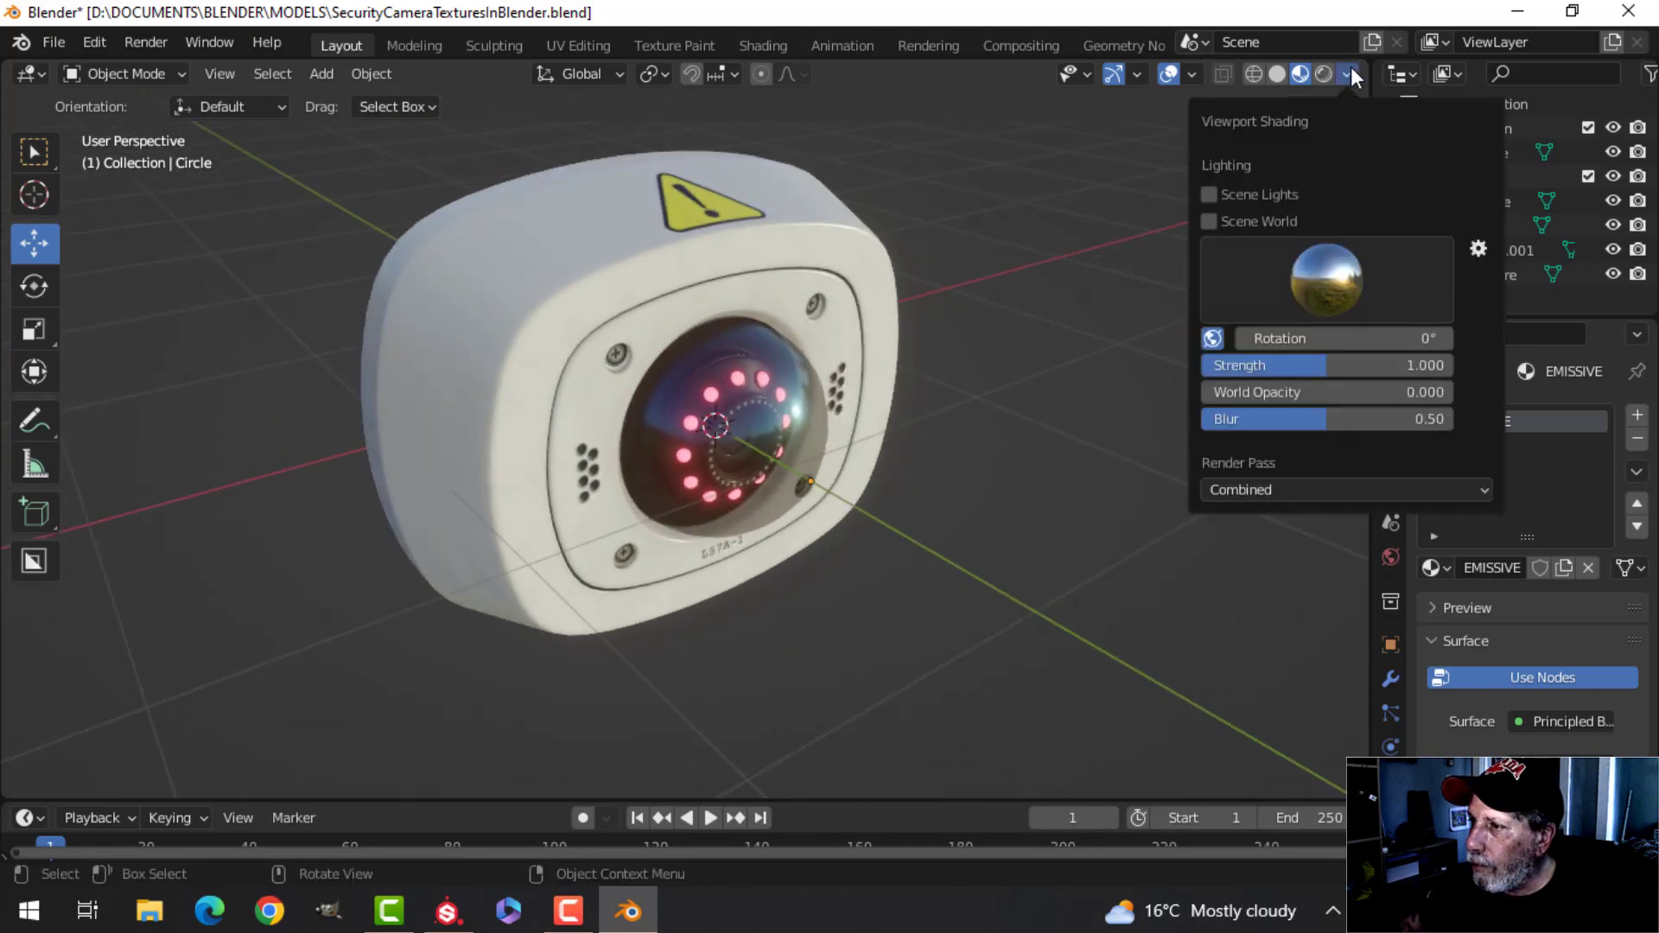
click(1307, 276)
click(1002, 359)
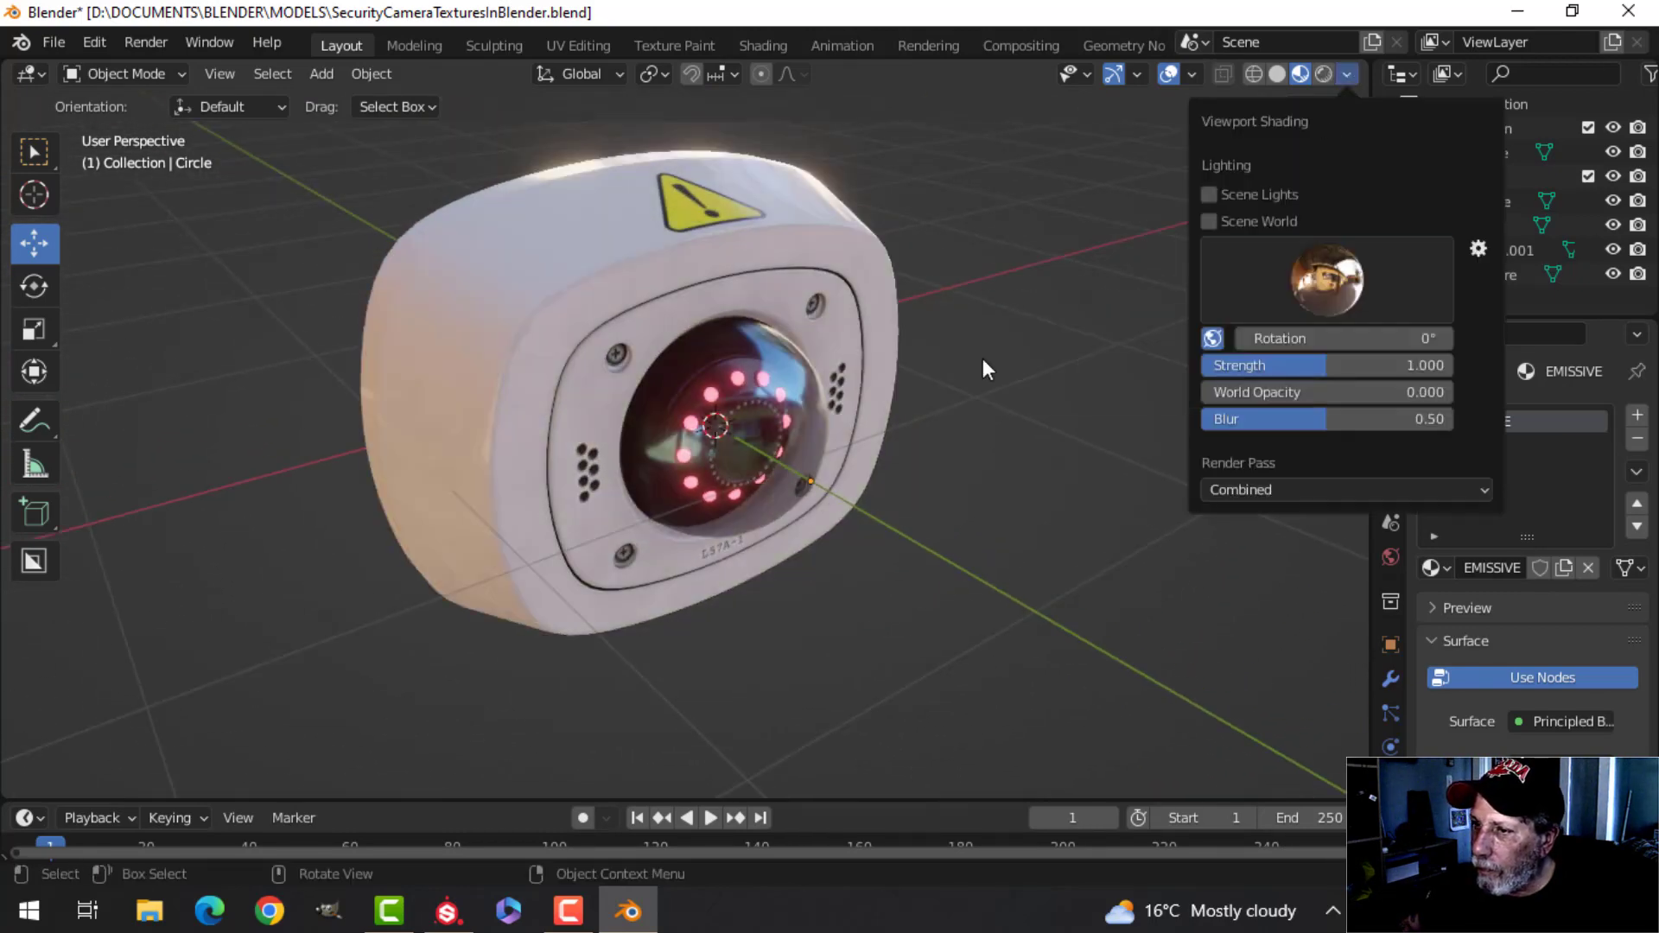
middle_drag(928, 363, 986, 377)
scroll(972, 354, up, 2)
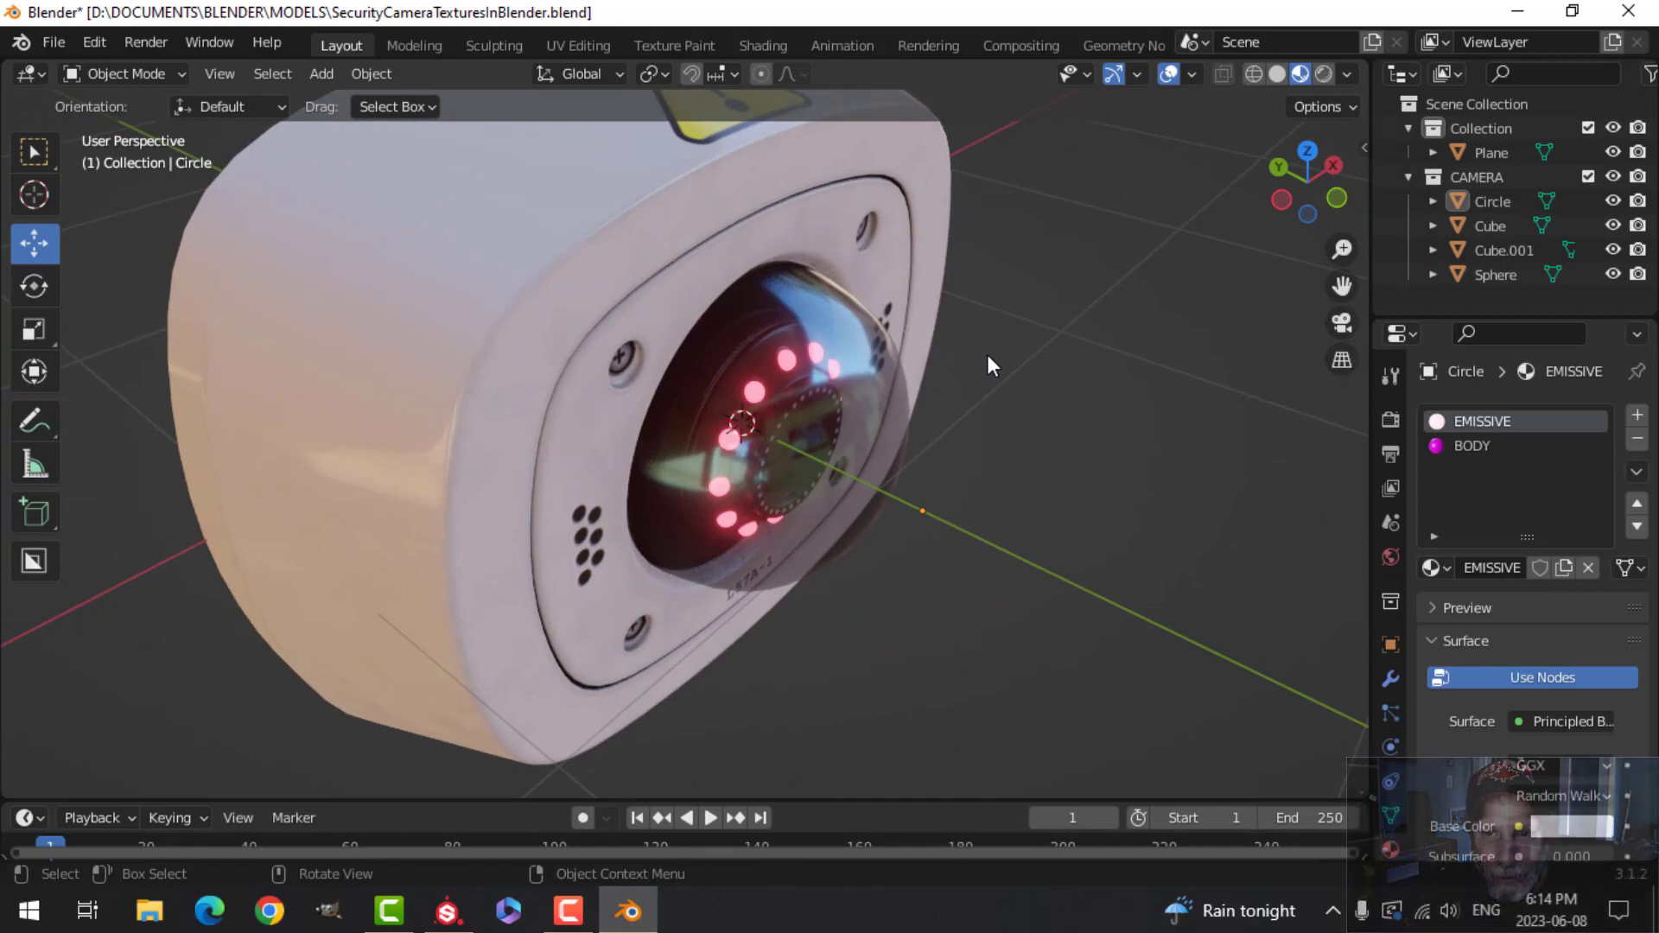